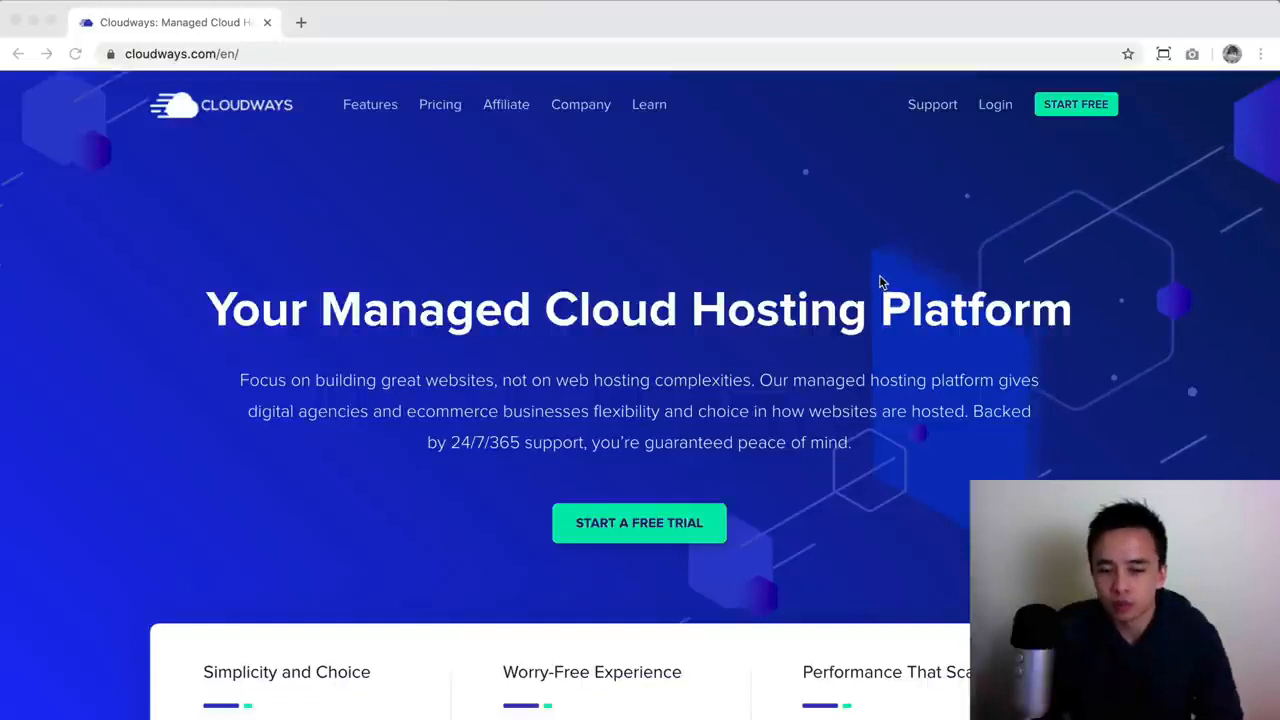
# Step: Review the hosting features on the Cloudways homepage, including the cloud providers, support and performance lists
pyautogui.scroll(-2, 845, 360)
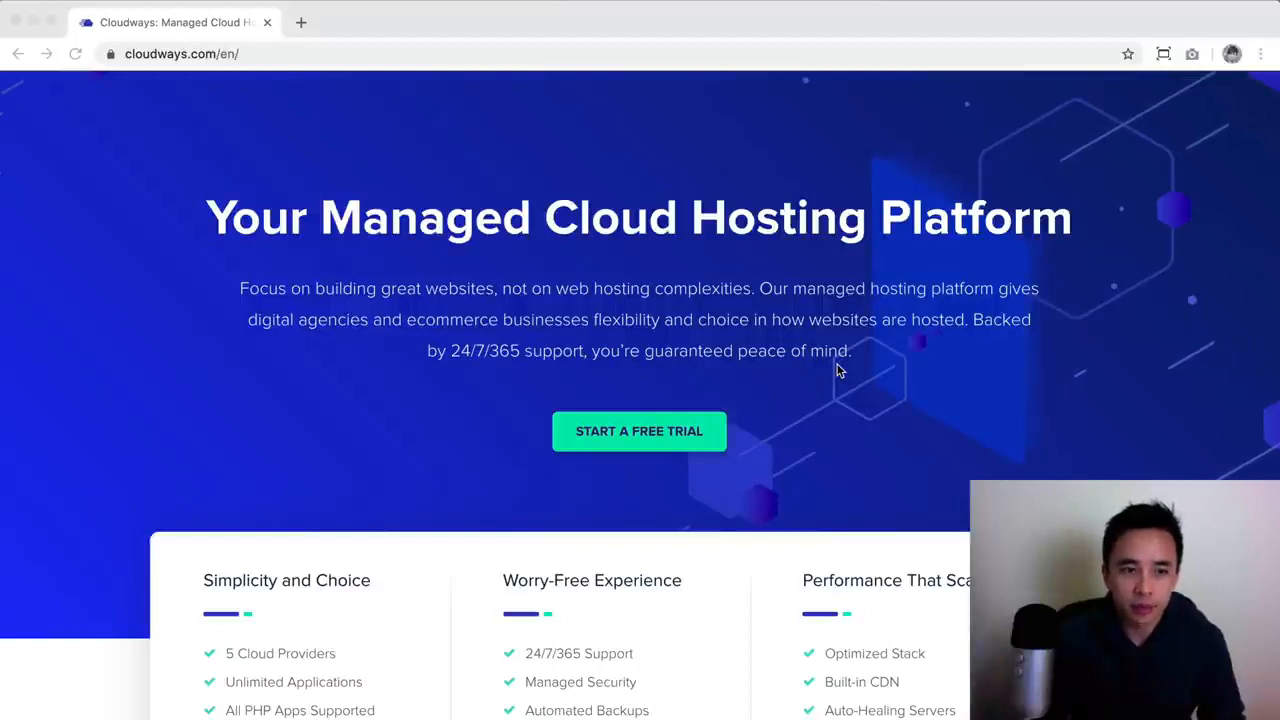
pyautogui.scroll(-2, 837, 366)
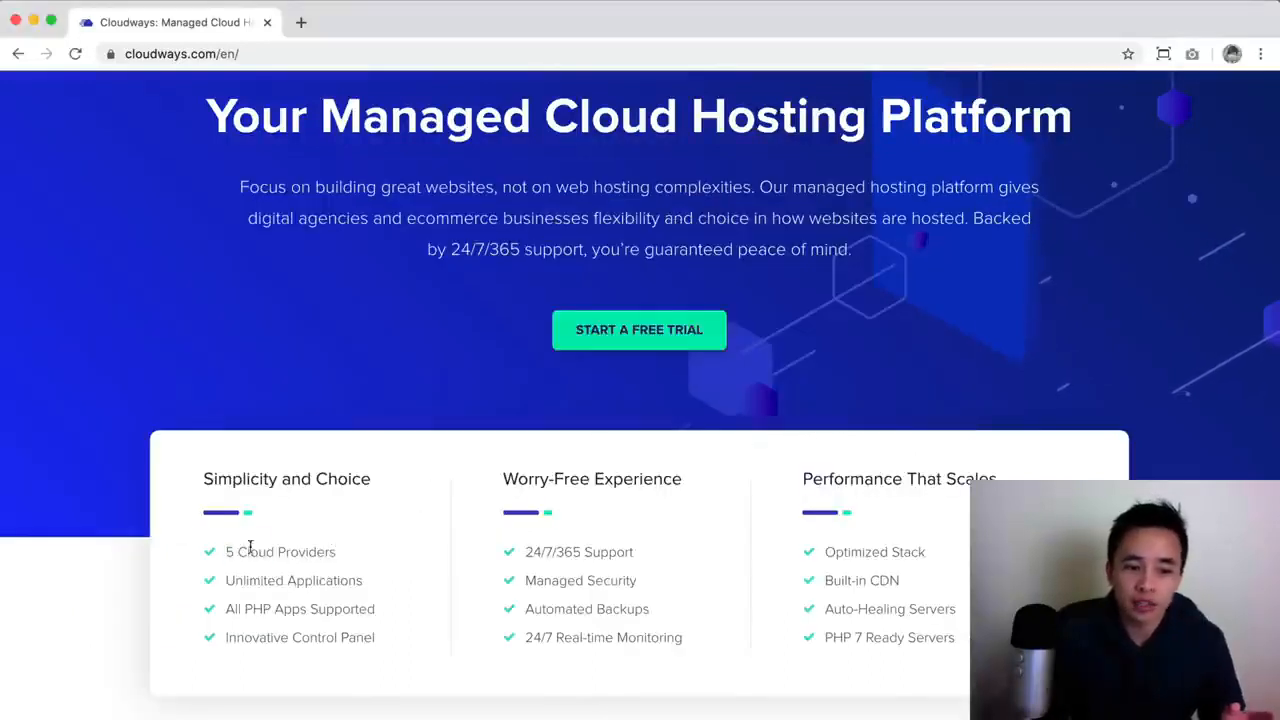
pyautogui.moveTo(224, 552); pyautogui.dragTo(355, 552)
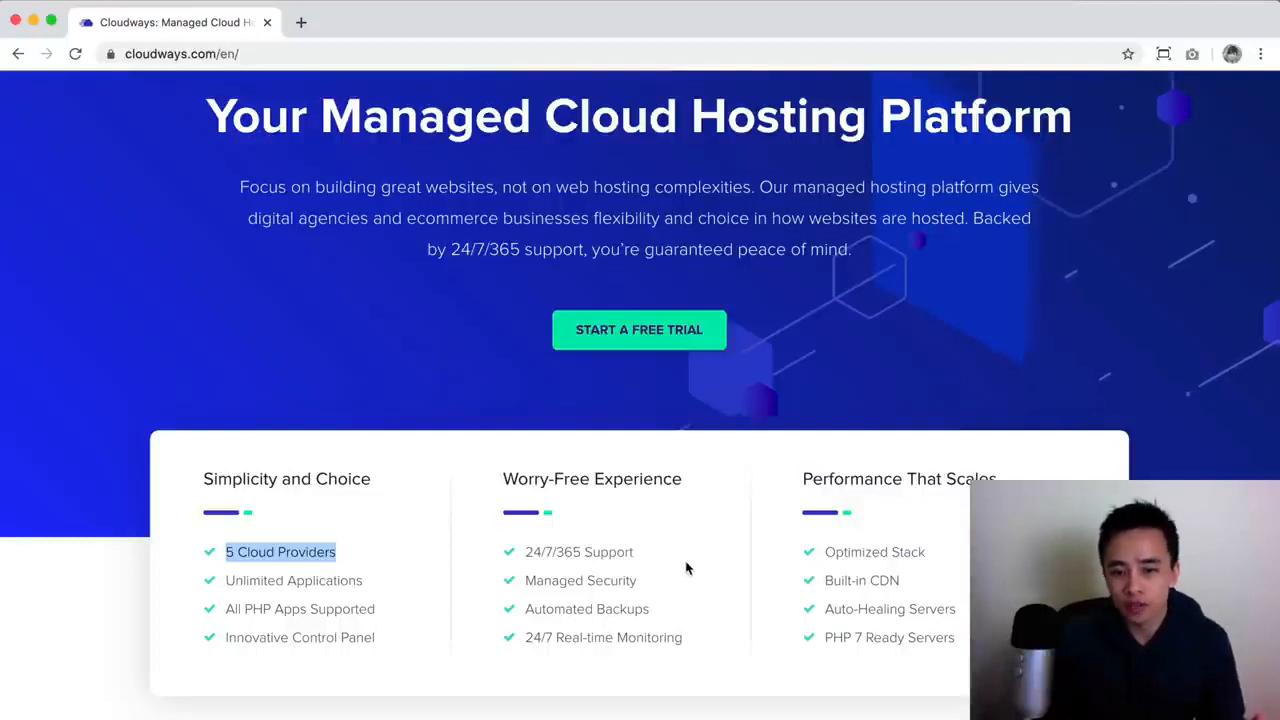
pyautogui.scroll(-2, 687, 567)
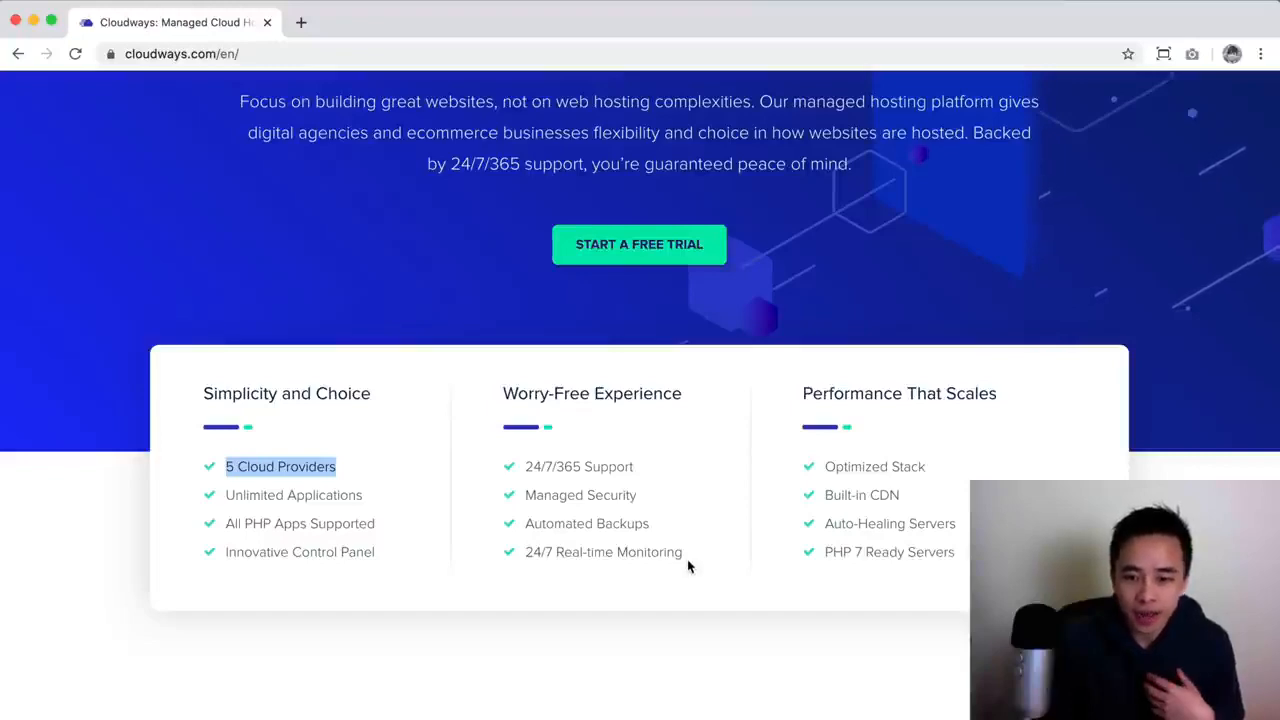
pyautogui.scroll(-5, 687, 562)
pyautogui.scroll(10, 687, 560)
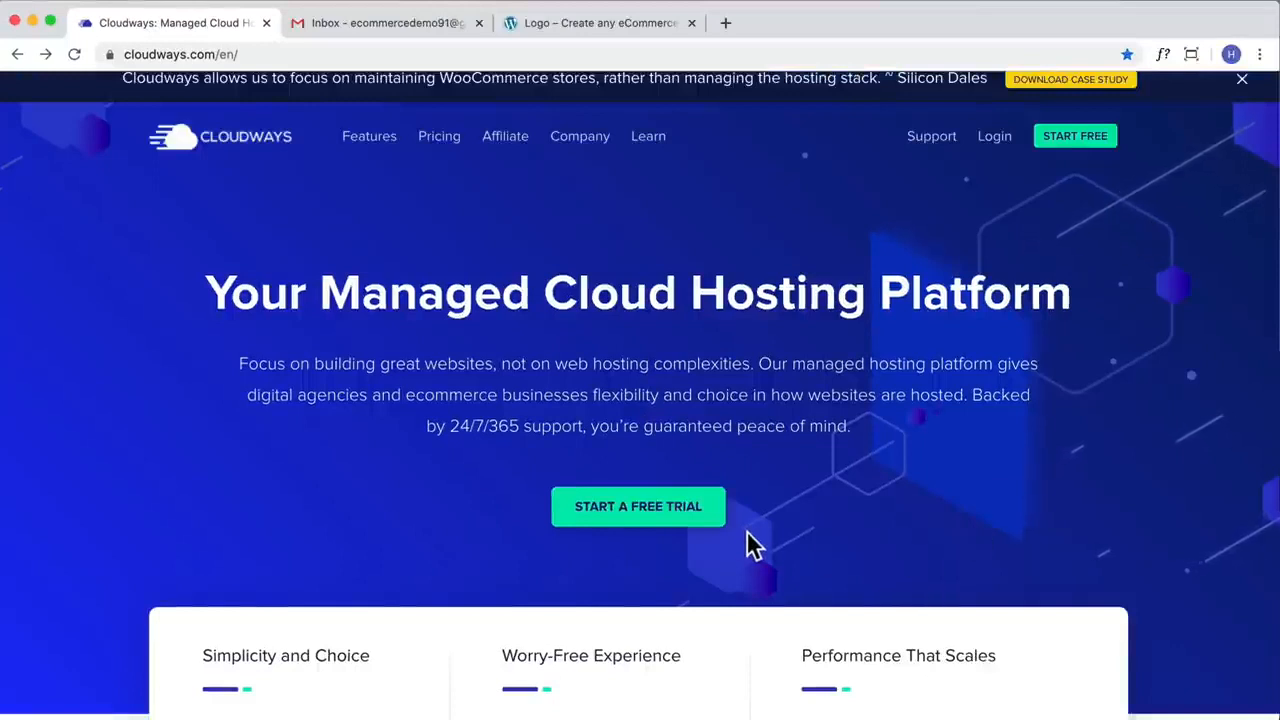
# Step: Start a free trial sign-up and enter the first name, last name, e-mail address and account password
pyautogui.click(632, 522)
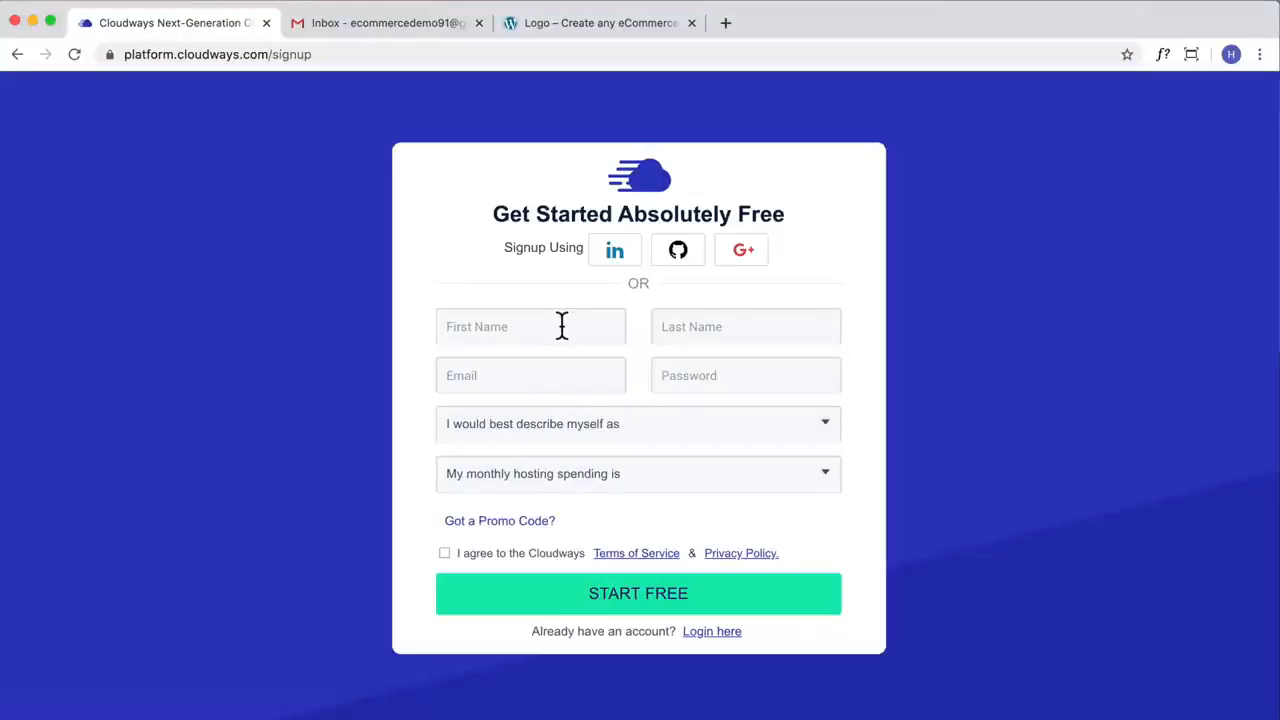
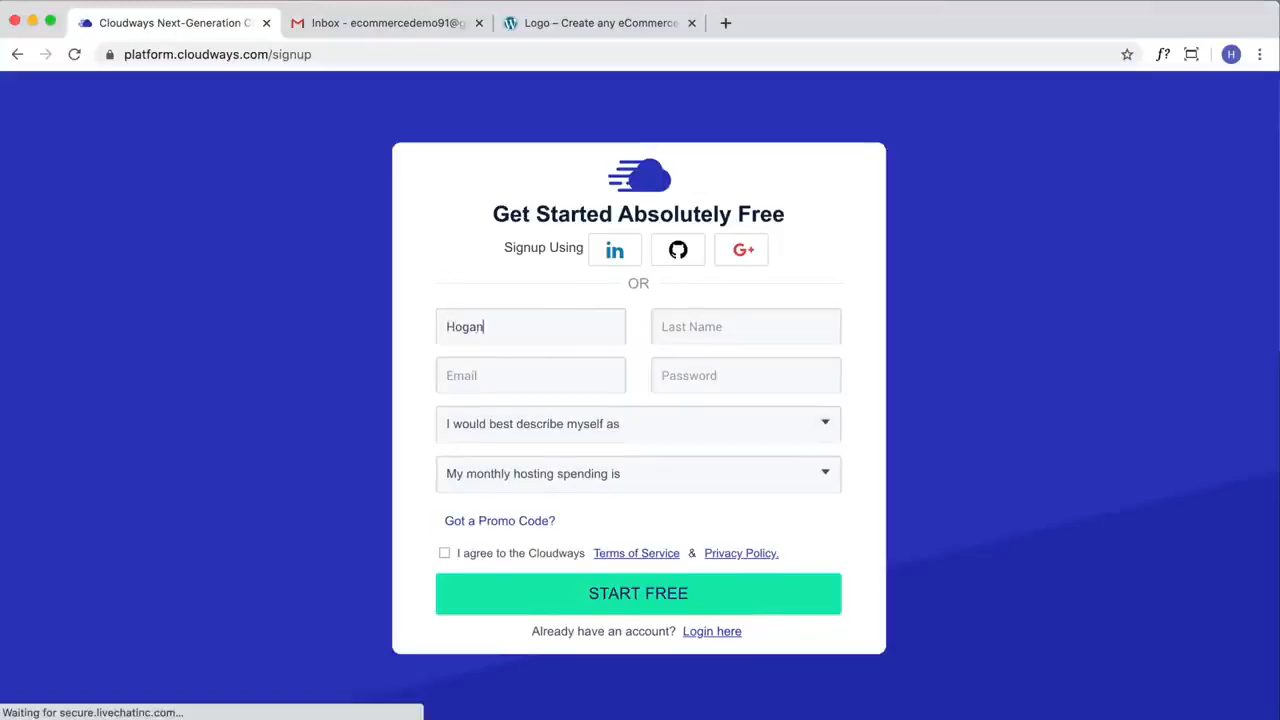
pyautogui.press('Tab')
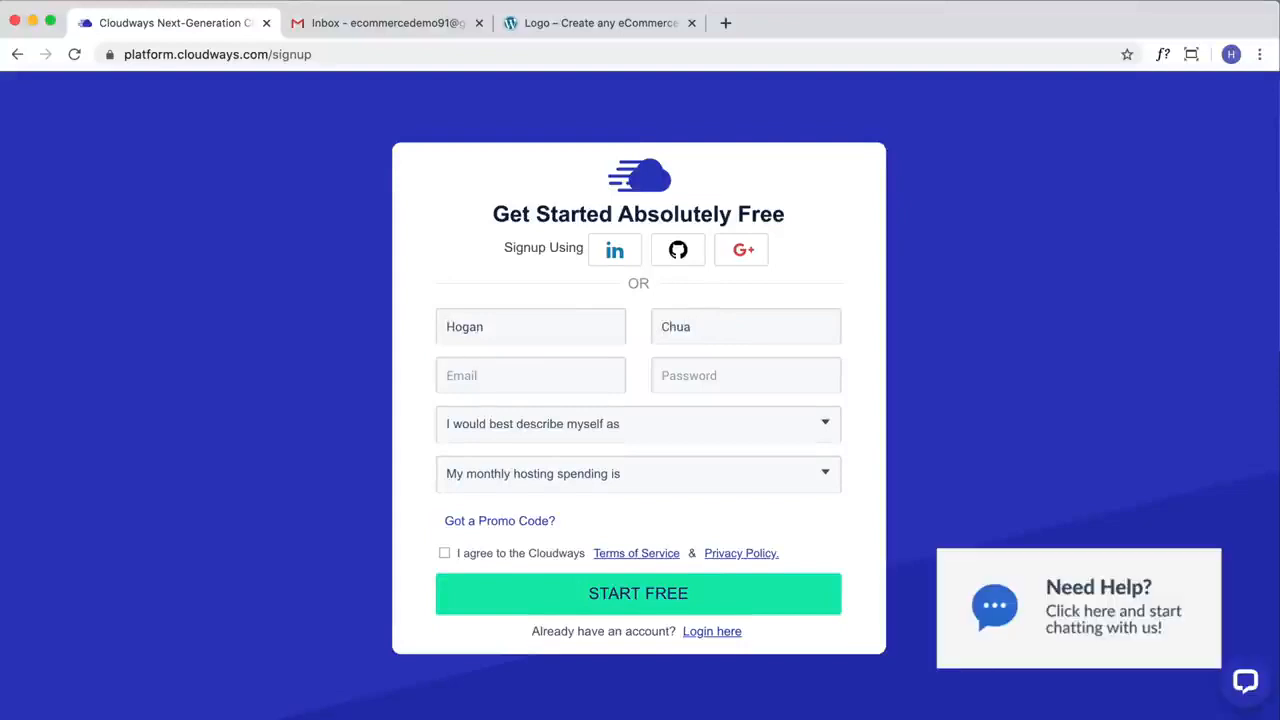
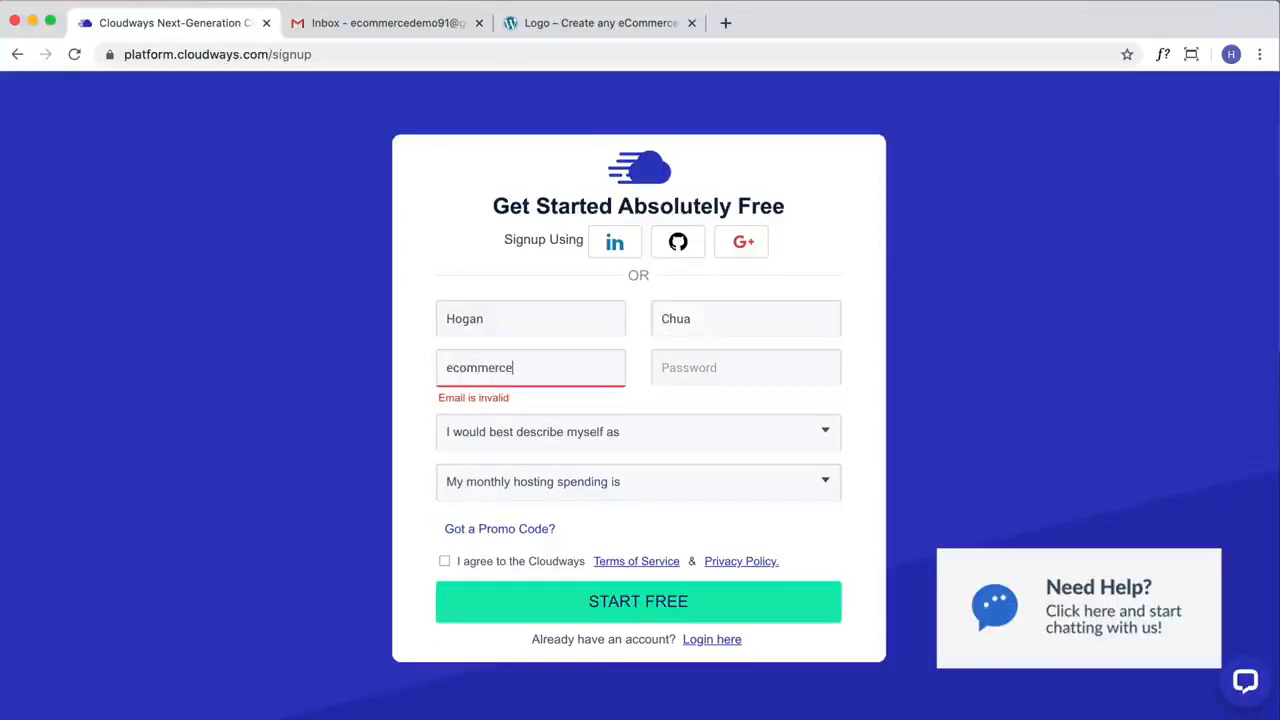
pyautogui.press('Tab')
pyautogui.write('1')
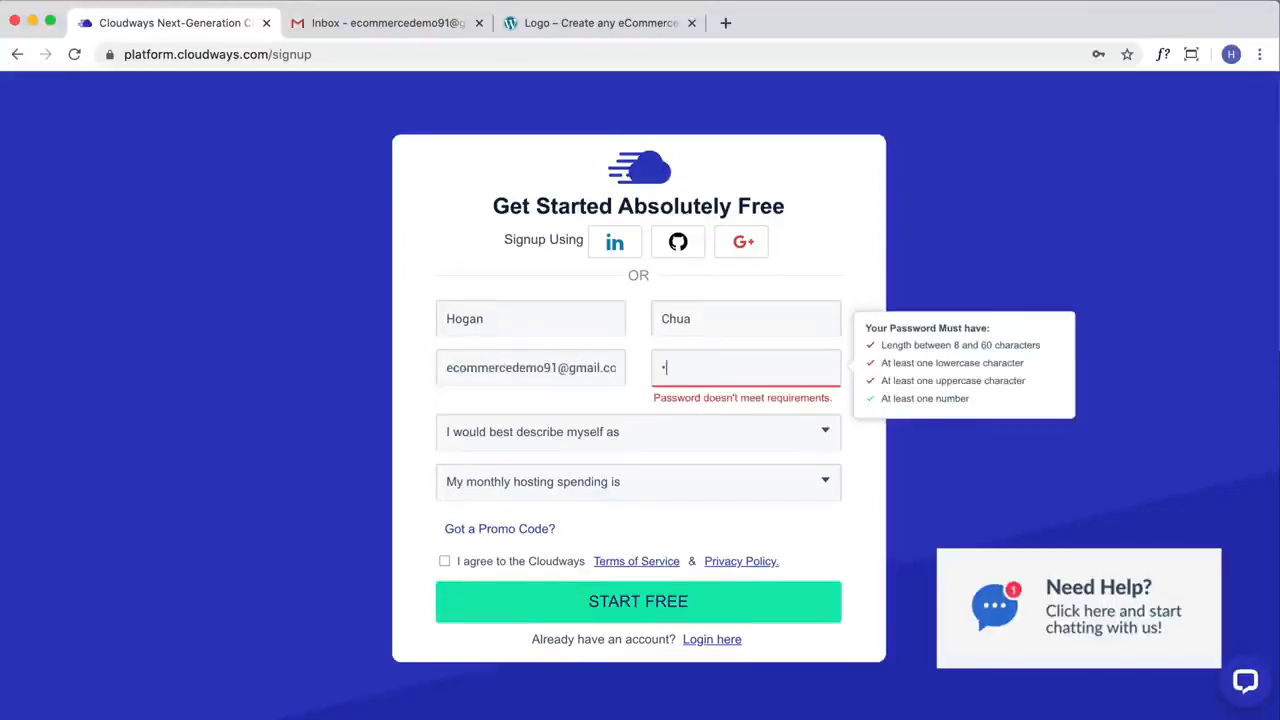
pyautogui.write('••••••••')
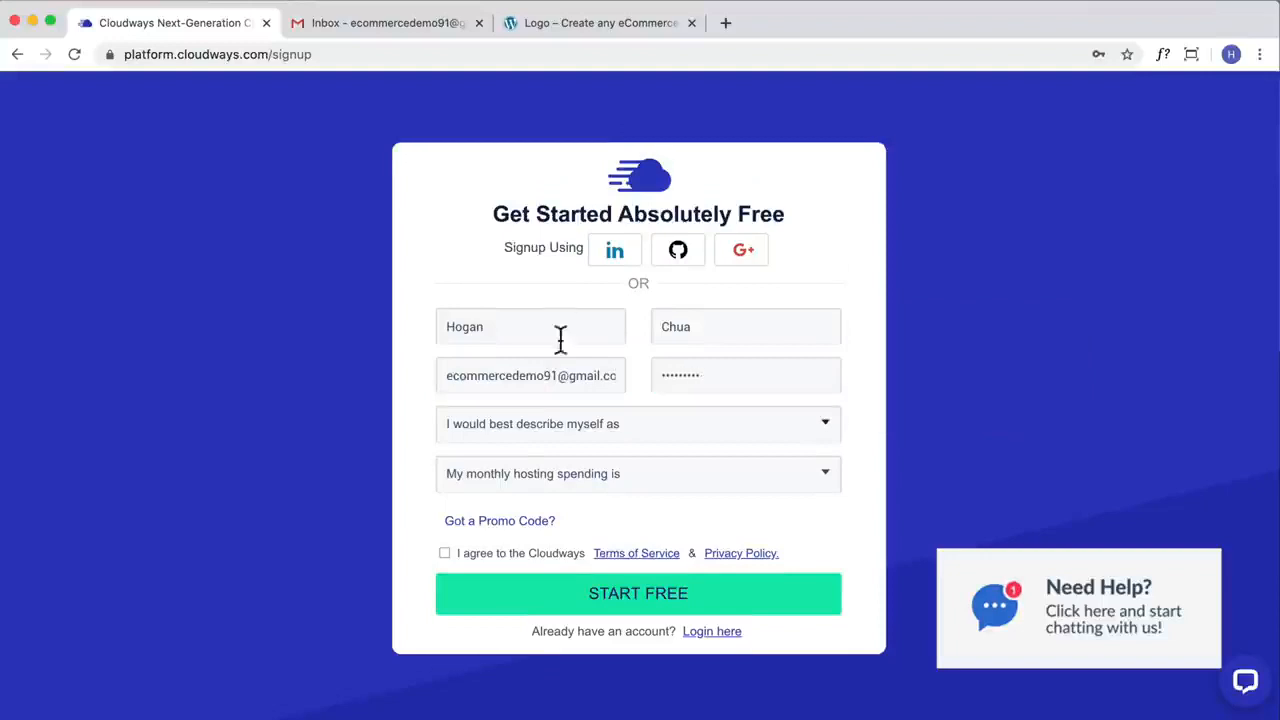
# Step: Describe the account holder as Freelance Developer/Designer and set the monthly hosting spending to $0 - $50
pyautogui.click(594, 443)
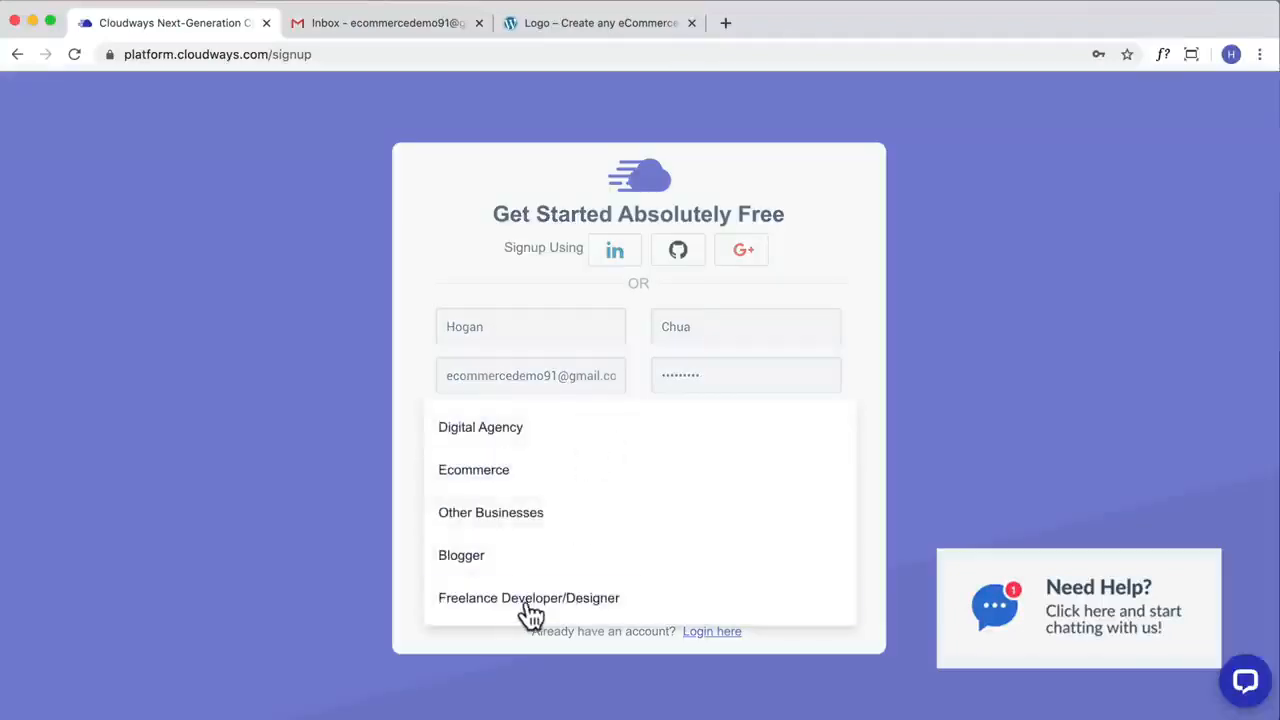
pyautogui.click(530, 600)
pyautogui.click(580, 498)
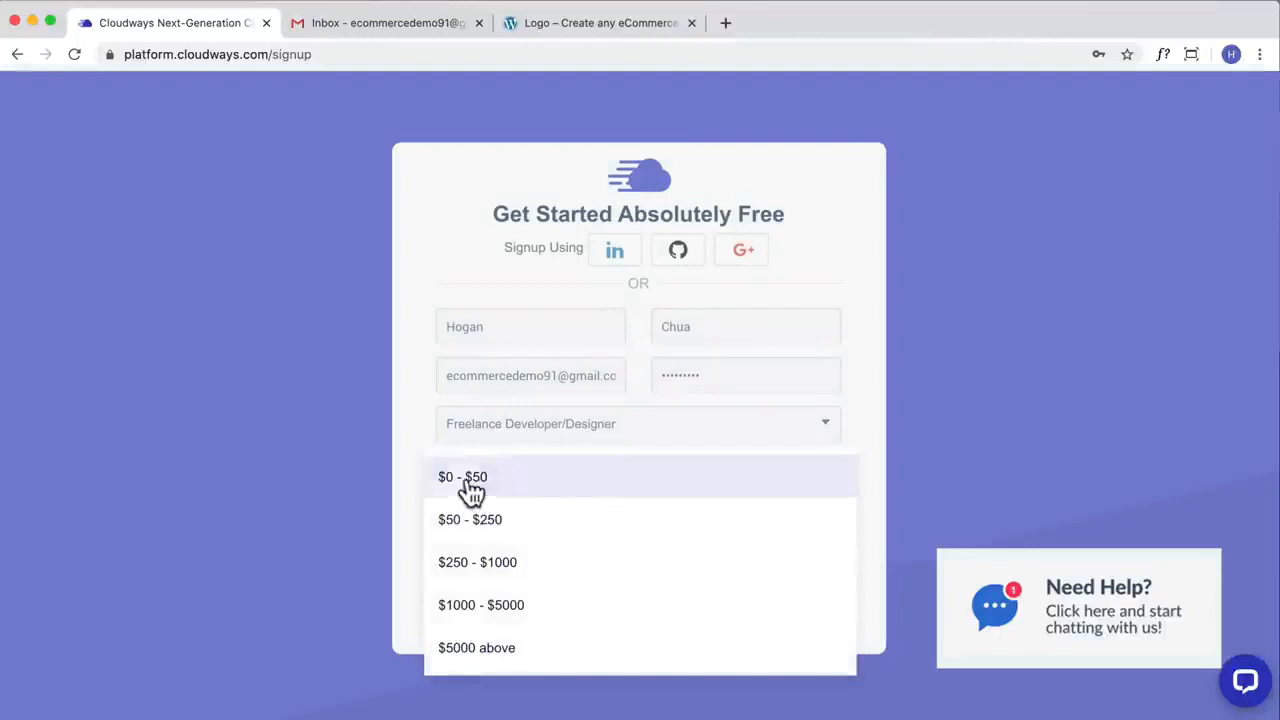
pyautogui.click(471, 489)
# Step: Reveal the promo code entry, then submit the free sign-up with the Terms of Service and Privacy Policy accepted
pyautogui.click(499, 525)
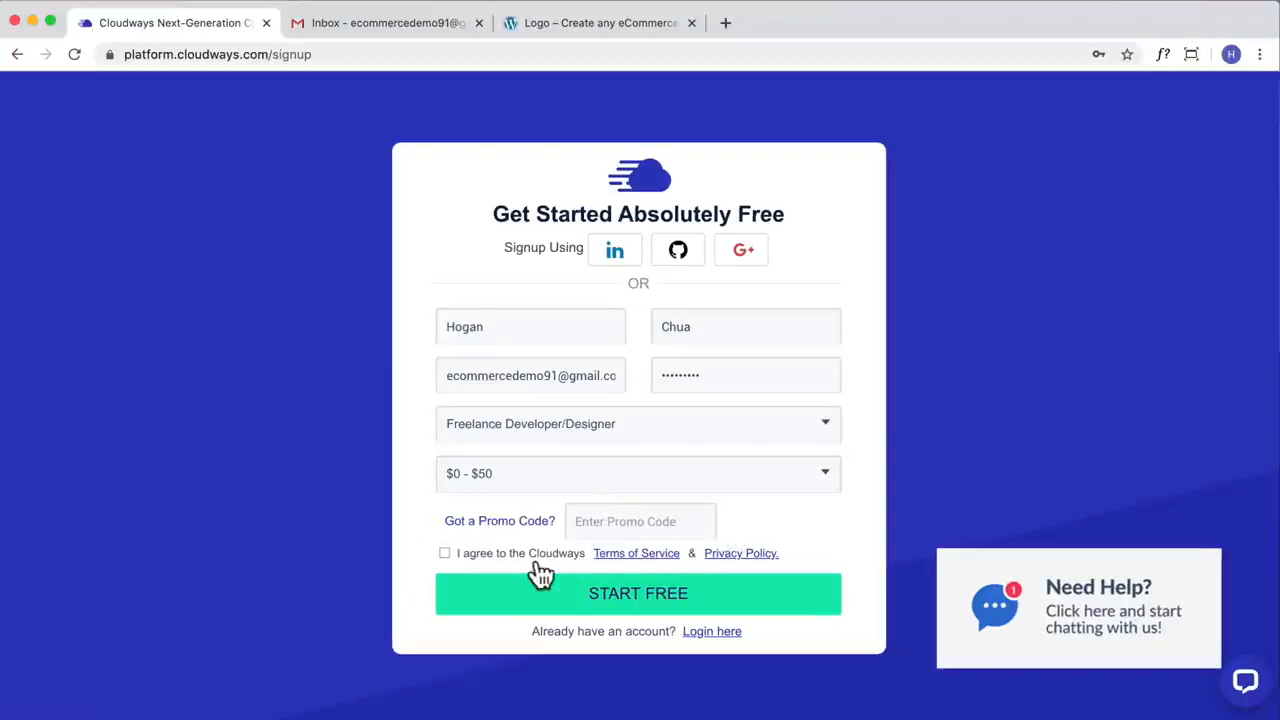
pyautogui.click(443, 555)
pyautogui.click(660, 600)
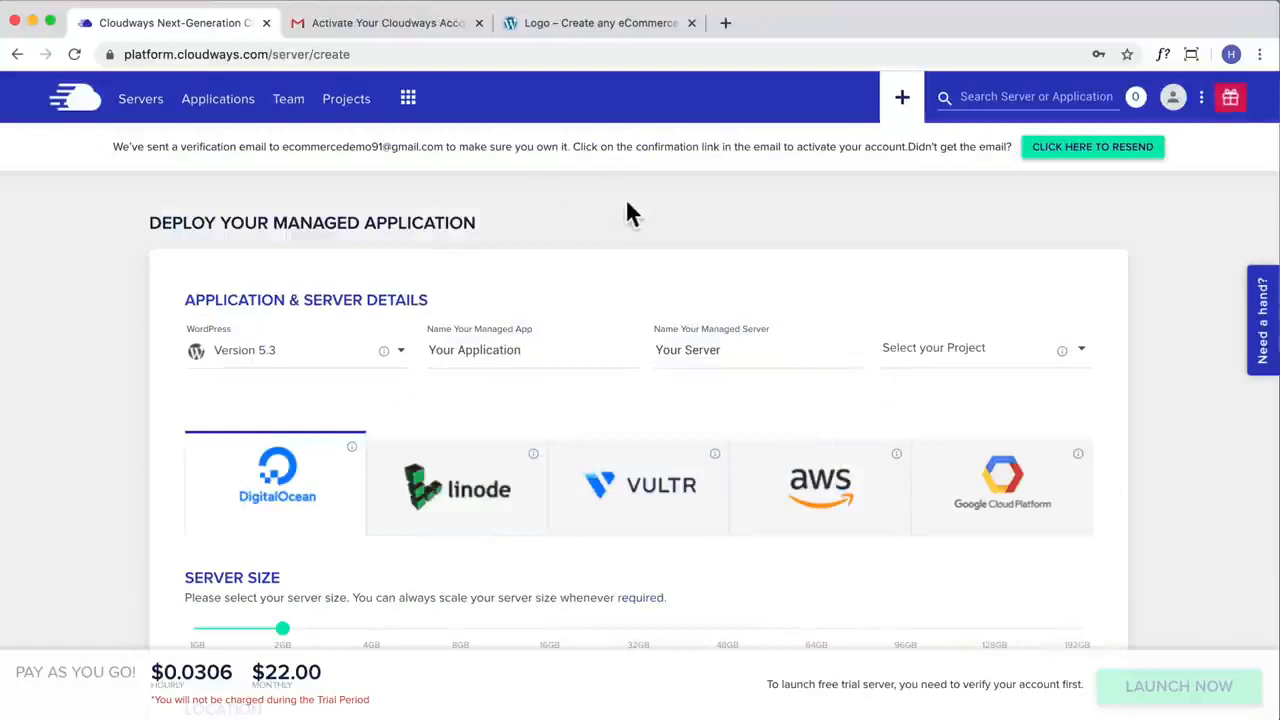
# Step: Switch to Gmail, activate the account from the Cloudways activation e-mail, and dismiss the welcome message
pyautogui.click(364, 22)
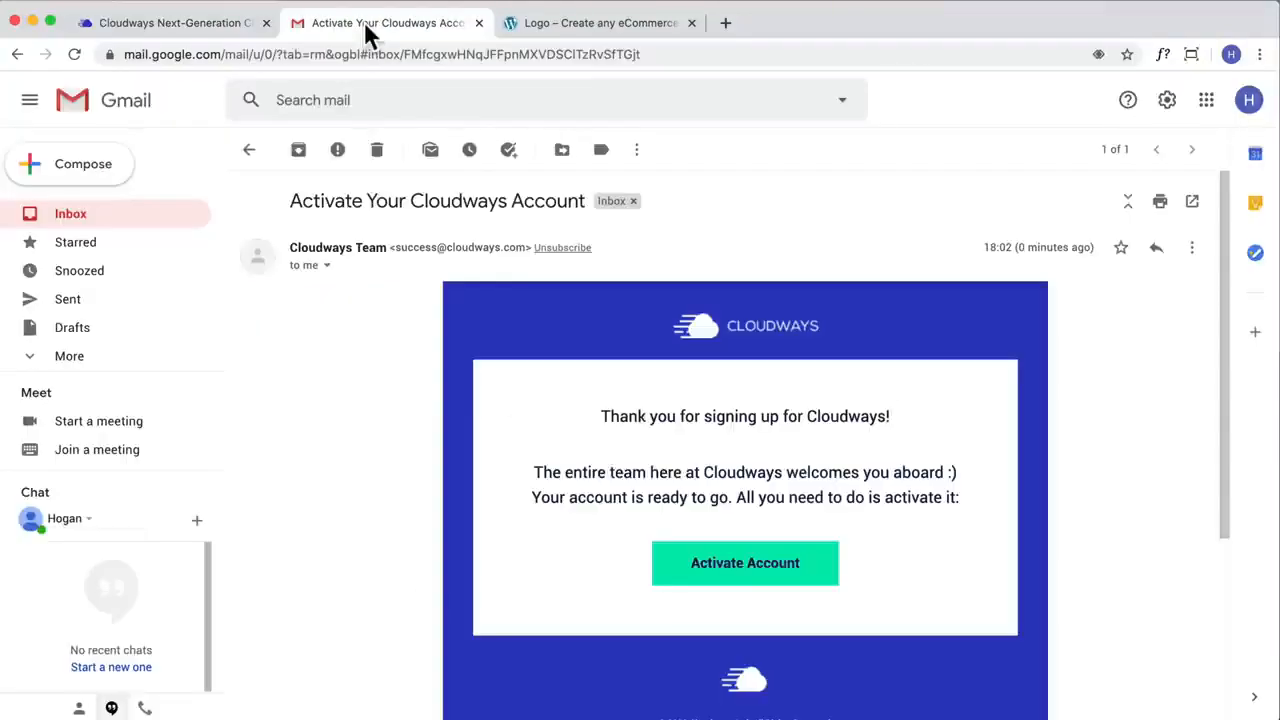
pyautogui.click(758, 580)
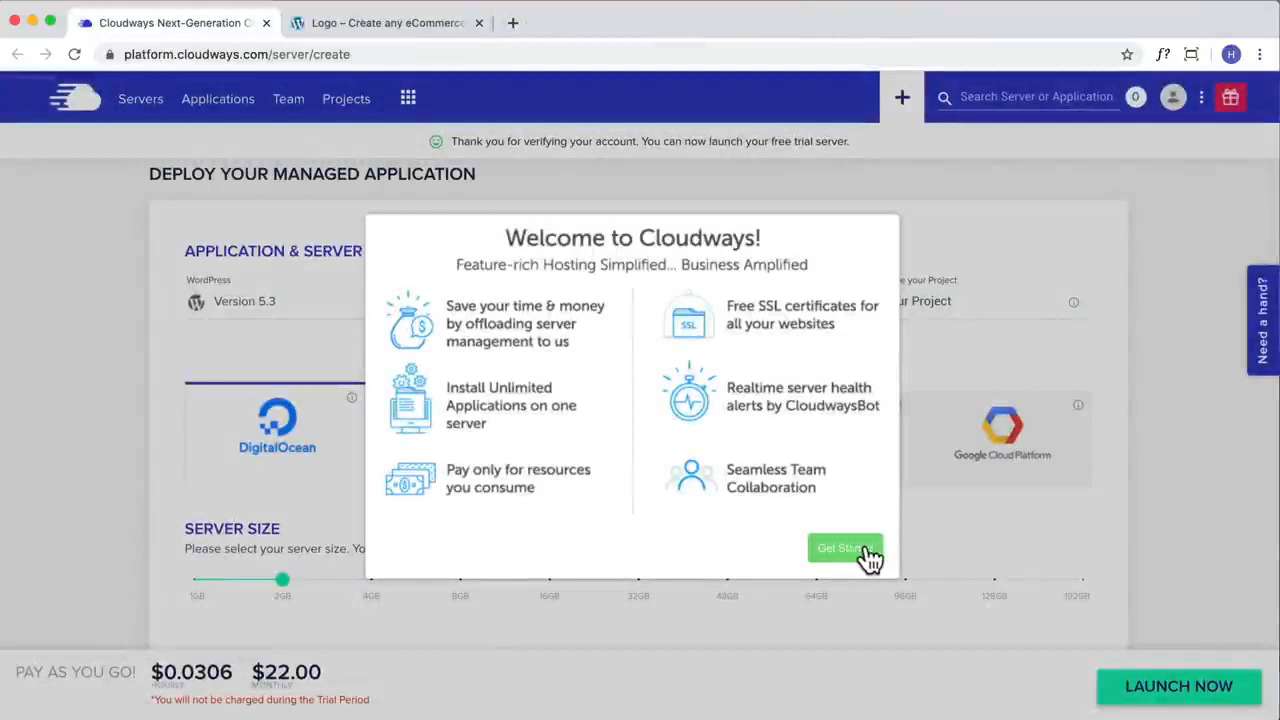
pyautogui.click(862, 550)
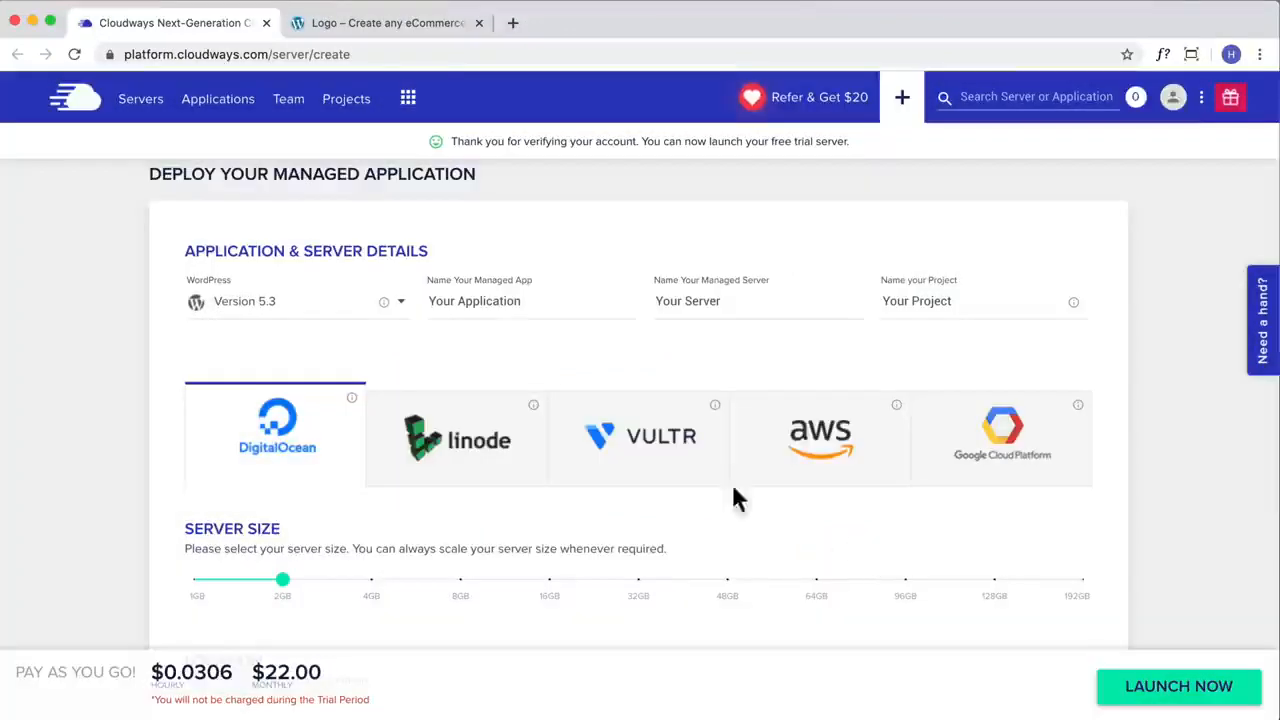
# Step: Look through the available applications and choose WordPress Version 5.3 for the new server
pyautogui.click(249, 313)
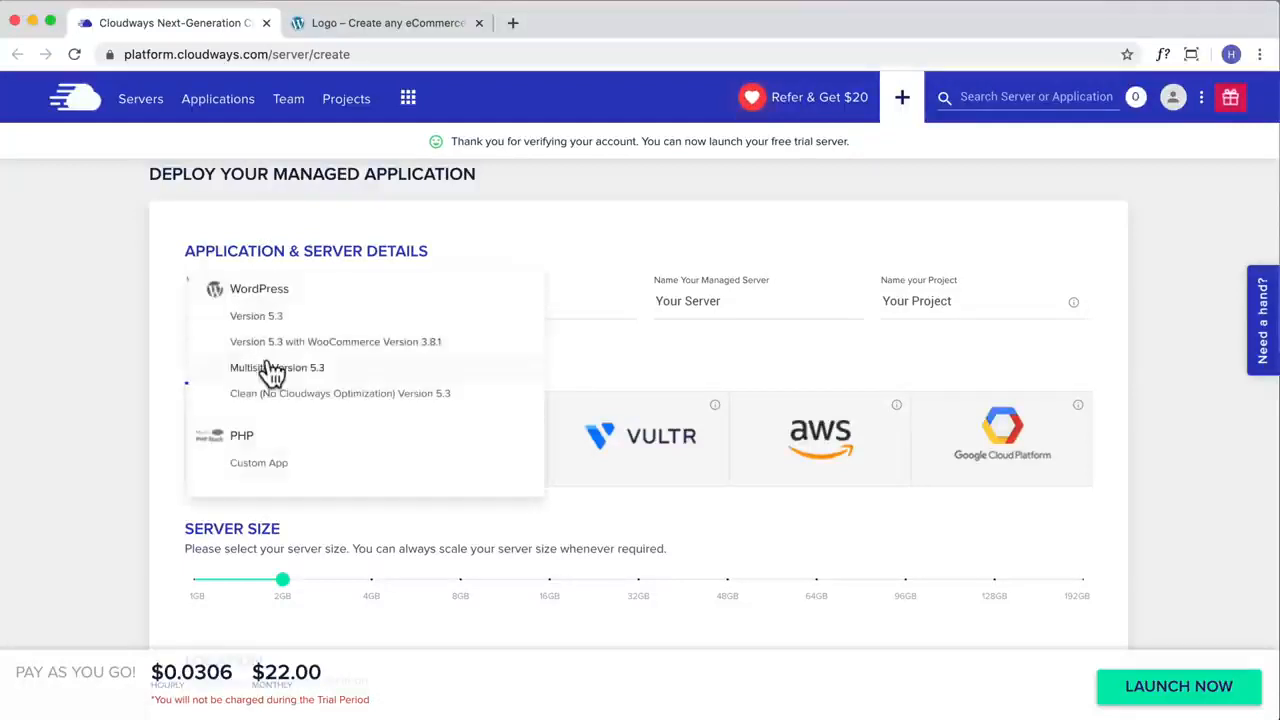
pyautogui.scroll(-5, 270, 373)
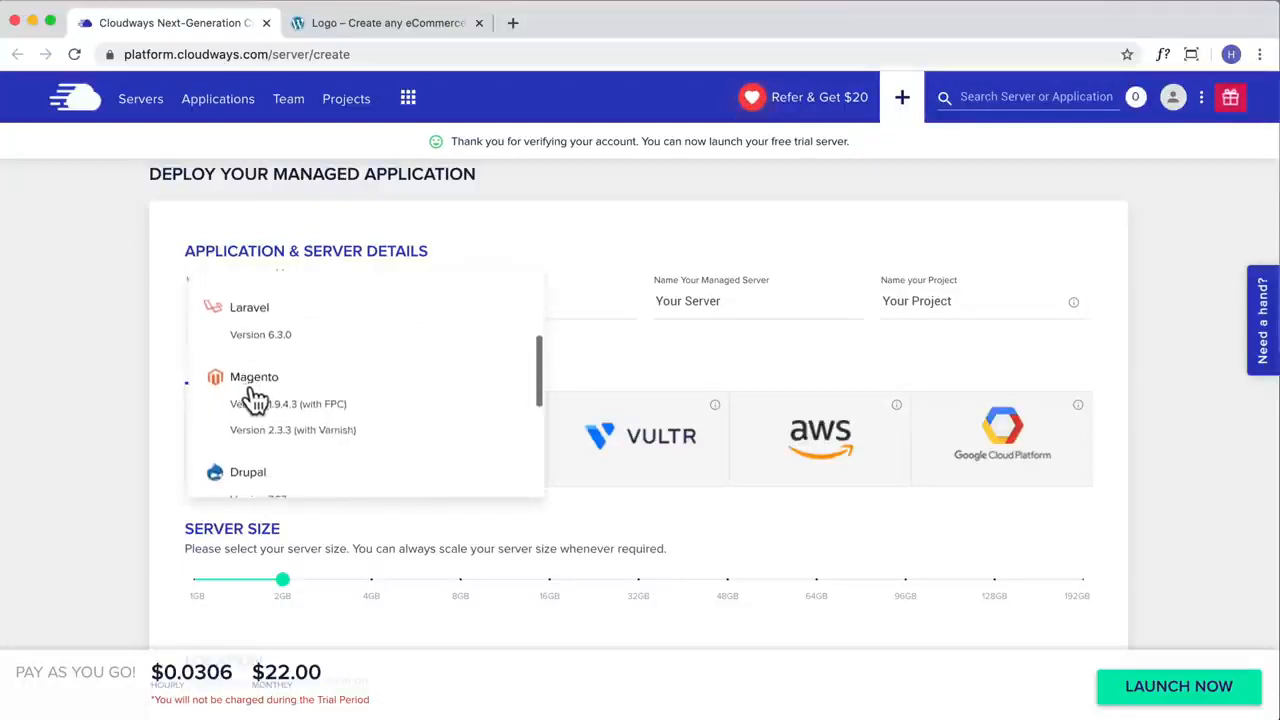
pyautogui.scroll(-2, 253, 399)
pyautogui.scroll(8, 251, 400)
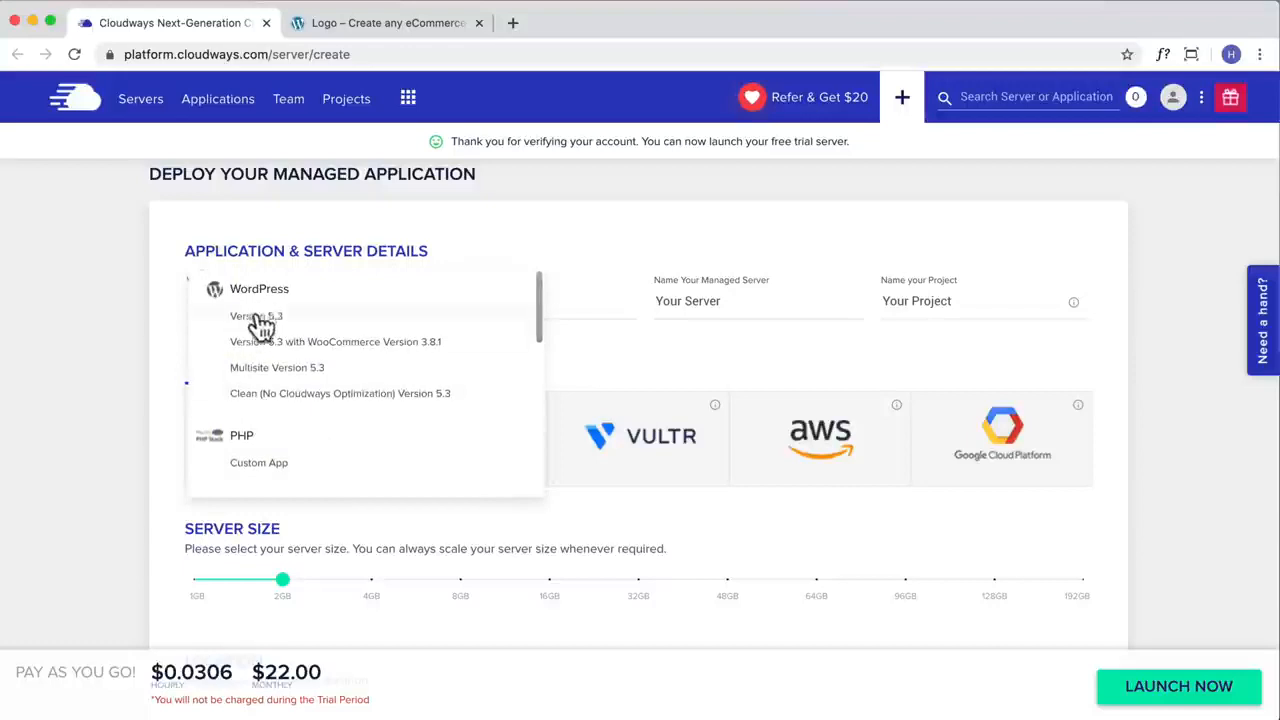
pyautogui.click(266, 318)
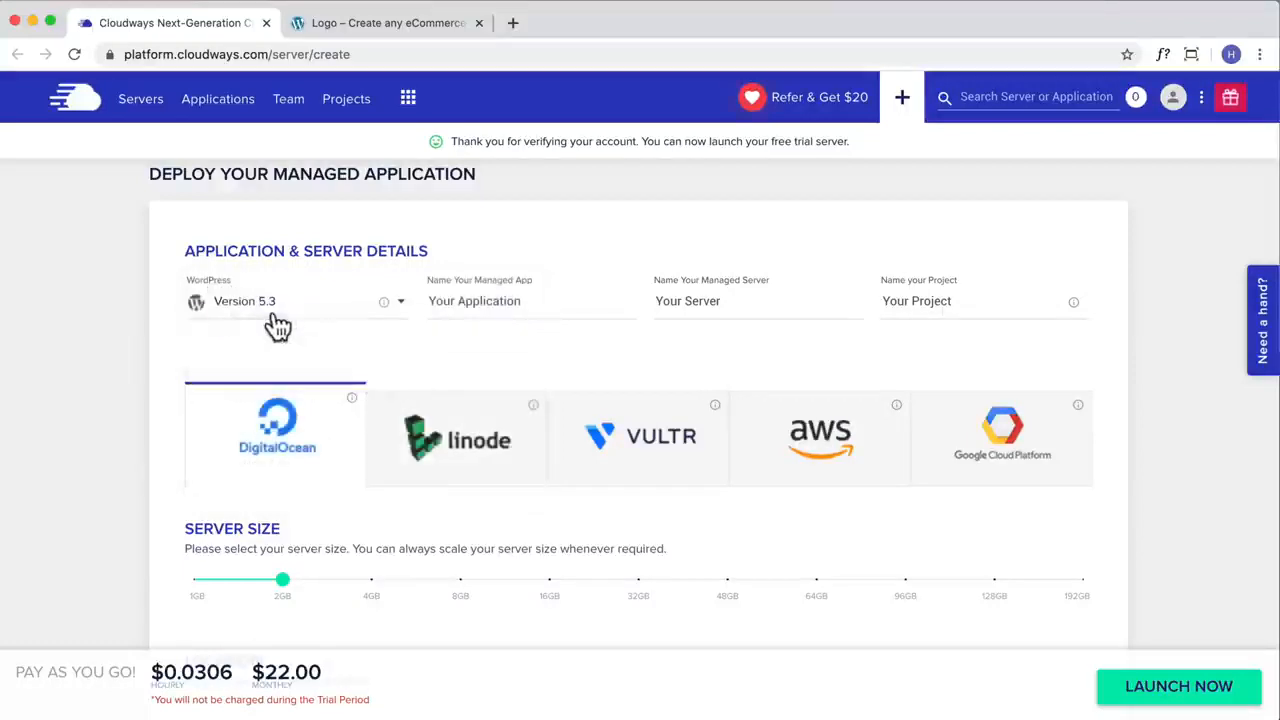
# Step: Name the managed app "eCommerce Demo", the managed server "HC Server" and the project "Tutorial"
pyautogui.moveTo(546, 301); pyautogui.dragTo(386, 302)
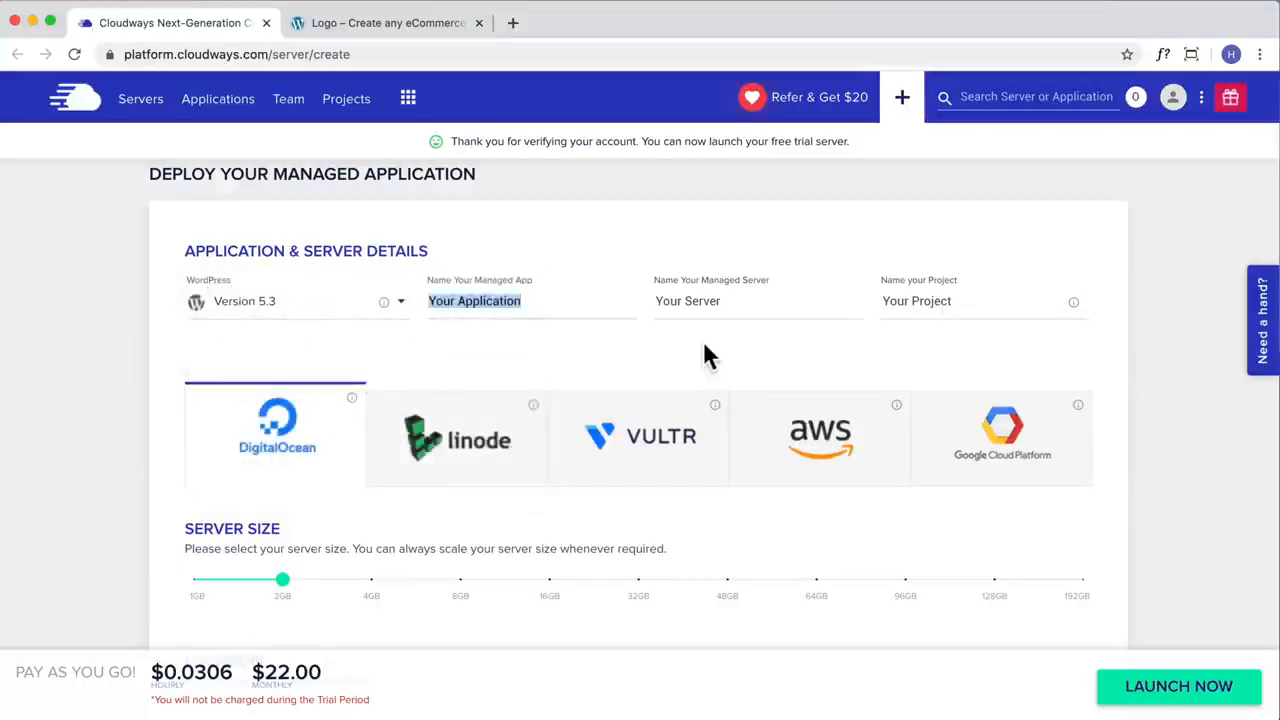
pyautogui.write('eCommerce Demo')
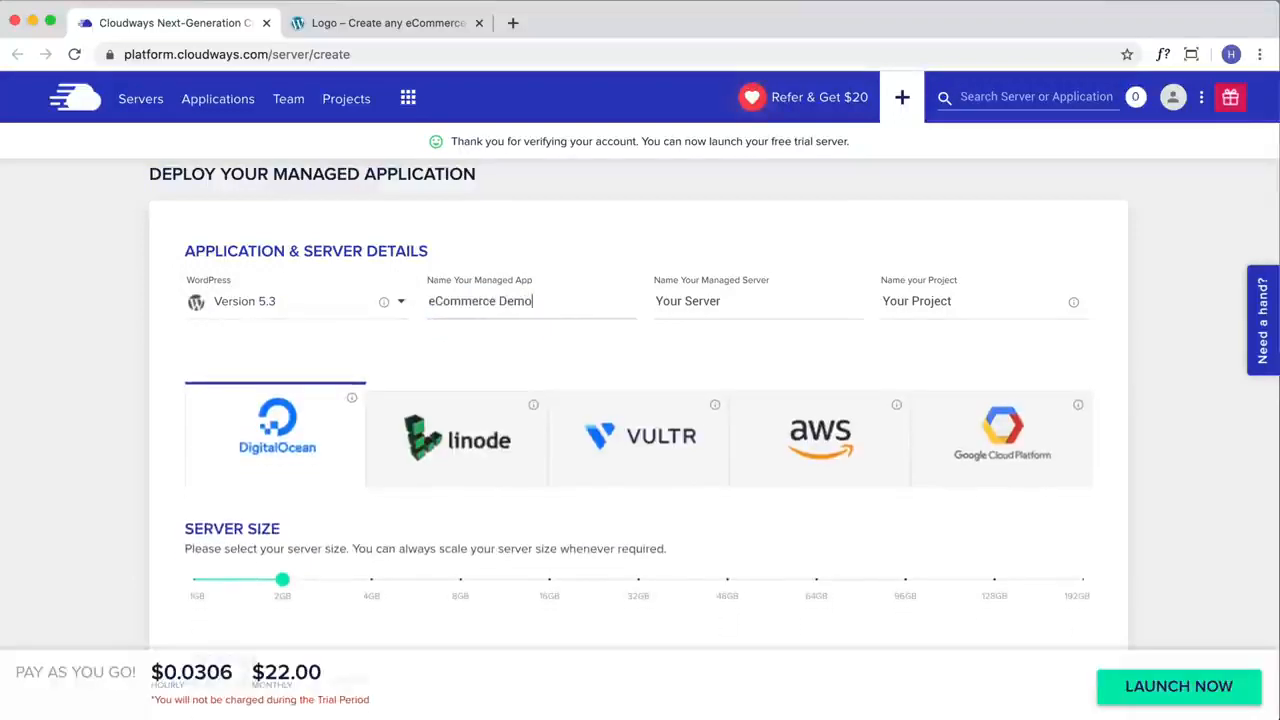
pyautogui.press('Tab')
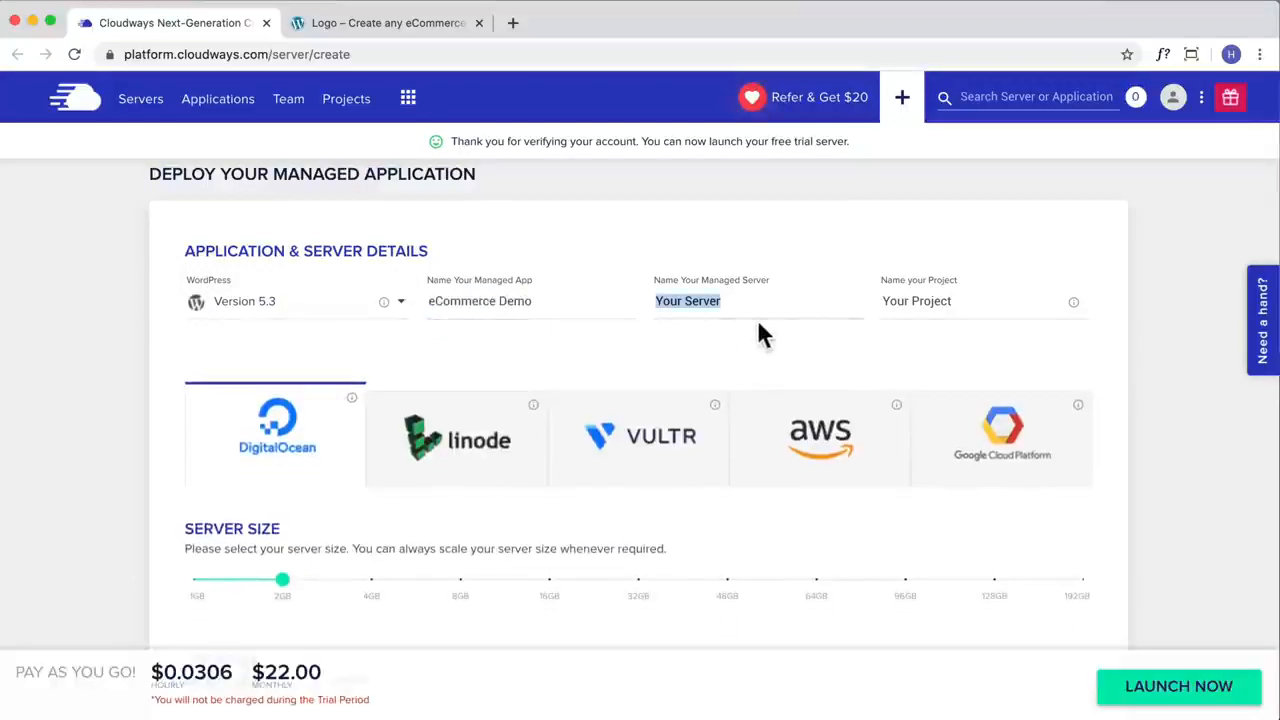
pyautogui.write('HC')
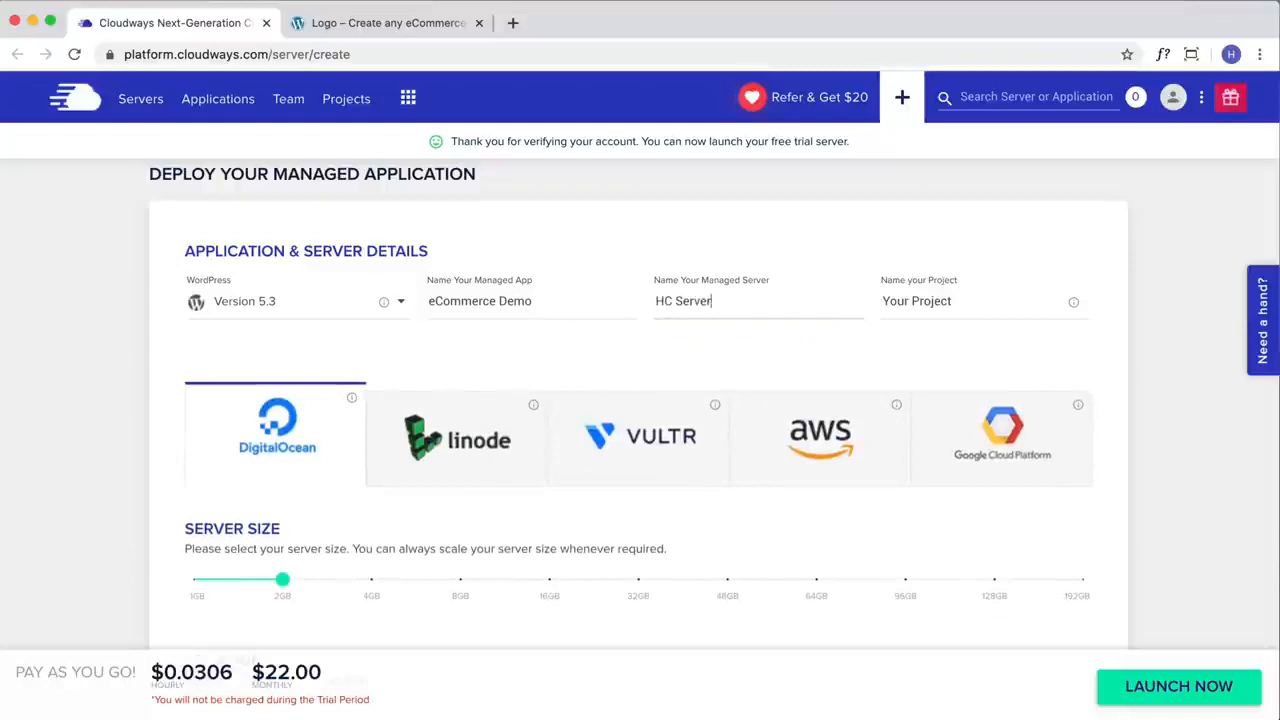
pyautogui.tripleClick(963, 301)
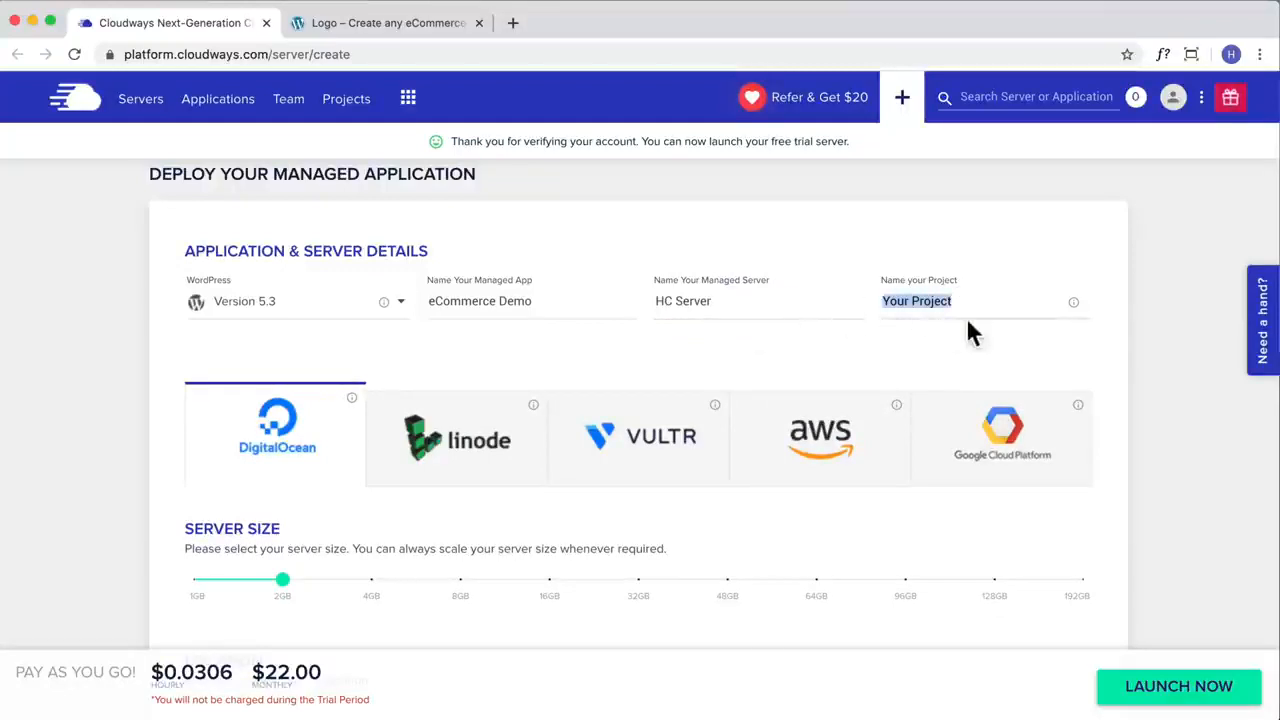
pyautogui.write('Tutorial')
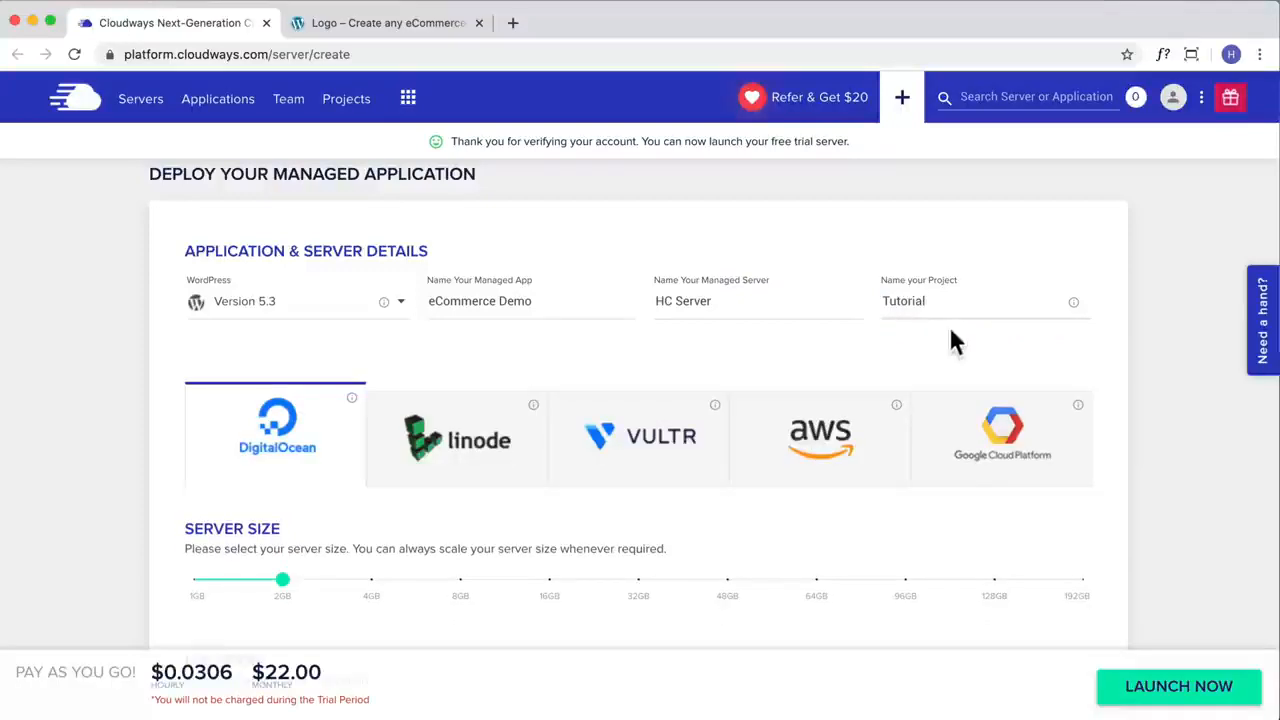
# Step: Set the DigitalOcean server size to 1GB
pyautogui.scroll(-2, 785, 350)
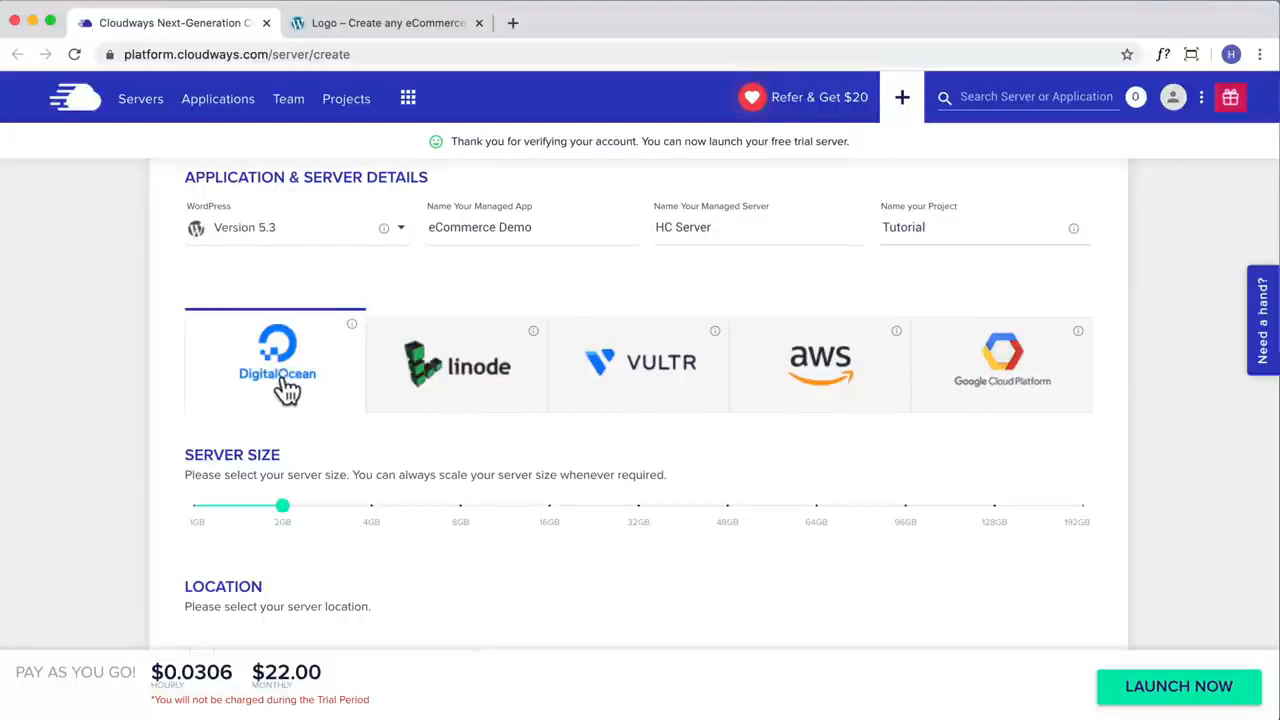
pyautogui.scroll(-2, 286, 383)
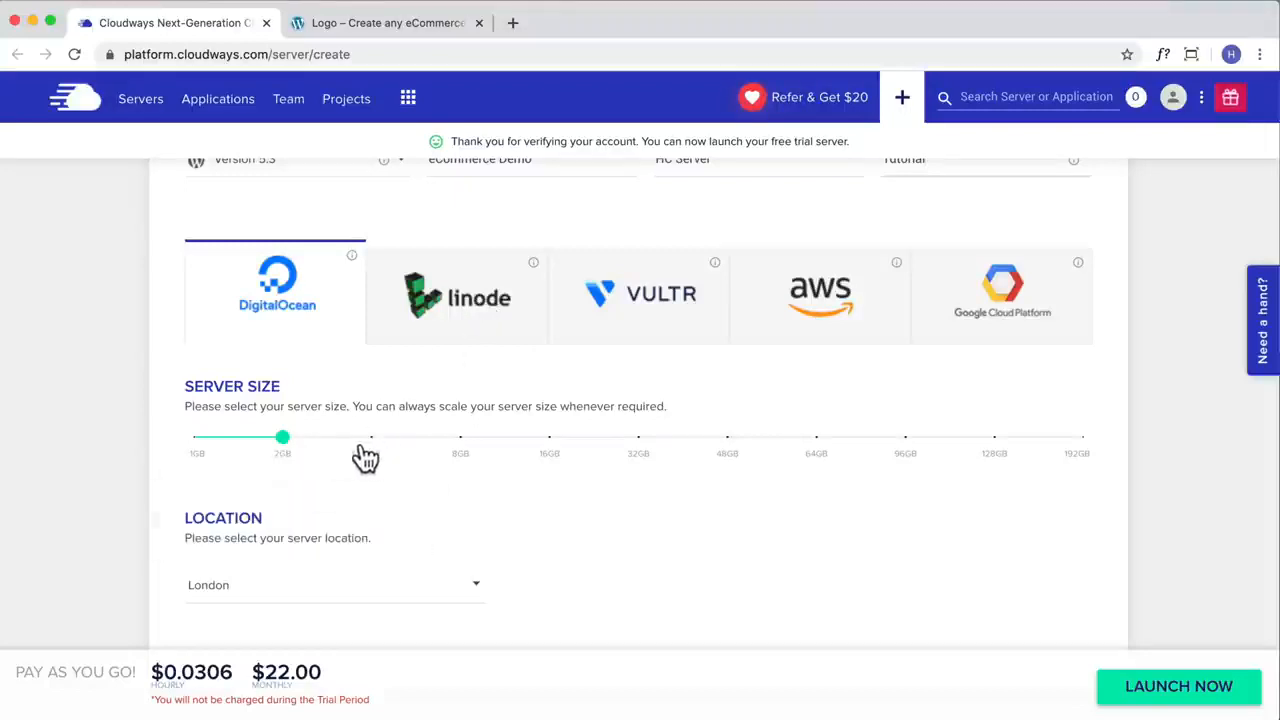
pyautogui.scroll(-1, 410, 472)
pyautogui.scroll(-1, 415, 474)
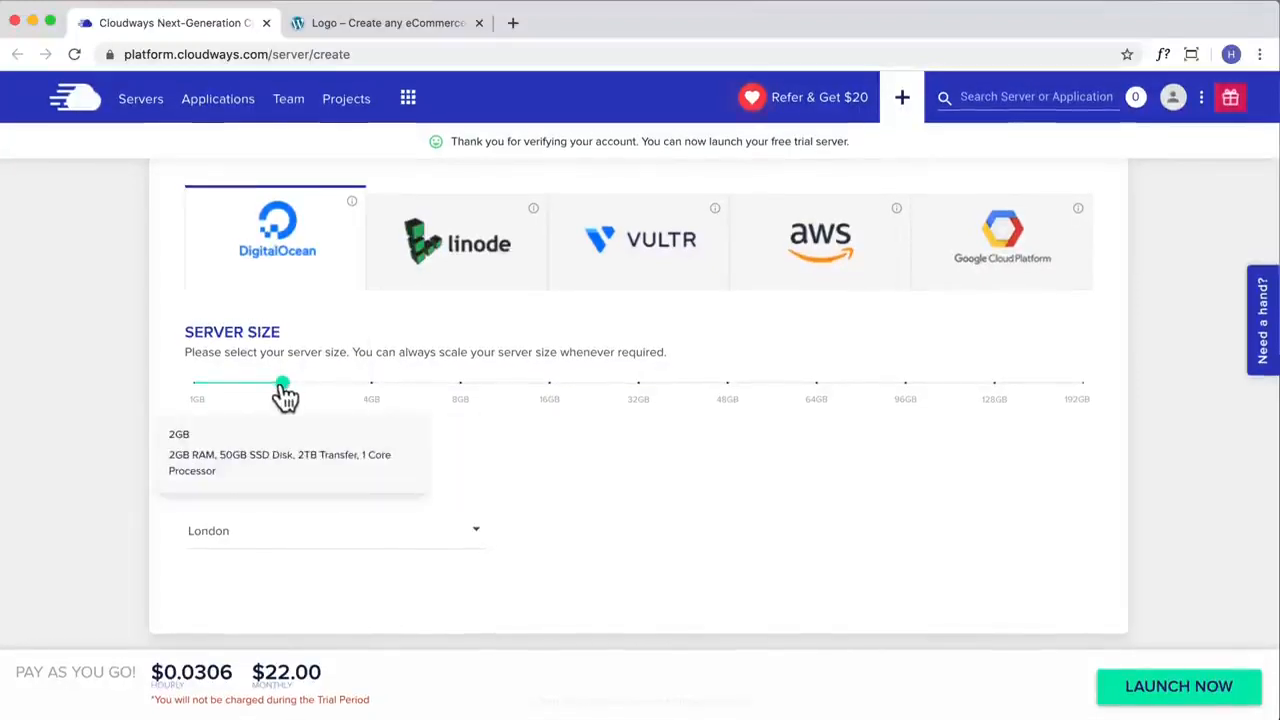
pyautogui.moveTo(285, 390); pyautogui.dragTo(190, 388)
pyautogui.moveTo(193, 386)
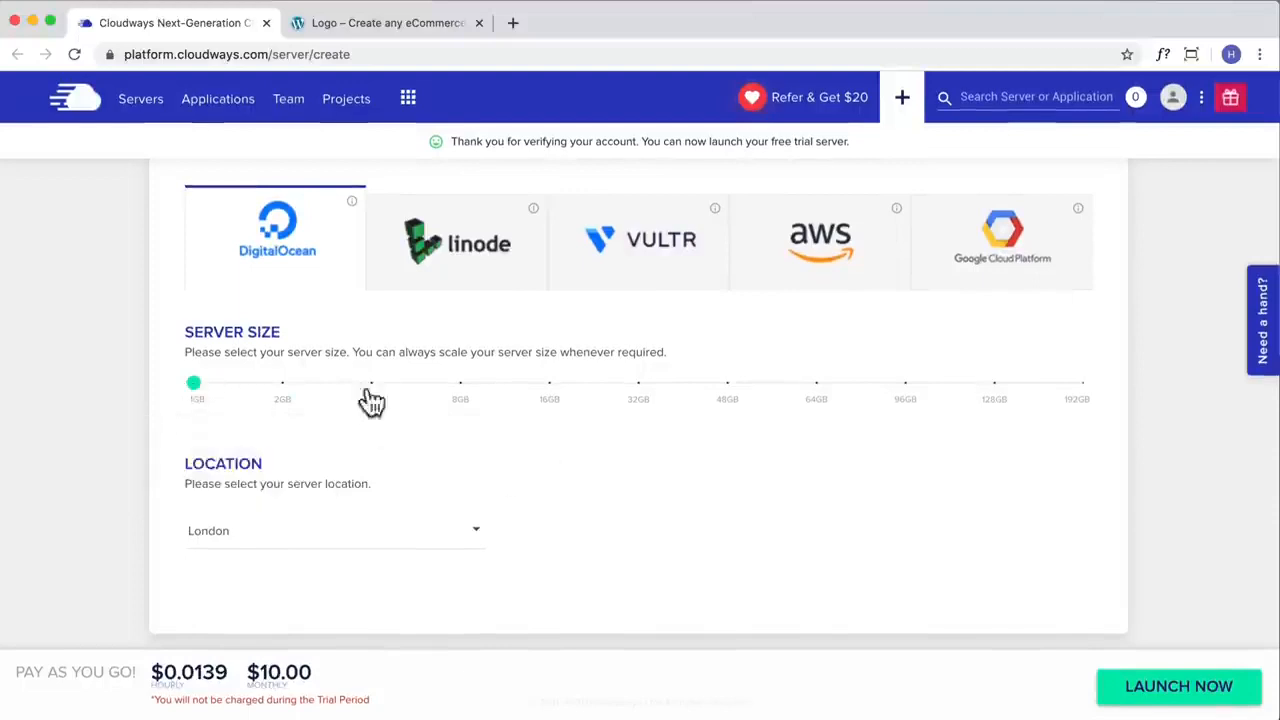
# Step: Review the server details and look through the available DigitalOcean server locations
pyautogui.scroll(3, 372, 400)
pyautogui.scroll(1, 340, 390)
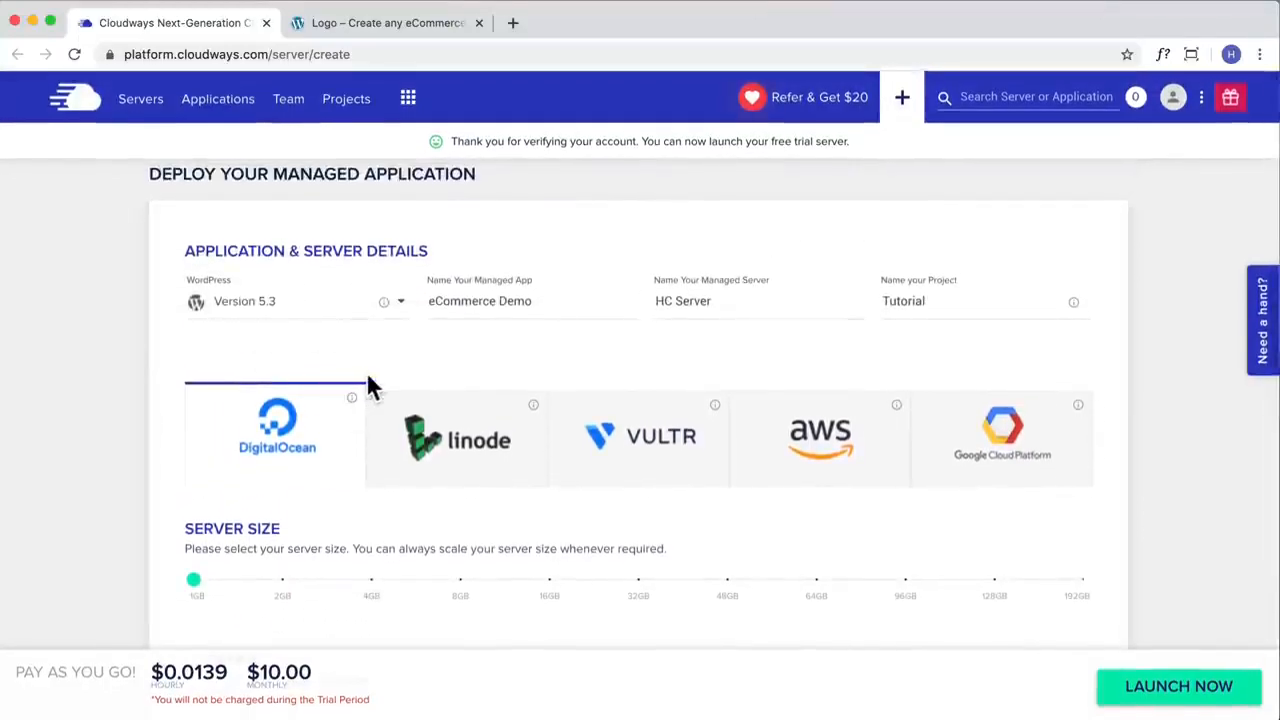
pyautogui.scroll(-5, 330, 430)
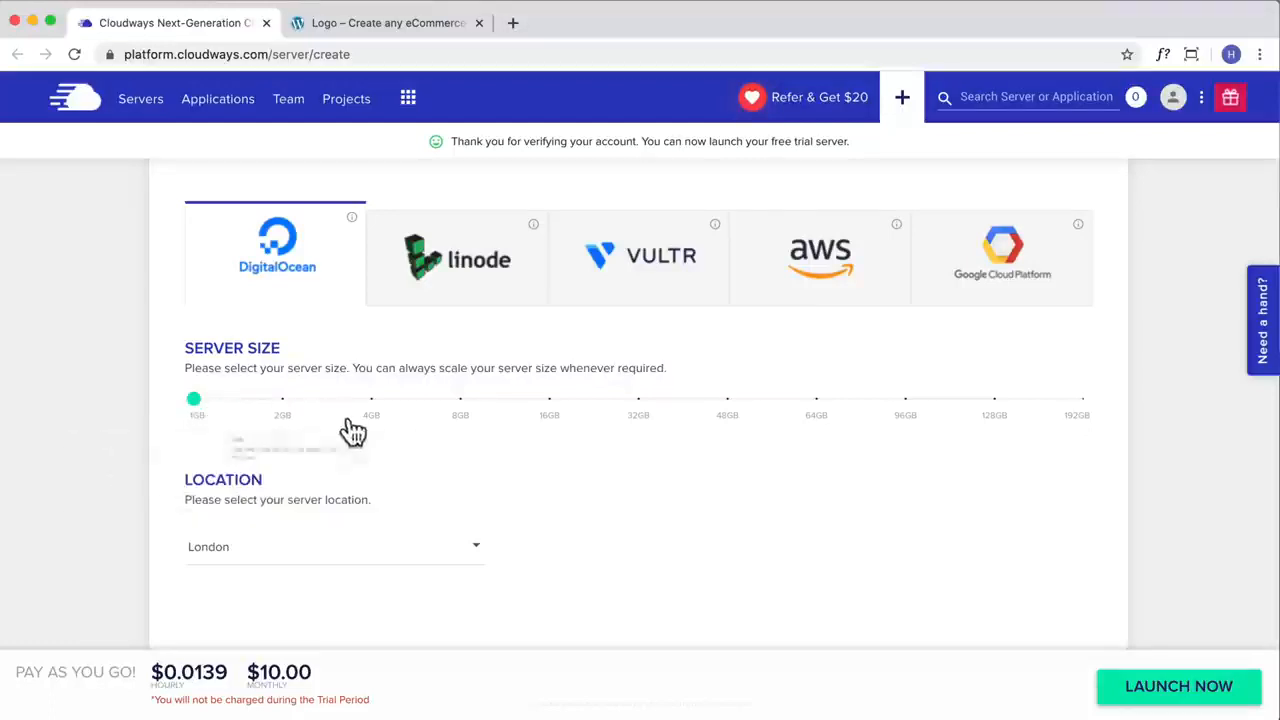
pyautogui.scroll(-1, 412, 463)
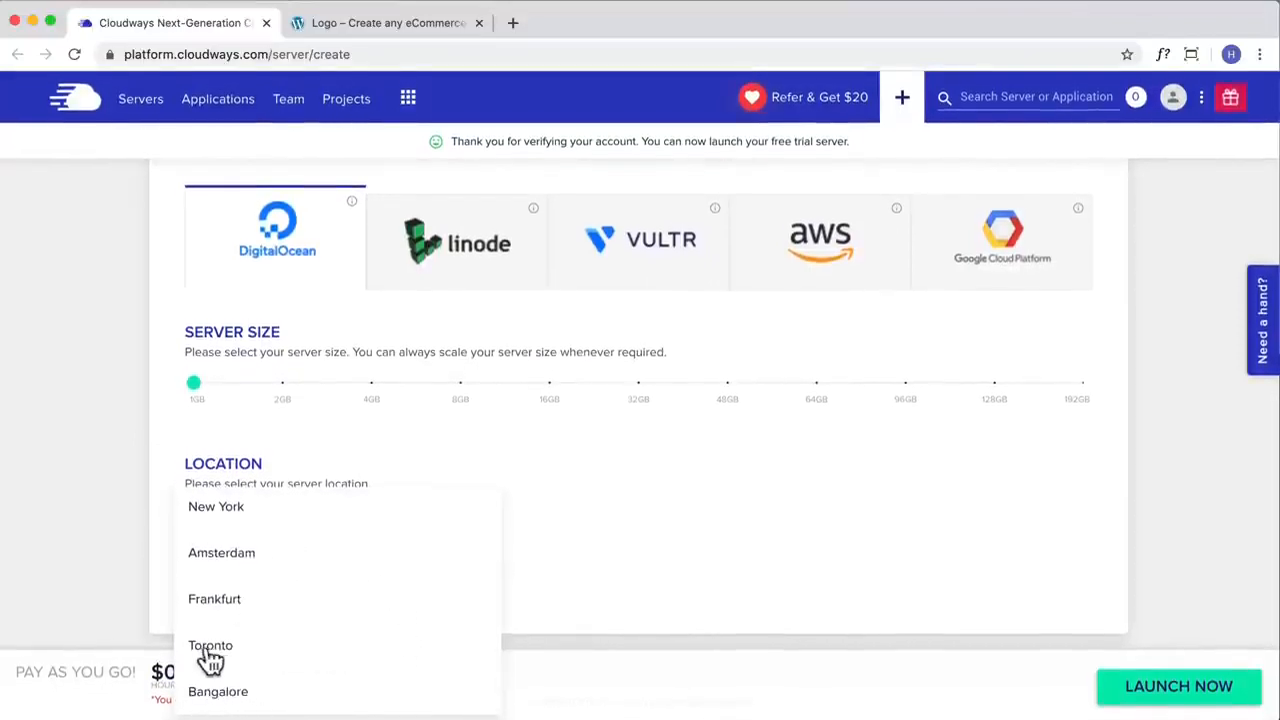
pyautogui.scroll(1, 212, 656)
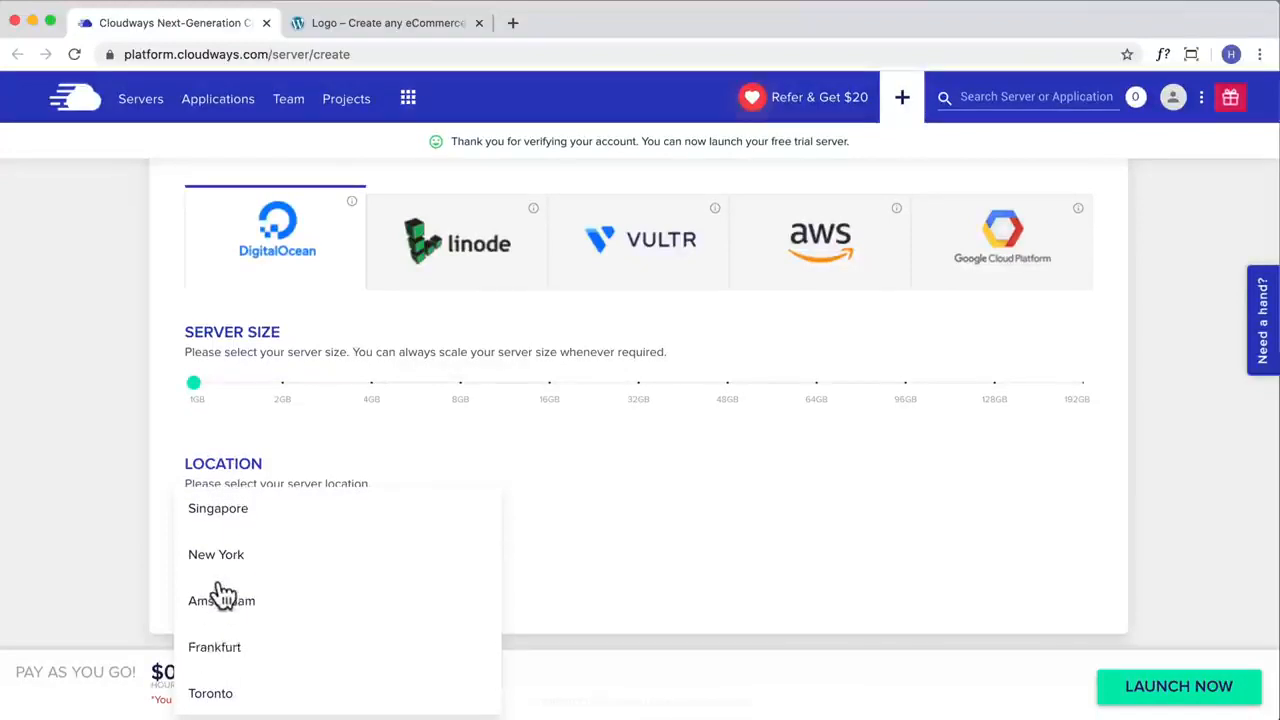
pyautogui.scroll(2, 214, 597)
pyautogui.scroll(-3, 290, 592)
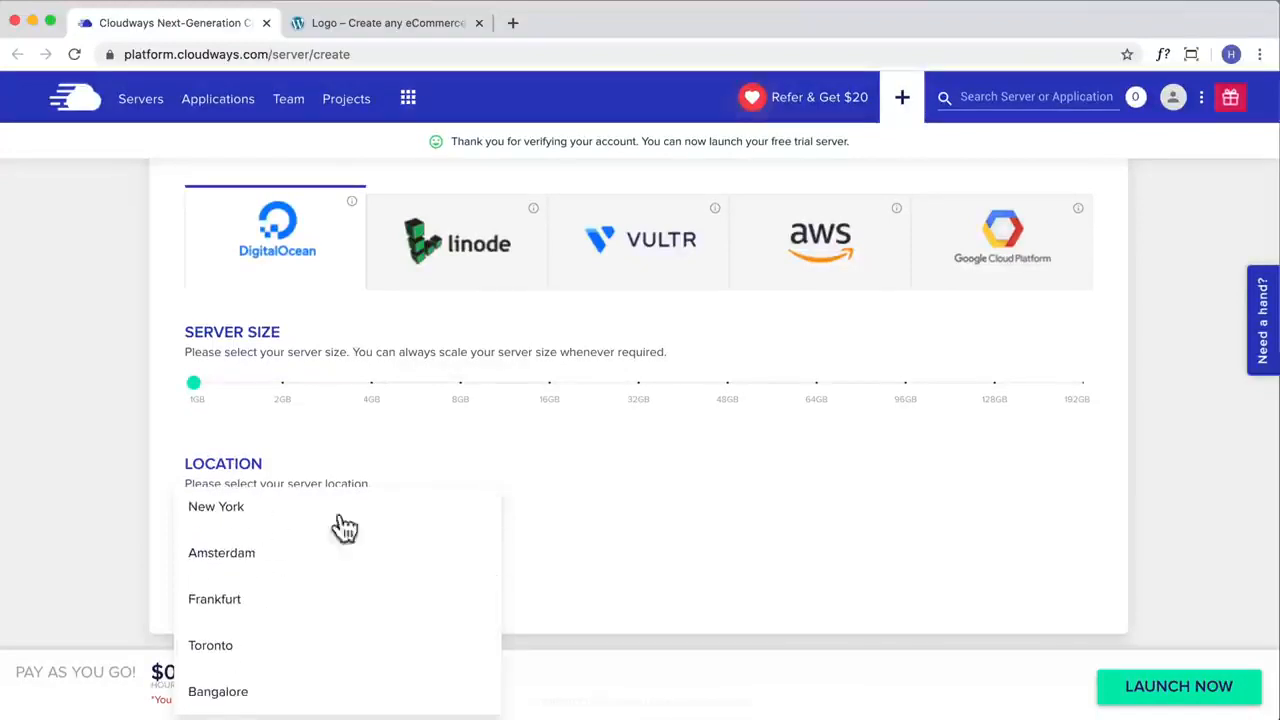
pyautogui.click(646, 557)
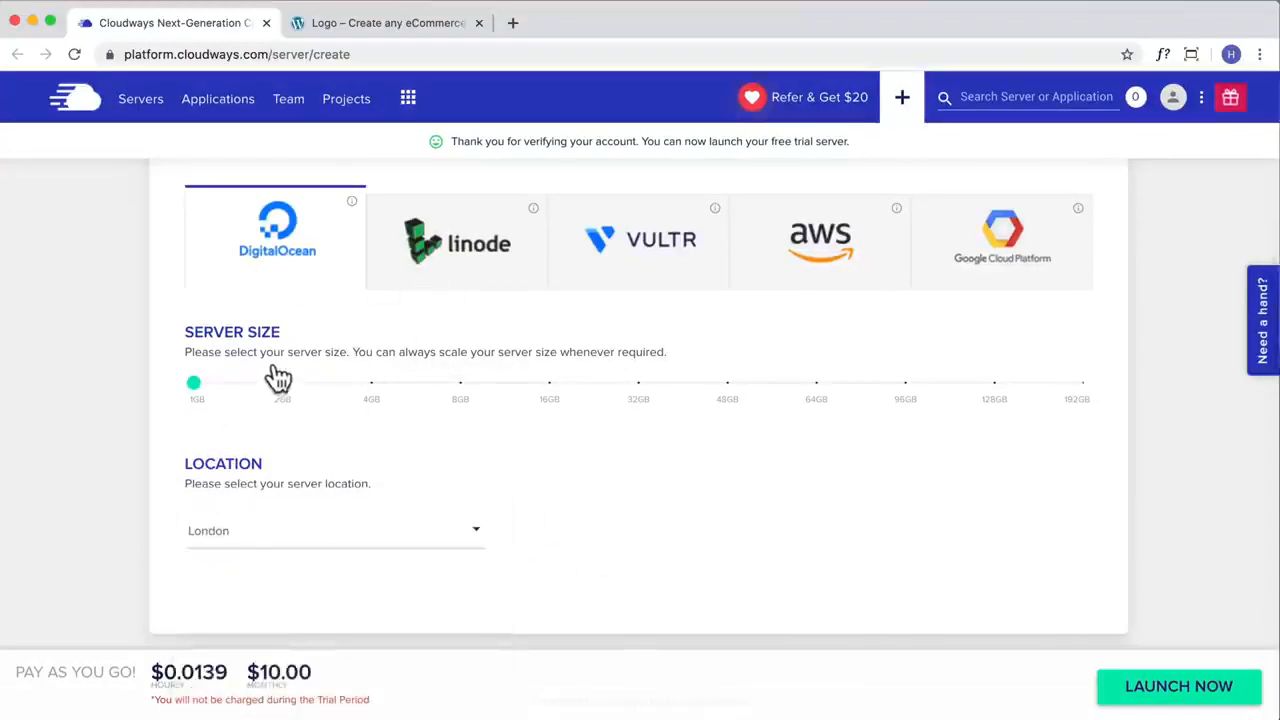
# Step: Try Linode with Sydney as the server location, and view the AWS server options
pyautogui.click(422, 258)
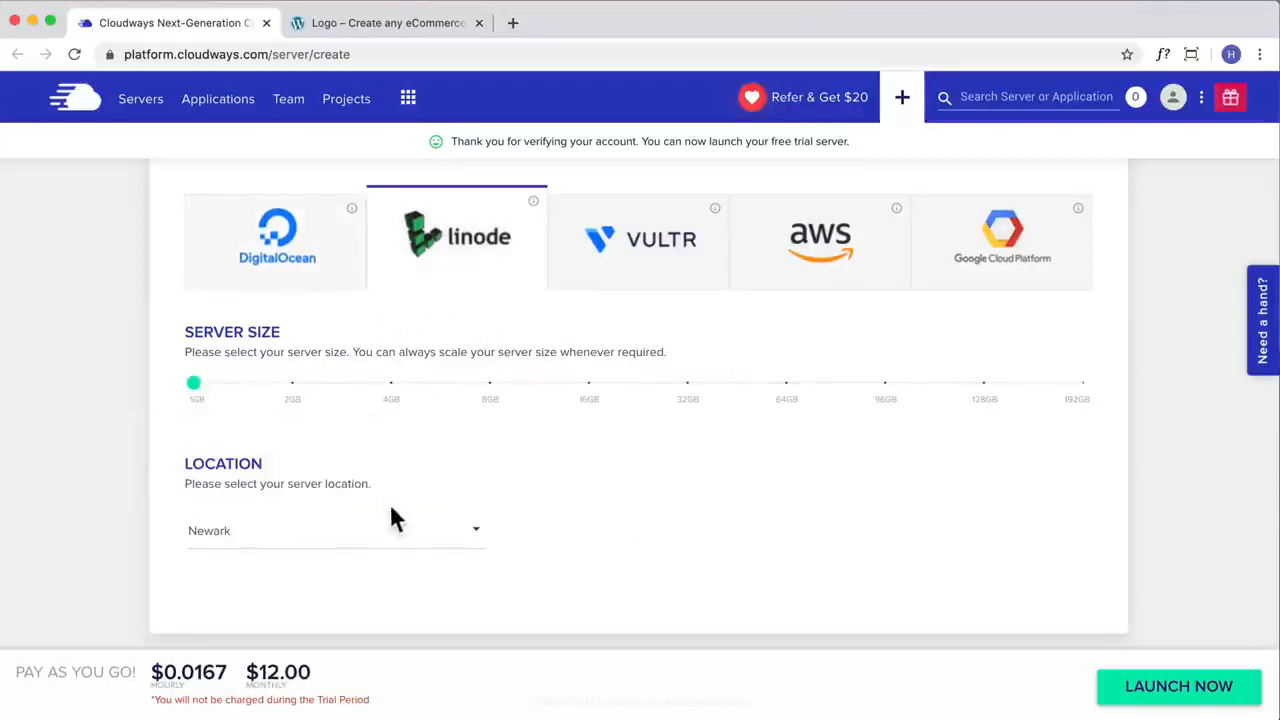
pyautogui.click(390, 540)
pyautogui.scroll(-3, 380, 540)
pyautogui.scroll(-1, 380, 540)
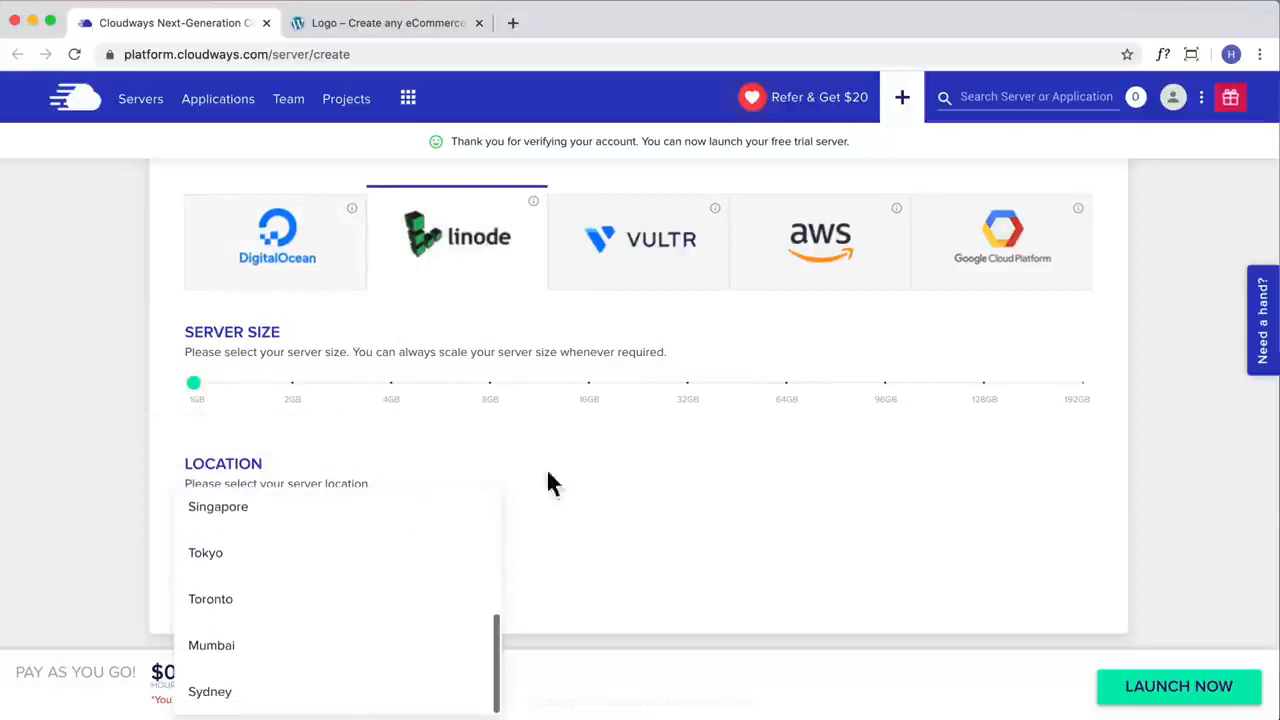
pyautogui.click(250, 690)
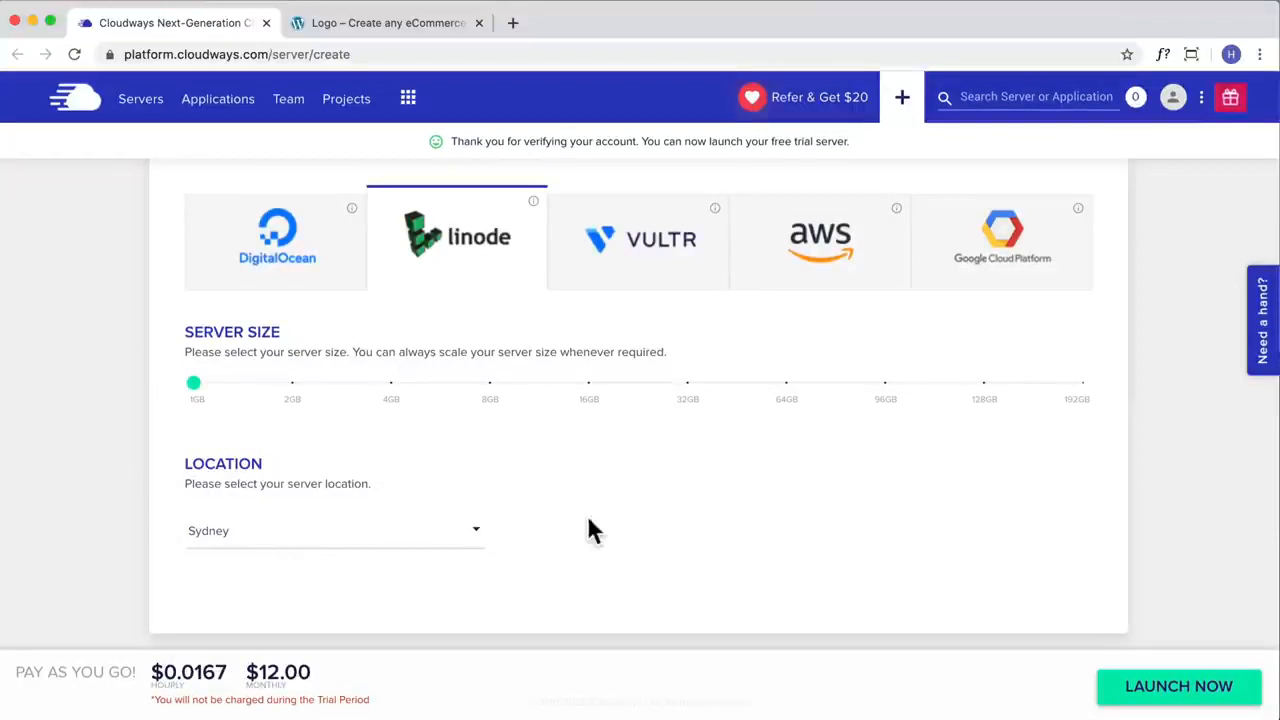
pyautogui.scroll(4, 866, 545)
pyautogui.scroll(-4, 861, 556)
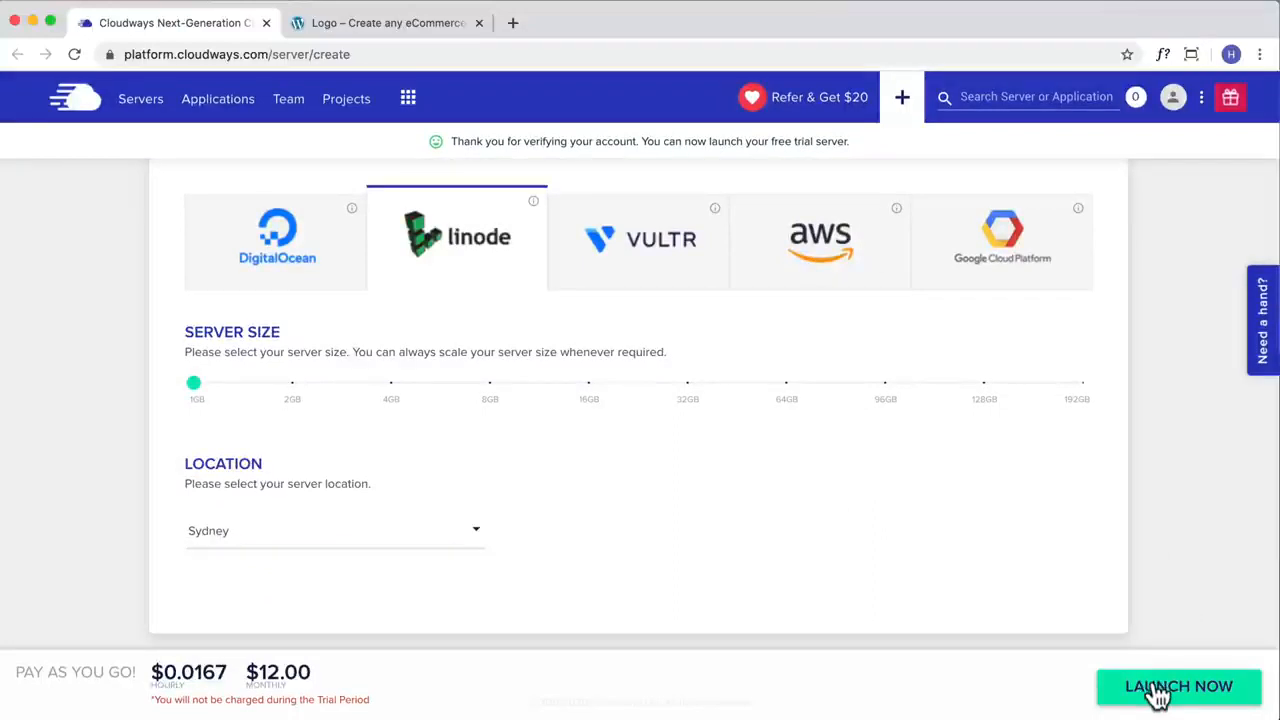
pyautogui.click(820, 264)
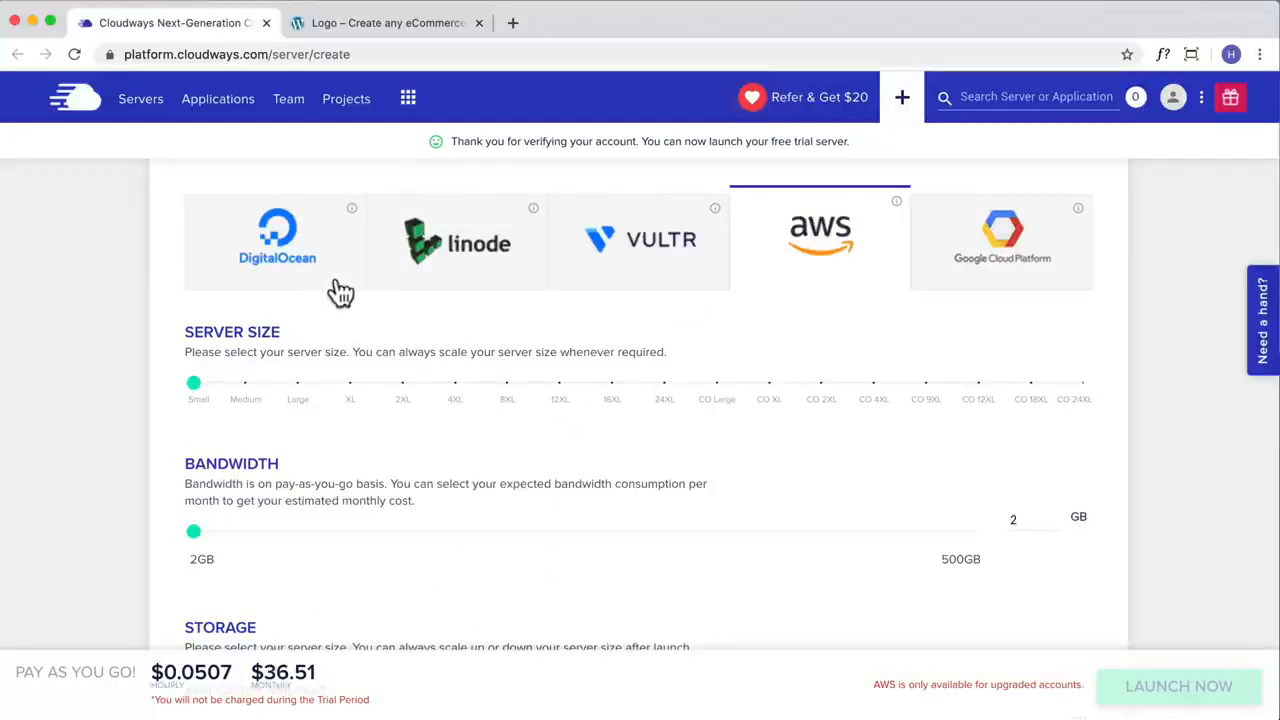
# Step: Launch a 1GB Linode server located in Sydney and dismiss the referral offer
pyautogui.click(477, 256)
pyautogui.moveTo(297, 405); pyautogui.dragTo(172, 398)
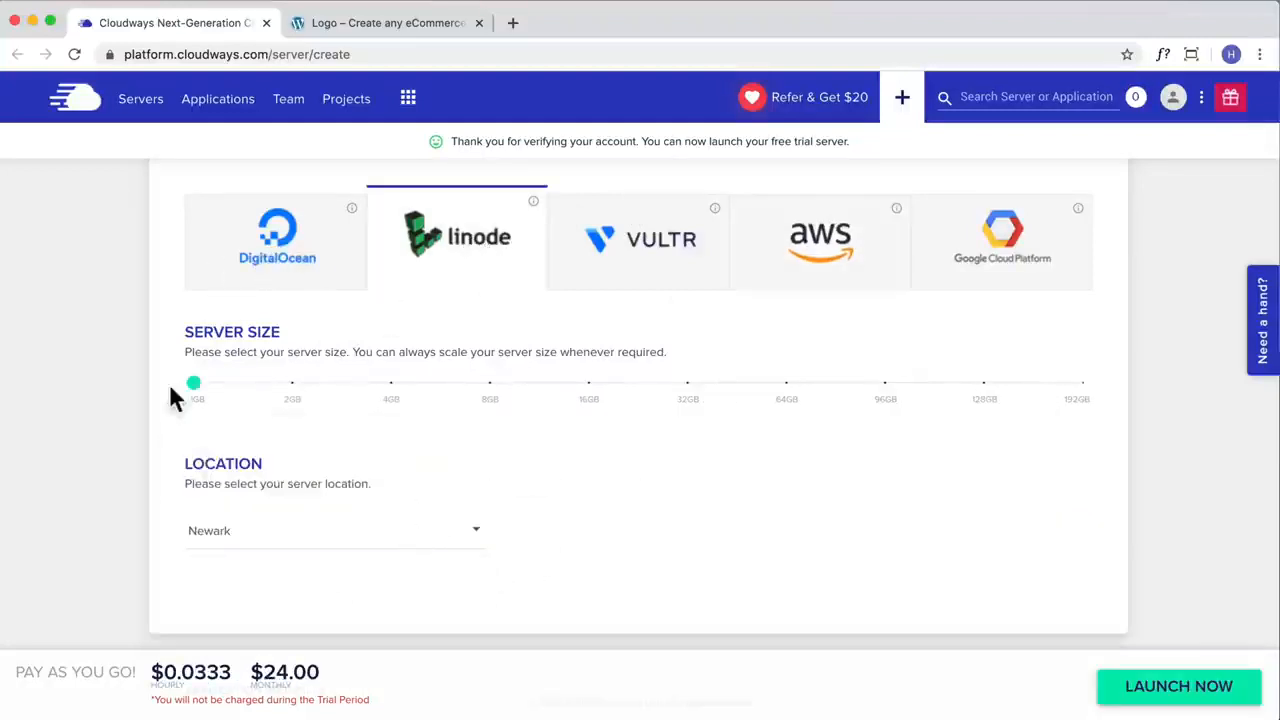
pyautogui.click(349, 546)
pyautogui.scroll(-5, 260, 640)
pyautogui.click(226, 689)
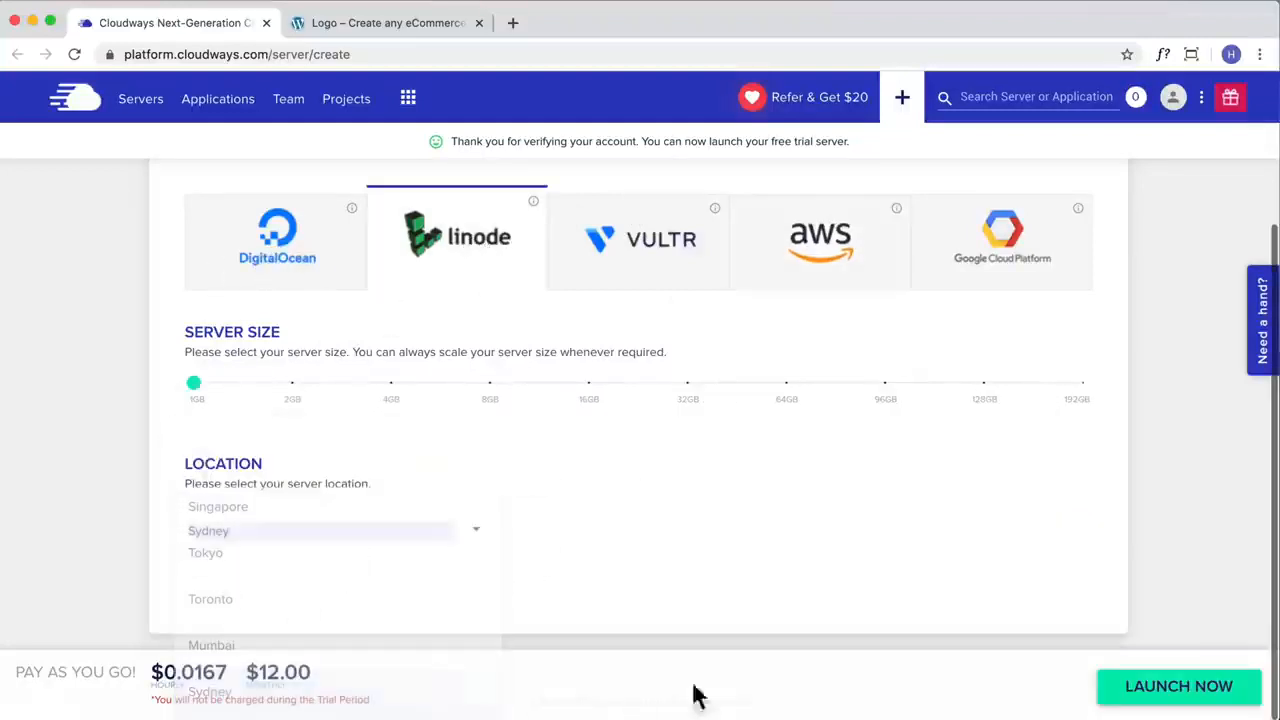
pyautogui.click(1166, 705)
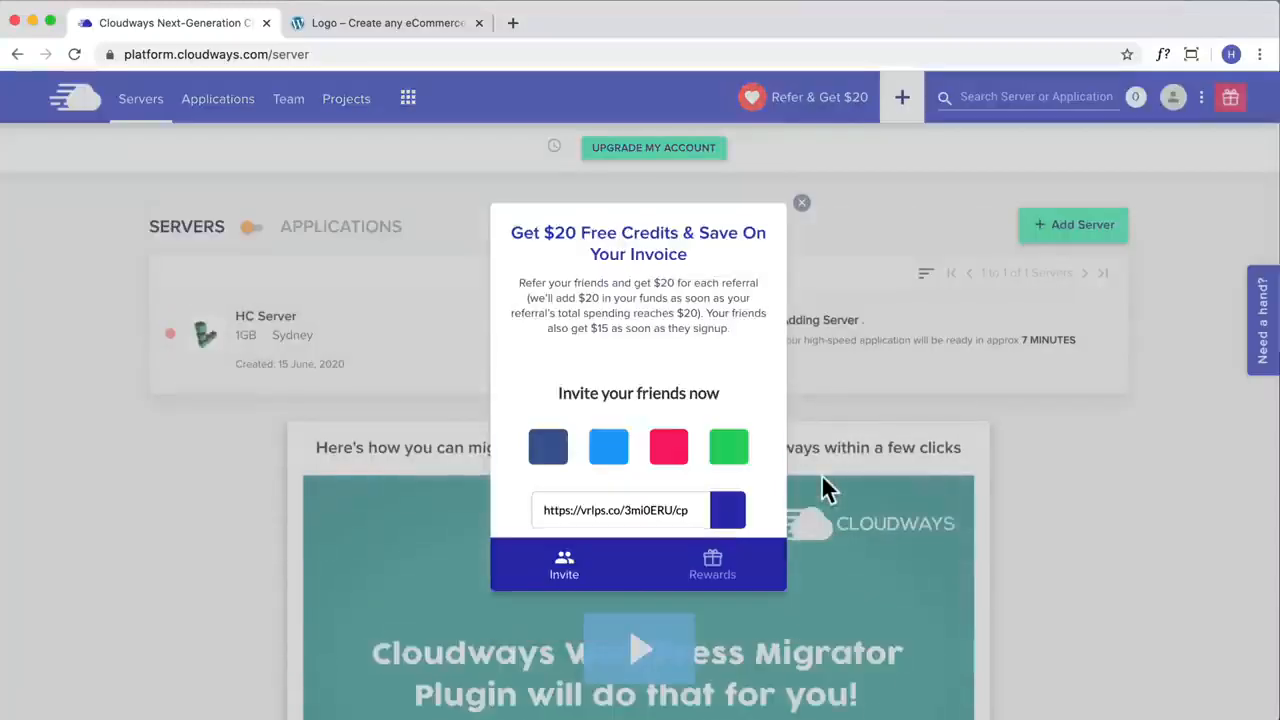
pyautogui.click(801, 206)
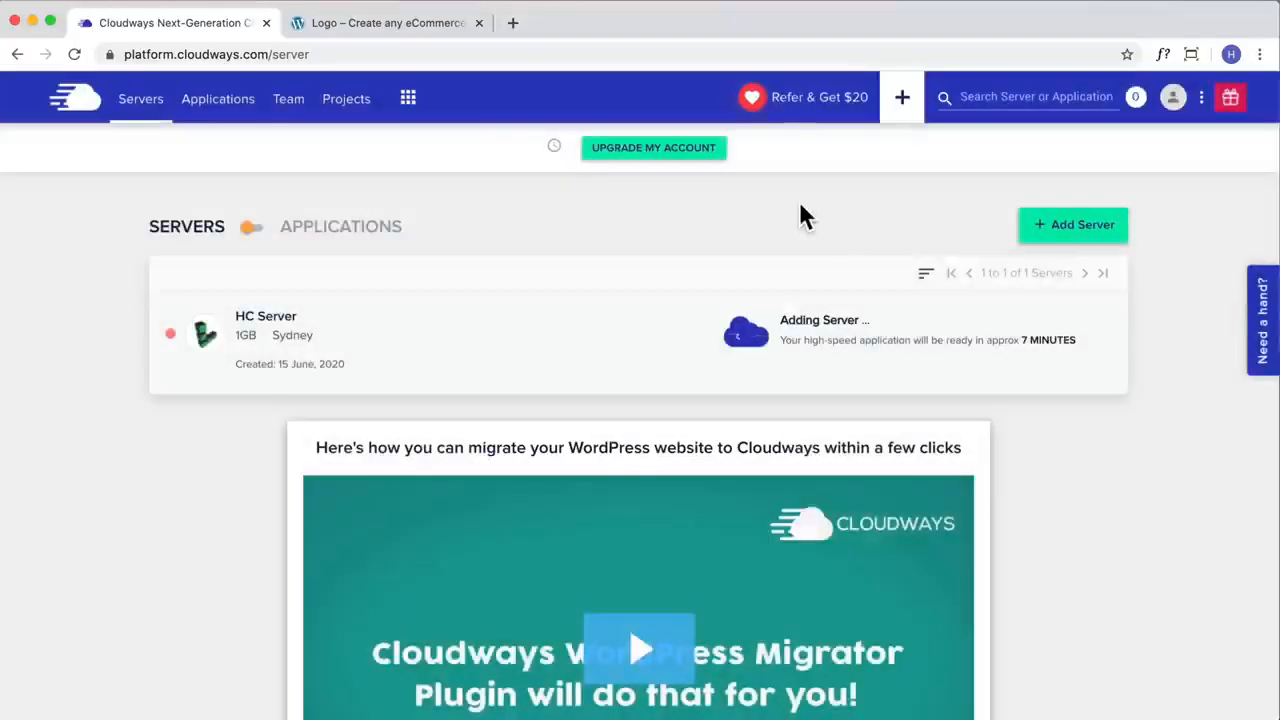
# Step: Open the Help Center and enter "em" in its topic search
pyautogui.click(1264, 318)
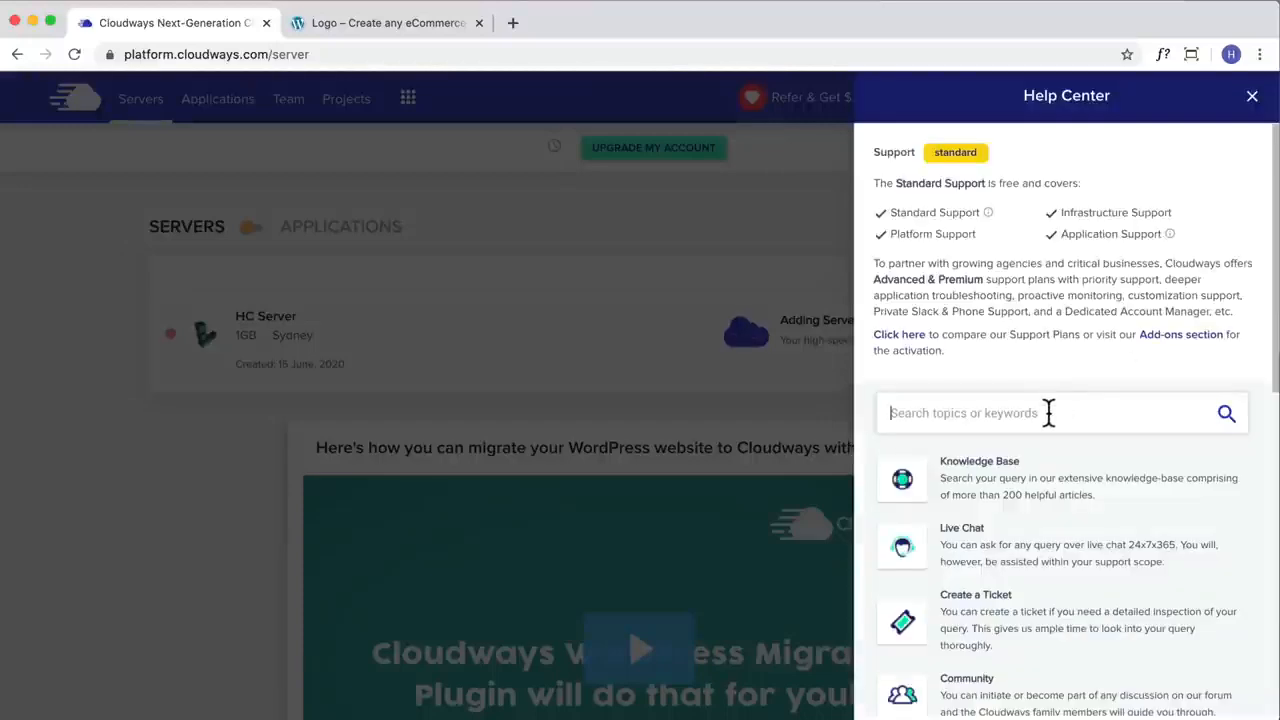
pyautogui.click(1048, 412)
pyautogui.write('em')
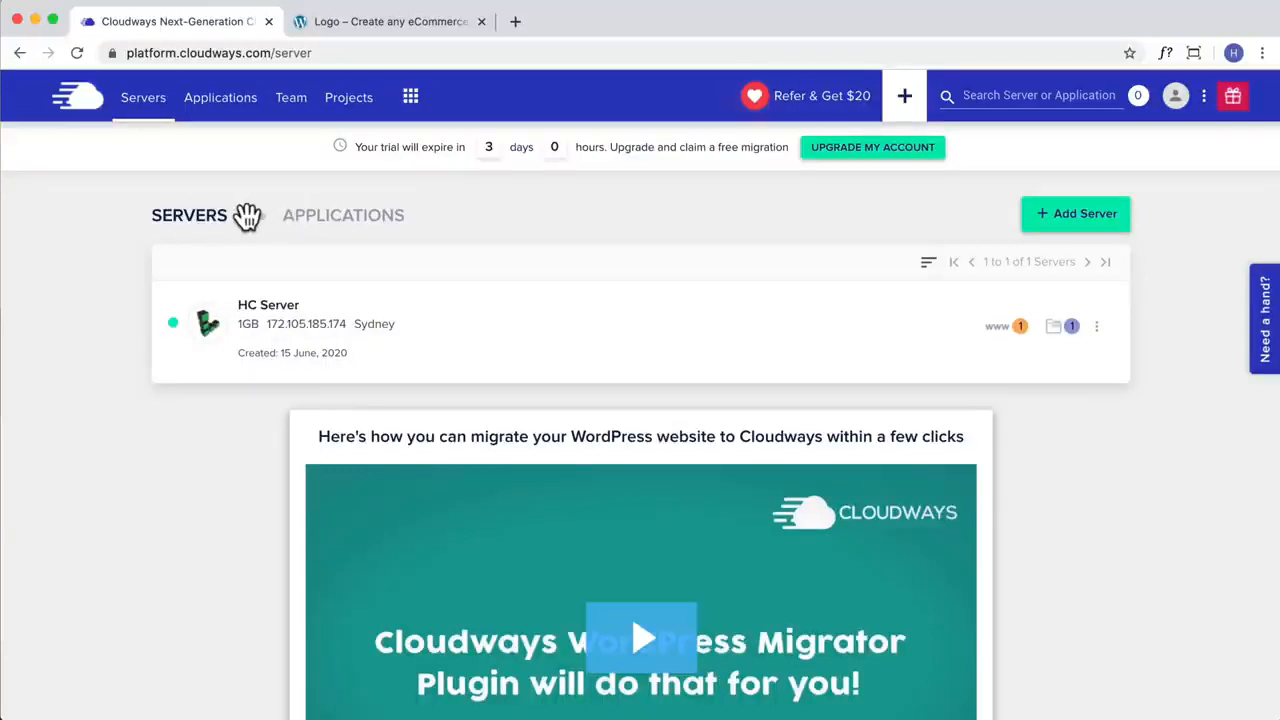
# Step: Open the eCommerce Demo application's access details and view its live WordPress site from the application URL
pyautogui.click(224, 118)
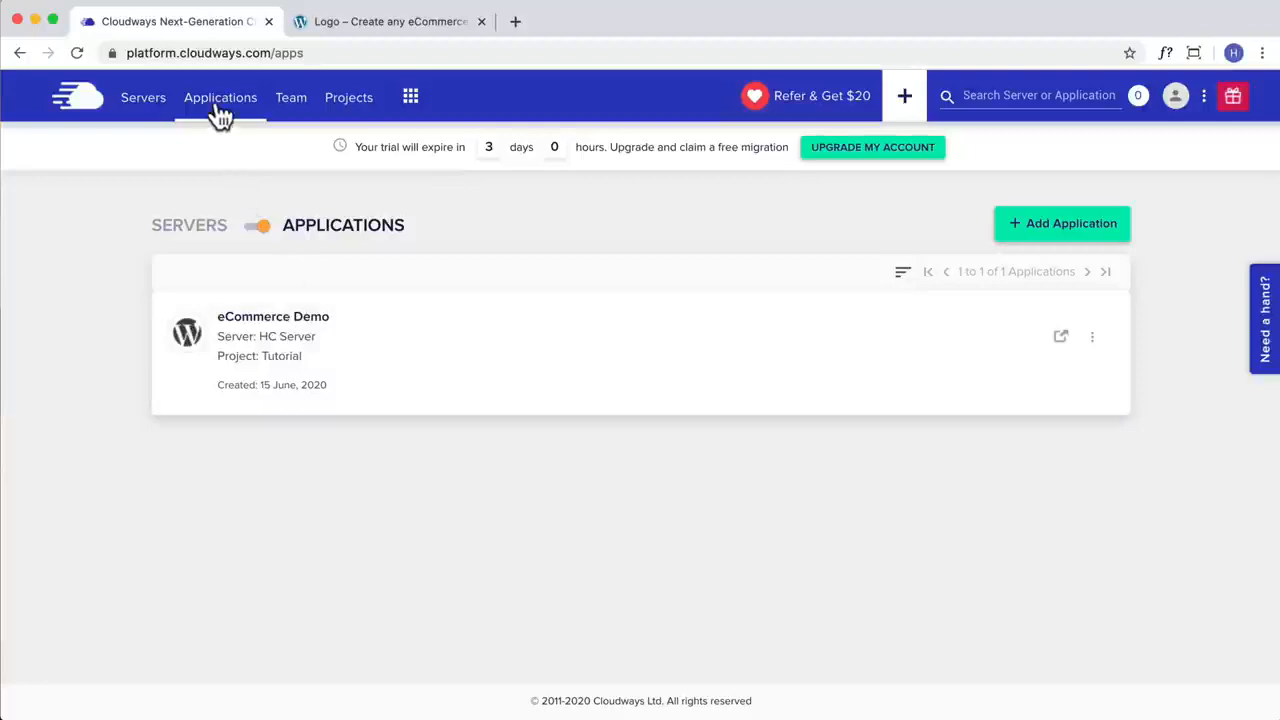
pyautogui.click(318, 340)
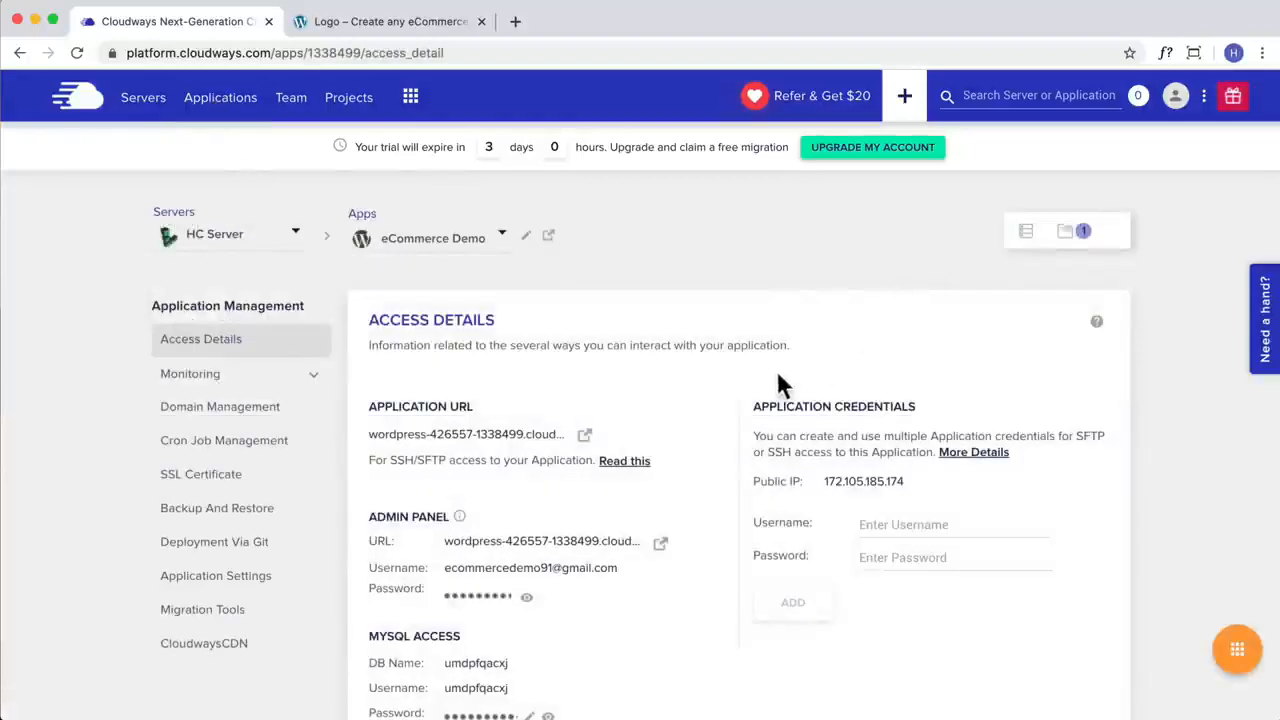
pyautogui.click(585, 437)
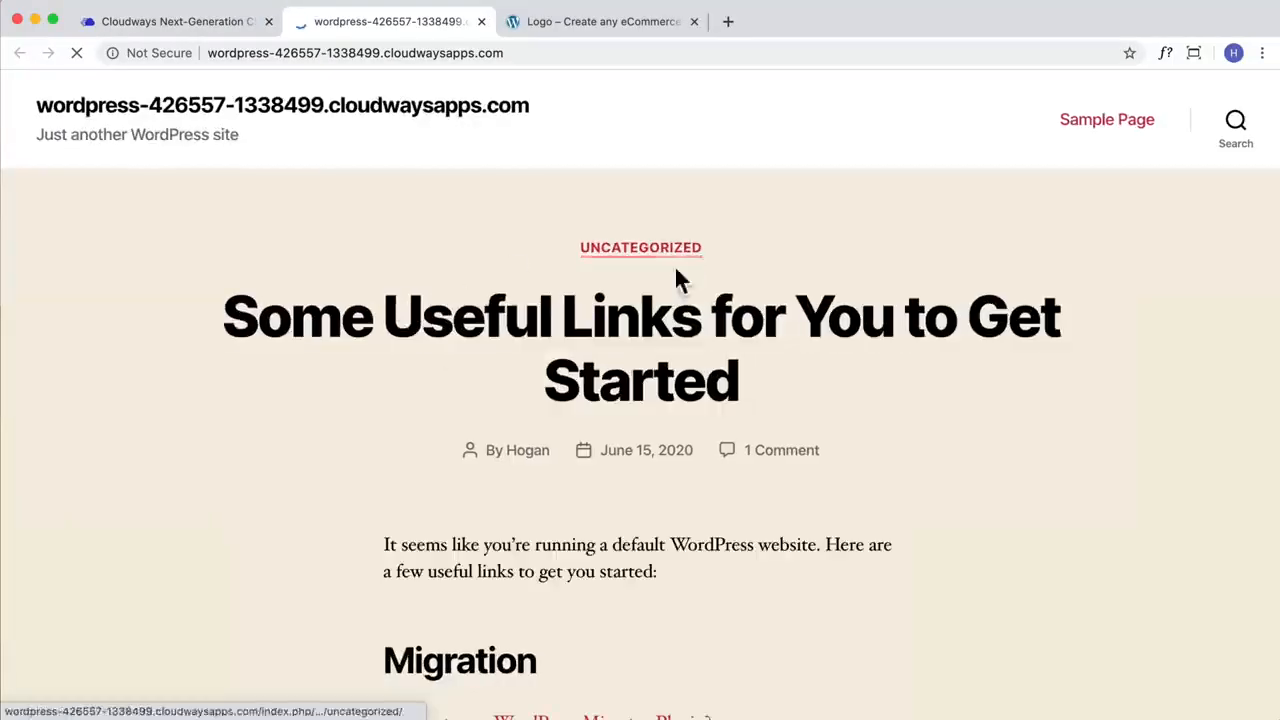
pyautogui.scroll(-15, 663, 289)
pyautogui.scroll(-5, 662, 280)
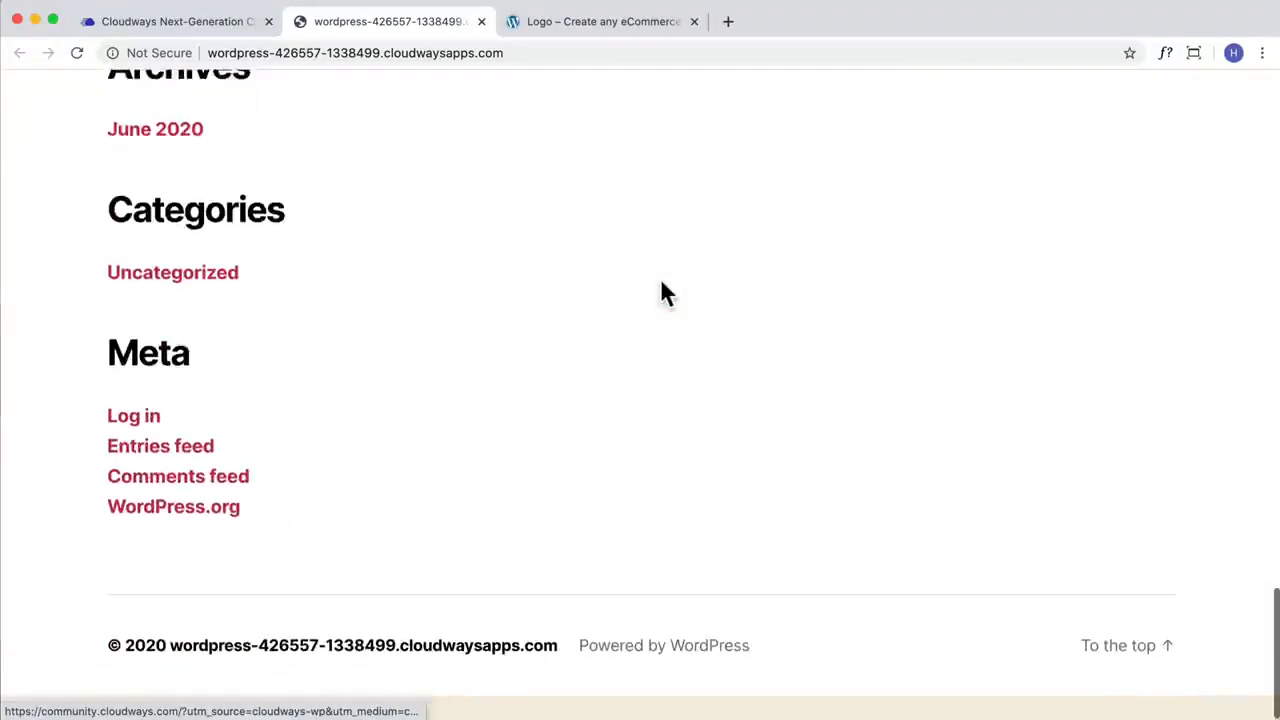
pyautogui.scroll(20, 662, 278)
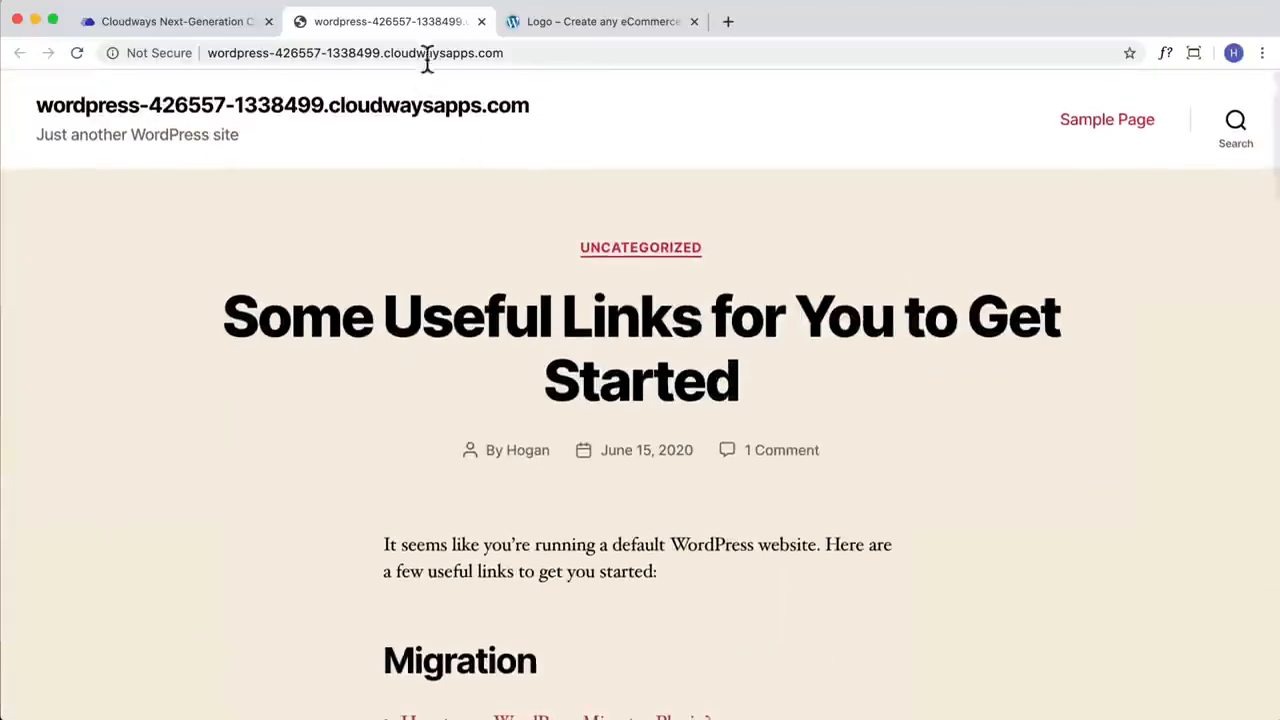
# Step: Go to the site's WordPress login page by adding /wp-admin to its address
pyautogui.click(527, 52)
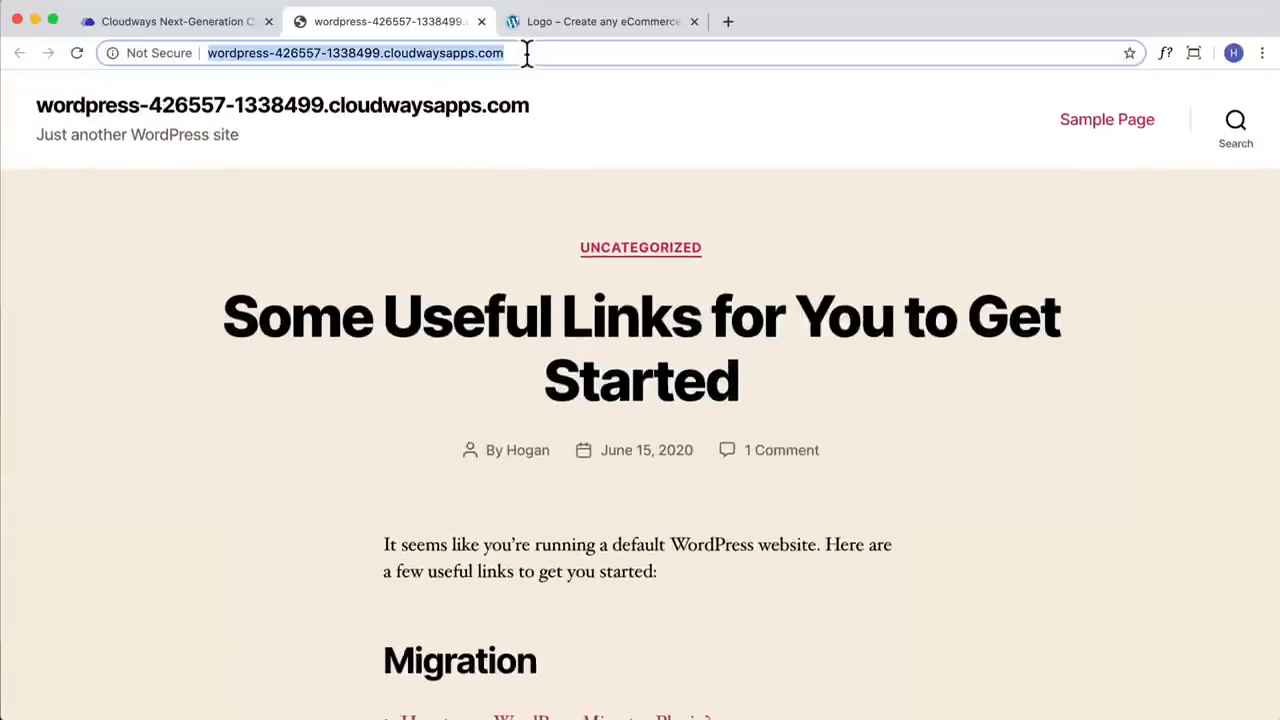
pyautogui.click(528, 54)
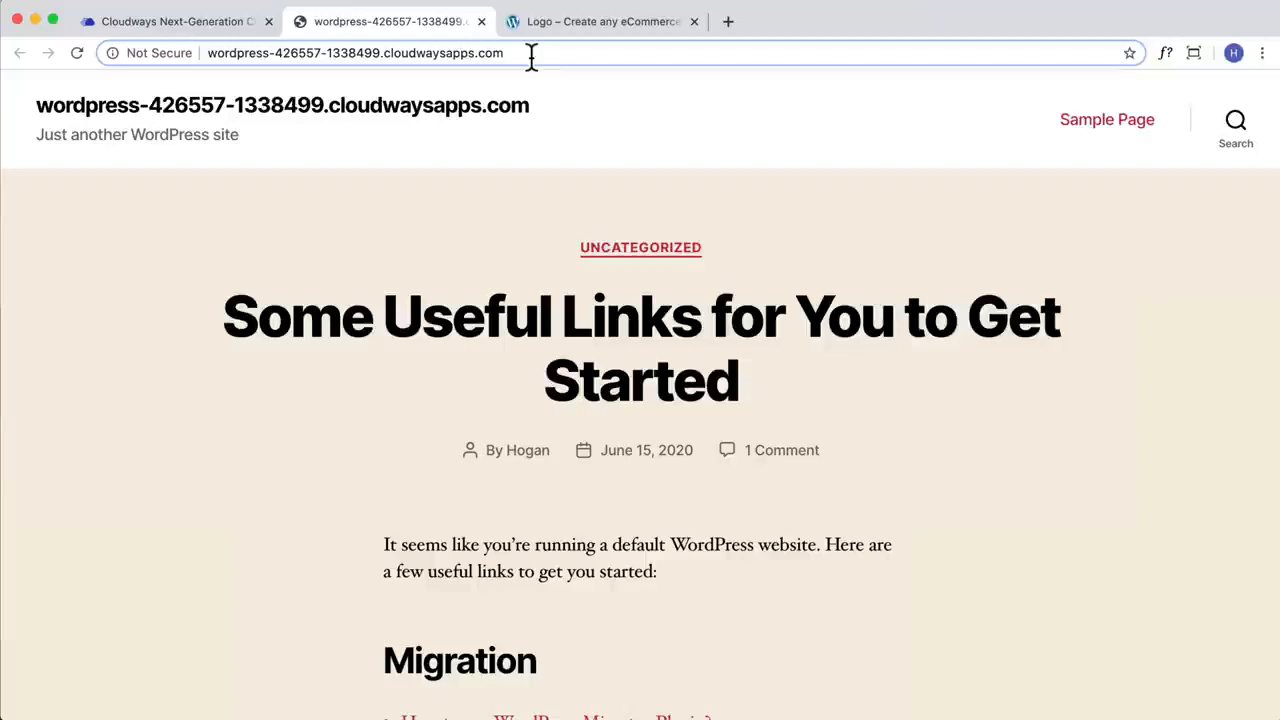
pyautogui.write('/')
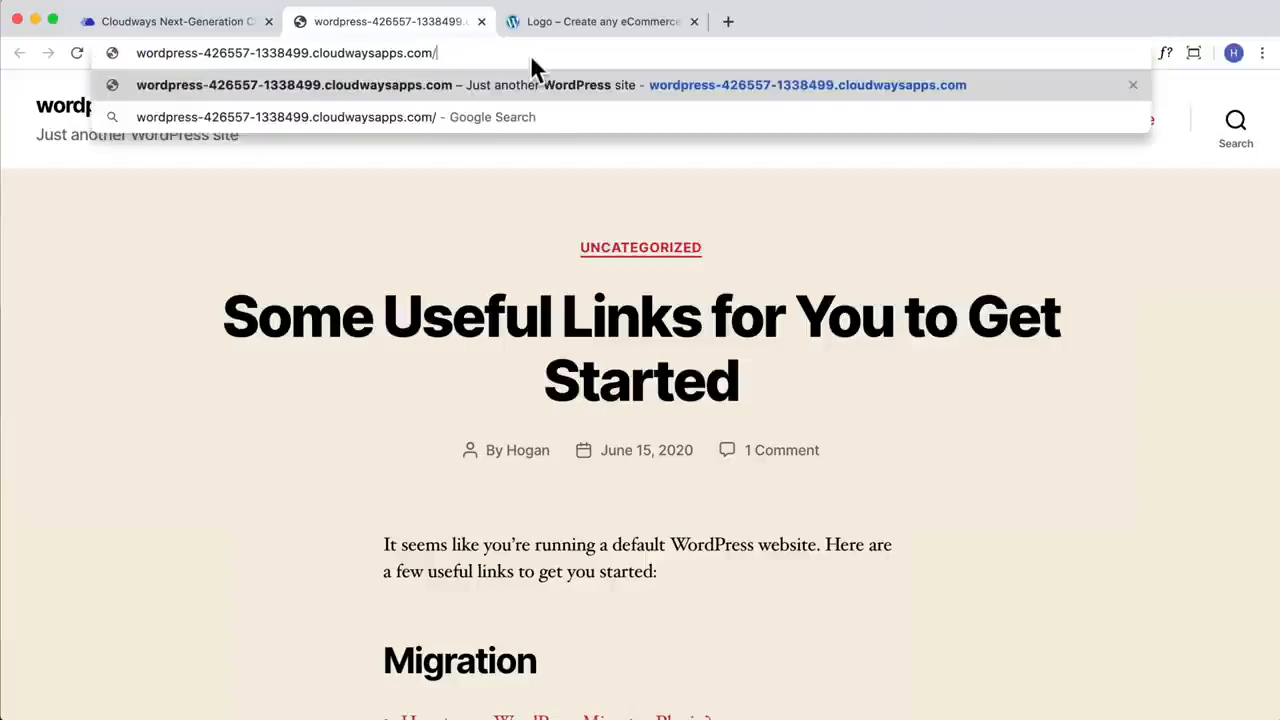
pyautogui.write('wp-admin')
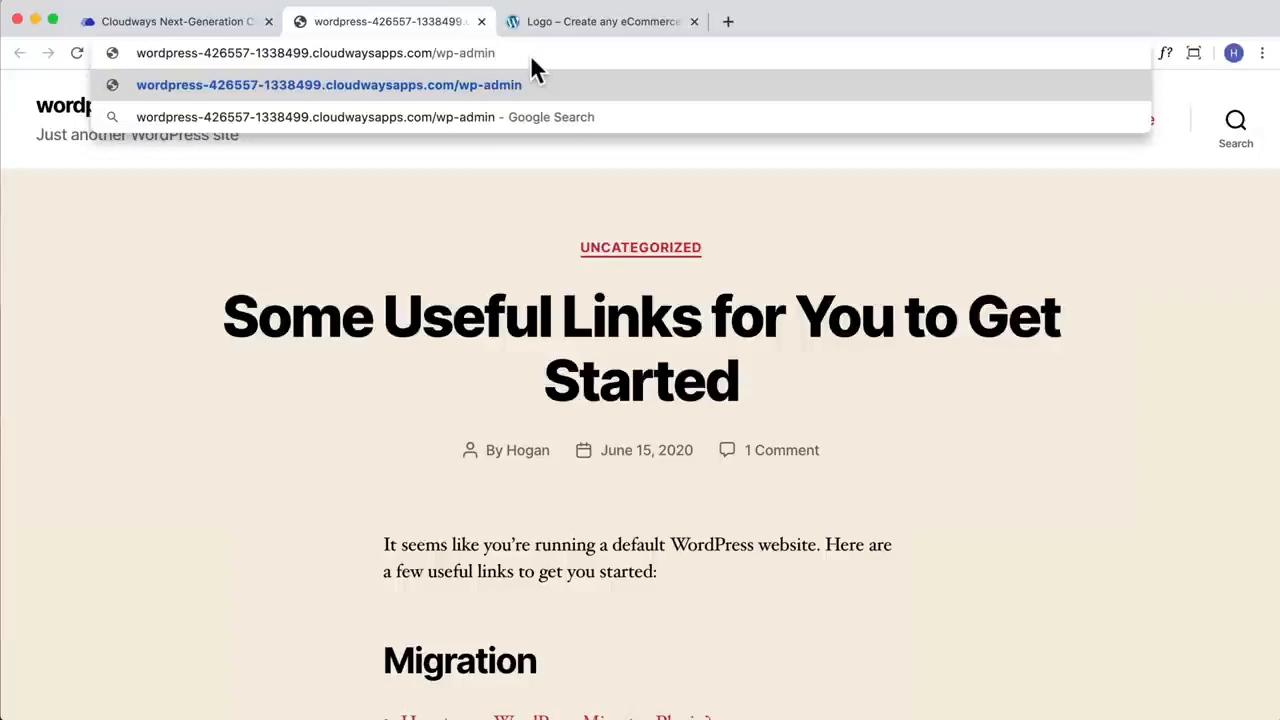
pyautogui.press('Return')
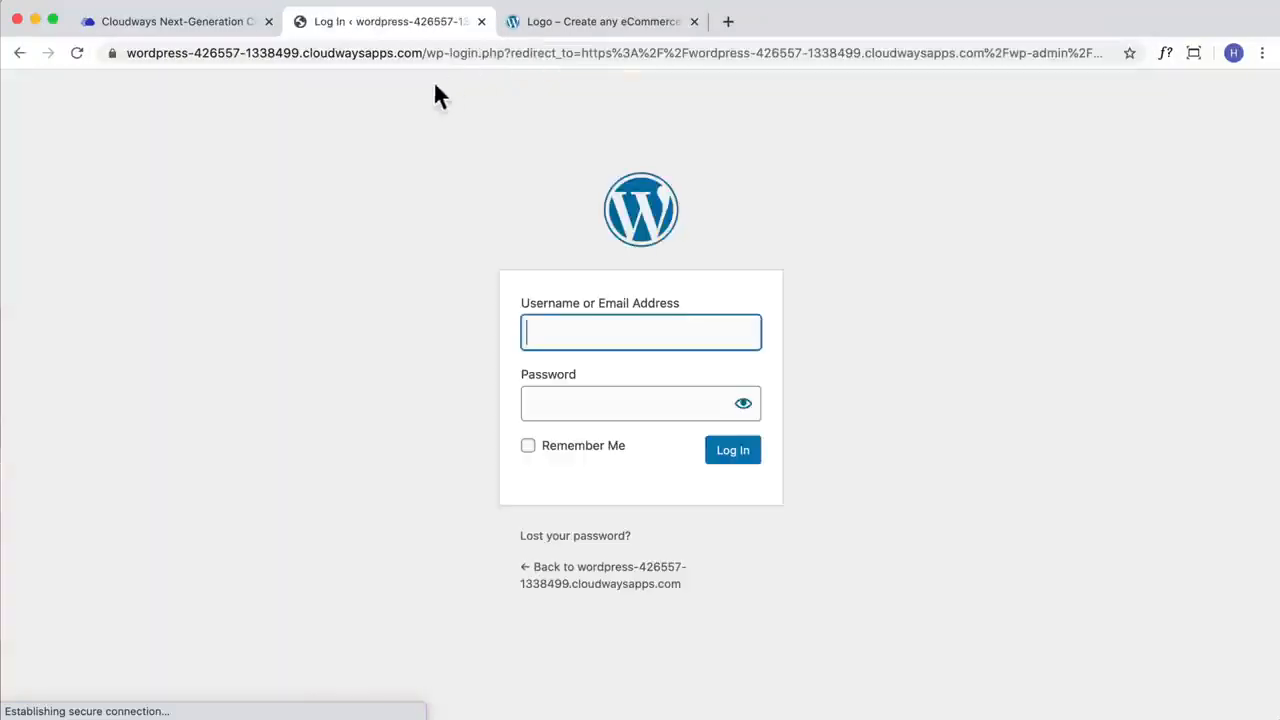
# Step: Copy the admin panel username from the Cloudways access details into the WordPress login form
pyautogui.click(192, 22)
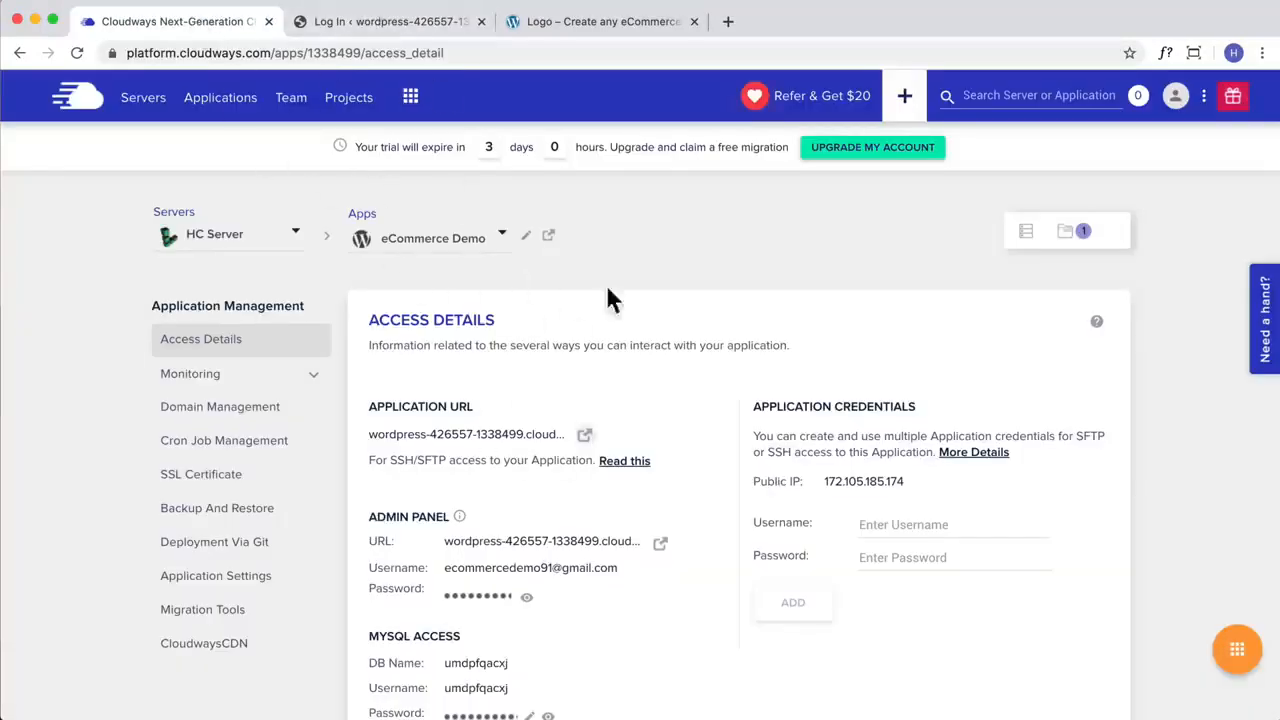
pyautogui.scroll(-2, 589, 469)
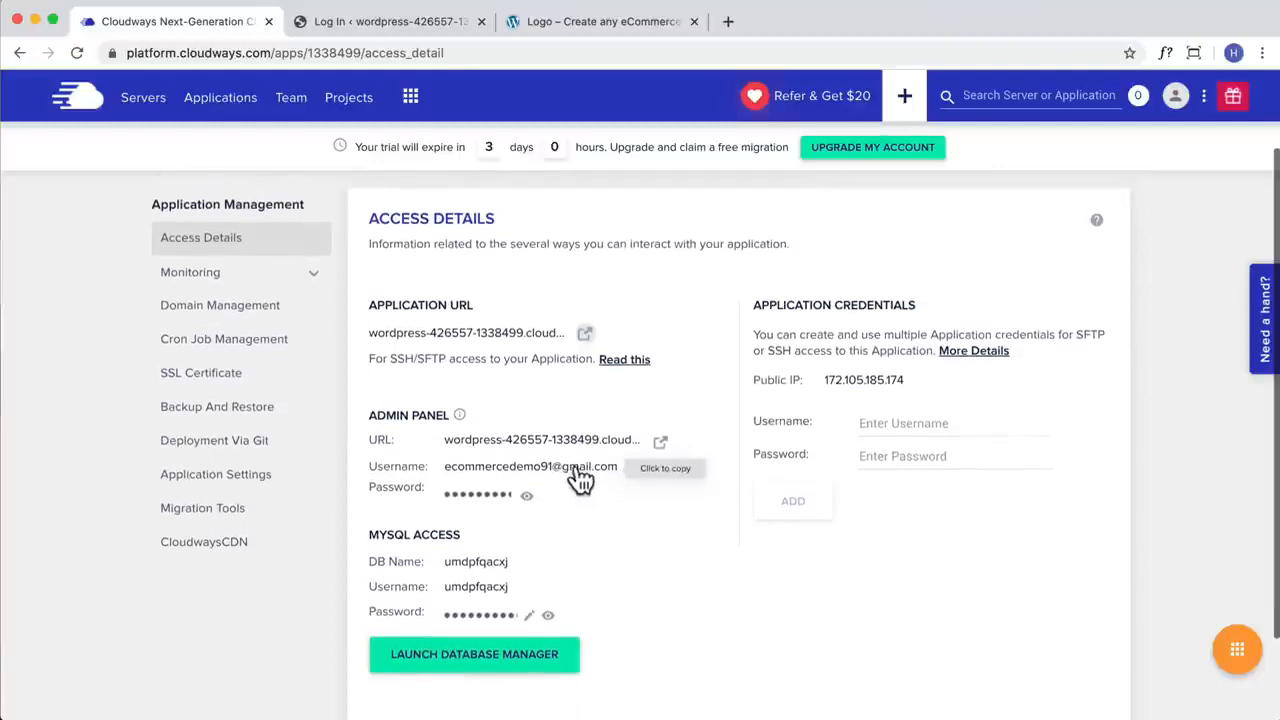
pyautogui.click(571, 480)
pyautogui.click(380, 22)
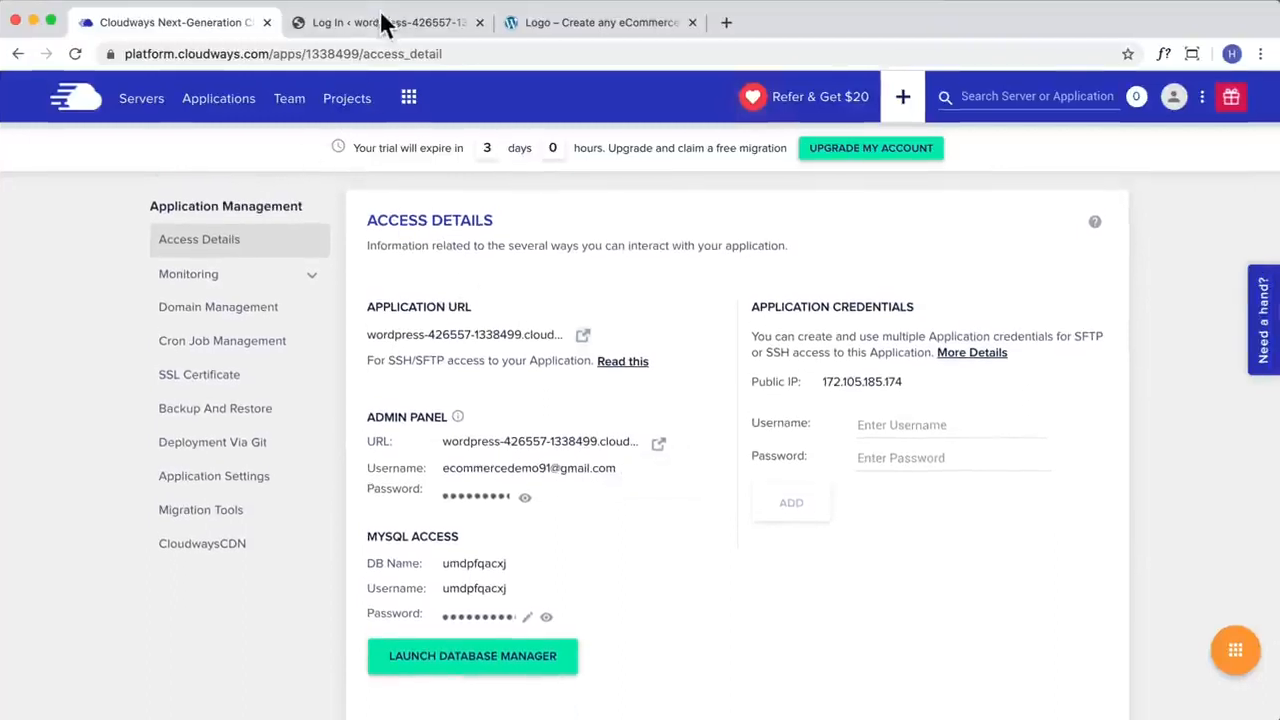
pyautogui.press('super+v')
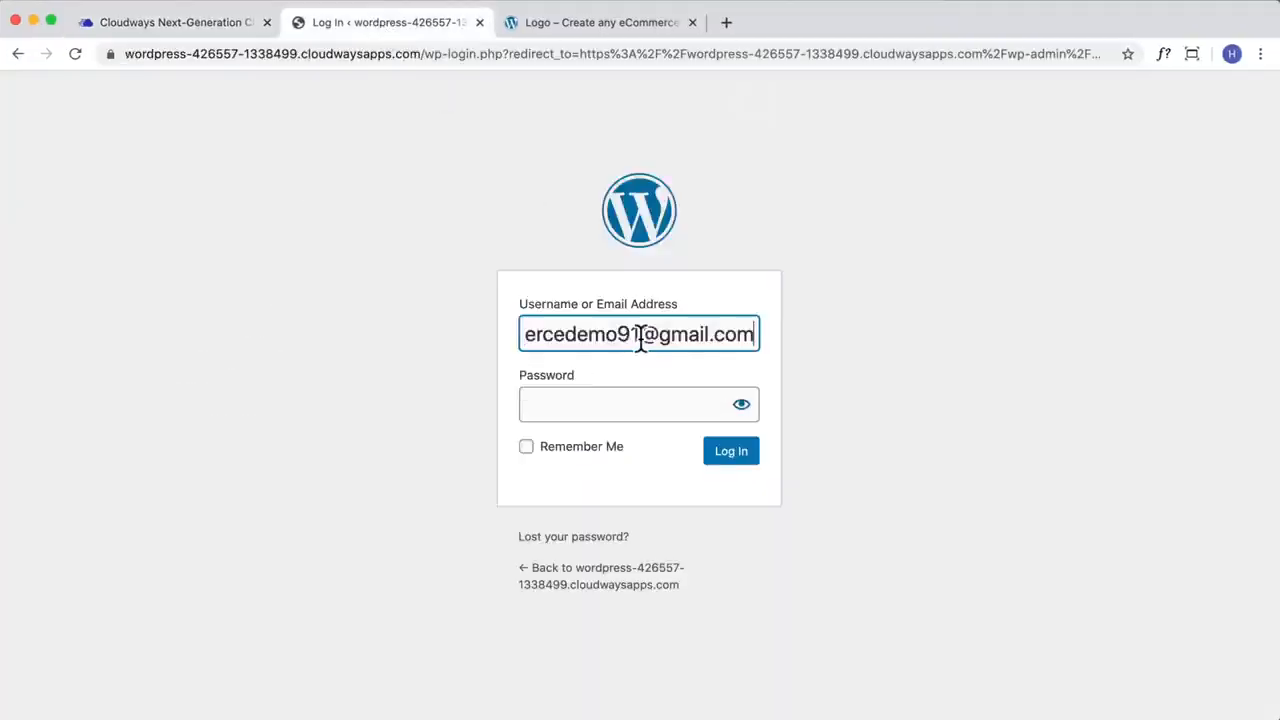
# Step: Copy the admin panel password from Cloudways into the WordPress login form and log in
pyautogui.click(607, 410)
pyautogui.click(140, 22)
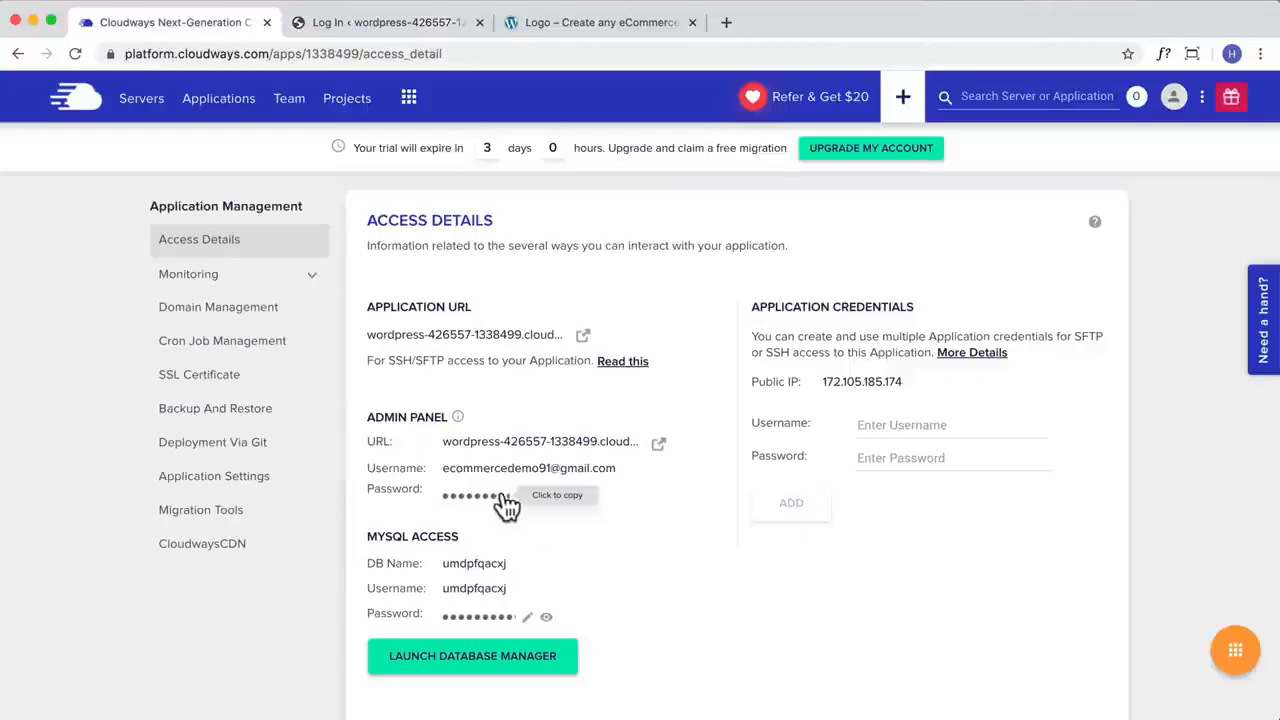
pyautogui.click(496, 498)
pyautogui.click(380, 22)
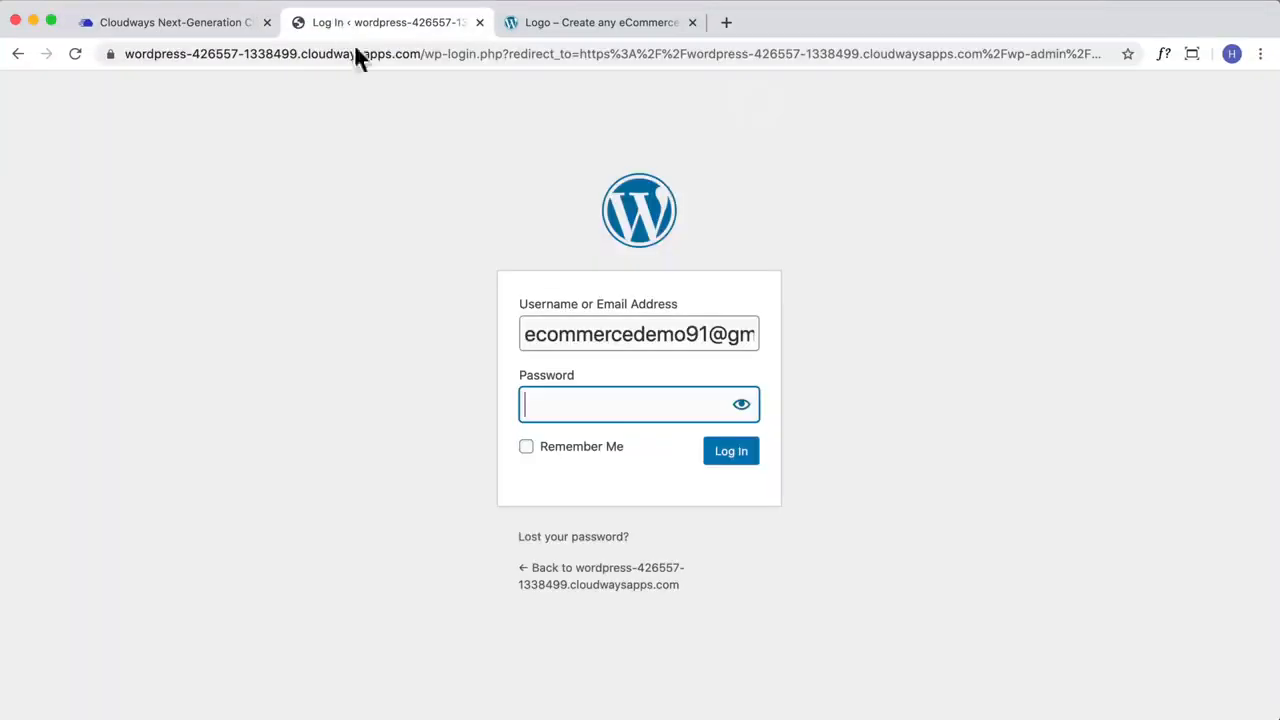
pyautogui.press('super+v')
pyautogui.click(727, 458)
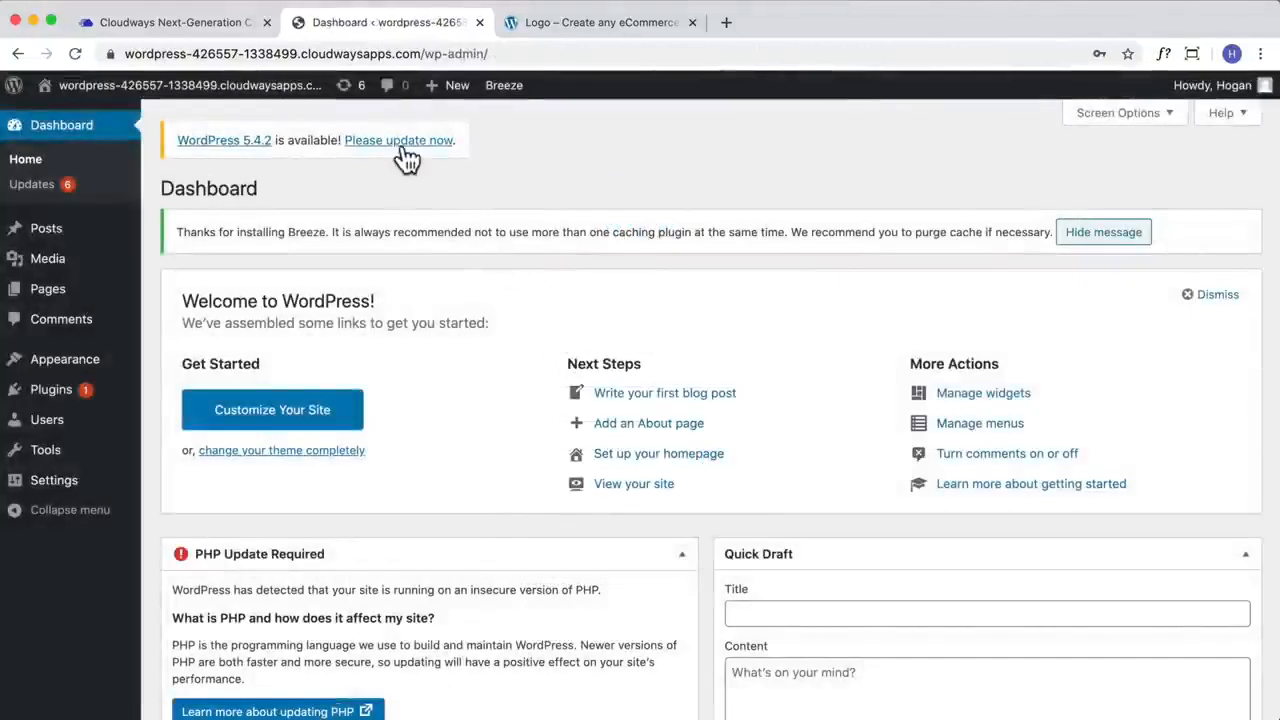
# Step: Update the site's WordPress core to version 5.4.2
pyautogui.click(370, 145)
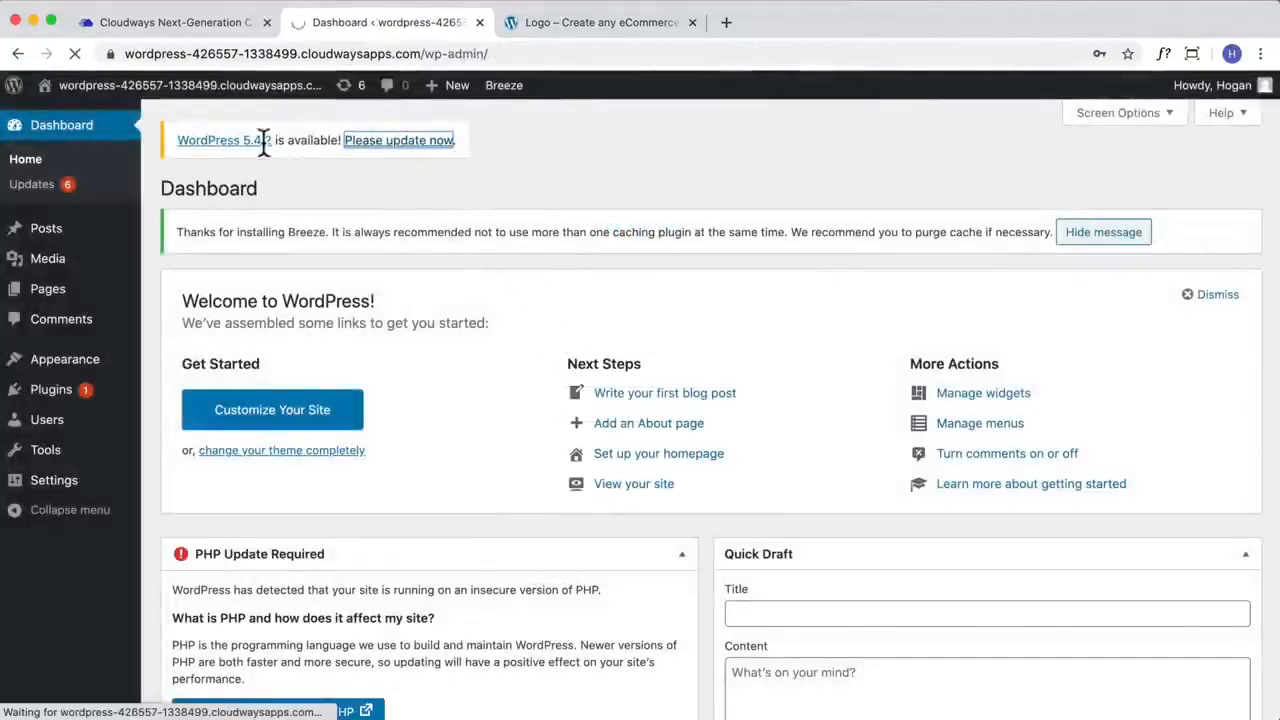
pyautogui.moveTo(51, 264)
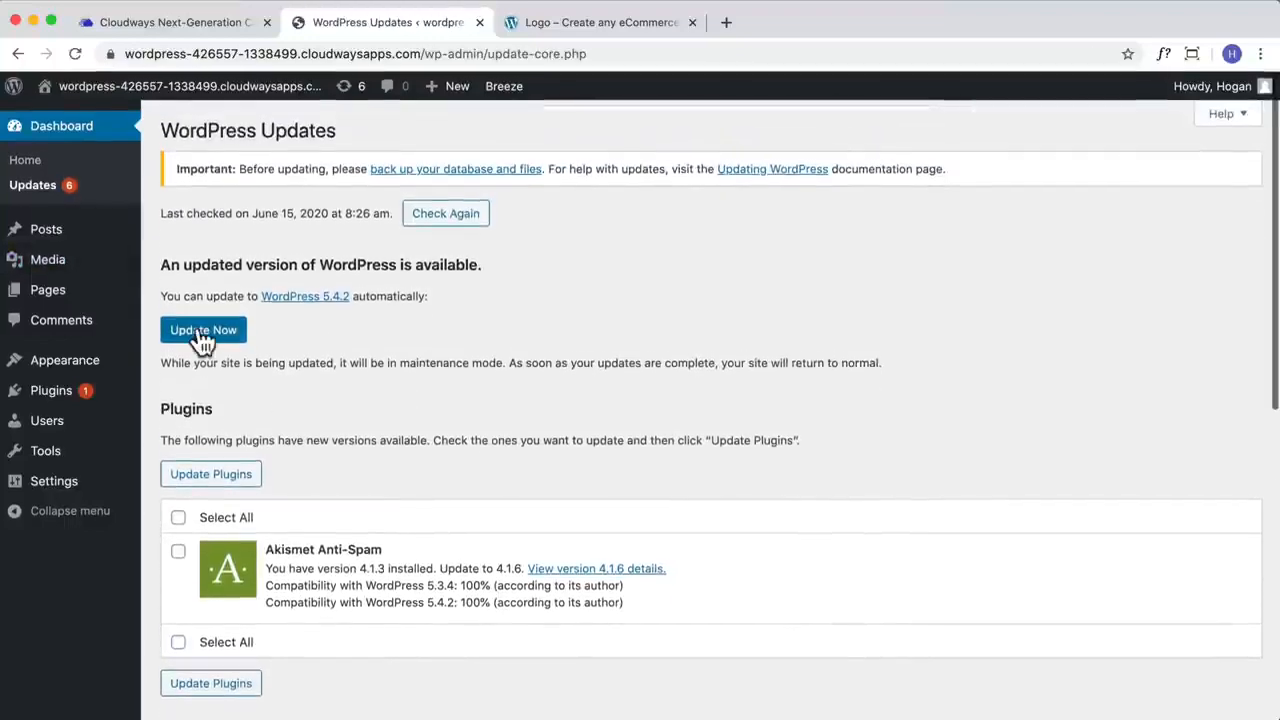
pyautogui.click(200, 335)
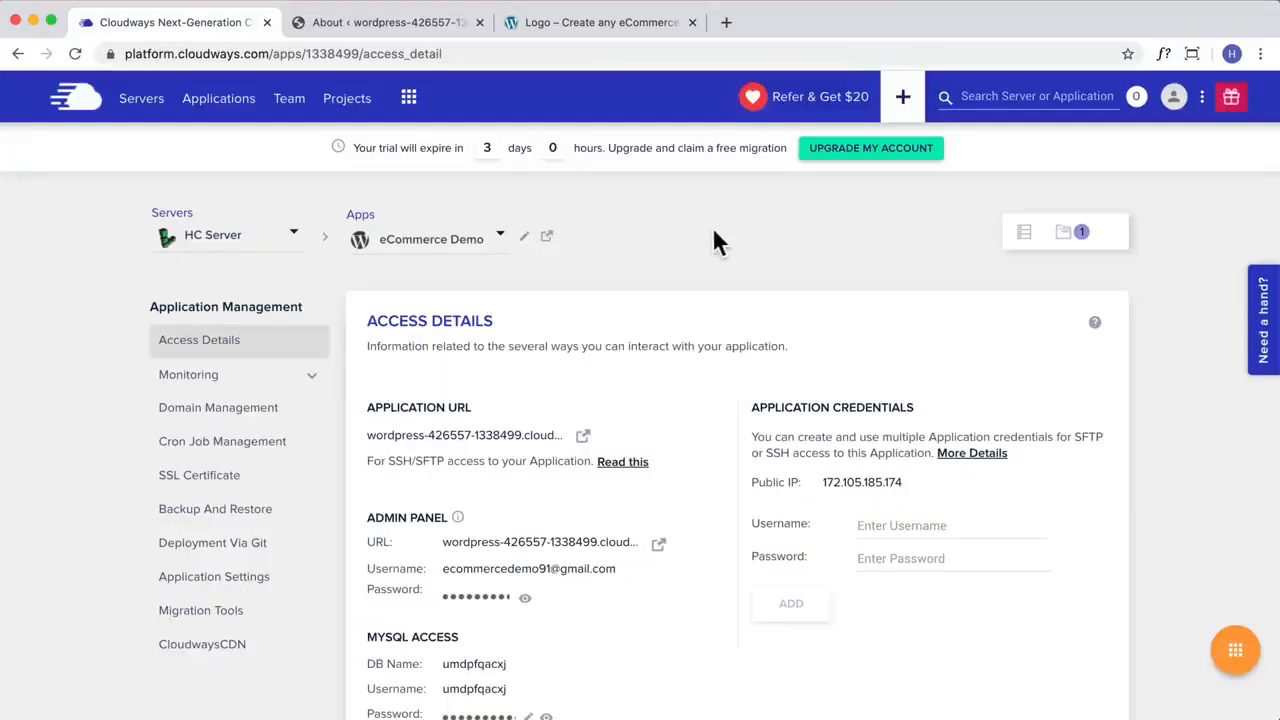
# Step: Switch to Cloudways and open the Settings & Packages page of HC Server
pyautogui.click(147, 102)
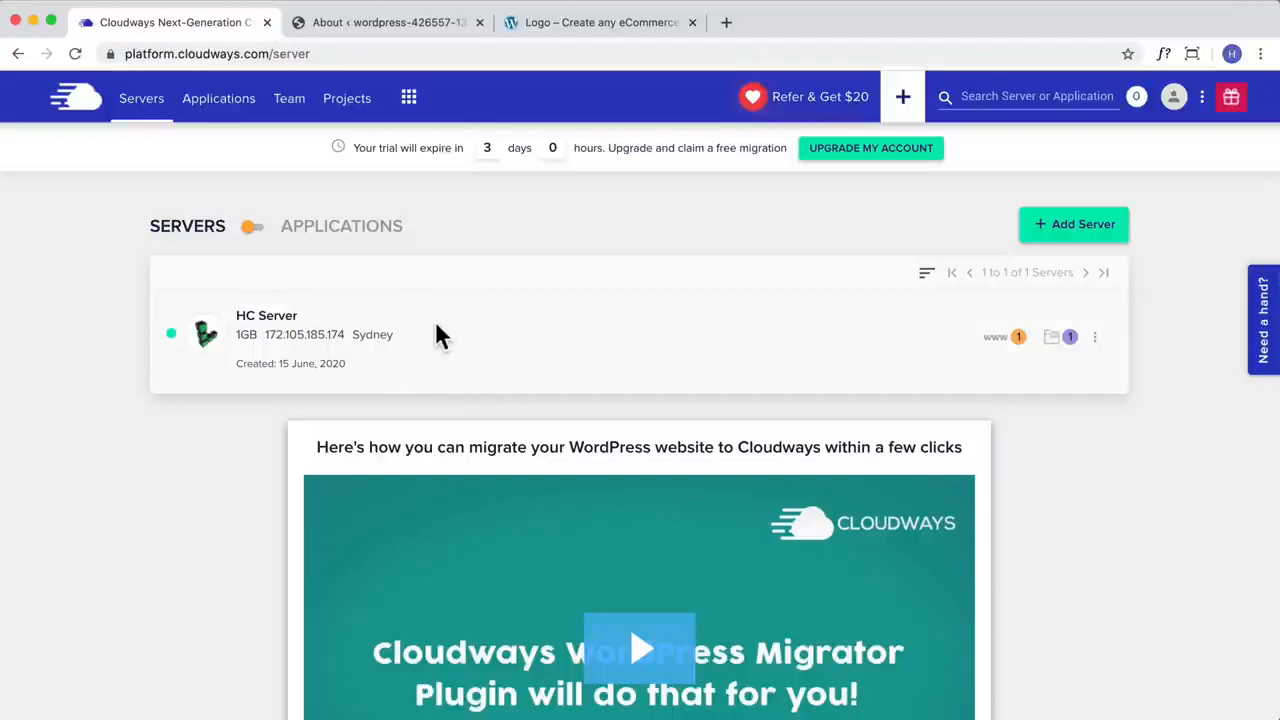
pyautogui.click(401, 340)
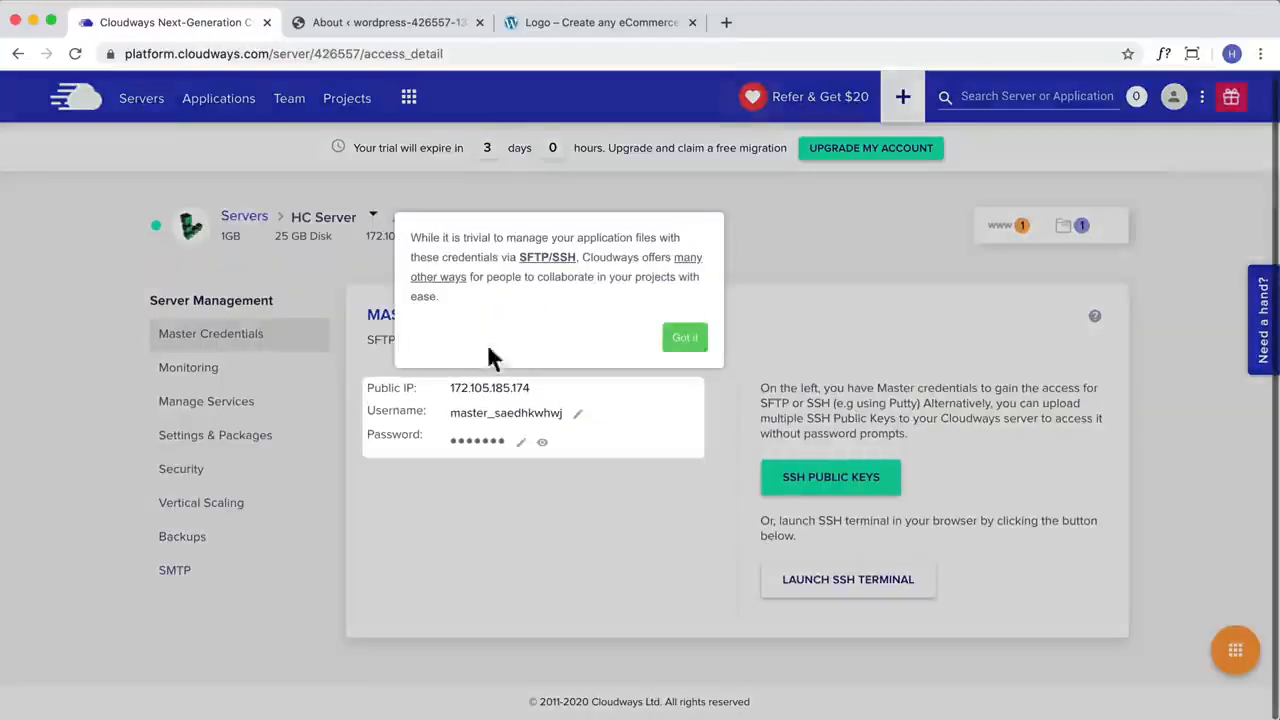
pyautogui.click(684, 337)
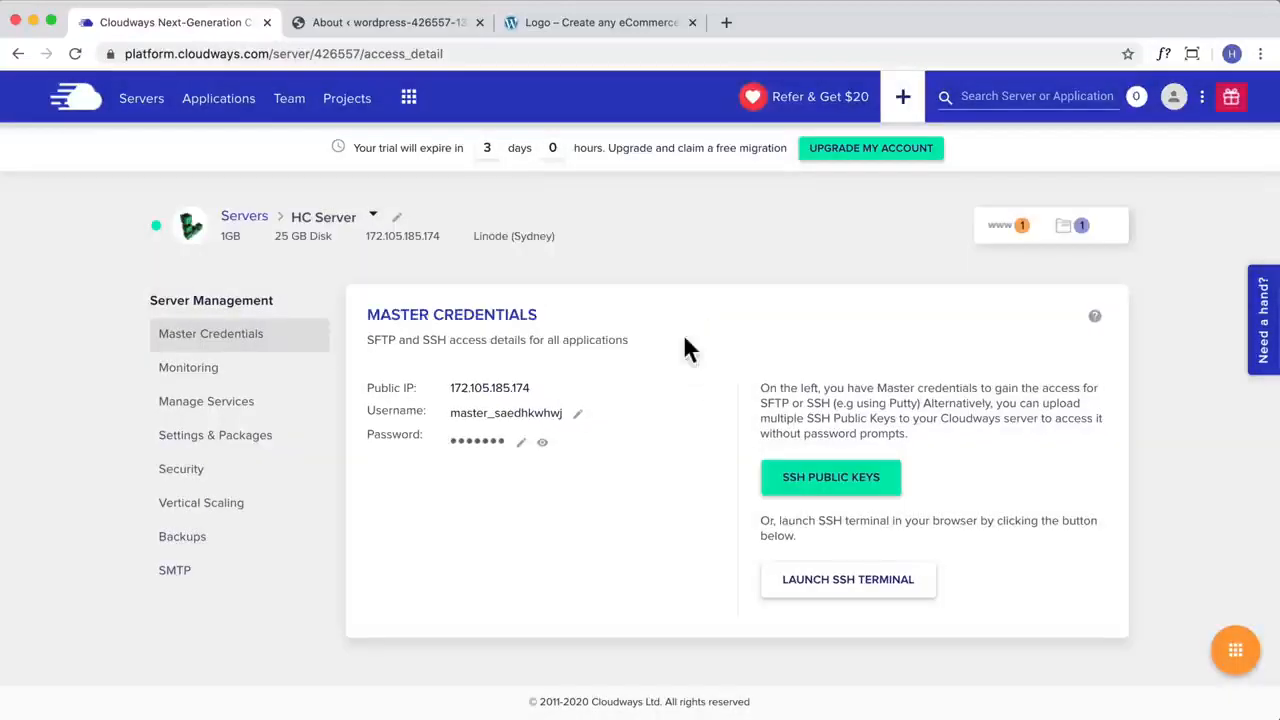
pyautogui.click(225, 444)
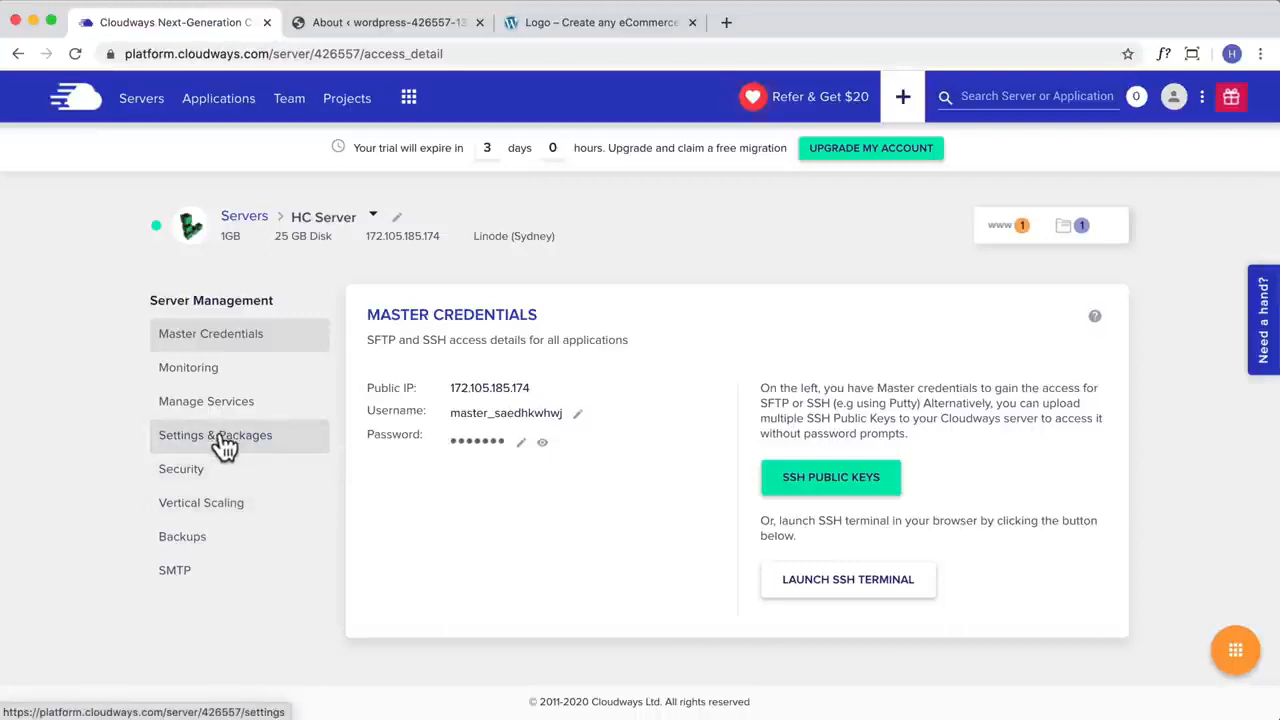
pyautogui.scroll(-2, 445, 480)
# Step: Set the server's upload size to 50 MB and memory limit to 256 MB, and save the changes
pyautogui.doubleClick(400, 462)
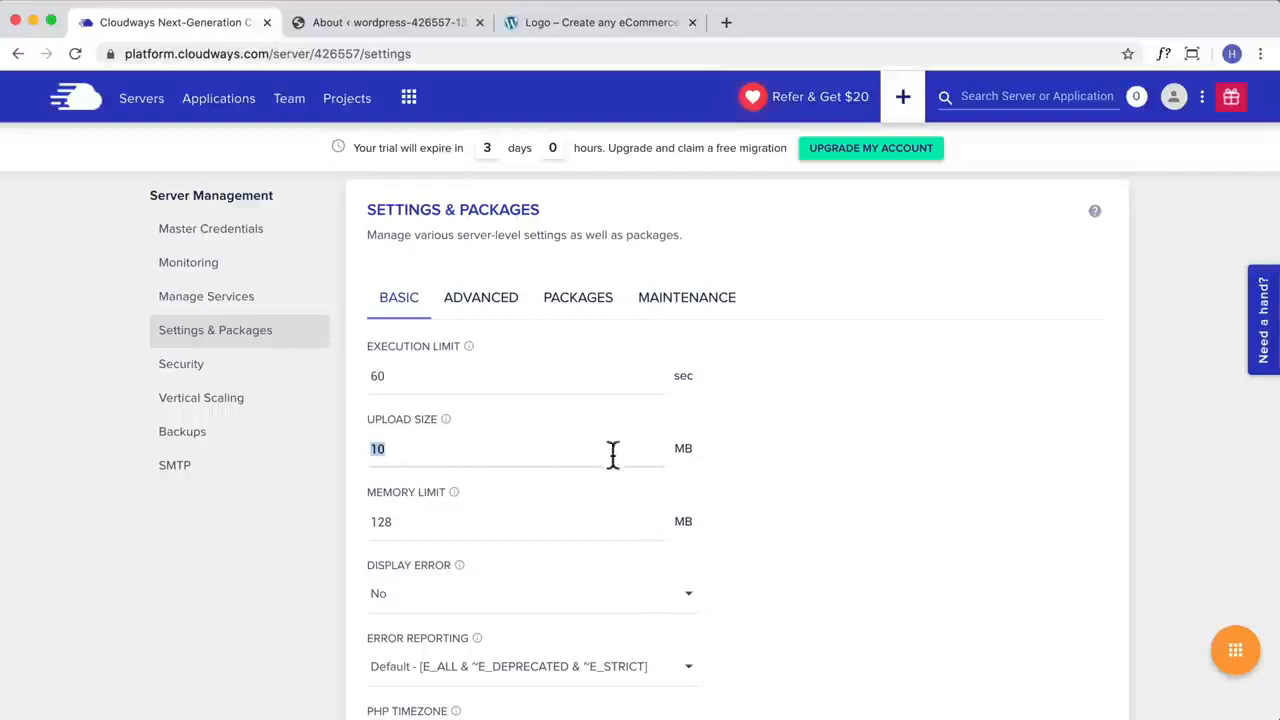
pyautogui.click(400, 453)
pyautogui.write('50')
pyautogui.moveTo(417, 522); pyautogui.dragTo(380, 524)
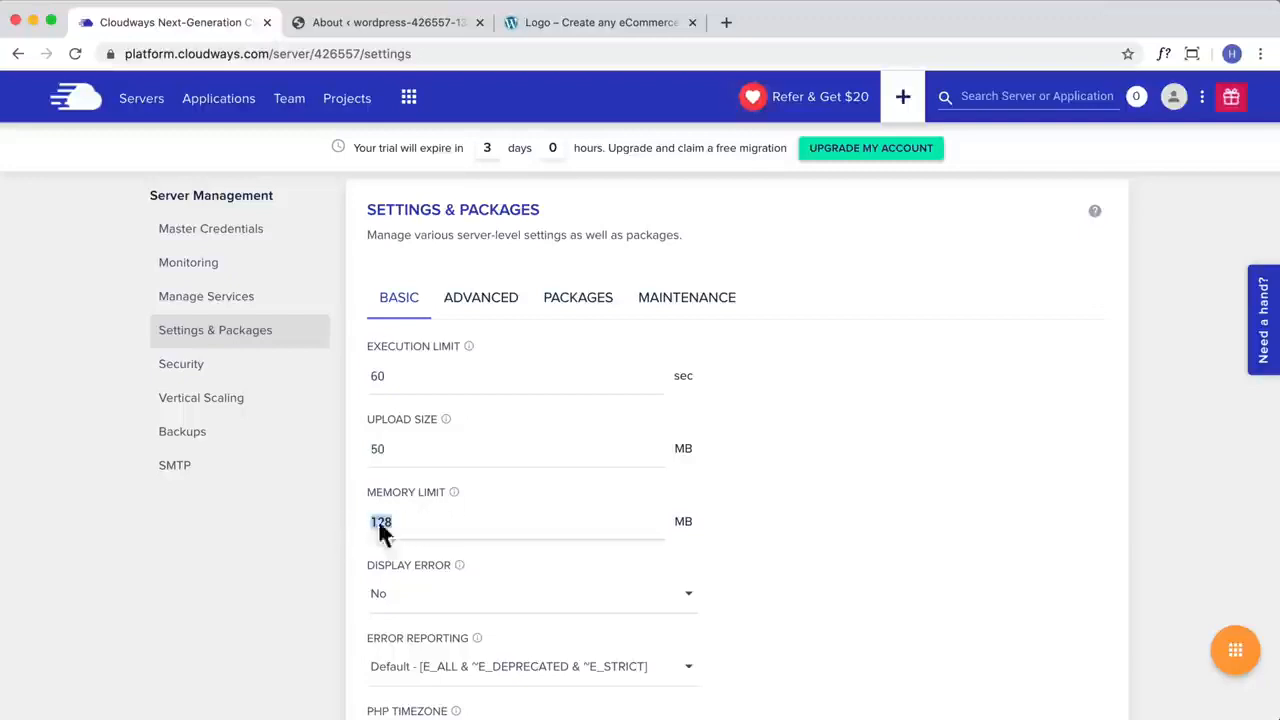
pyautogui.write('256')
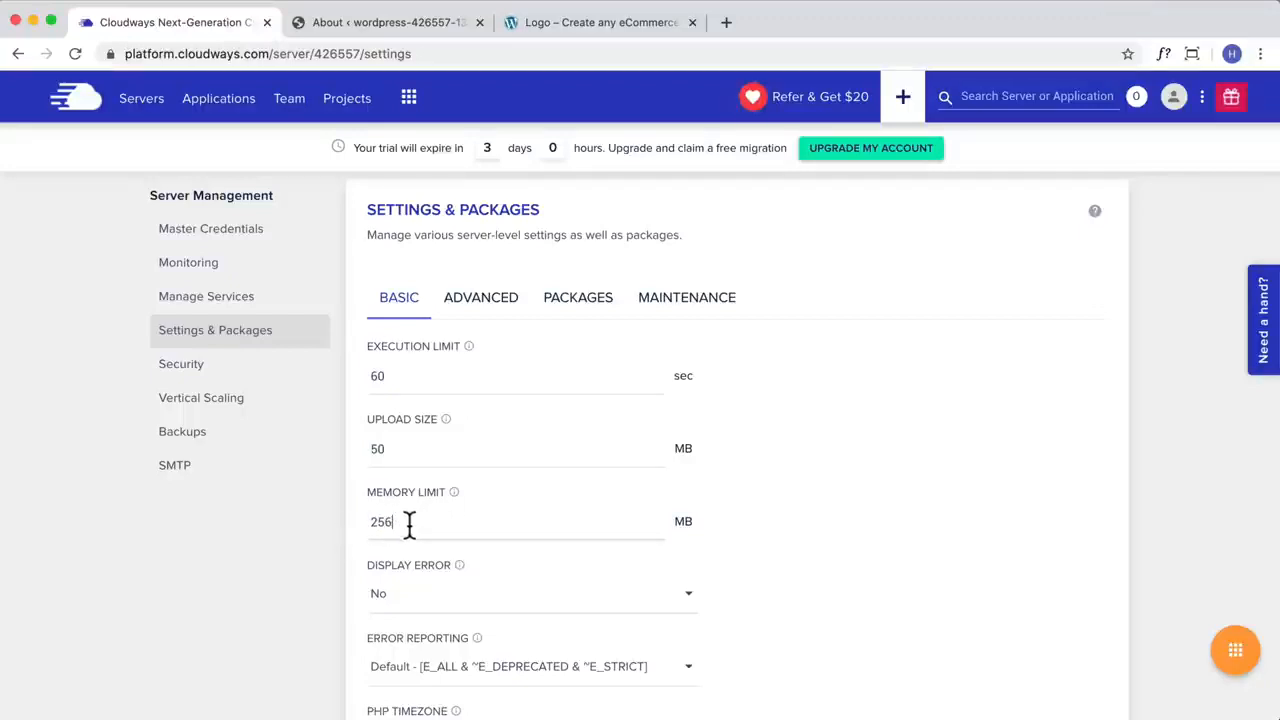
pyautogui.scroll(-3, 456, 515)
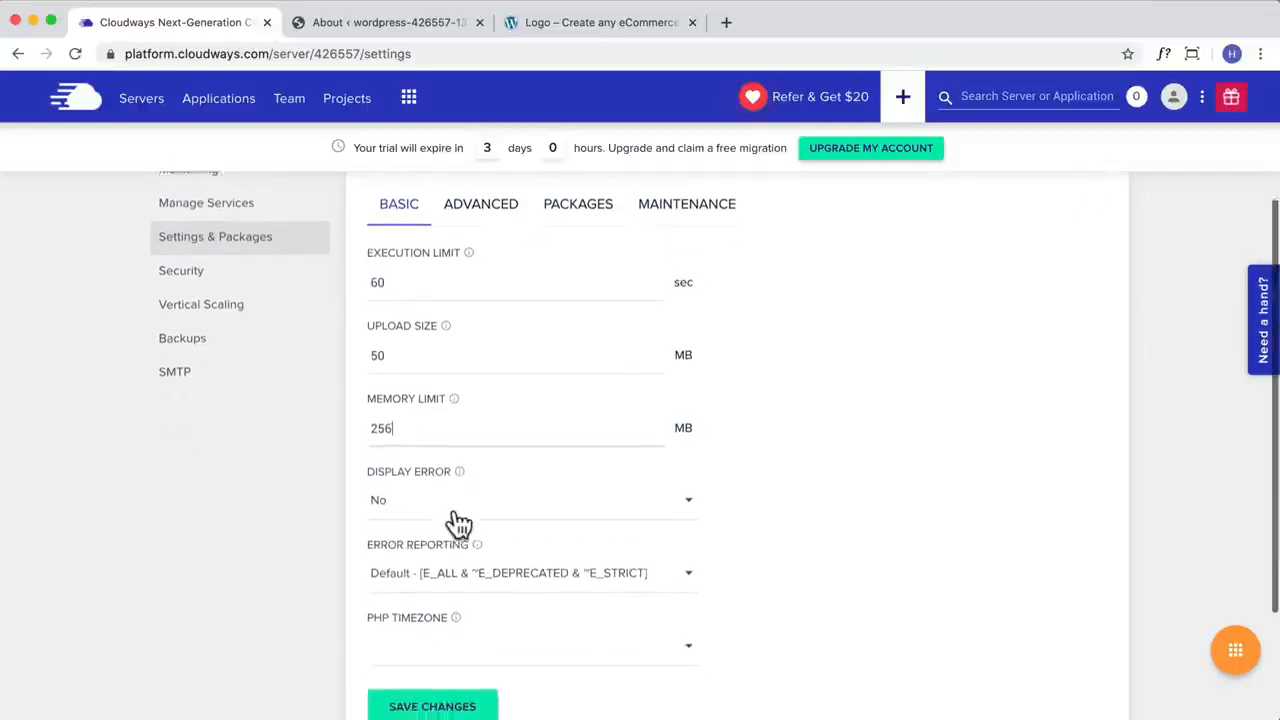
pyautogui.click(452, 630)
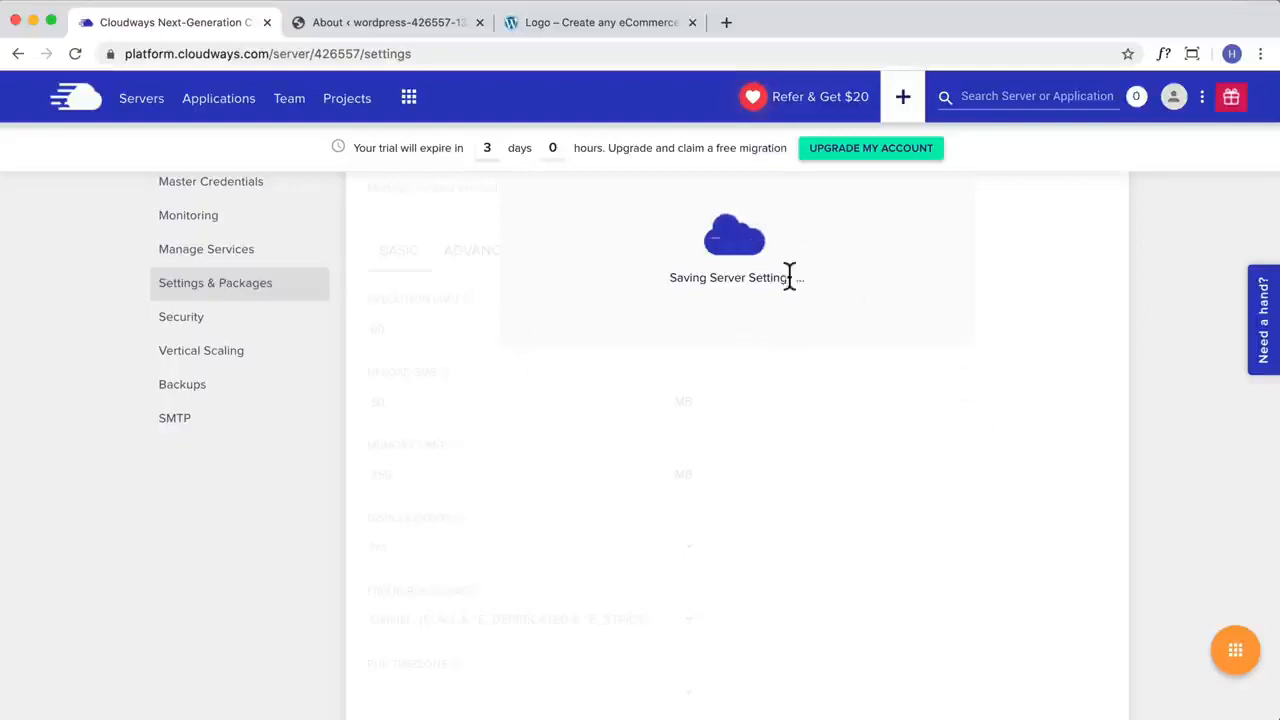
# Step: Review the advanced server settings and change the server's PHP package to PHP 7.4, accepting the compatibility warning
pyautogui.click(474, 252)
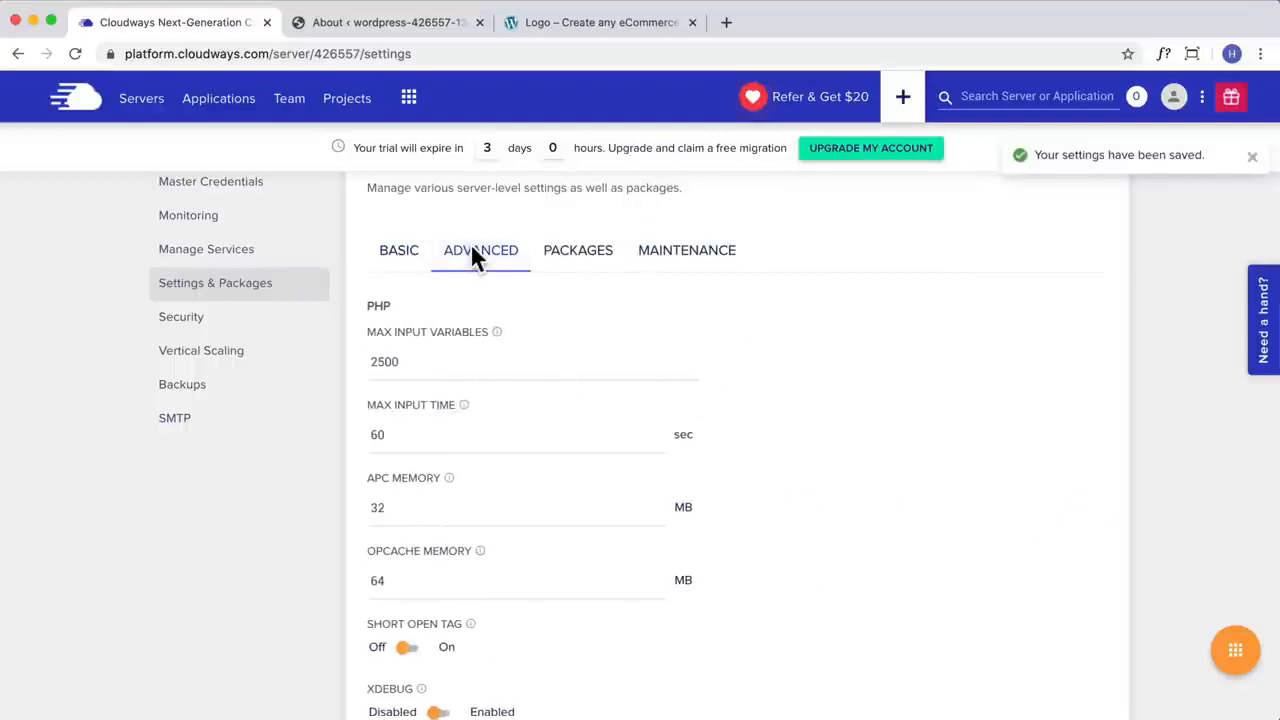
pyautogui.scroll(-1, 566, 346)
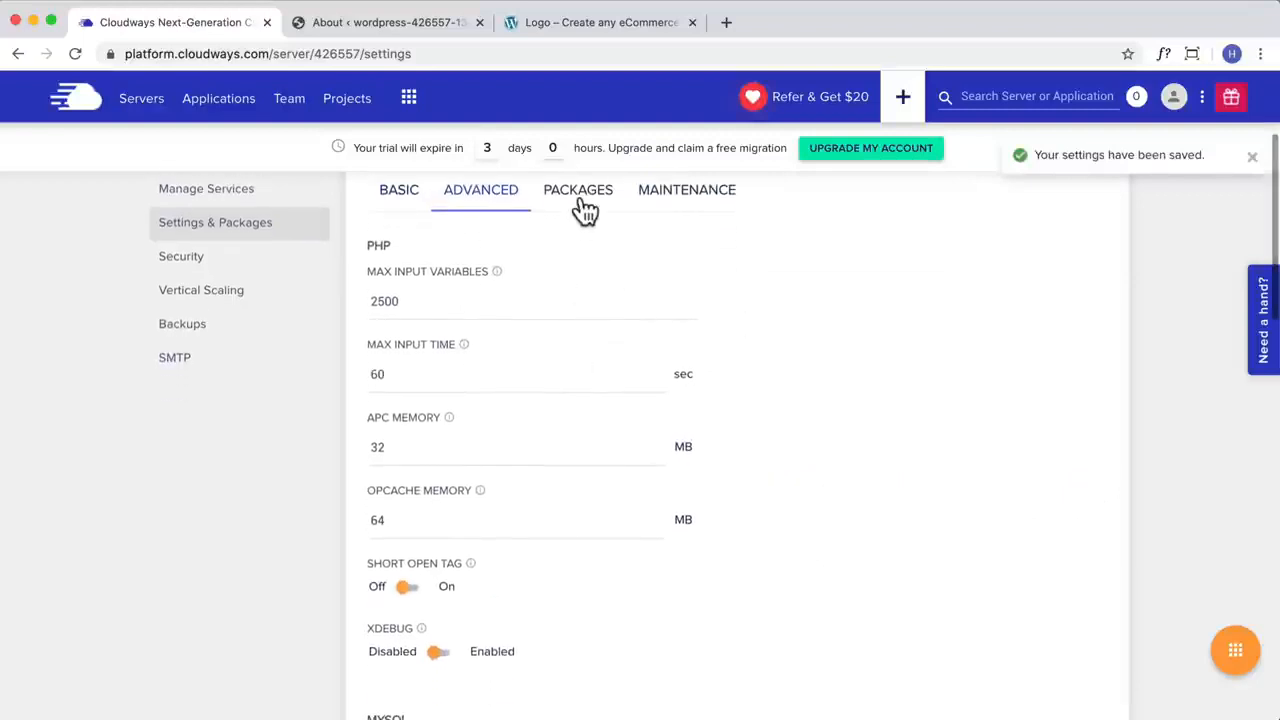
pyautogui.click(580, 194)
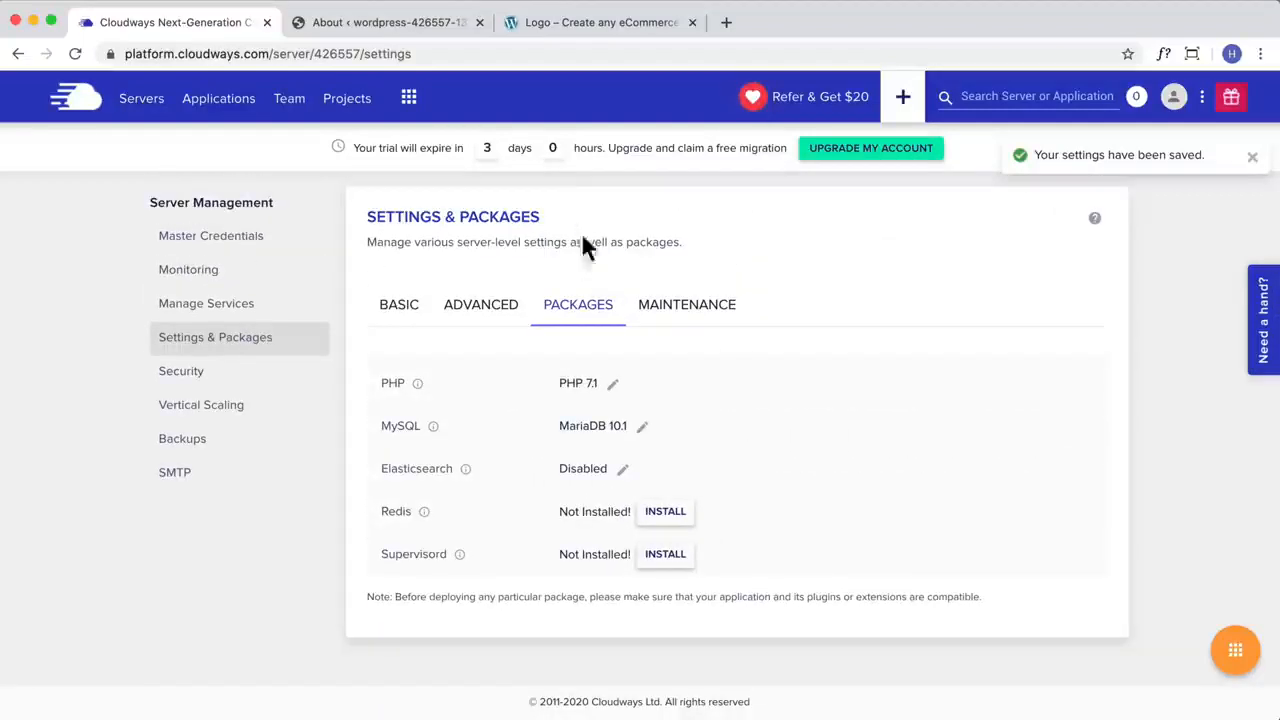
pyautogui.click(613, 385)
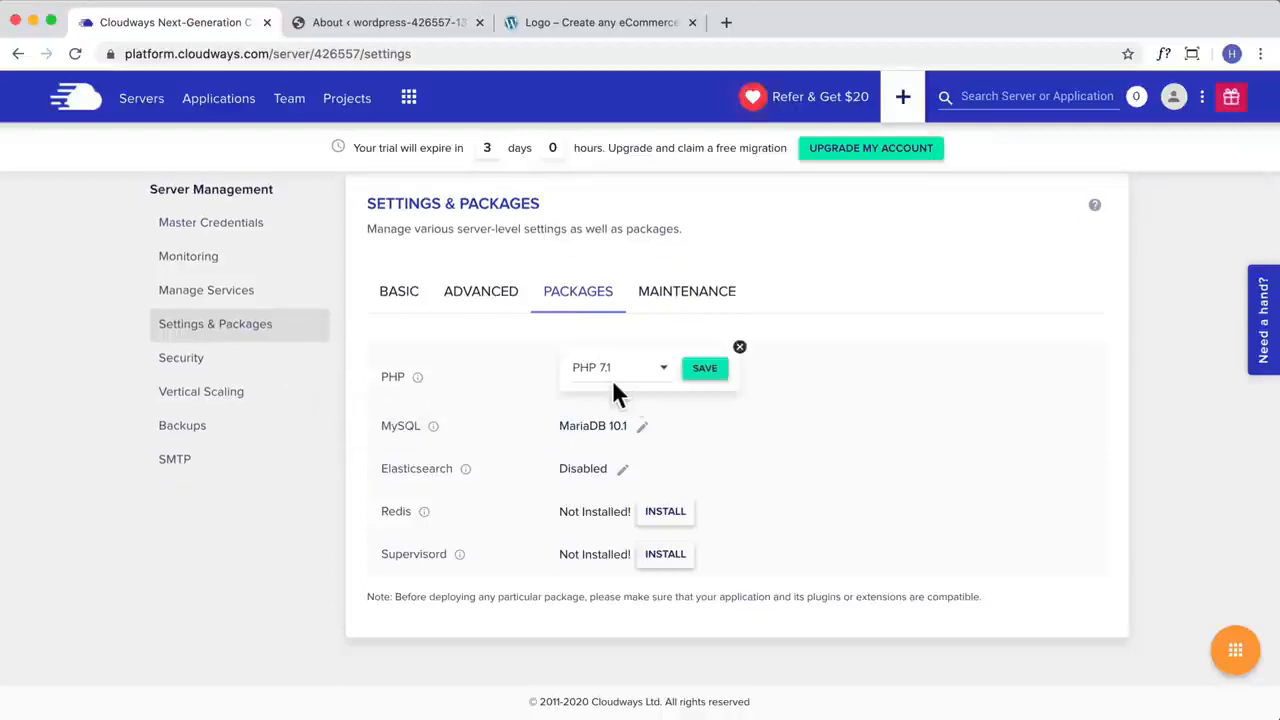
pyautogui.click(662, 382)
pyautogui.scroll(-1, 622, 445)
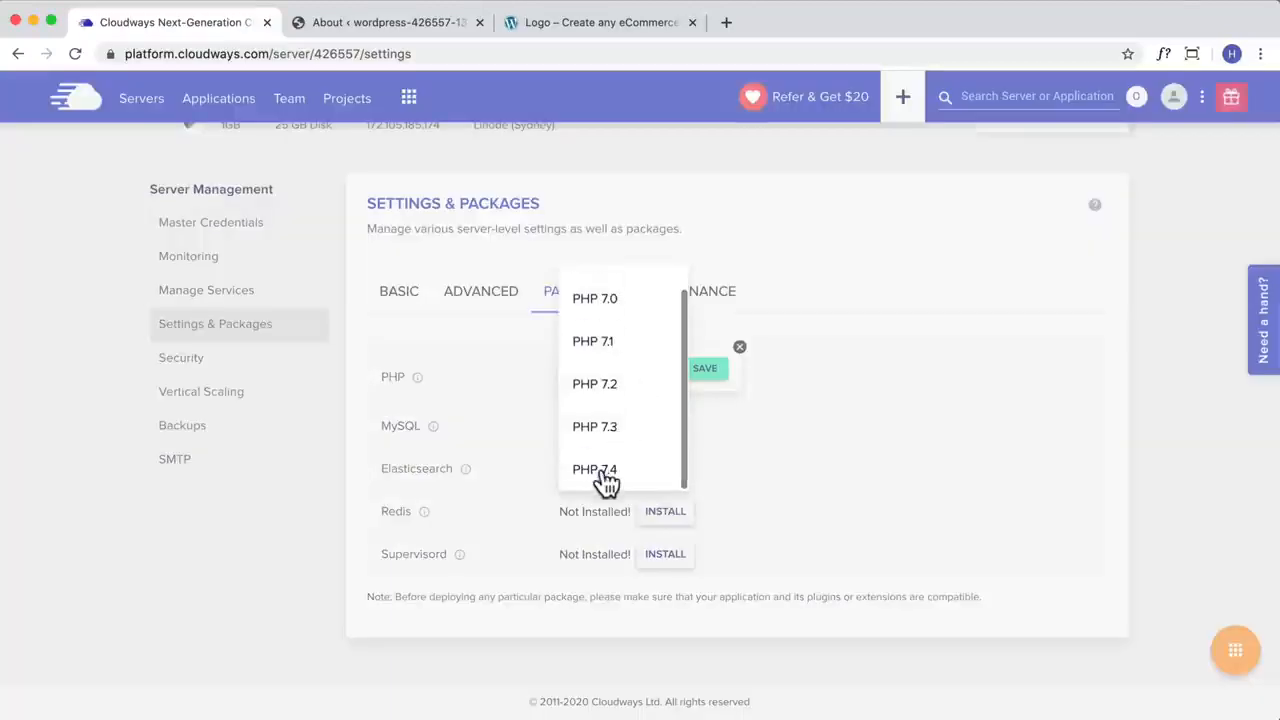
pyautogui.click(603, 470)
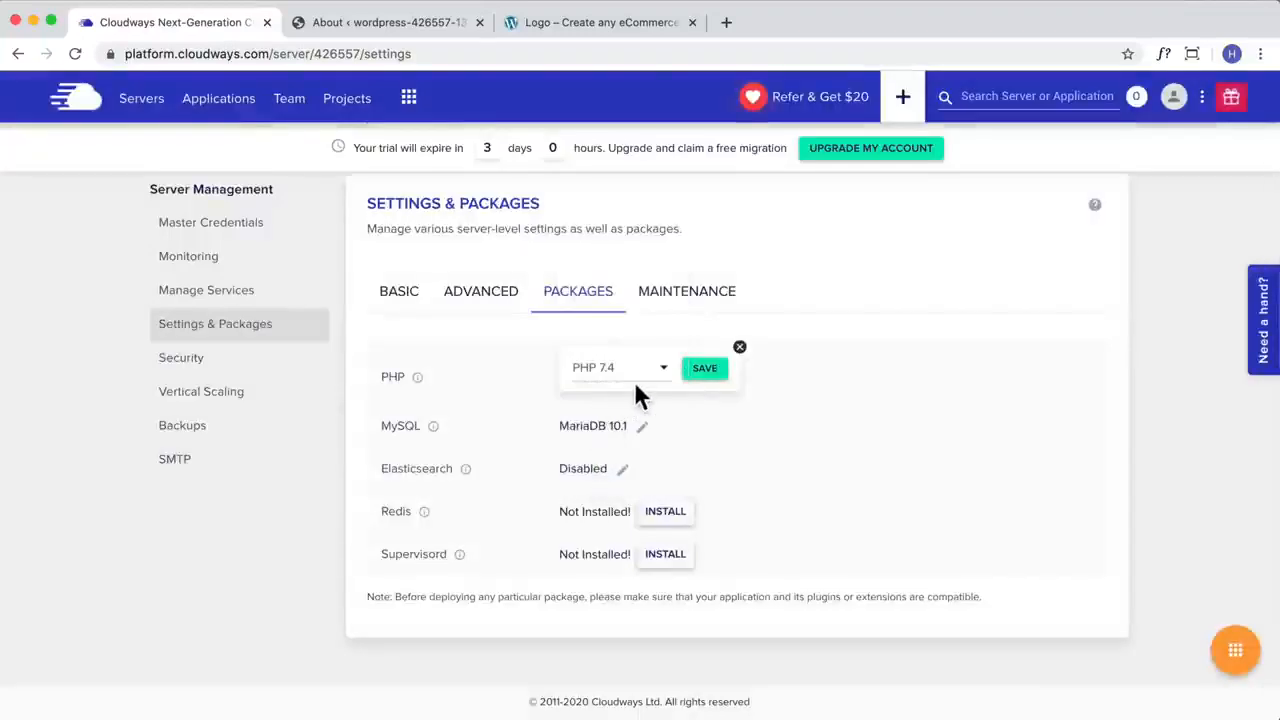
pyautogui.click(705, 370)
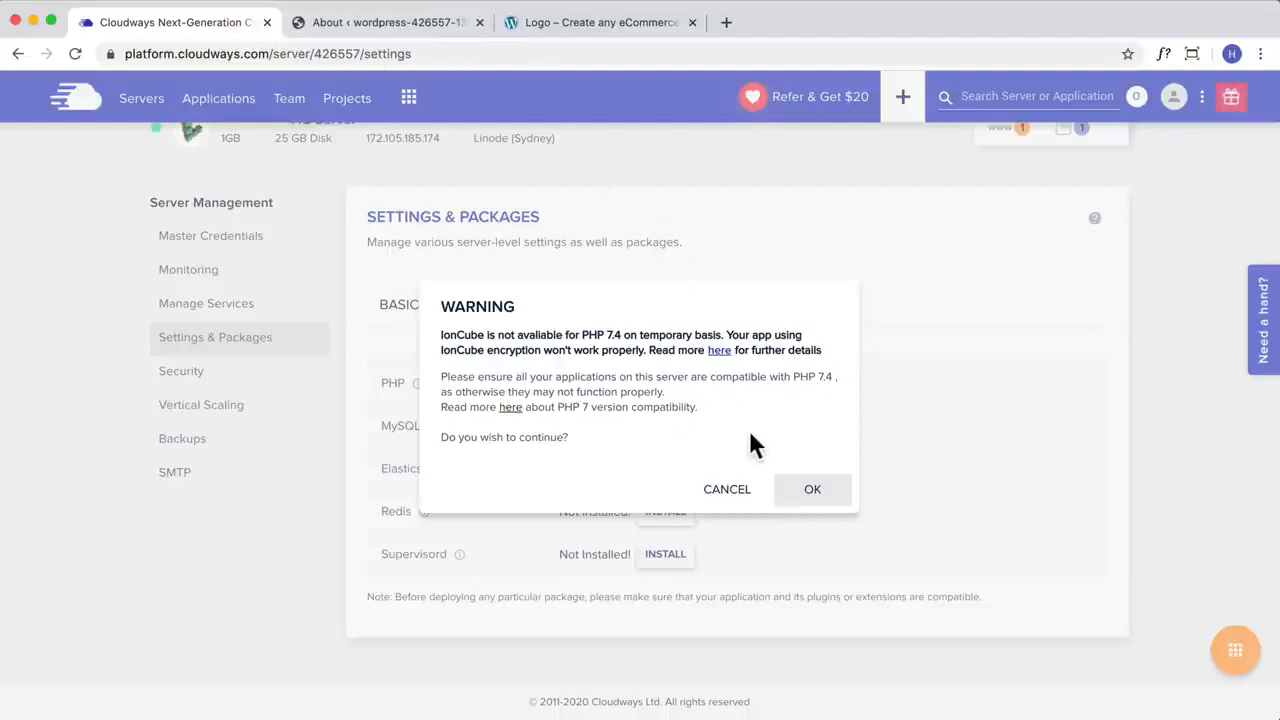
pyautogui.click(813, 495)
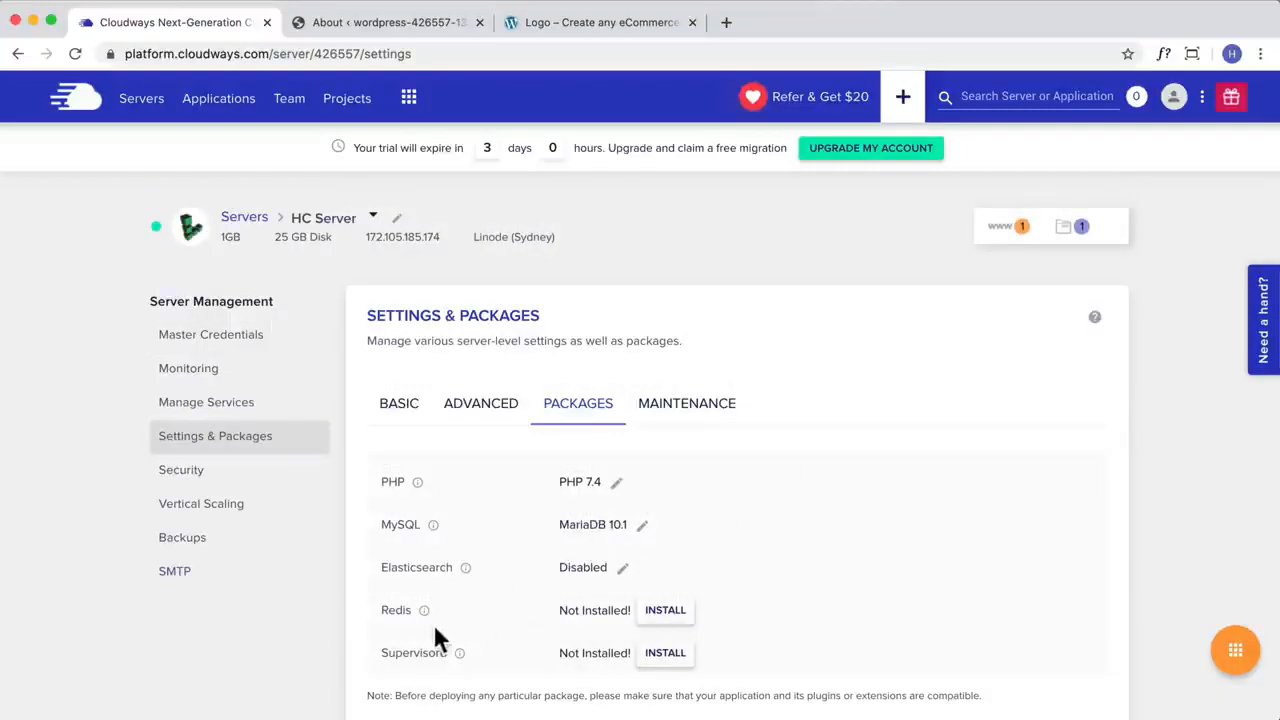
# Step: Return to the WordPress admin, reload the About page and look over the 5.4.2 release information
pyautogui.moveTo(425, 612)
pyautogui.click(431, 22)
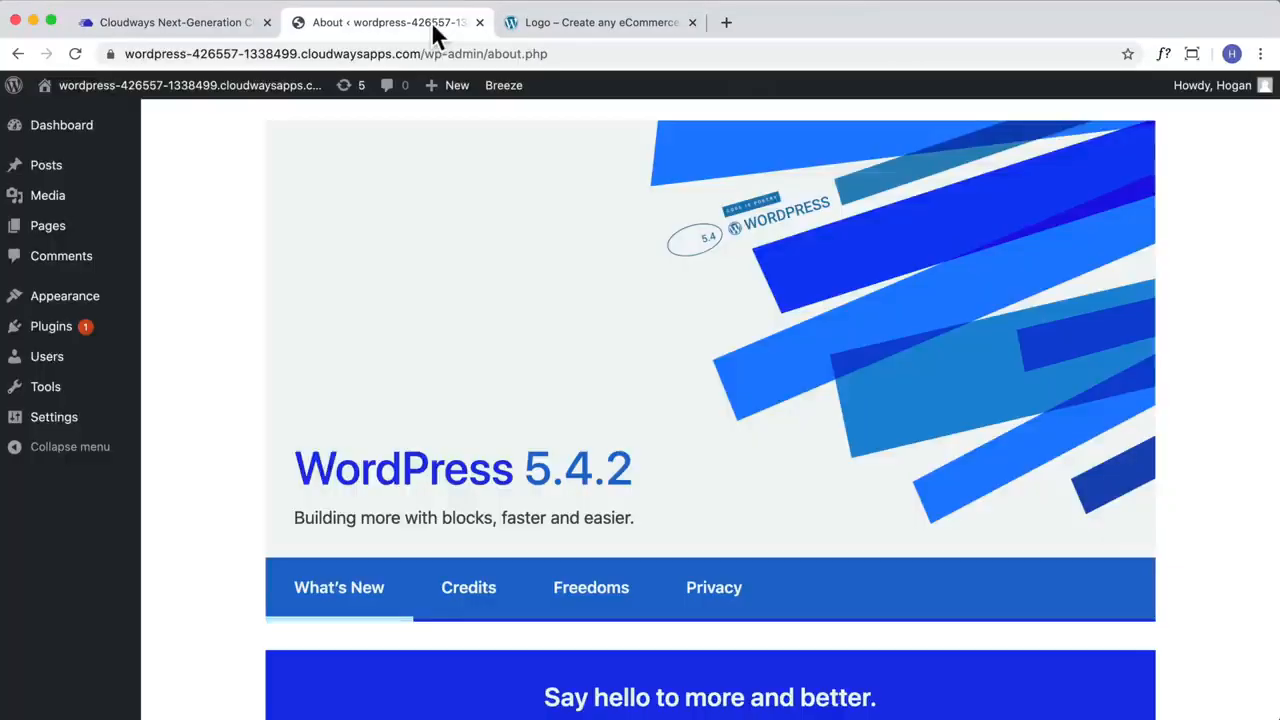
pyautogui.click(76, 50)
pyautogui.scroll(-15, 838, 340)
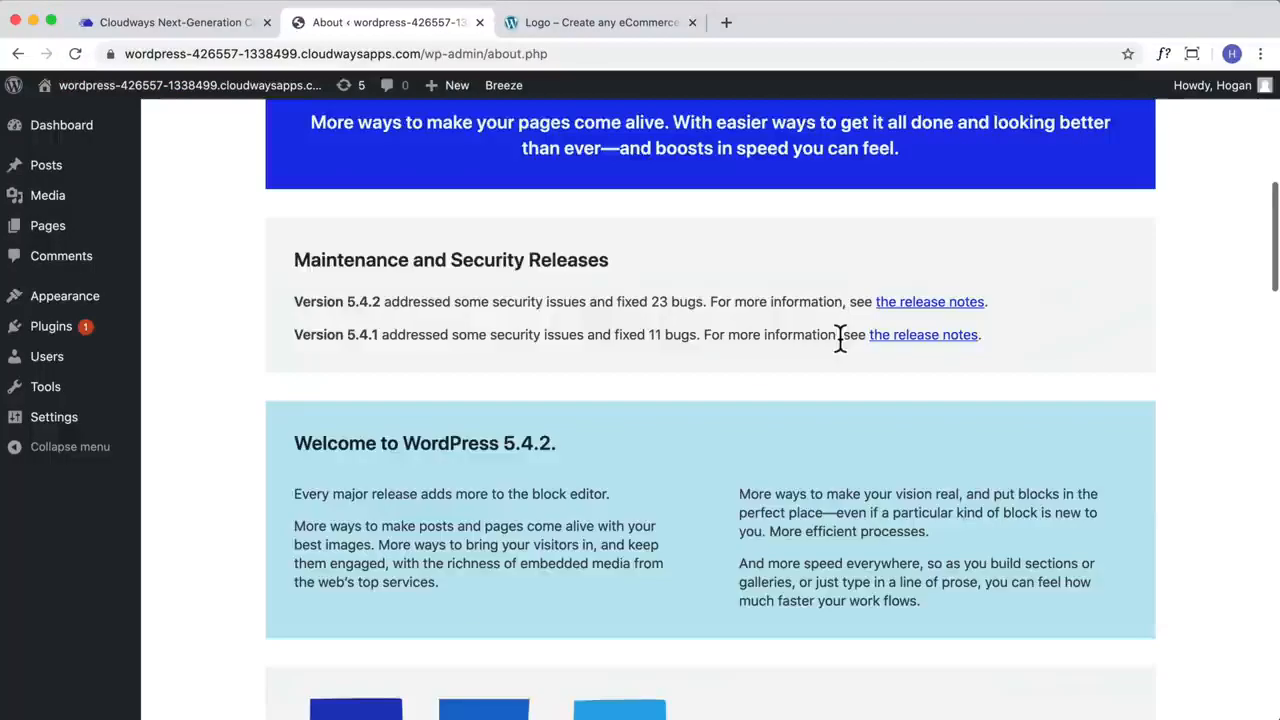
pyautogui.scroll(18, 840, 352)
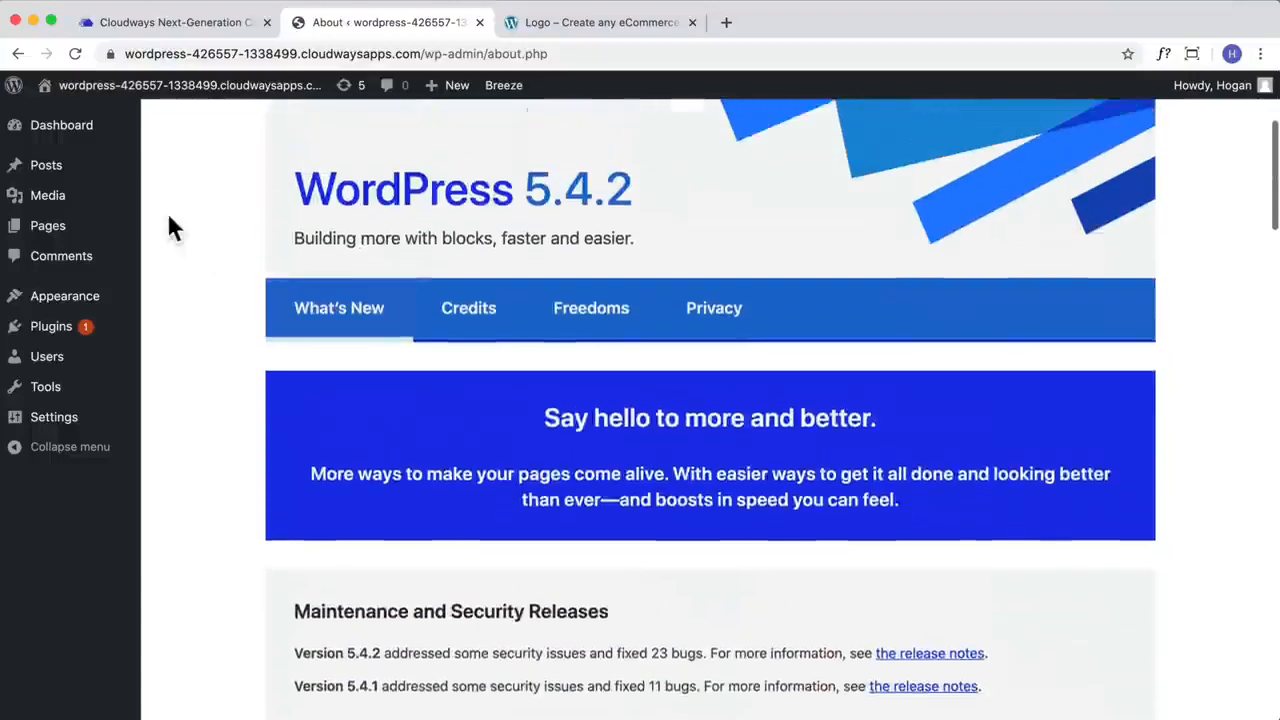
# Step: Upload the theme file themify-ultra.zip from the Desktop, install it and activate it
pyautogui.moveTo(68, 105)
pyautogui.moveTo(23, 300)
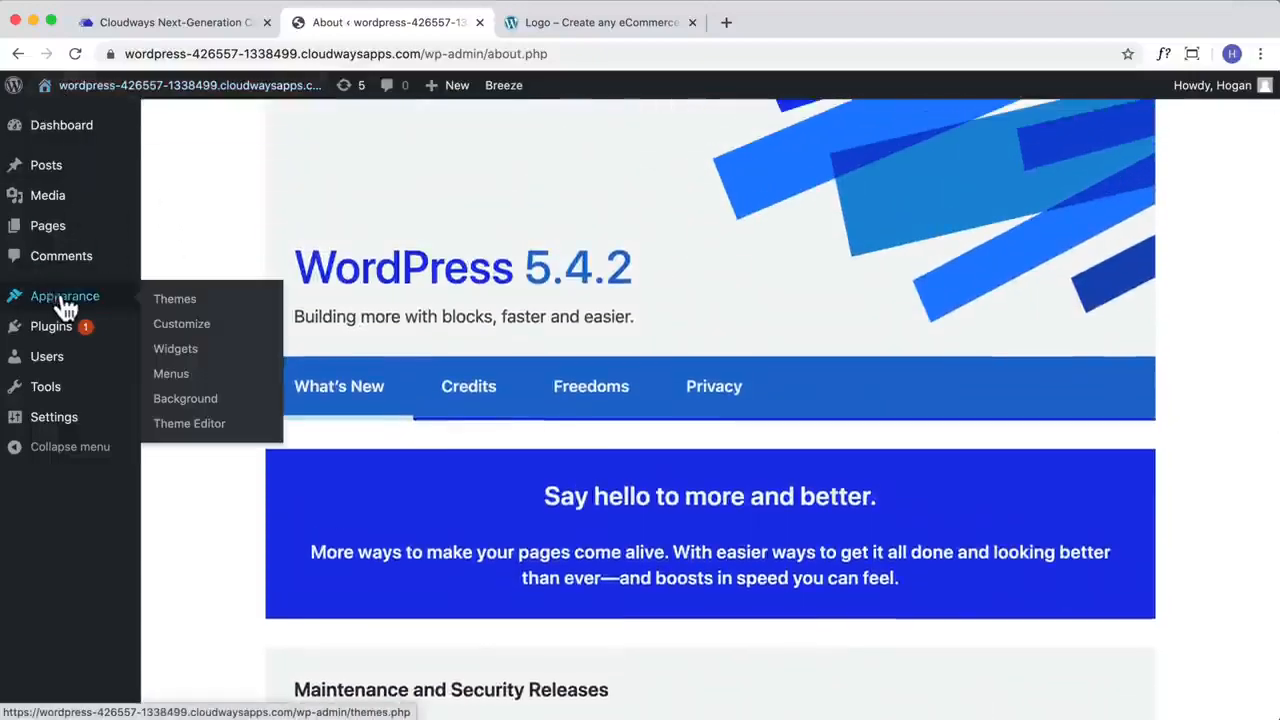
pyautogui.click(205, 302)
pyautogui.click(333, 134)
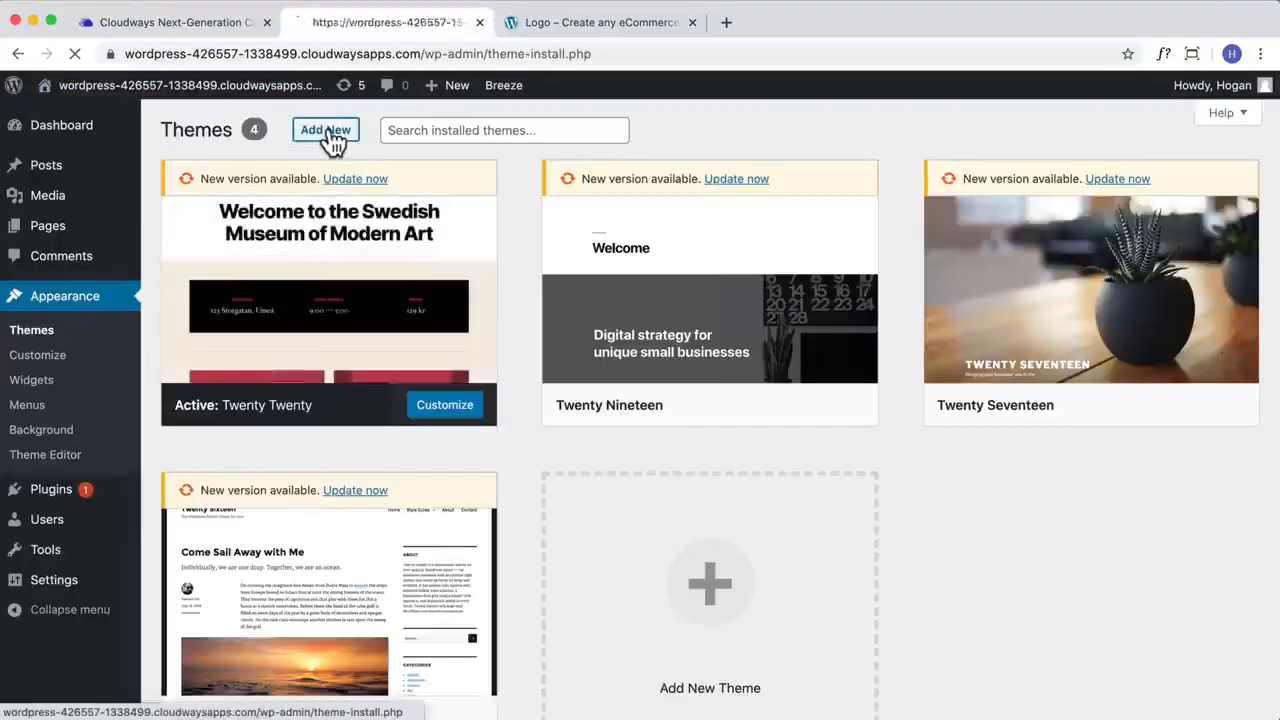
pyautogui.click(330, 132)
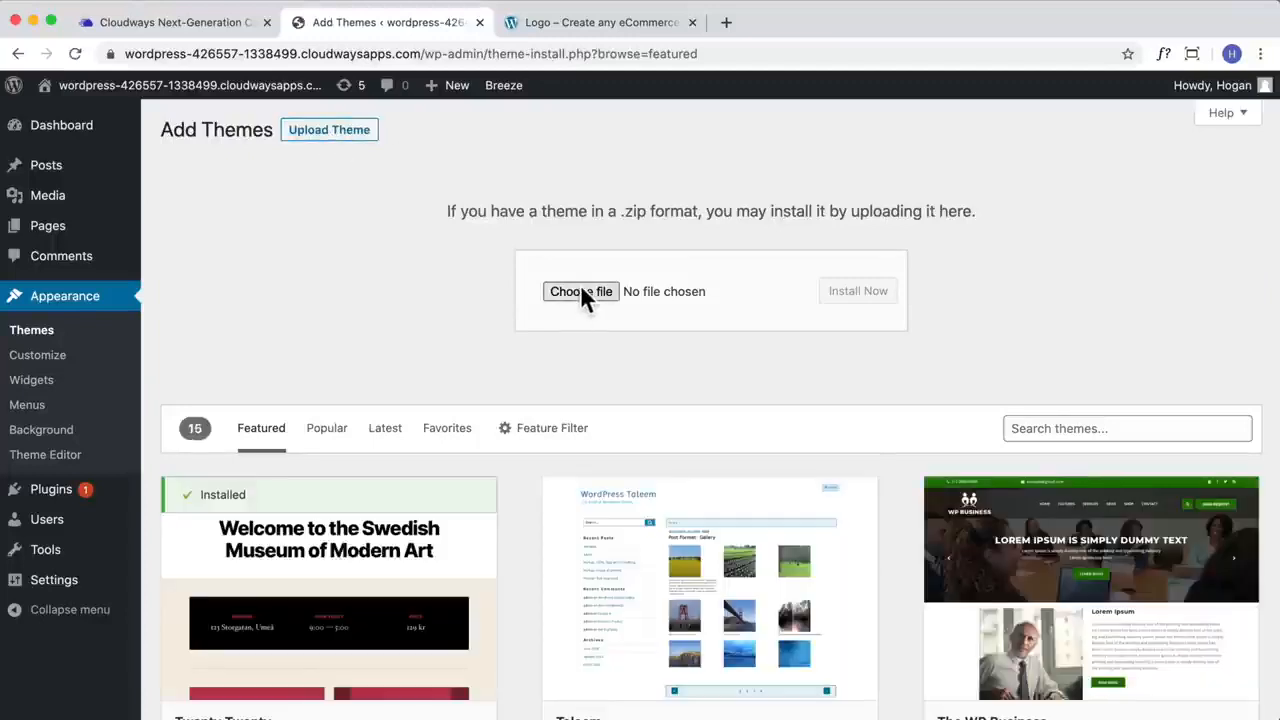
pyautogui.click(581, 287)
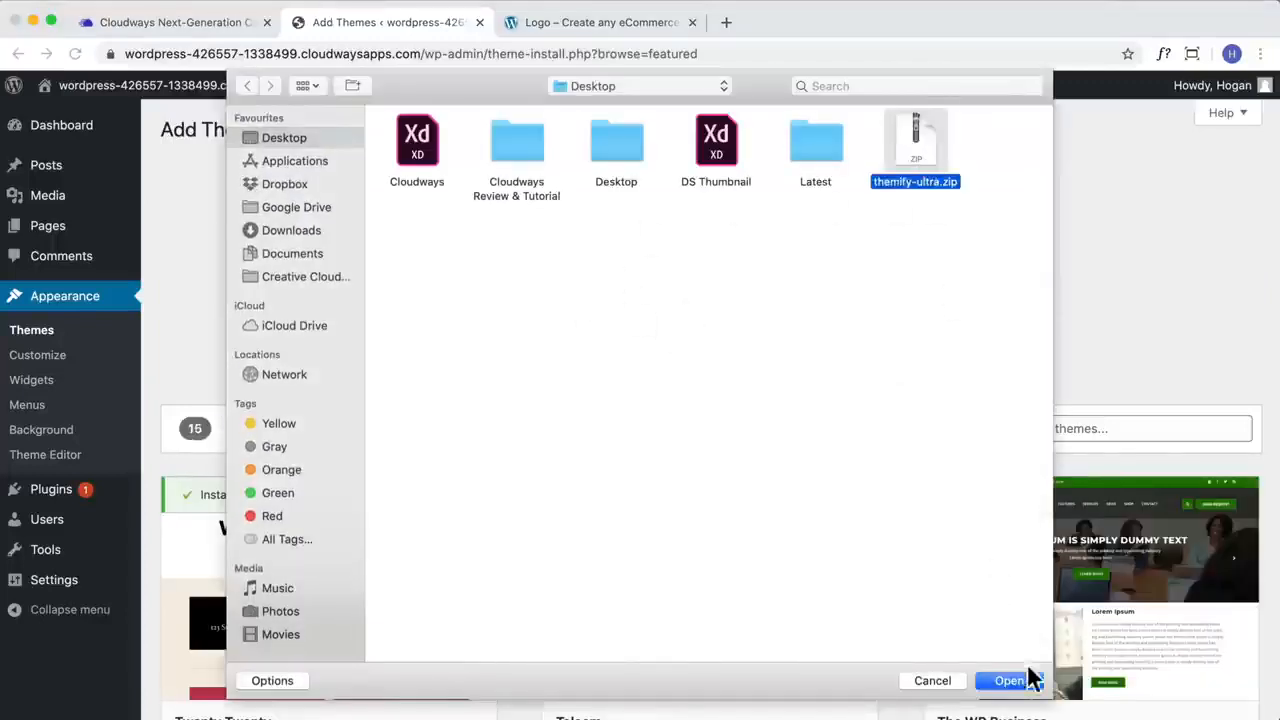
pyautogui.click(1025, 680)
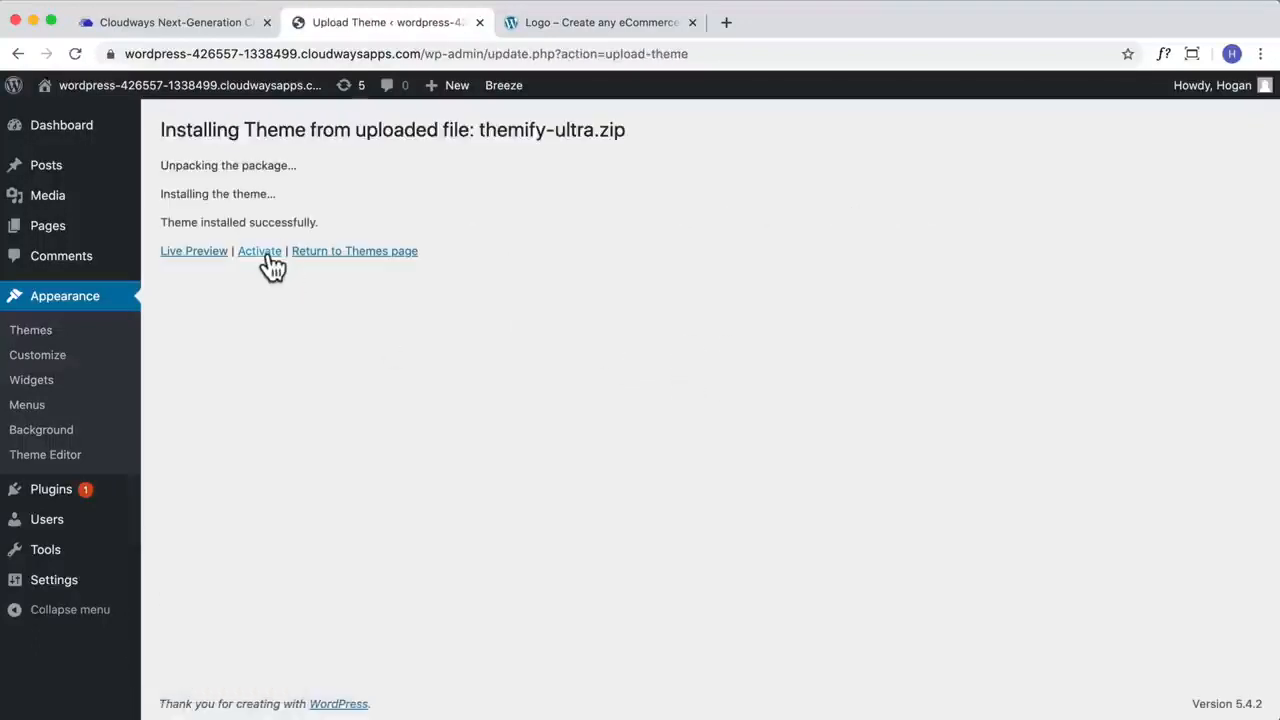
pyautogui.click(262, 253)
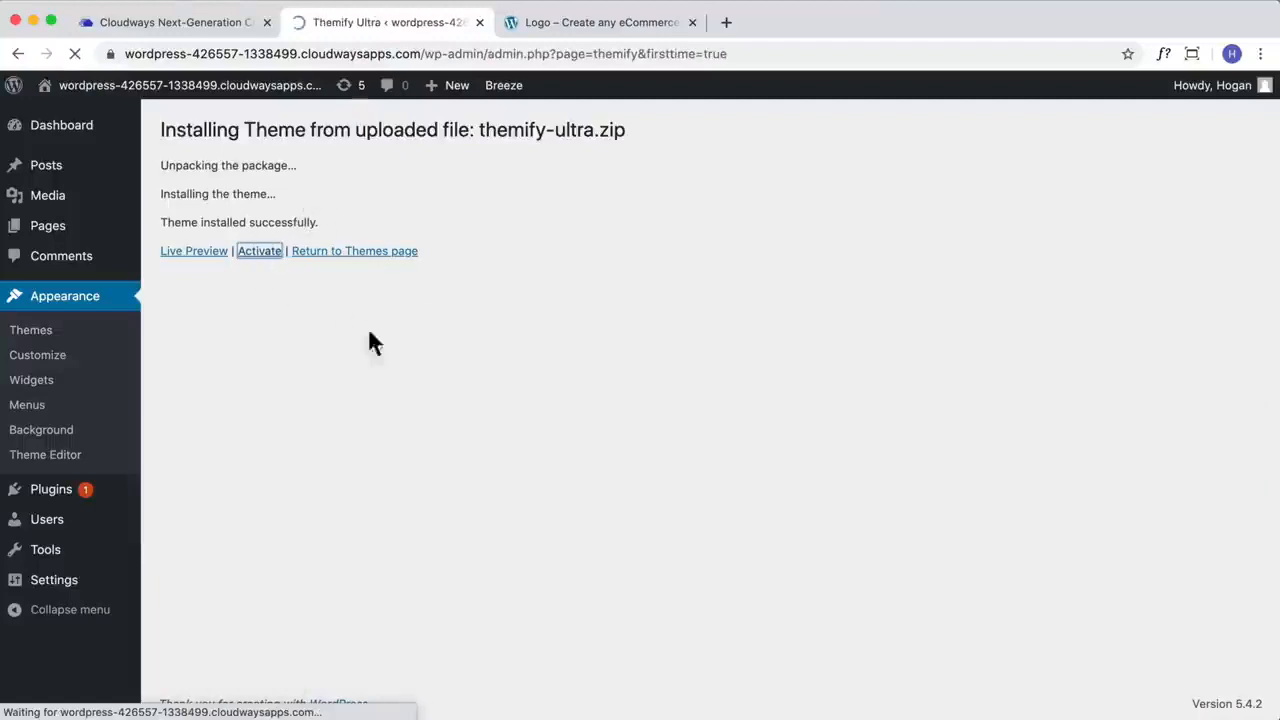
# Step: Select the Ultra Accountant skin and import its demo content with all demo images included, without the required addons
pyautogui.scroll(-2, 800, 362)
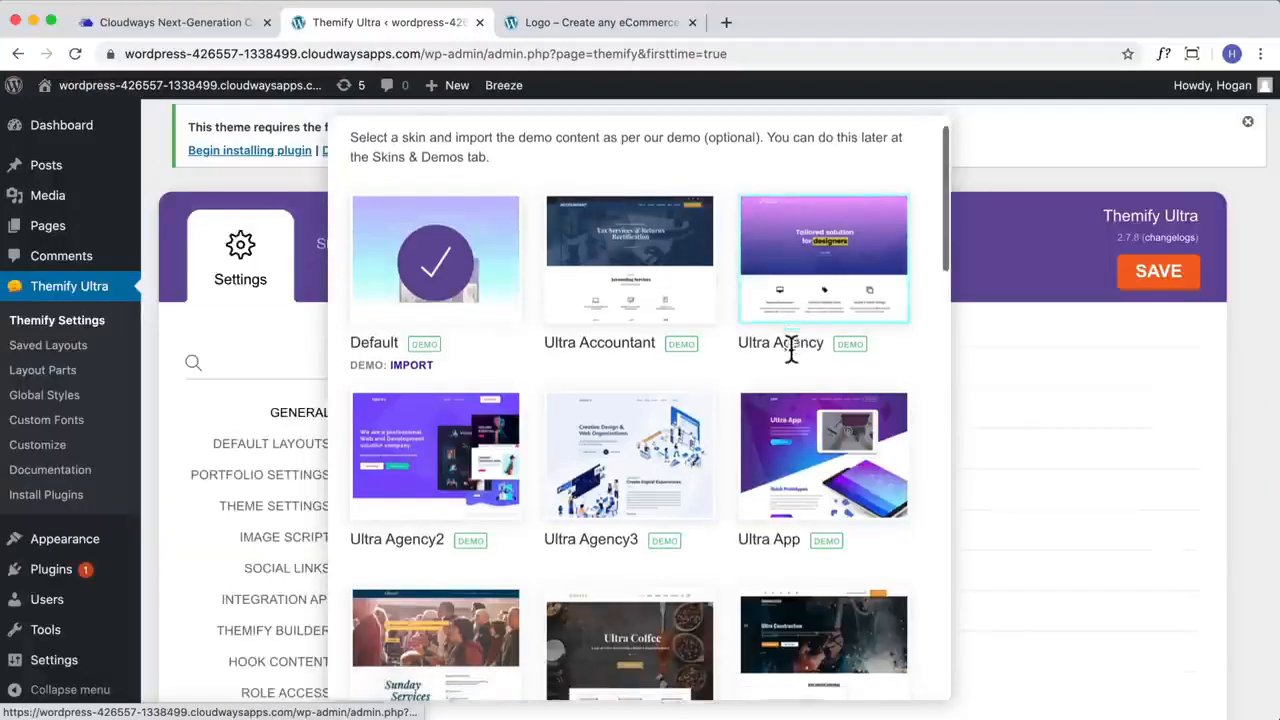
pyautogui.click(600, 243)
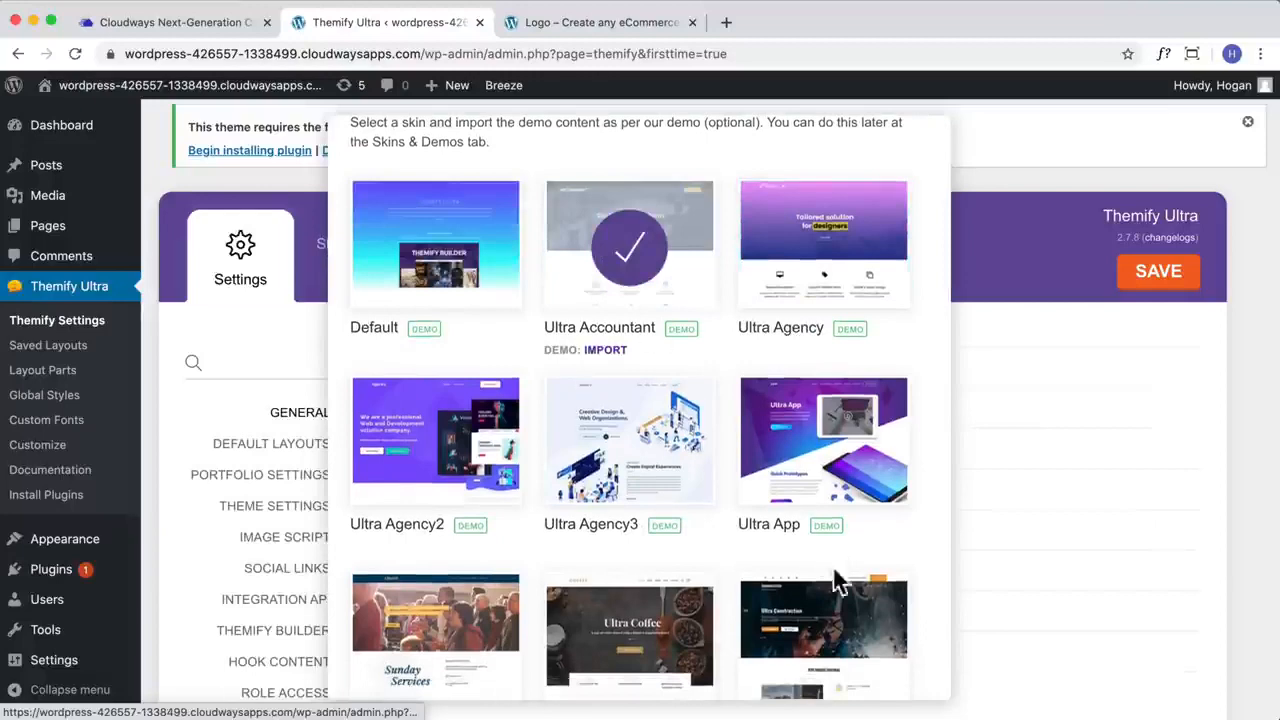
pyautogui.scroll(2, 905, 196)
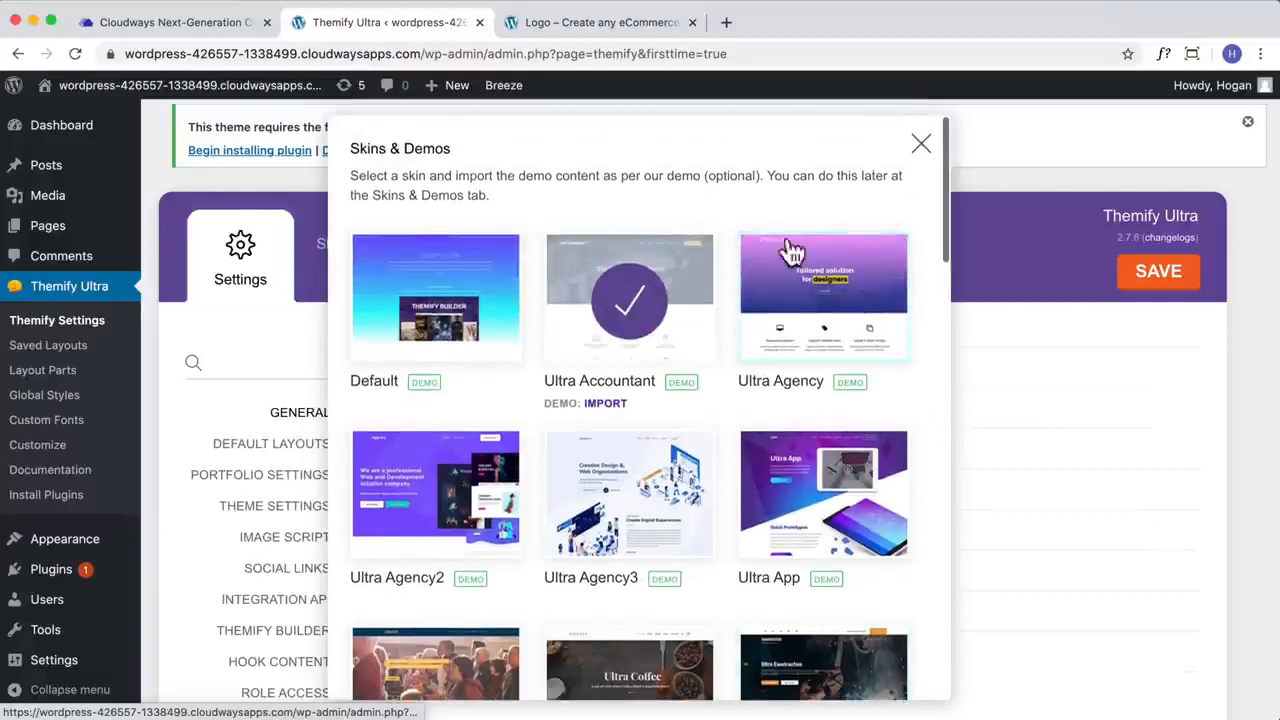
pyautogui.click(603, 403)
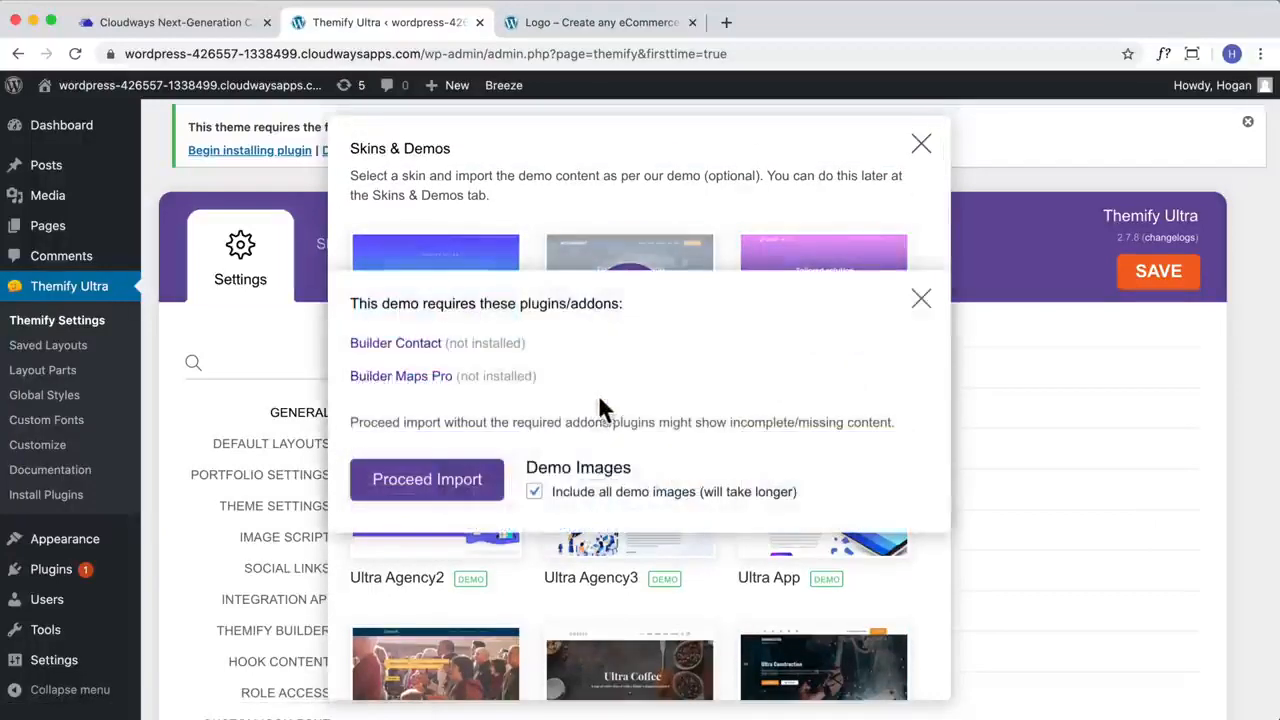
pyautogui.click(456, 488)
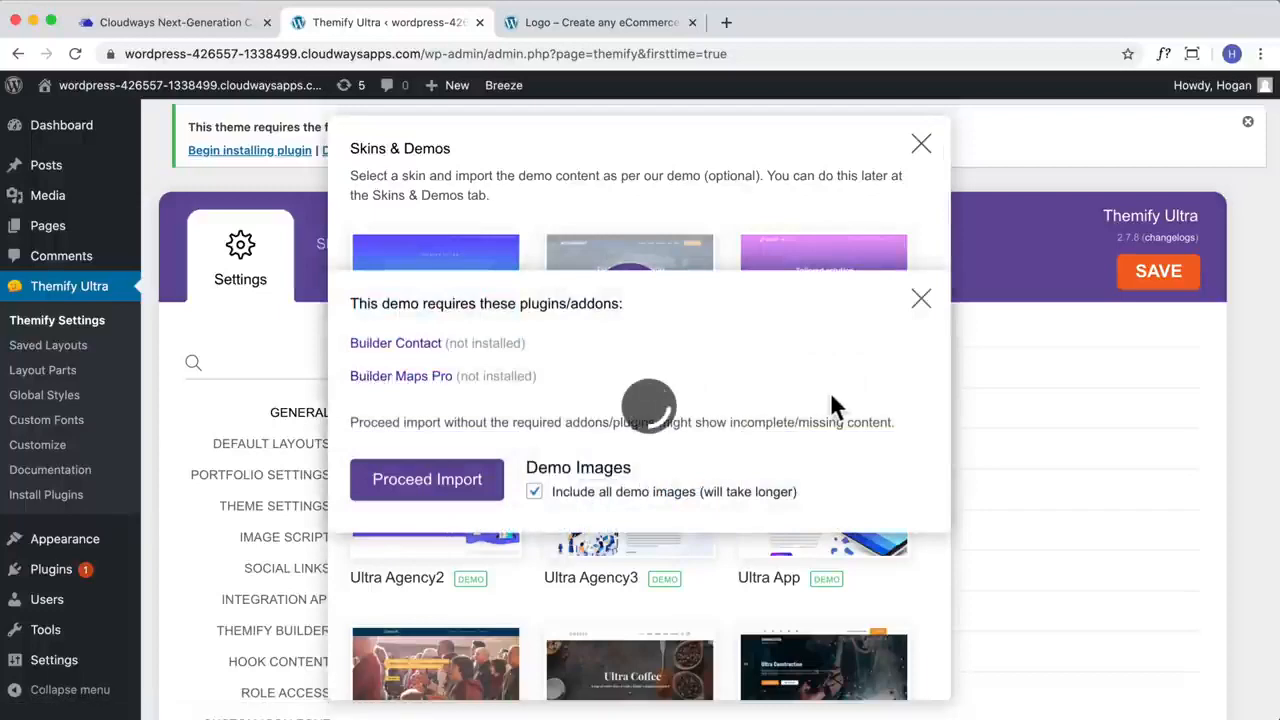
# Step: Open the imported site in the Customizer, set the site title to "Logo", publish the change and return to the homepage
pyautogui.moveTo(66, 95)
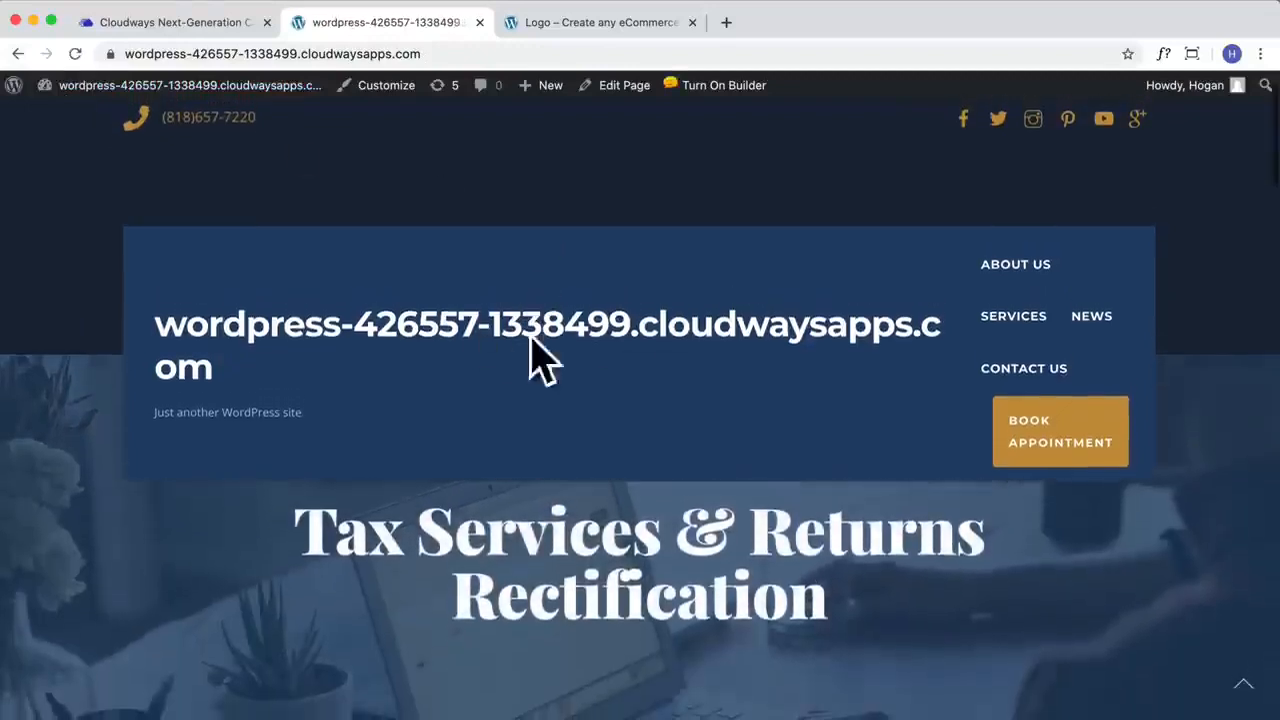
pyautogui.click(384, 88)
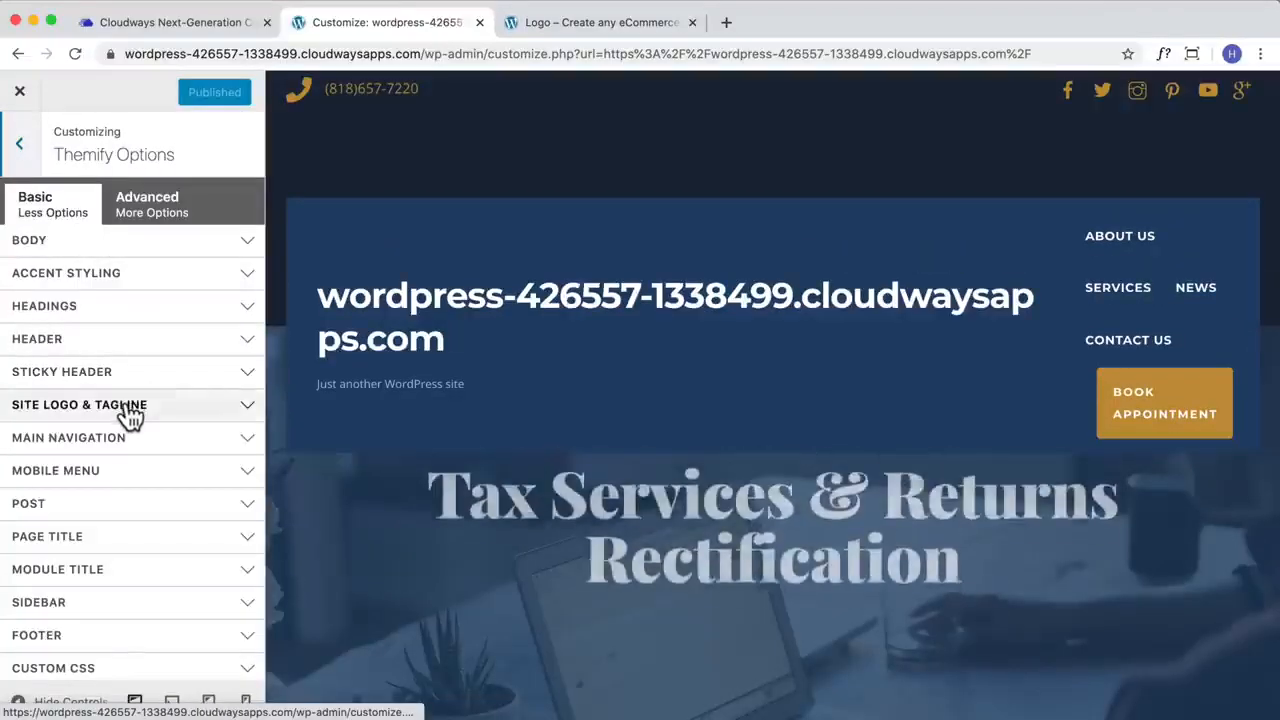
pyautogui.click(130, 405)
pyautogui.click(90, 442)
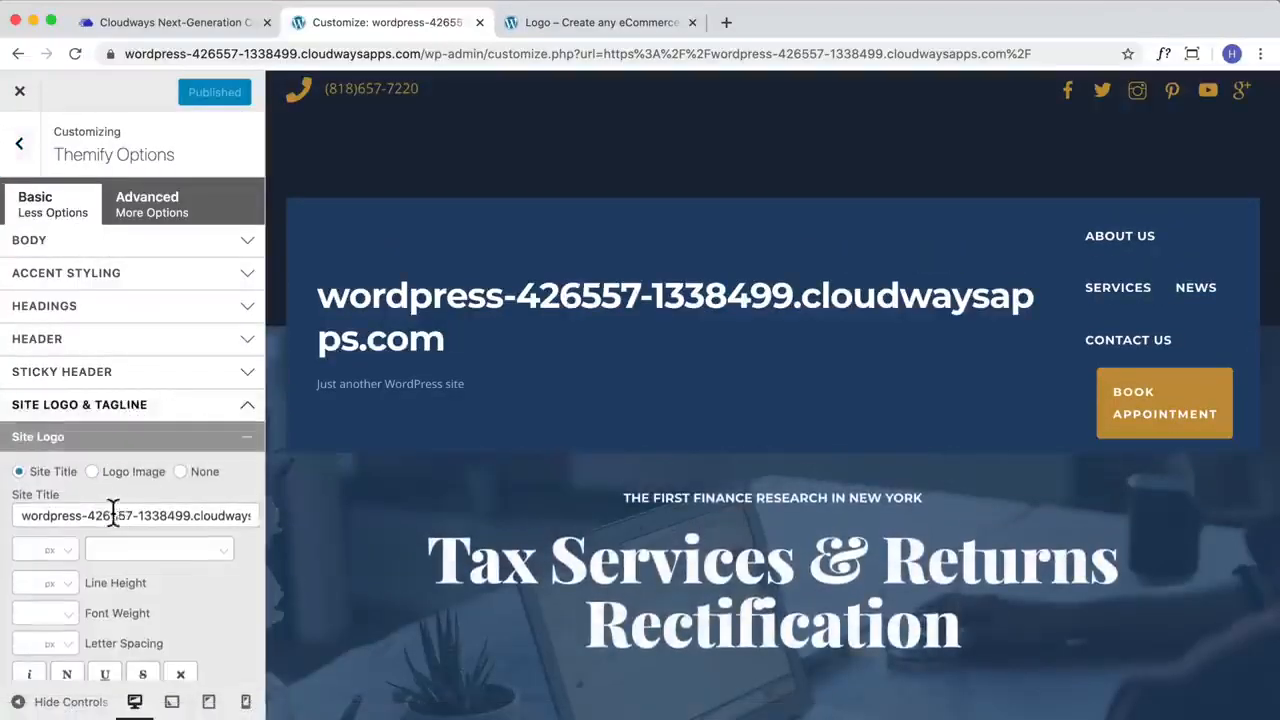
pyautogui.moveTo(24, 516); pyautogui.dragTo(420, 540)
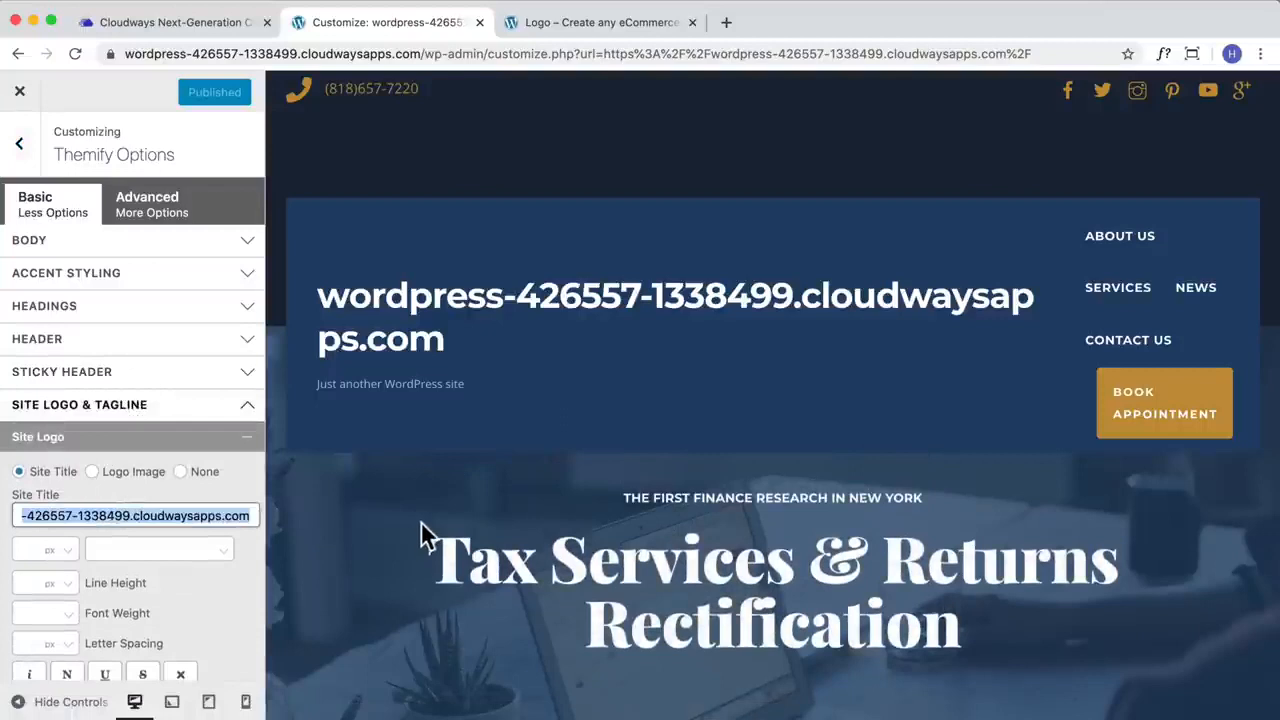
pyautogui.write('Logo')
pyautogui.scroll(-2, 193, 125)
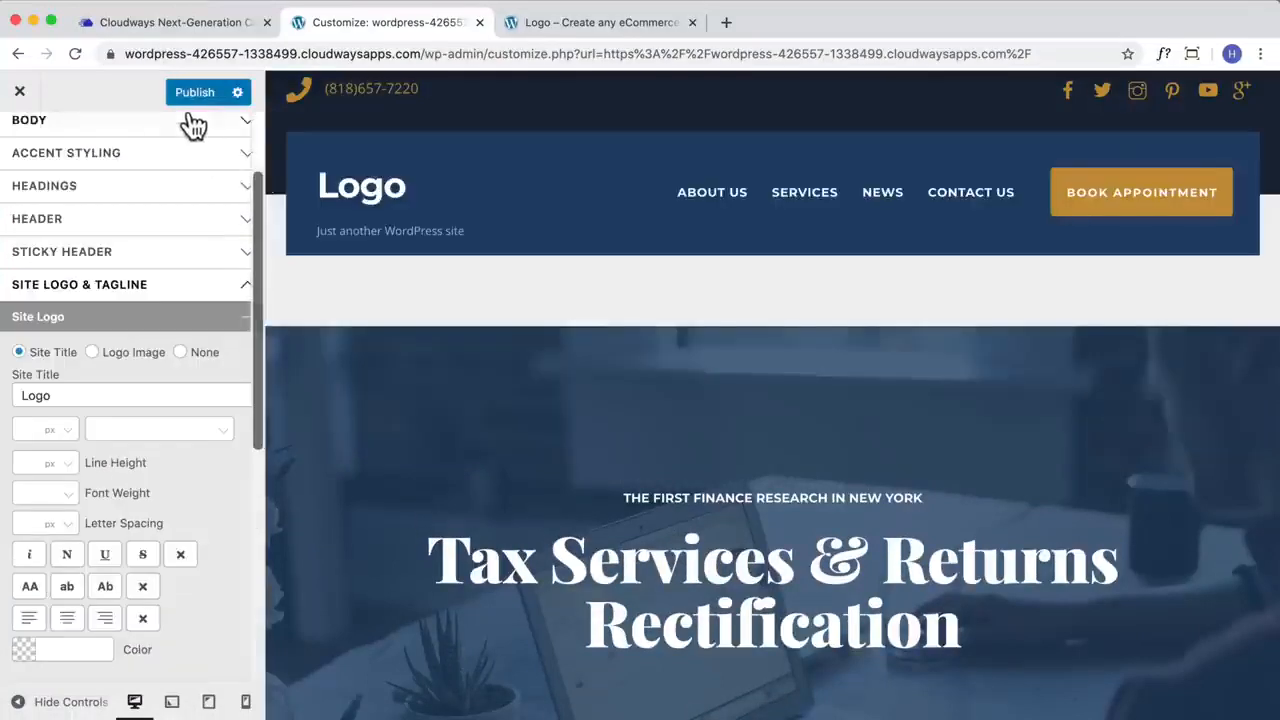
pyautogui.click(195, 93)
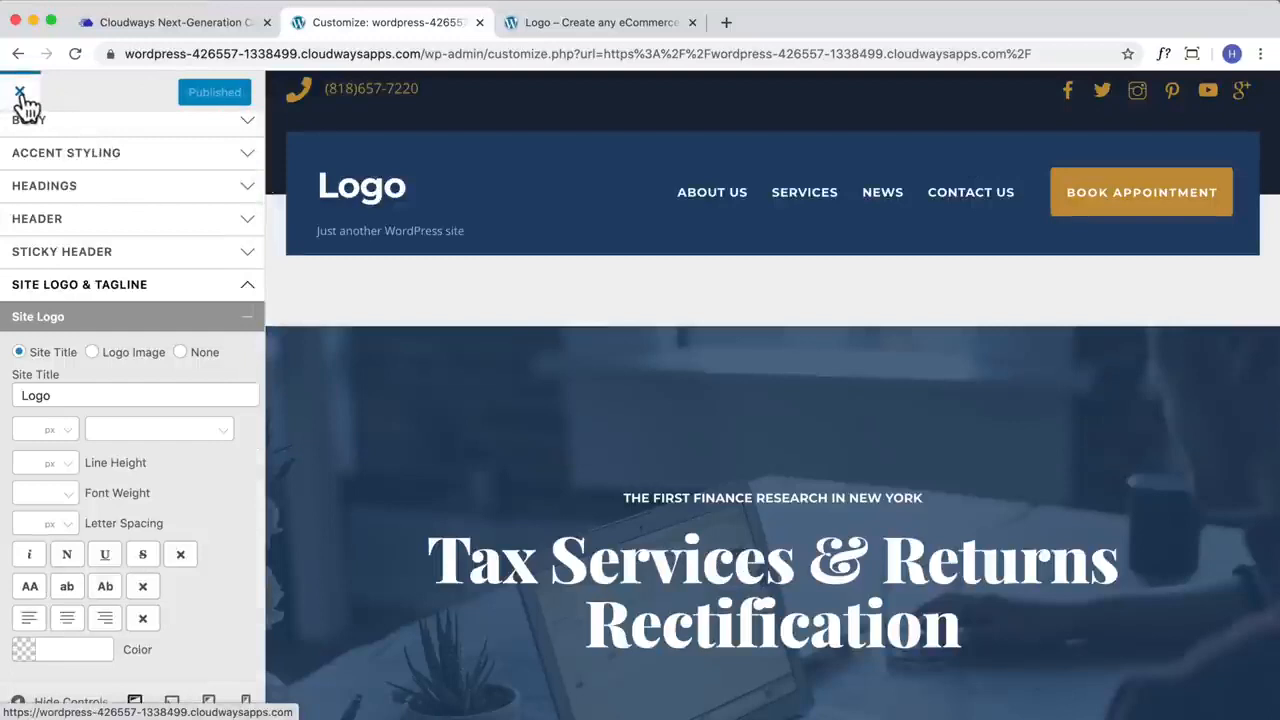
pyautogui.click(20, 94)
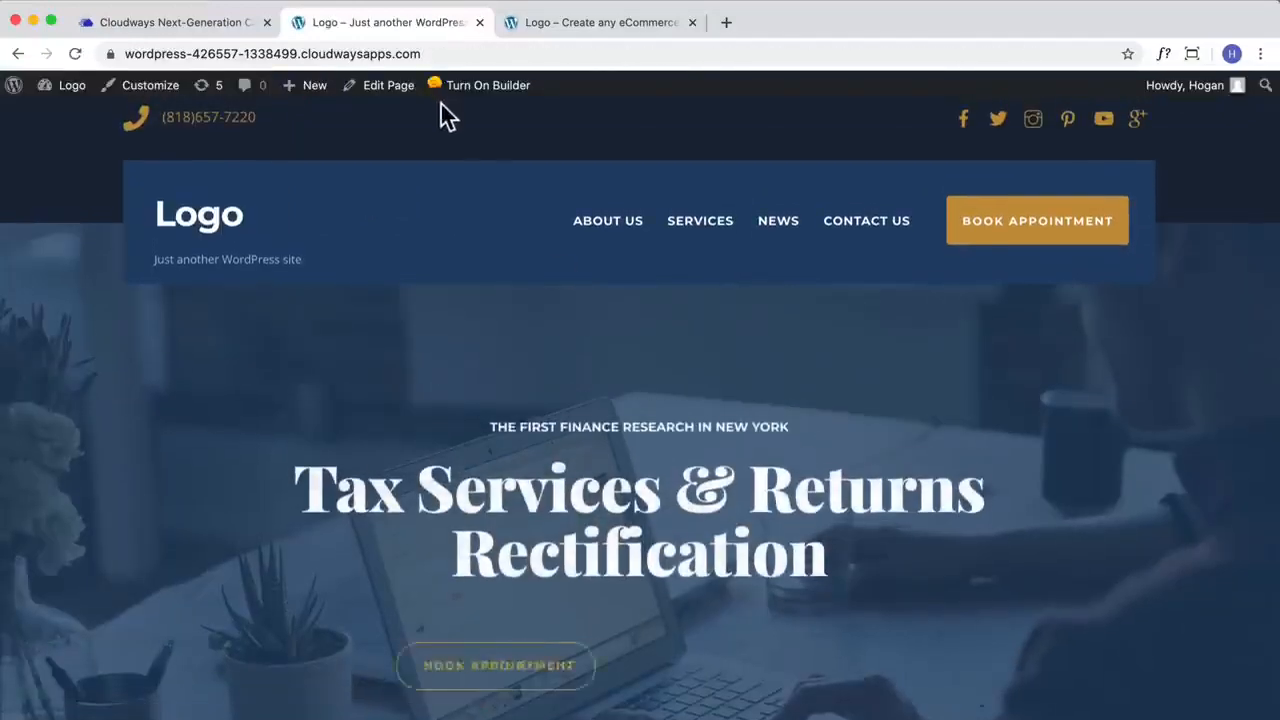
# Step: Open the homepage in the front-end builder, inspect the hero Fancy Heading's settings, save and exit the builder
pyautogui.click(470, 88)
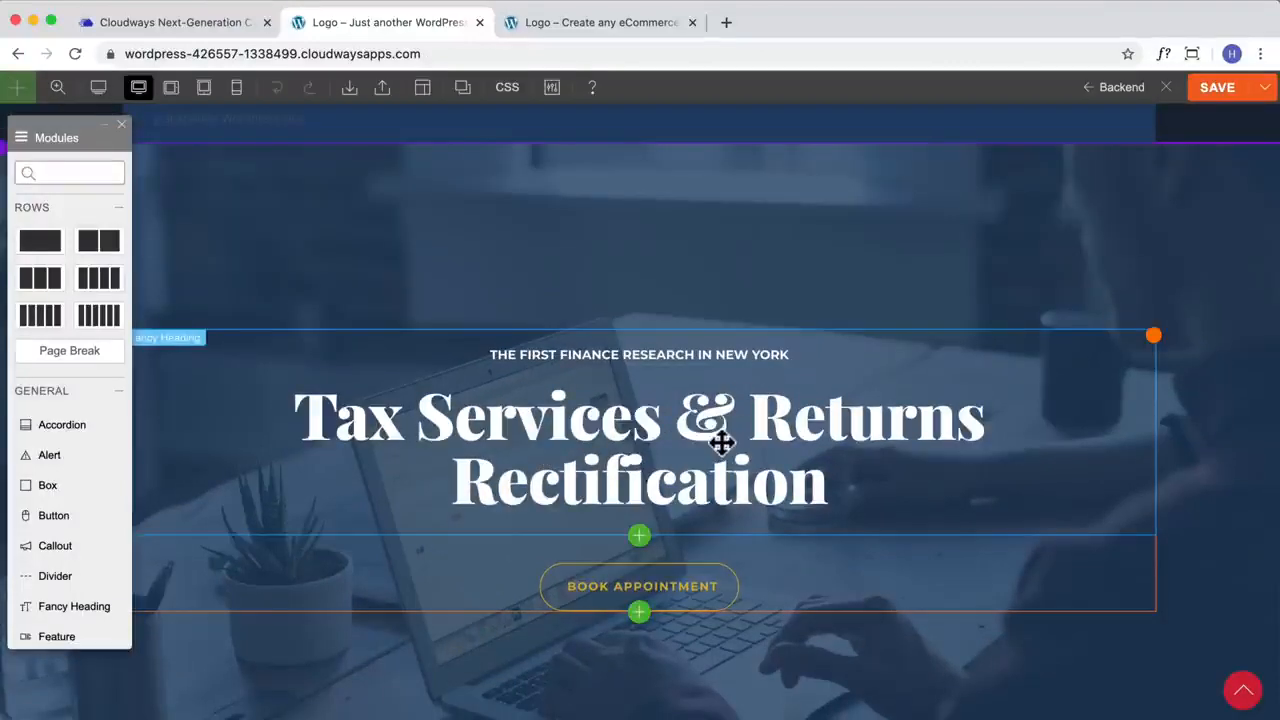
pyautogui.doubleClick(722, 443)
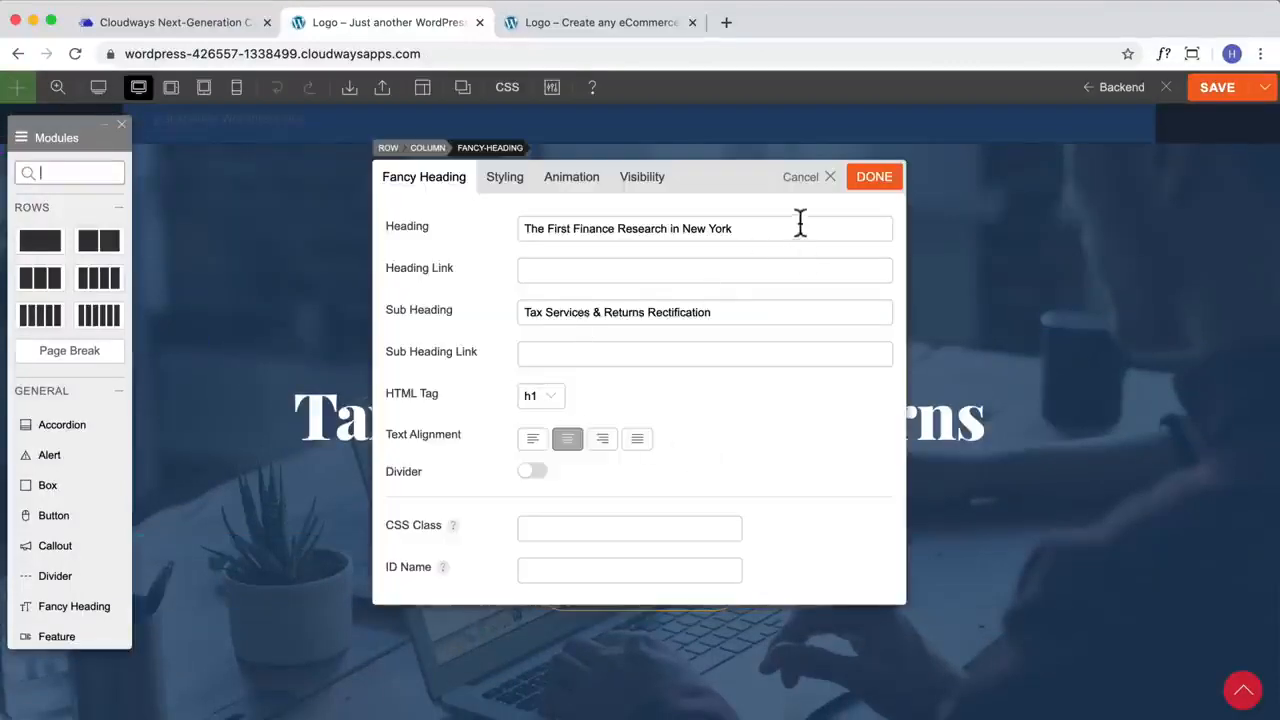
pyautogui.click(873, 177)
pyautogui.click(1217, 88)
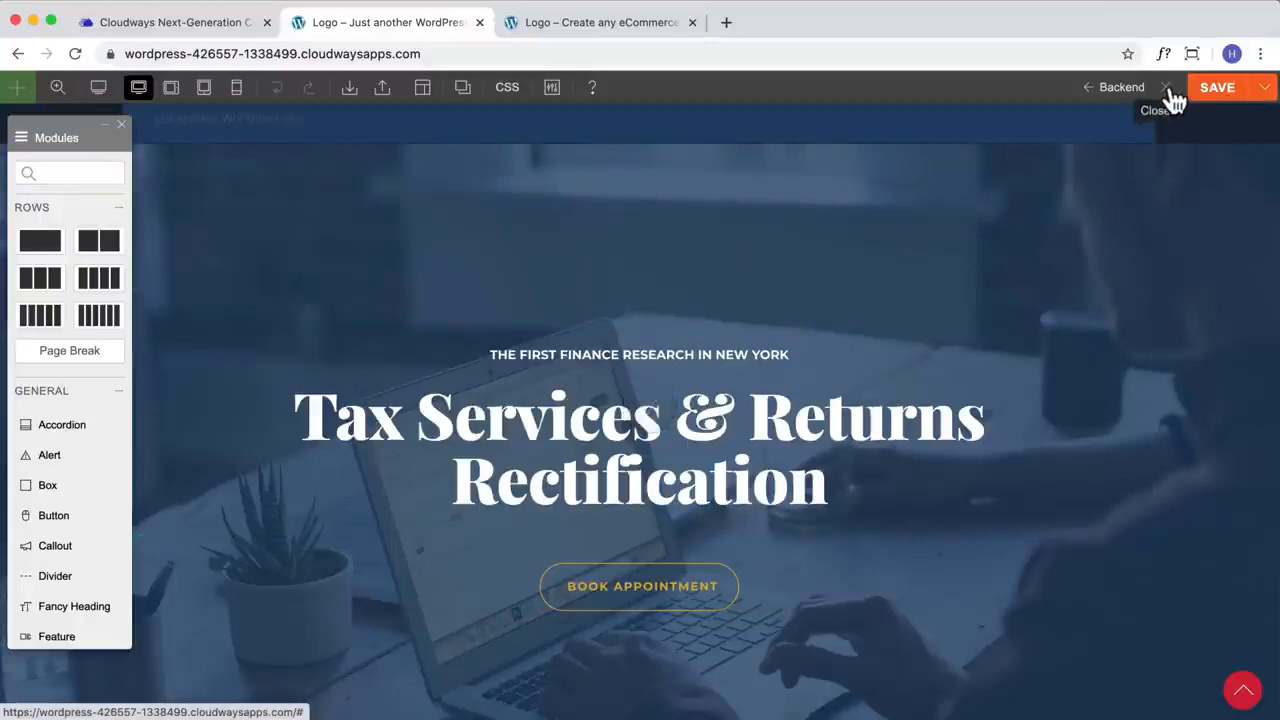
pyautogui.click(1166, 88)
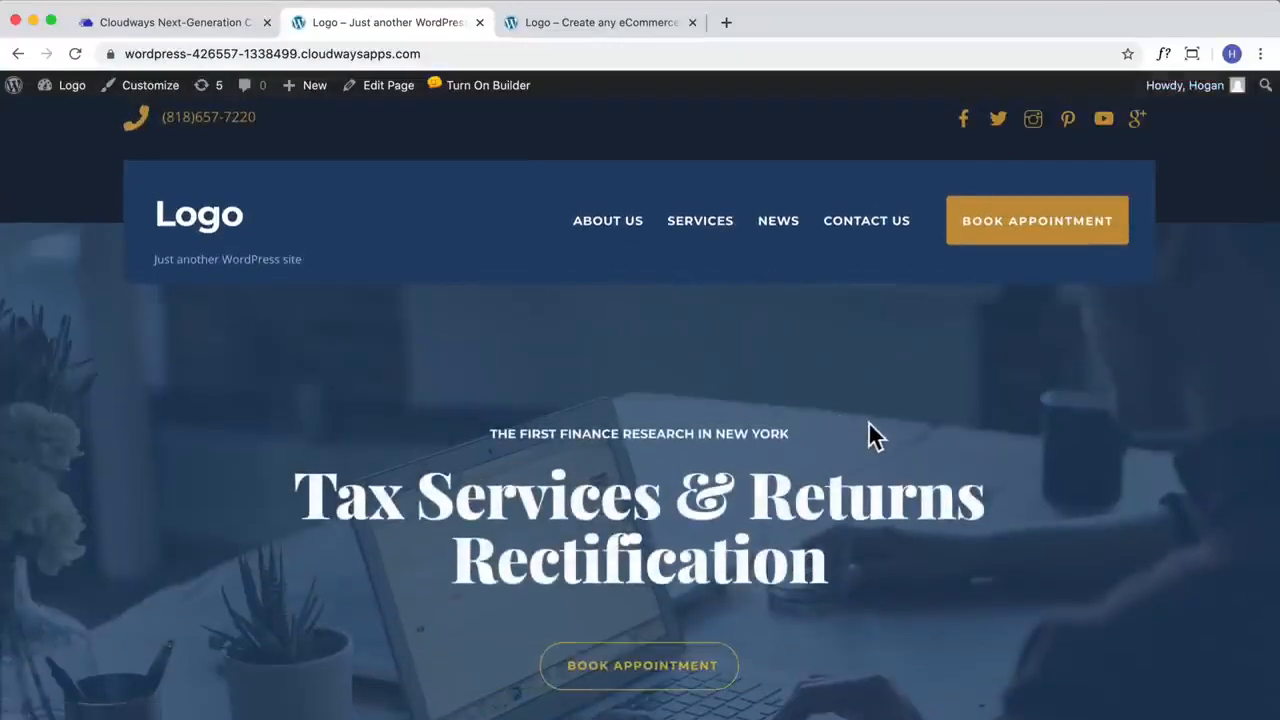
# Step: Look over the imported accountant homepage down to its footer and the existing eCommerce homepage at webdemo123.site
pyautogui.scroll(-8, 868, 426)
pyautogui.scroll(-15, 869, 422)
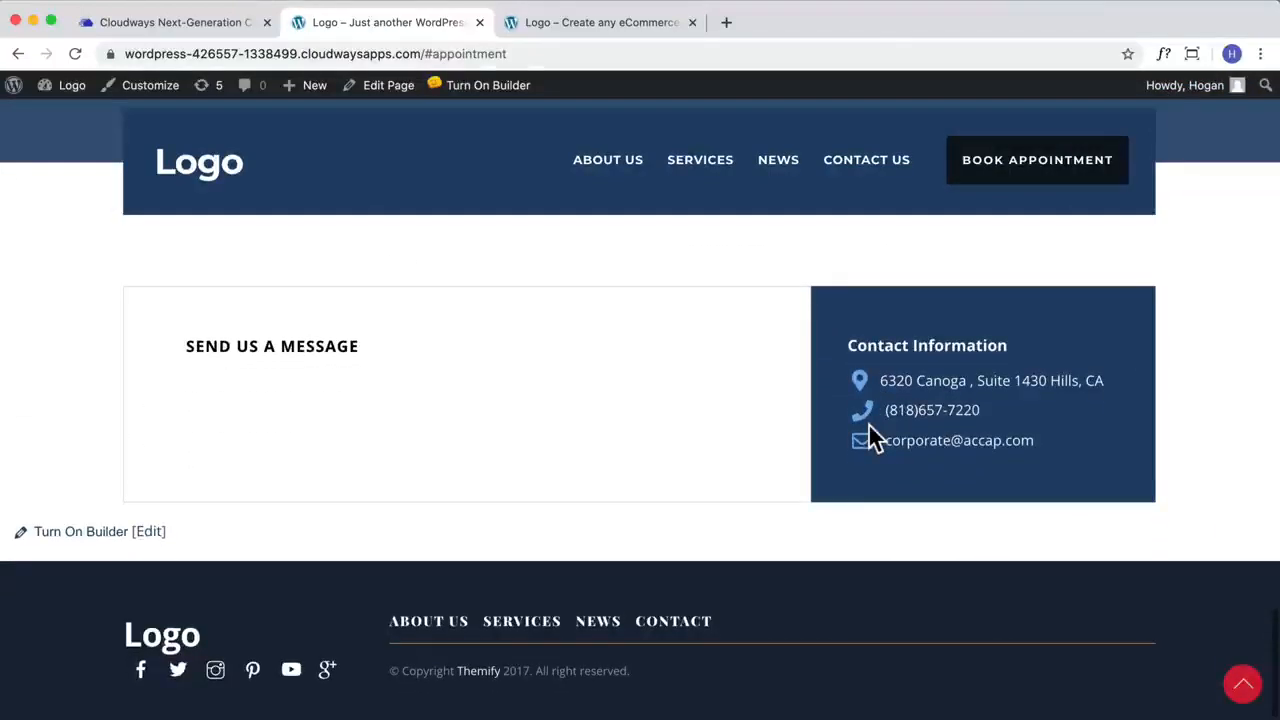
pyautogui.scroll(20, 867, 424)
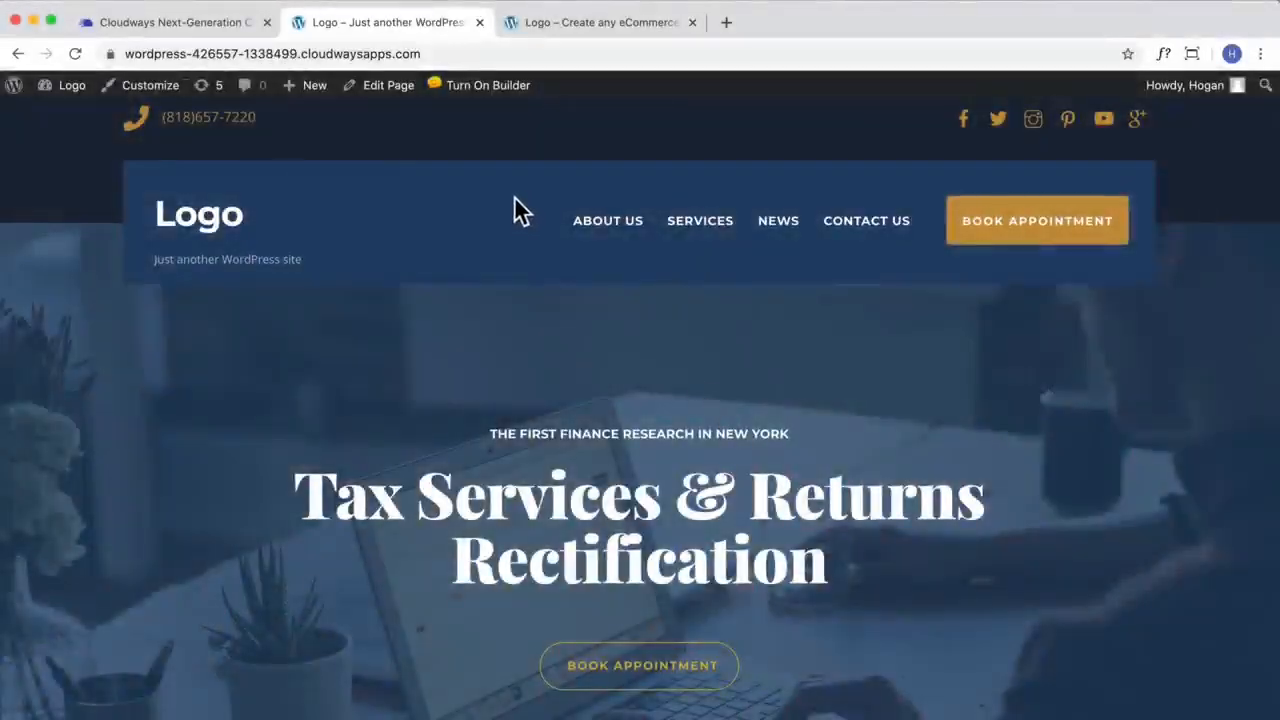
pyautogui.click(561, 28)
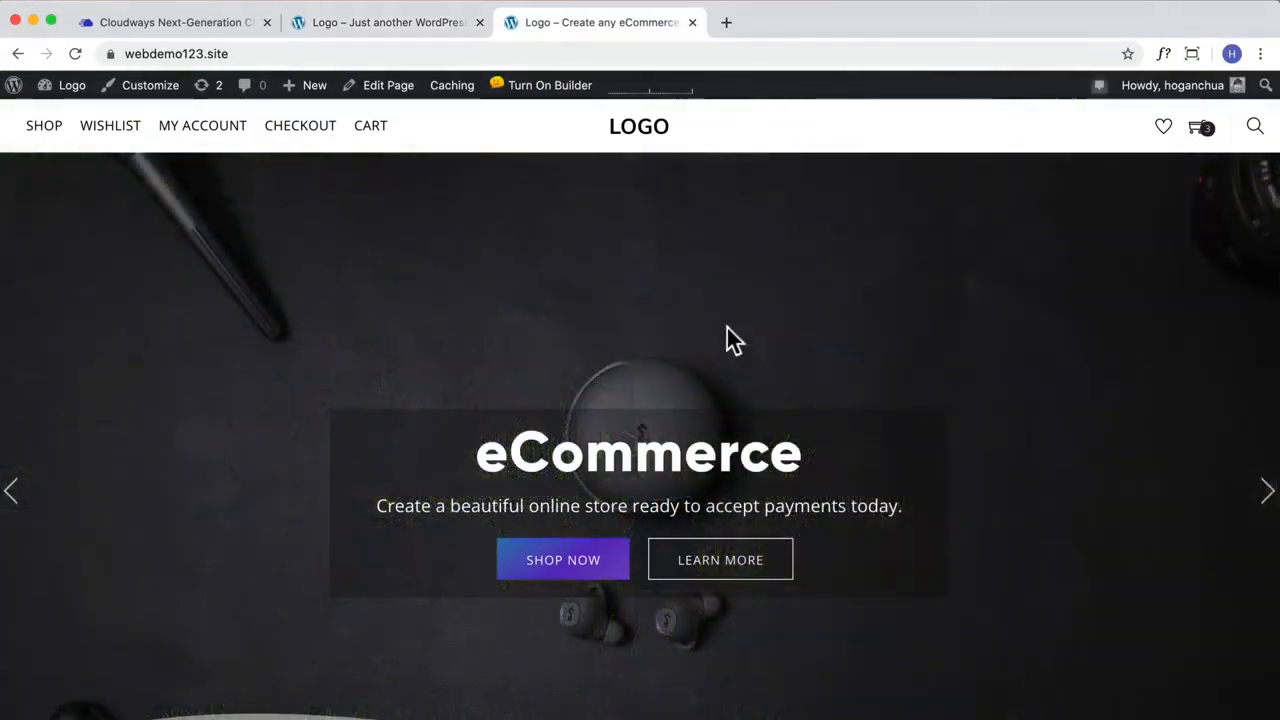
pyautogui.scroll(-20, 760, 417)
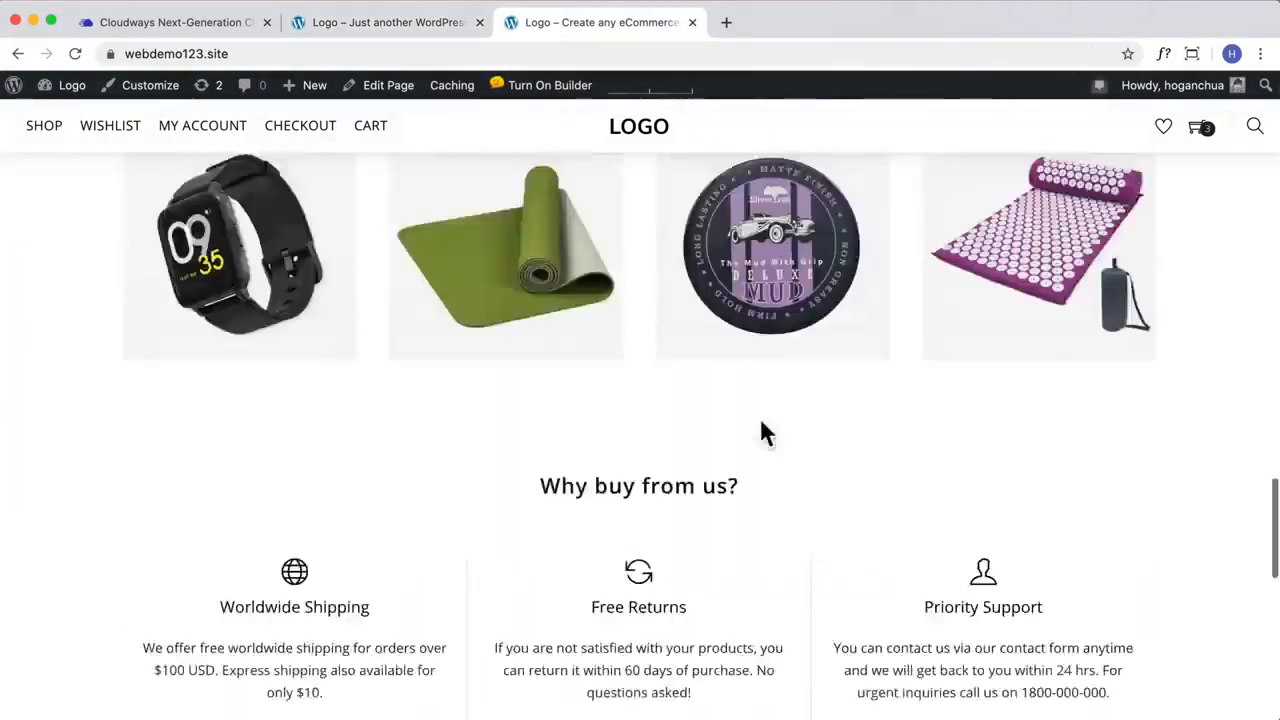
pyautogui.scroll(20, 762, 428)
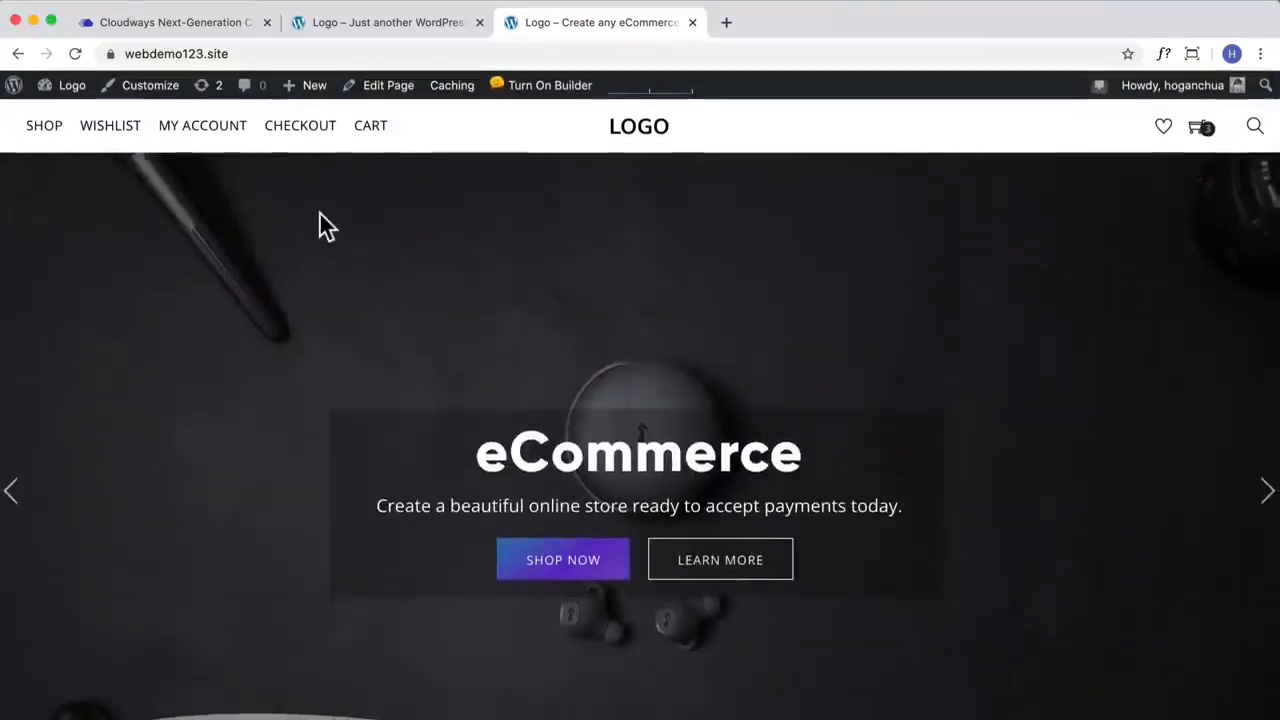
# Step: Go to the WordPress dashboard of webdemo123.site and search for new plugins with the keyword "Cloudways"
pyautogui.moveTo(62, 92)
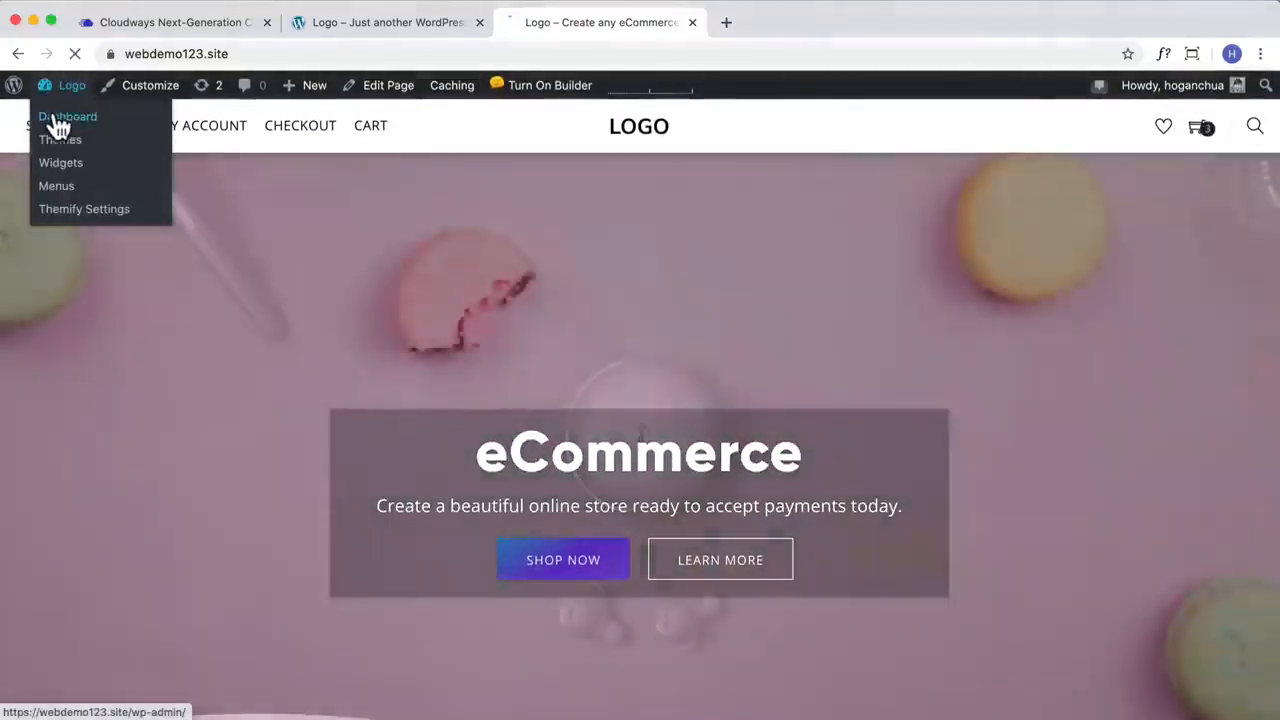
pyautogui.click(60, 118)
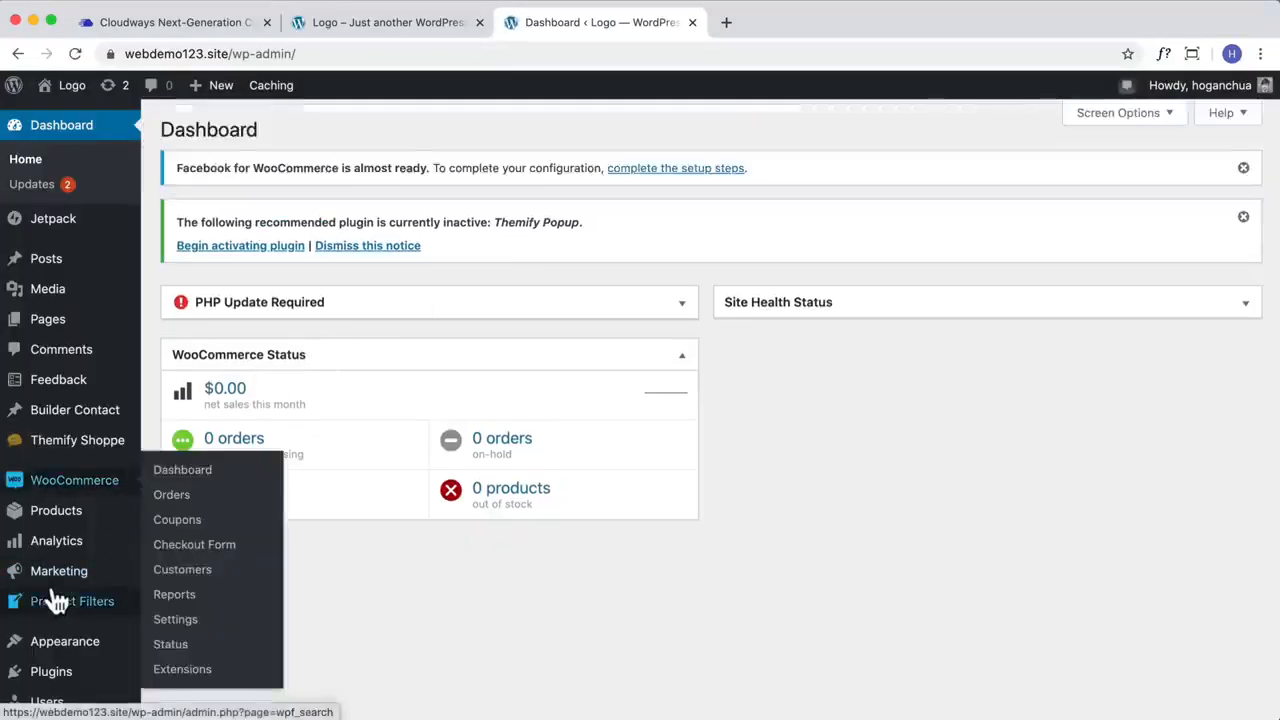
pyautogui.moveTo(69, 669)
pyautogui.scroll(-1, 62, 660)
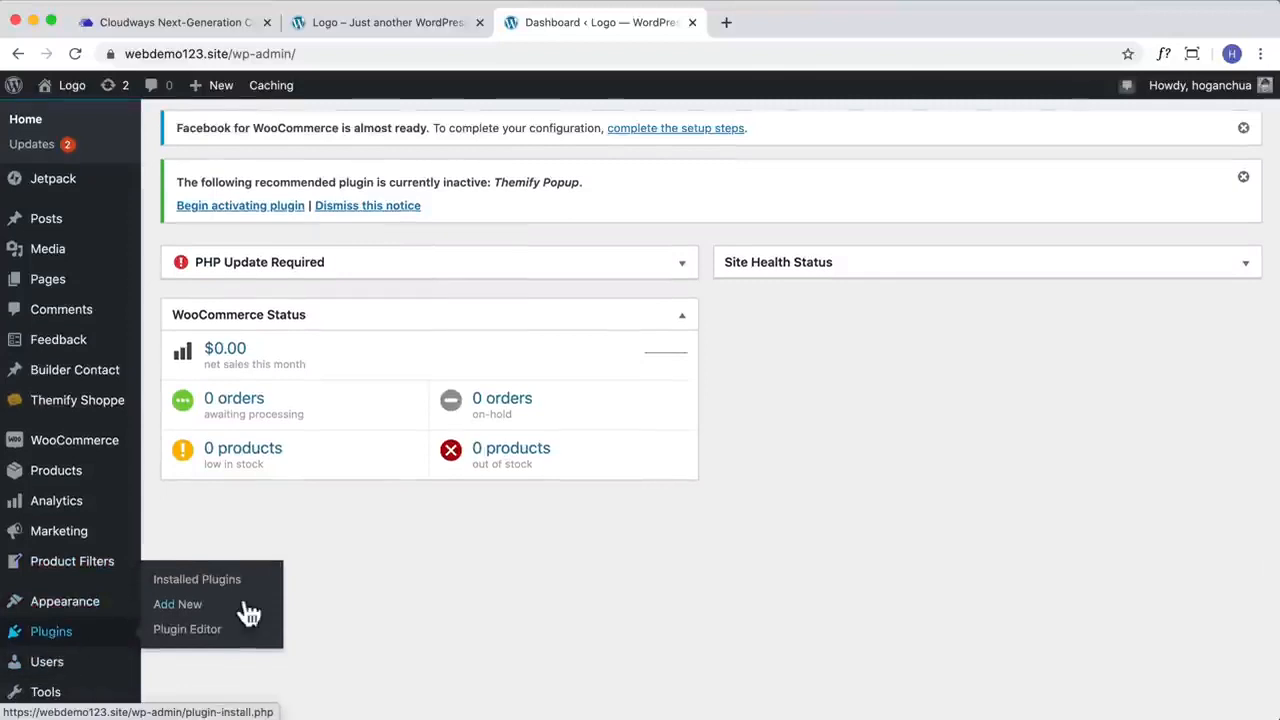
pyautogui.click(172, 646)
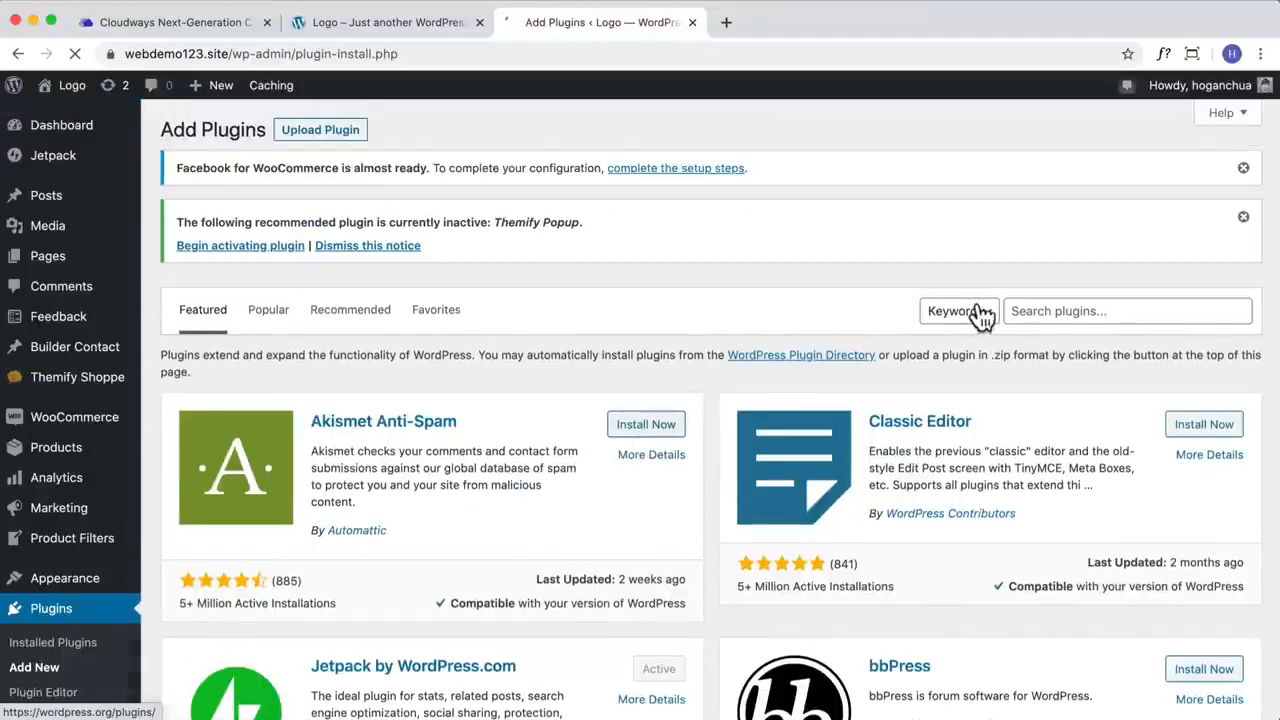
pyautogui.click(1056, 312)
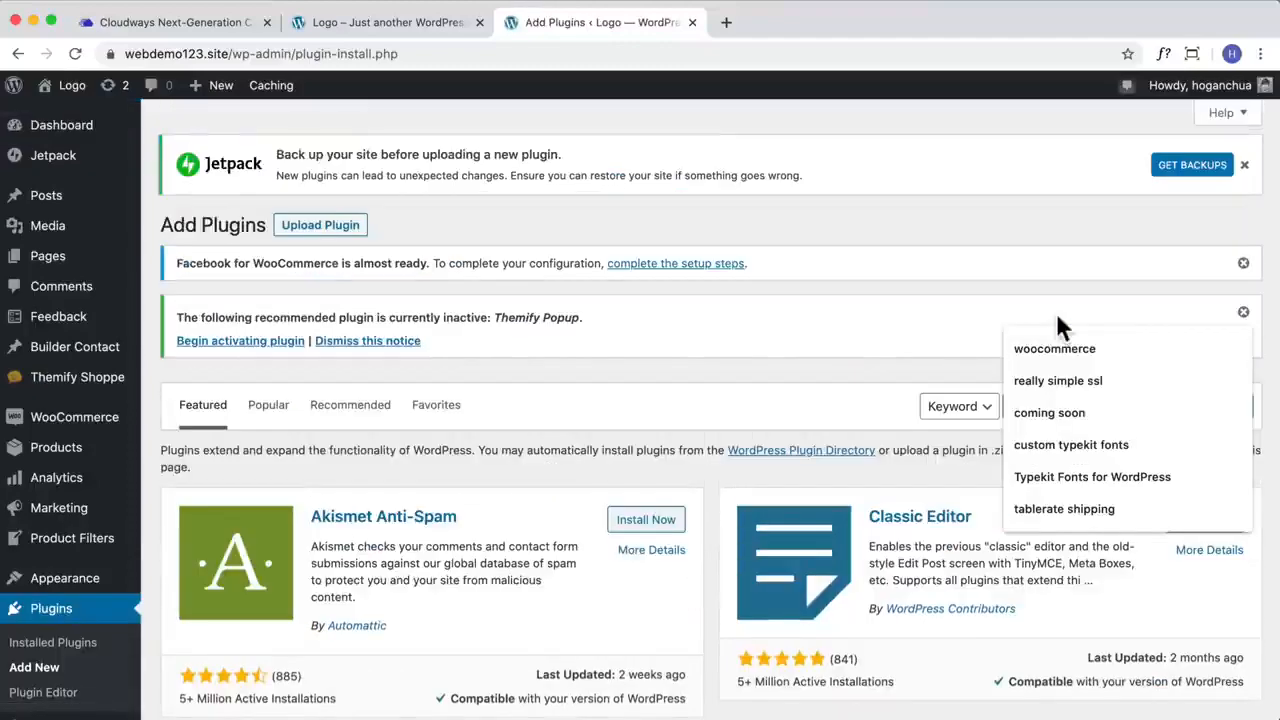
pyautogui.write('Cloudways')
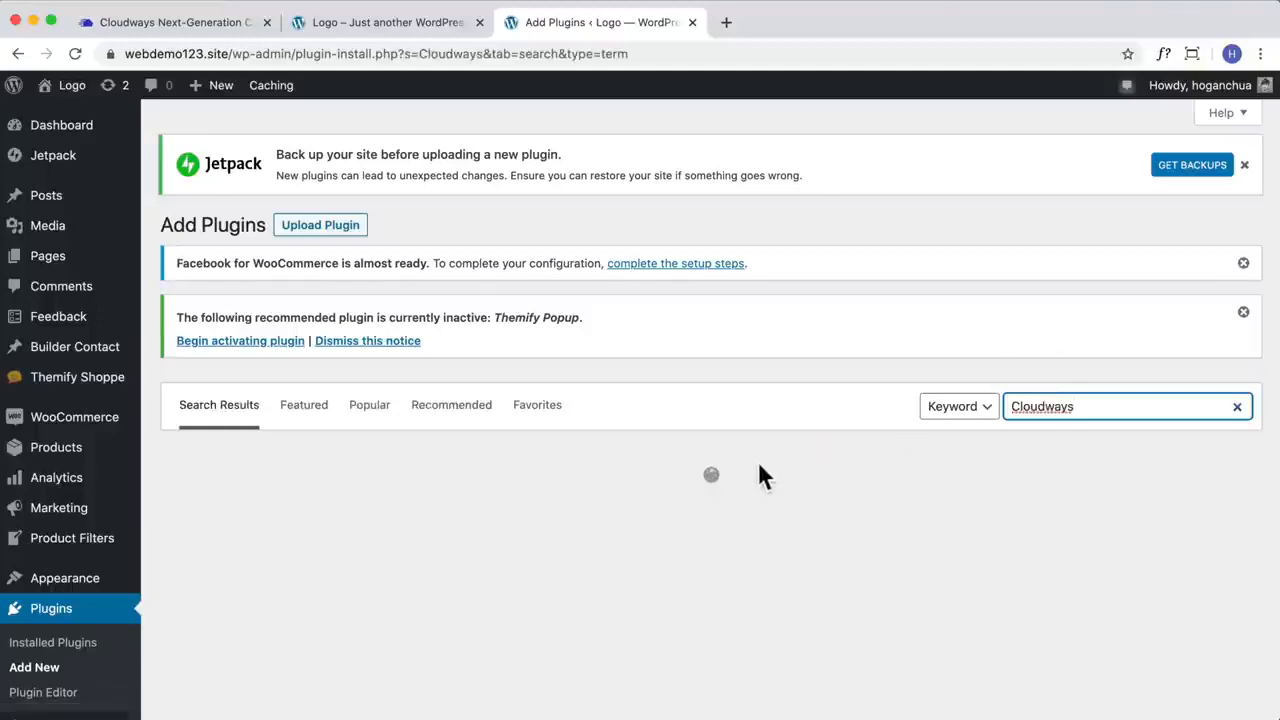
# Step: Install and activate the Cloudways WordPress Migrator plugin
pyautogui.scroll(-2, 734, 470)
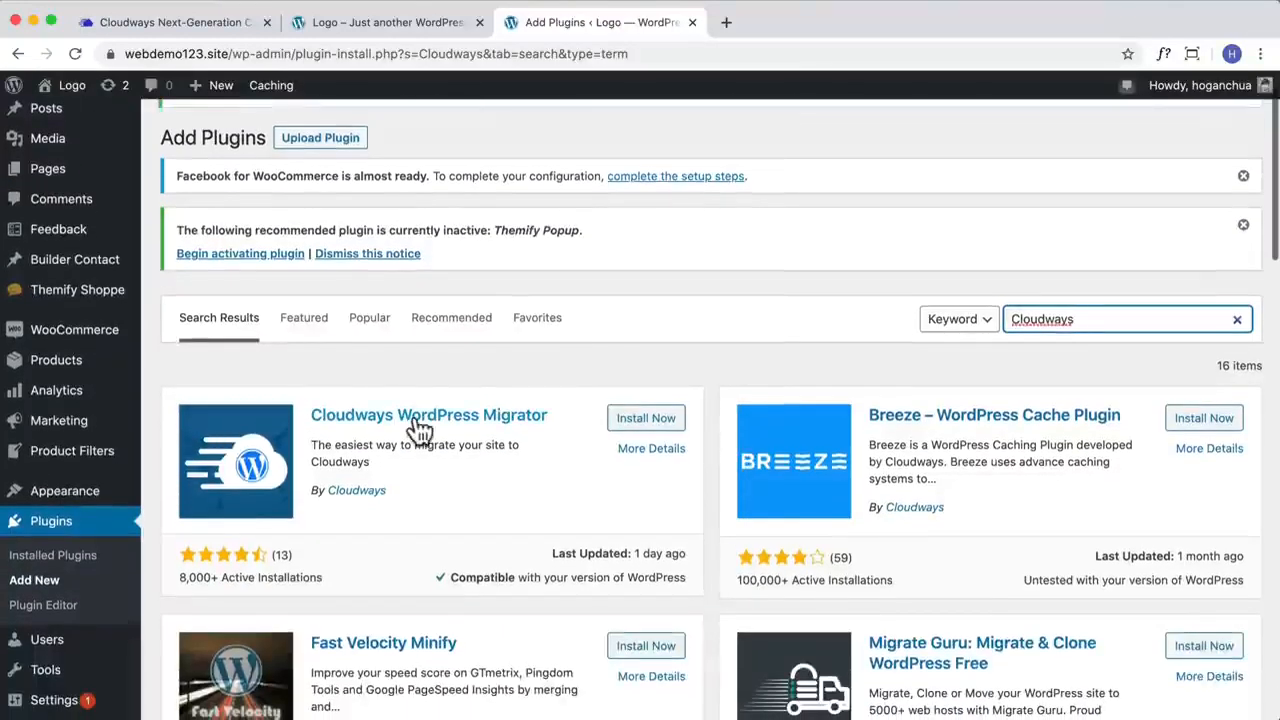
pyautogui.click(625, 425)
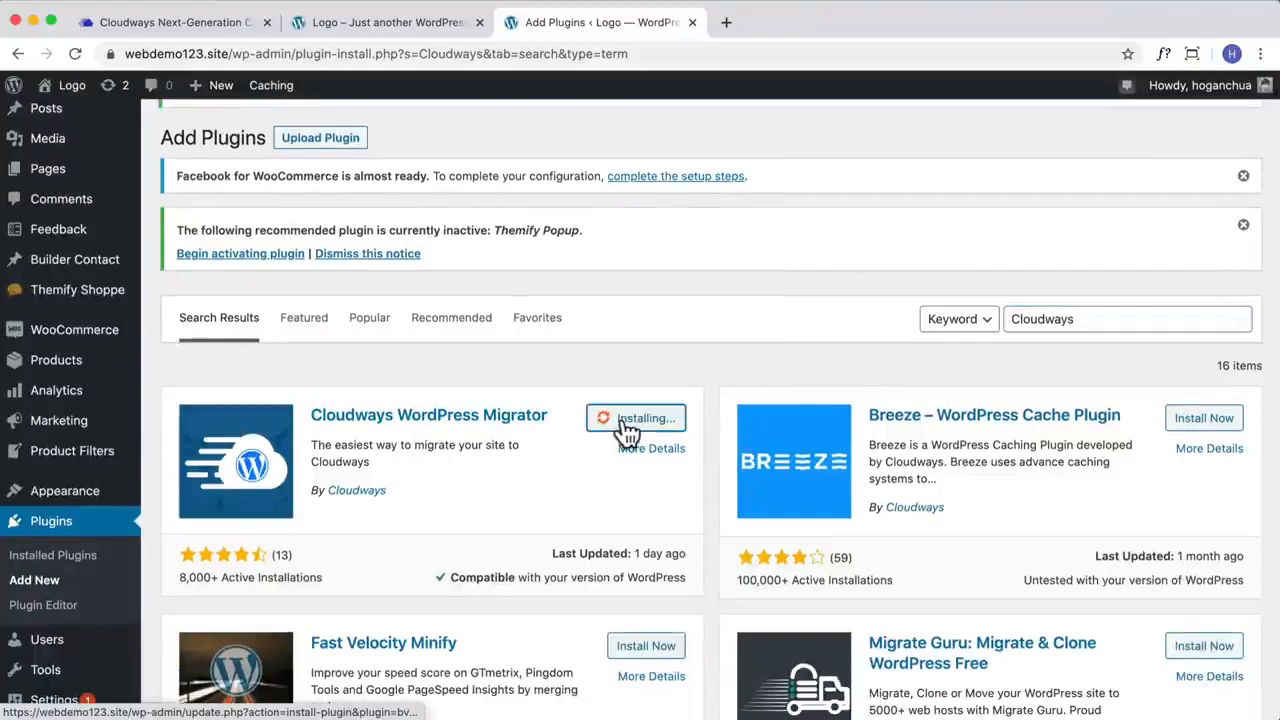
pyautogui.click(640, 425)
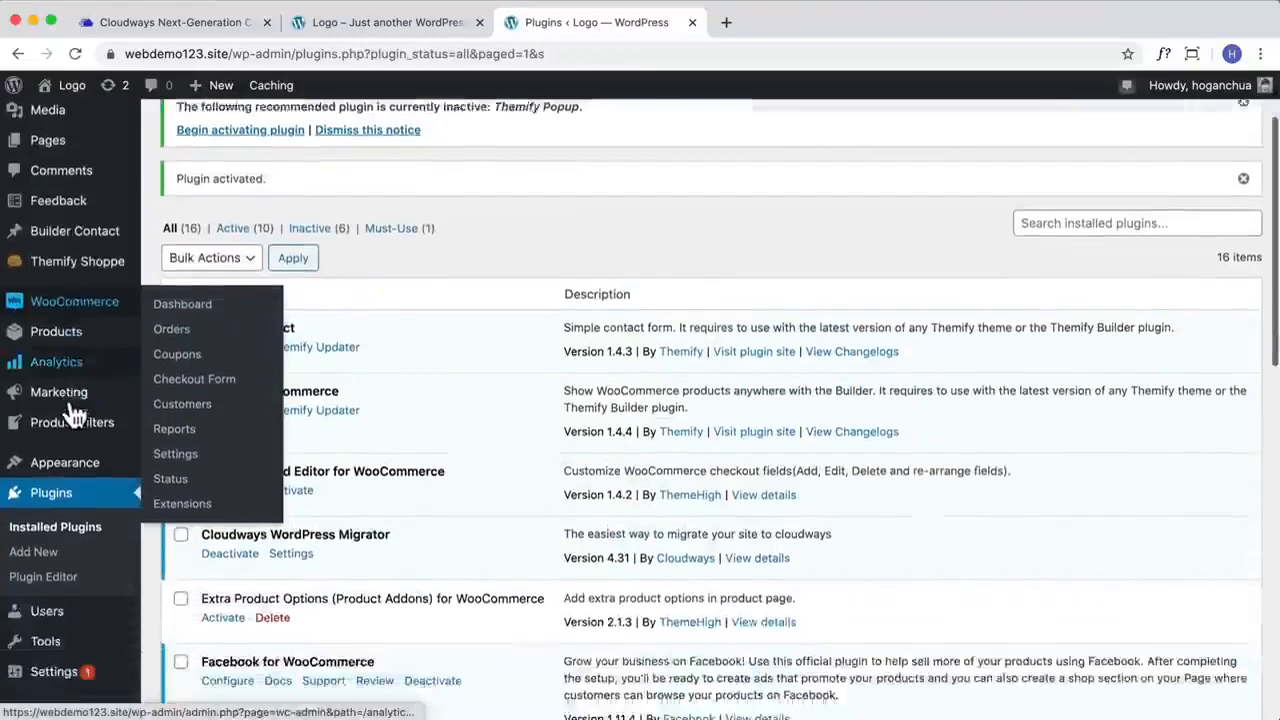
# Step: Open the Cloudways Migrate page and review the fields of its "Migrate My Site to Cloudways" form
pyautogui.scroll(-5, 57, 420)
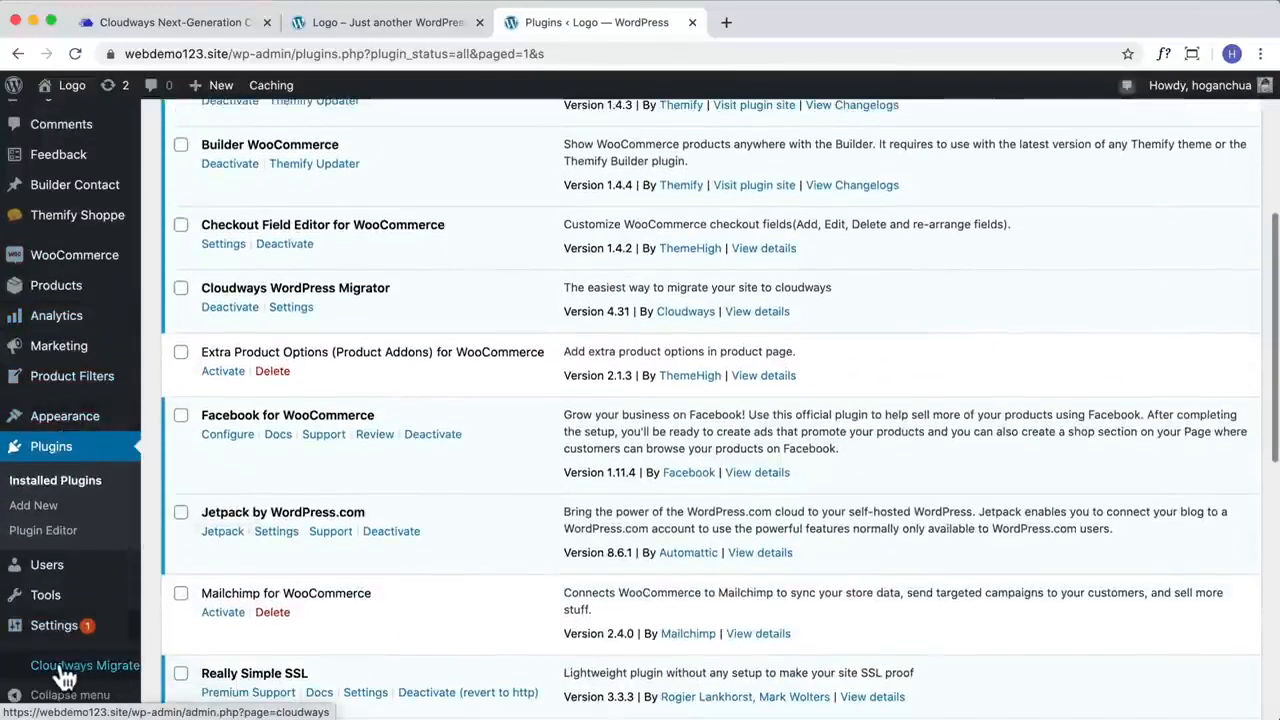
pyautogui.click(62, 670)
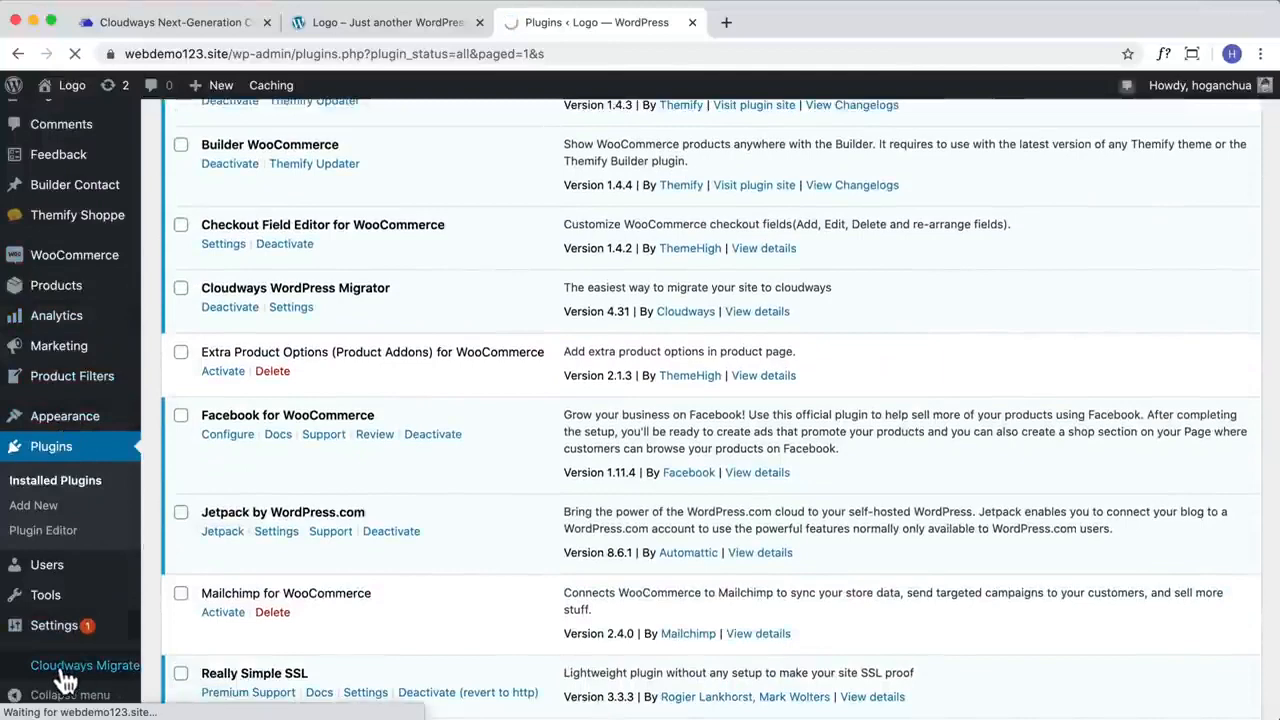
pyautogui.scroll(-1, 306, 495)
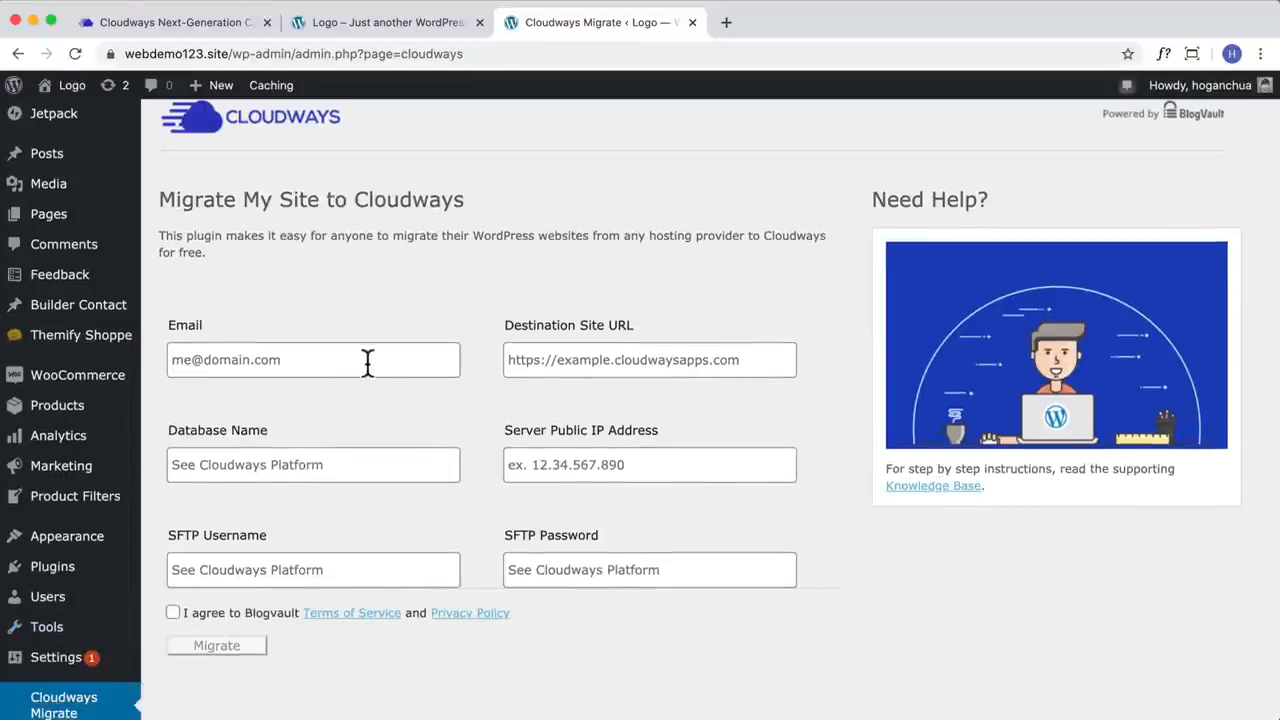
pyautogui.moveTo(172, 199); pyautogui.dragTo(452, 193)
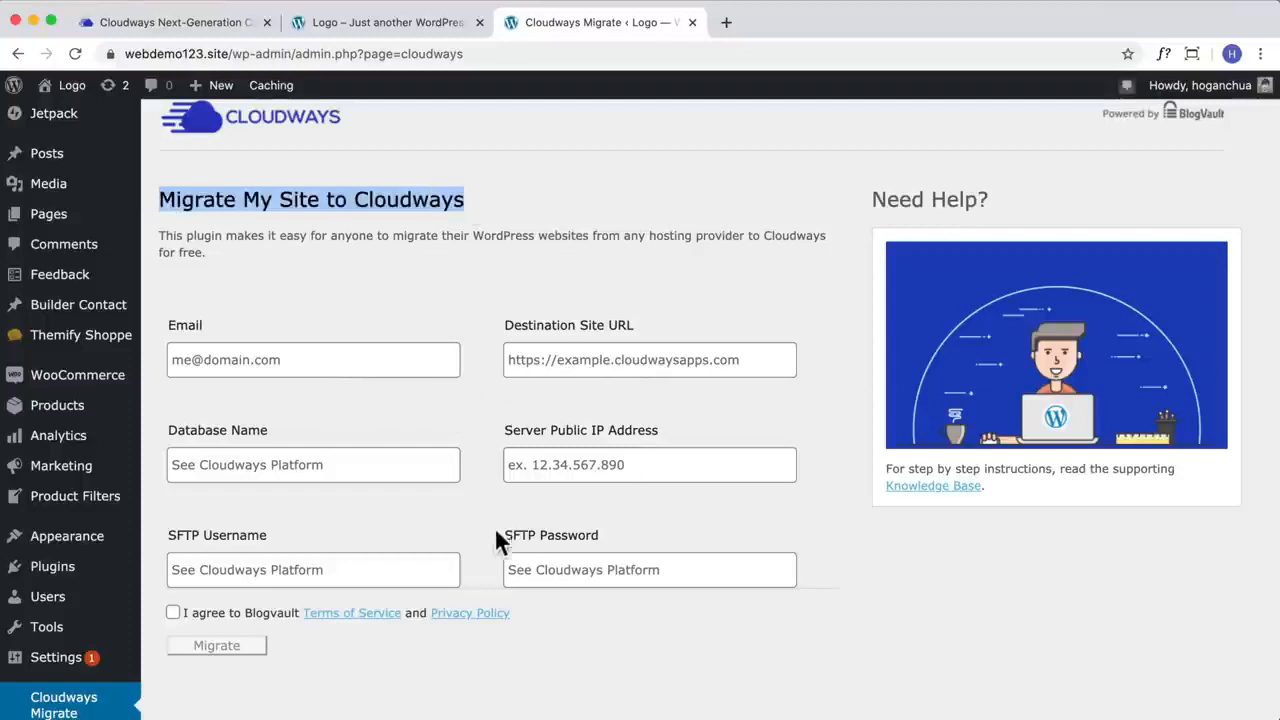
# Step: Copy the public IP 172.105.185.174 from the Cloudways server's master credentials into the migration form's Server Public IP Address
pyautogui.click(193, 30)
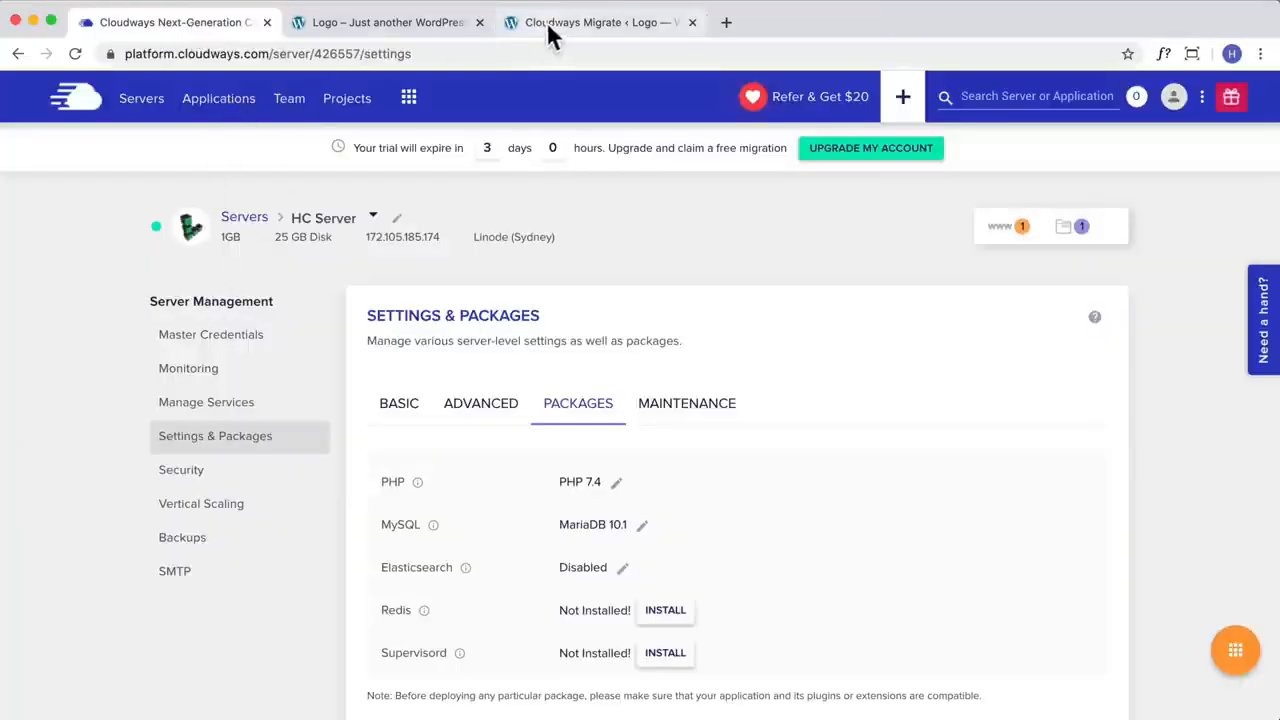
pyautogui.click(217, 338)
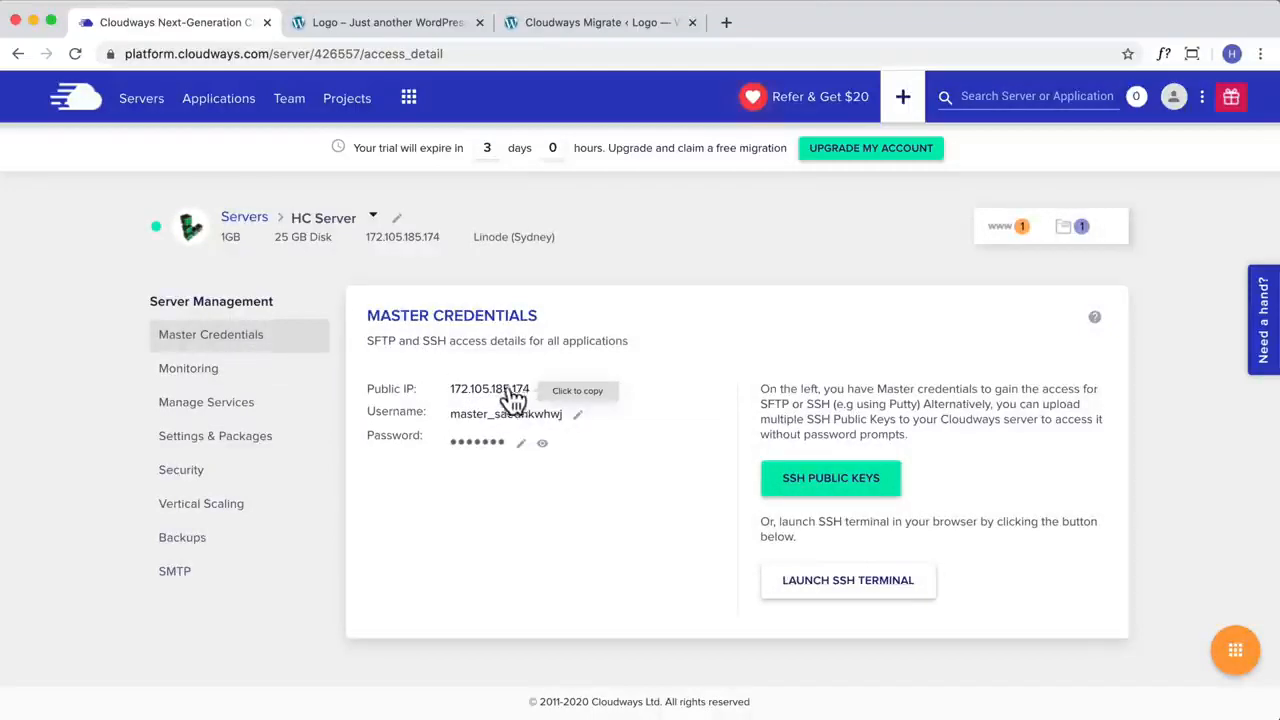
pyautogui.click(540, 26)
pyautogui.click(694, 466)
pyautogui.write('172.105.185.174')
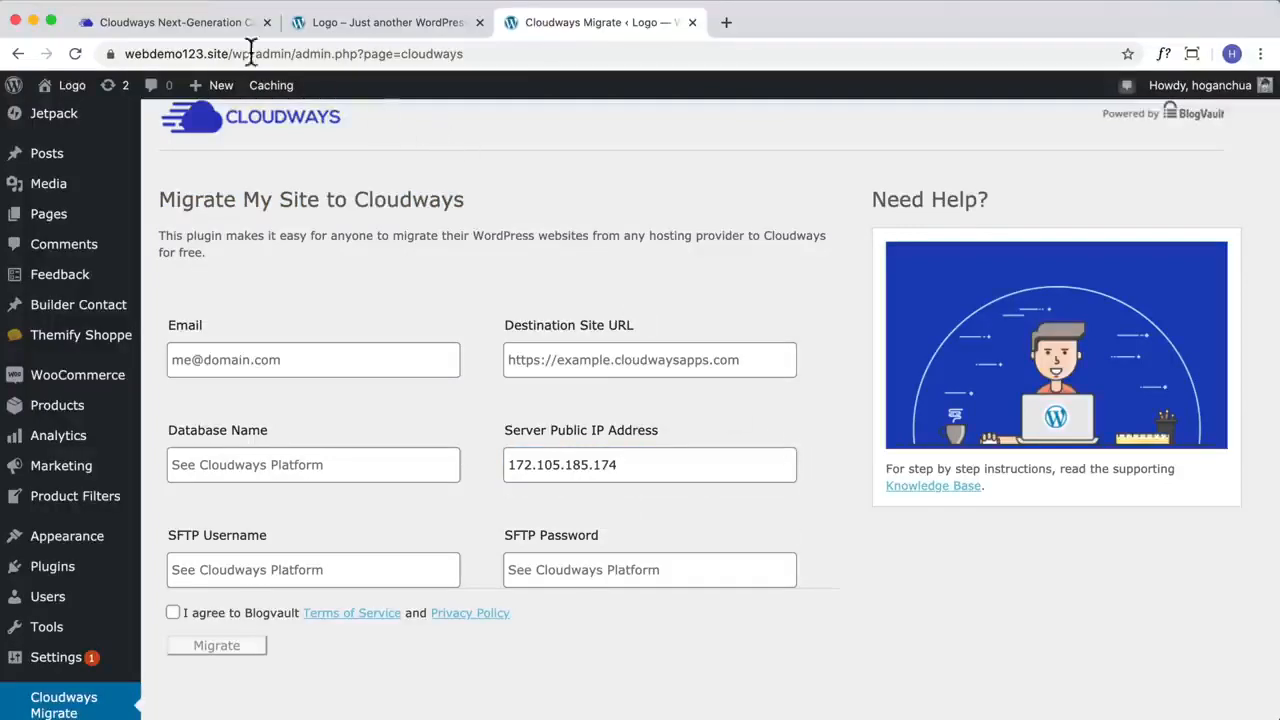
# Step: Copy the master username from the Cloudways server's master credentials into the migration form's SFTP Username
pyautogui.click(207, 30)
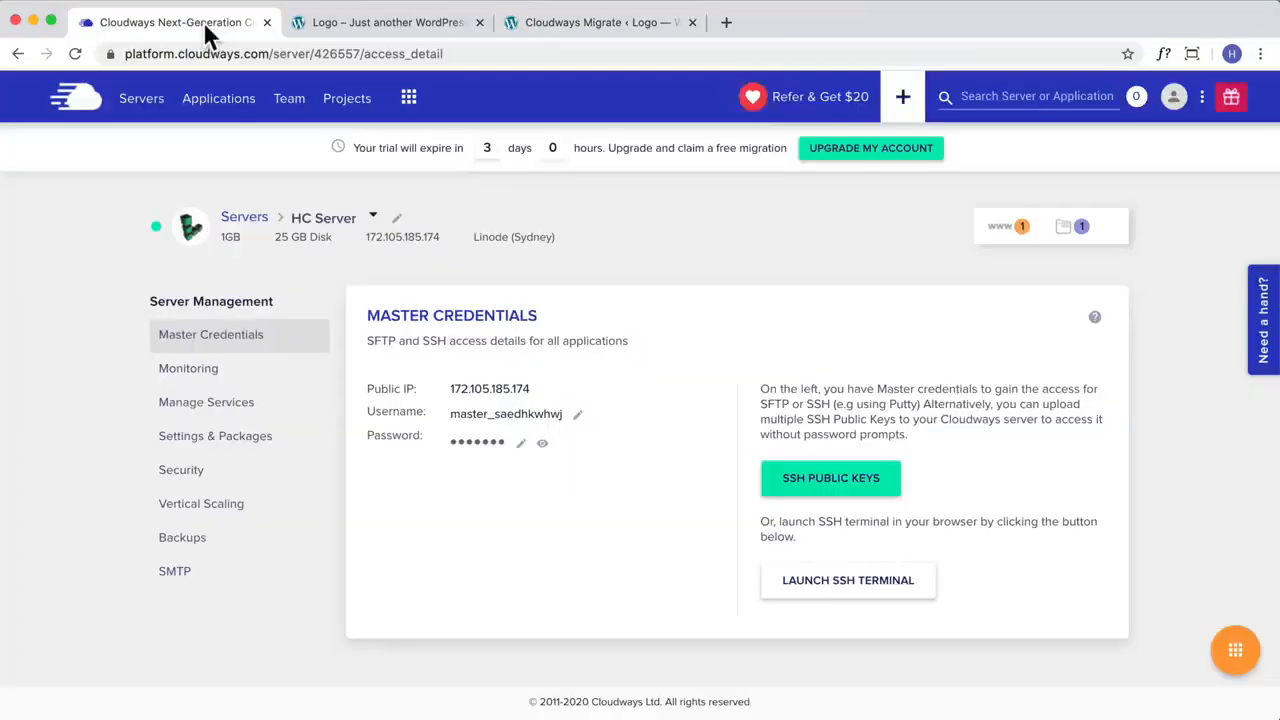
pyautogui.click(520, 425)
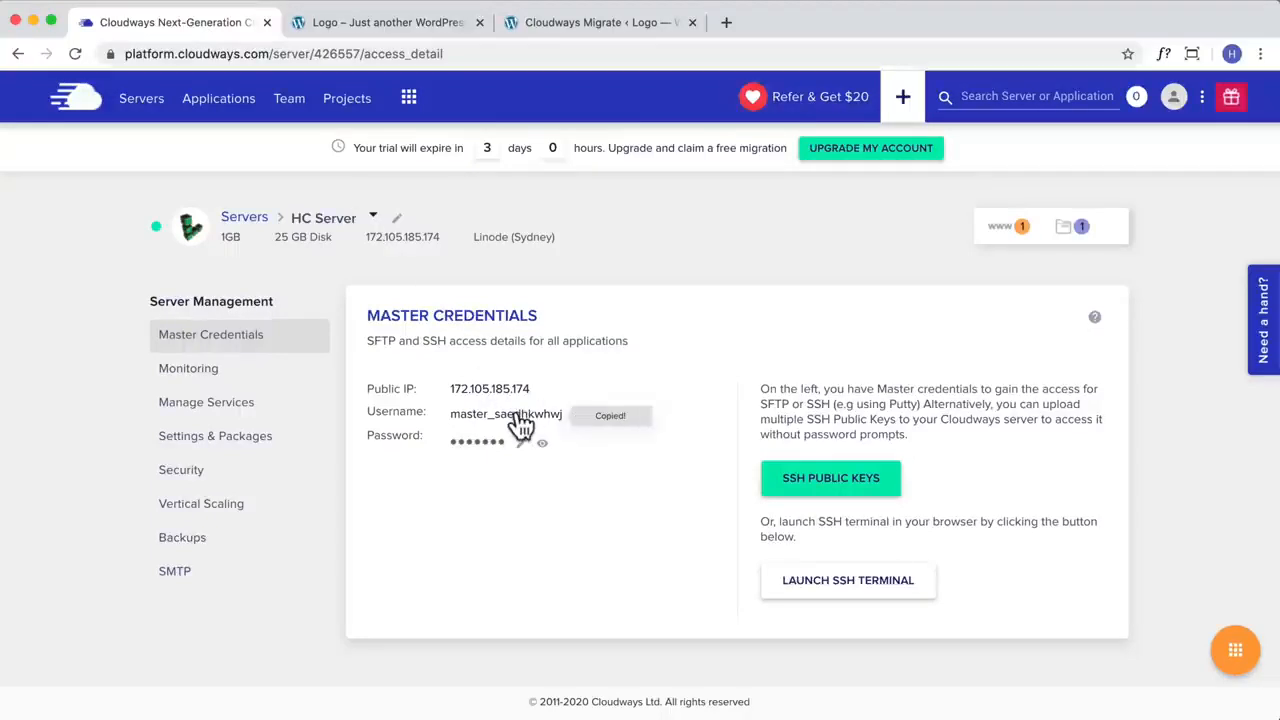
pyautogui.click(557, 28)
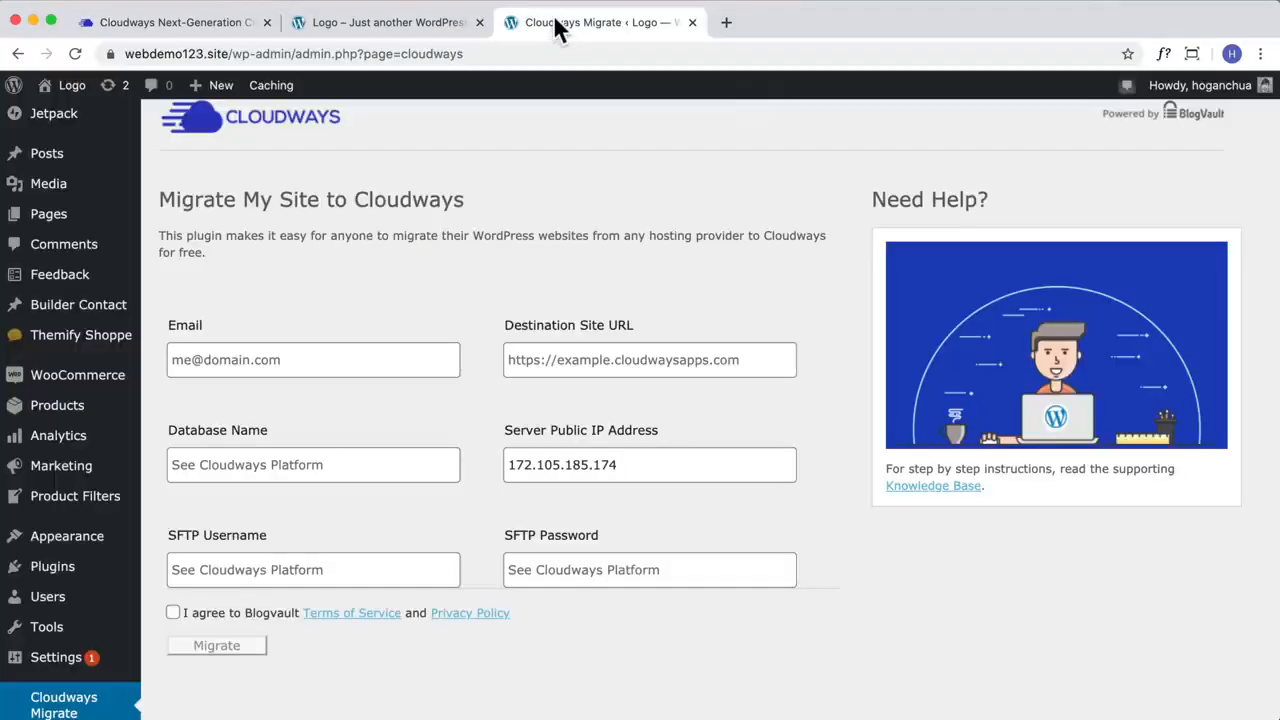
pyautogui.click(394, 565)
pyautogui.write('master_saedhkwhwj')
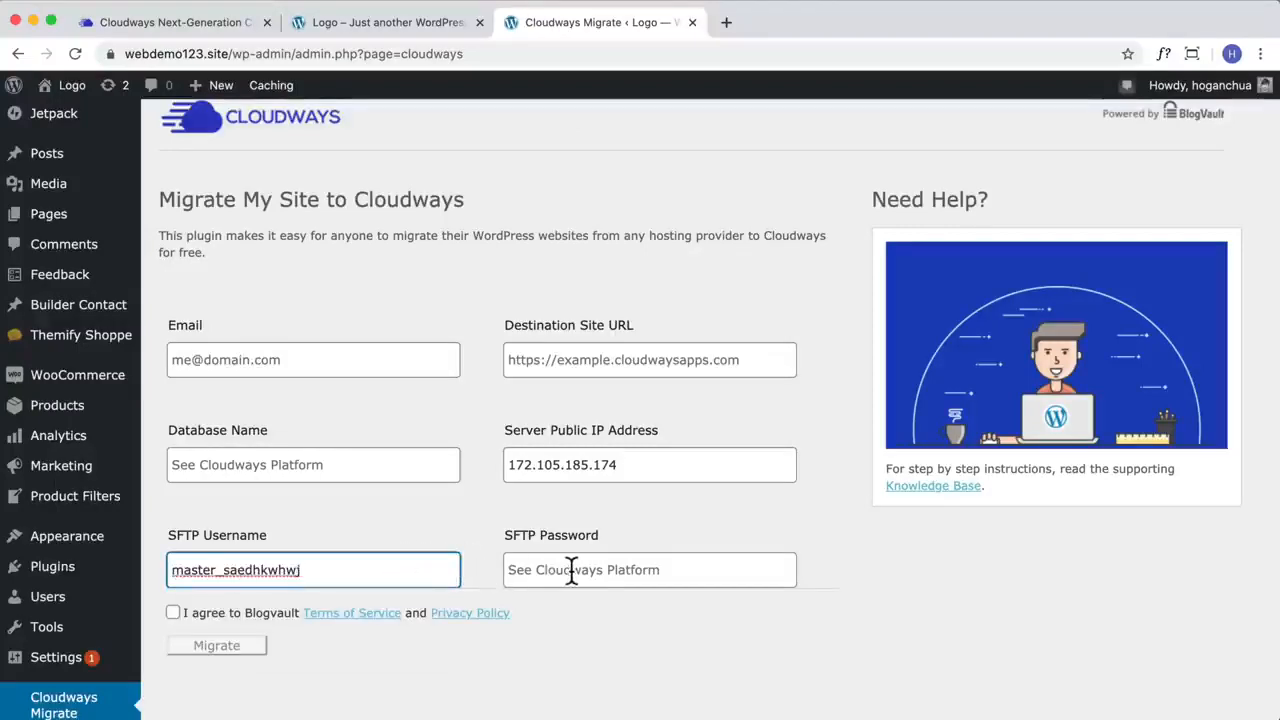
# Step: Copy the master password from the Cloudways server's master credentials into the migration form's SFTP Password
pyautogui.click(565, 570)
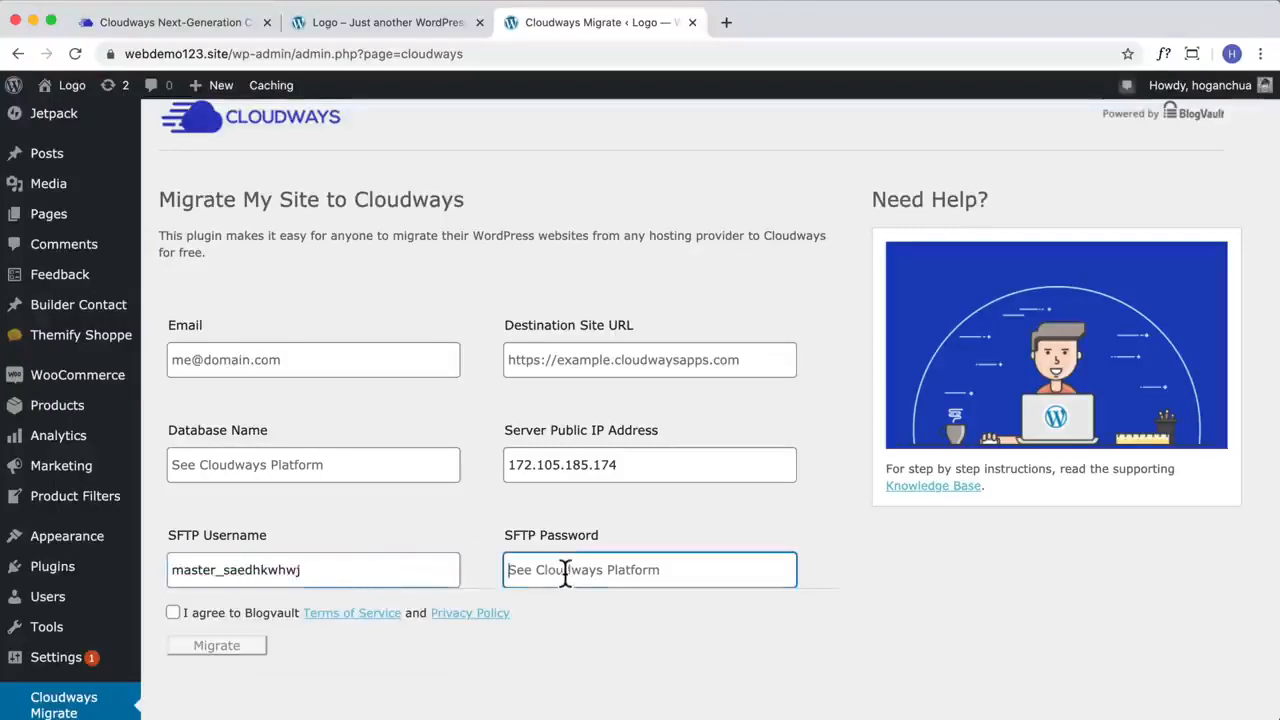
pyautogui.click(399, 22)
pyautogui.click(190, 26)
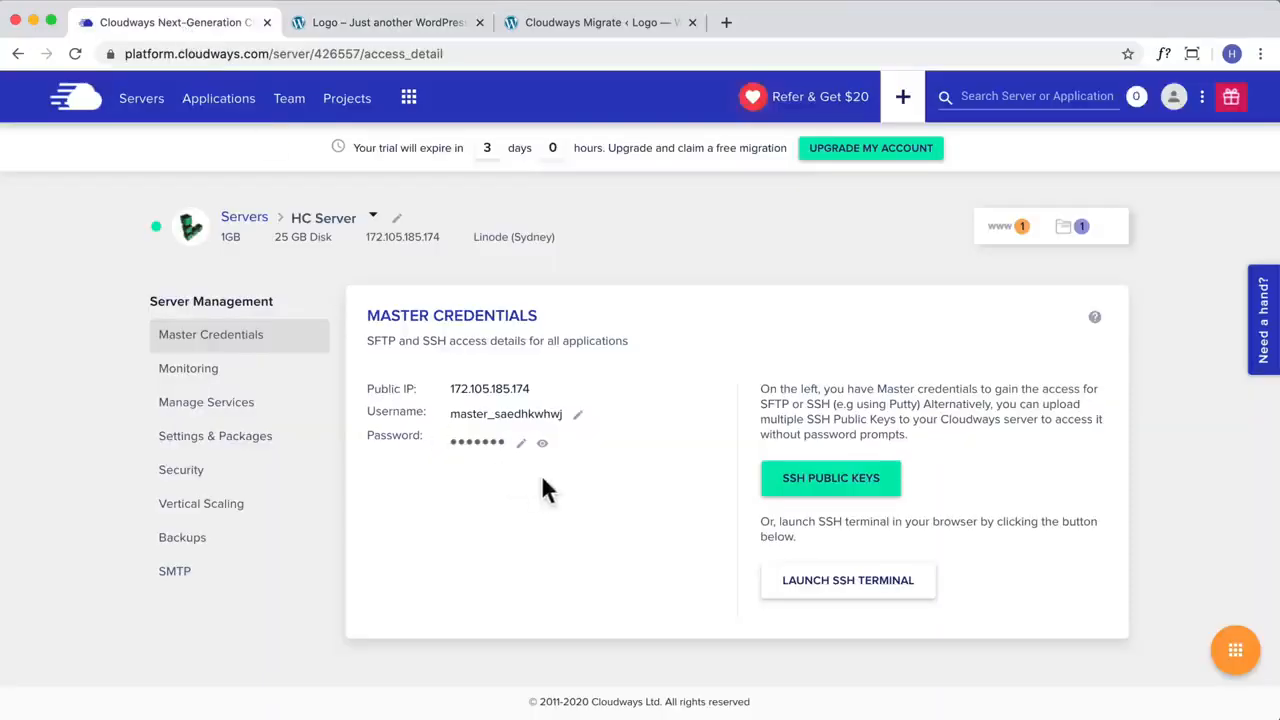
pyautogui.click(477, 445)
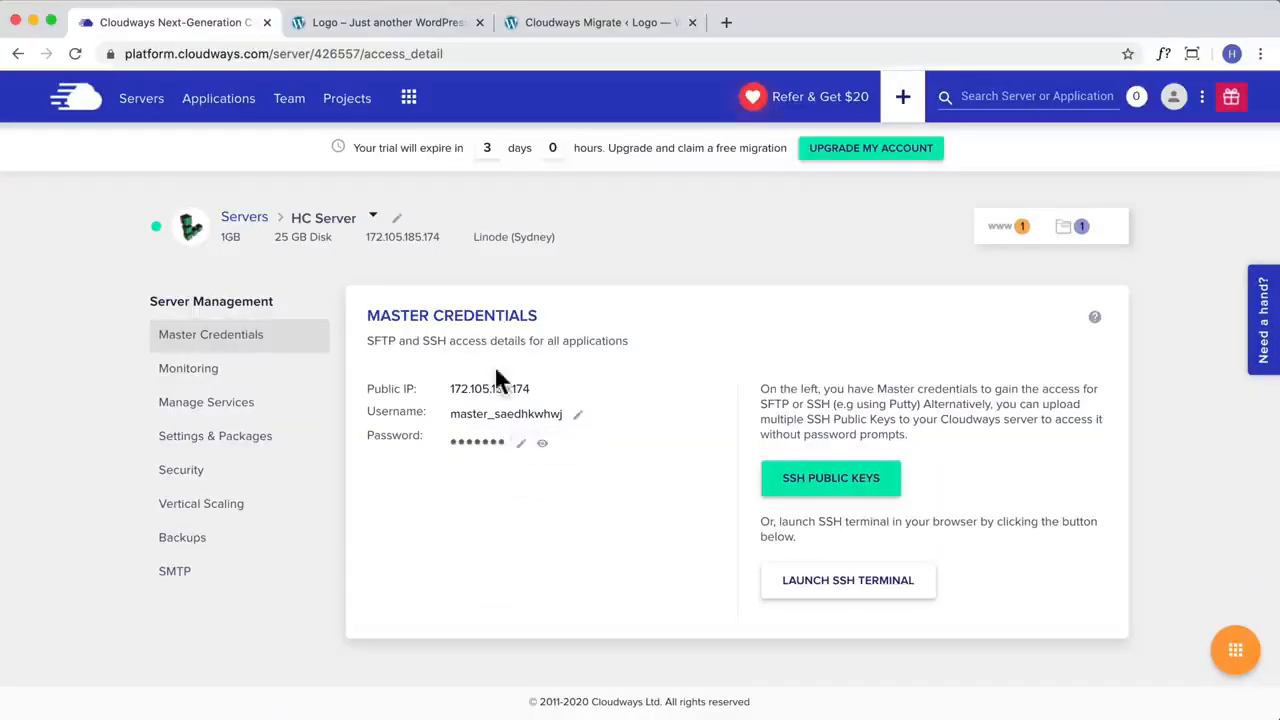
pyautogui.click(551, 24)
pyautogui.press('super+v')
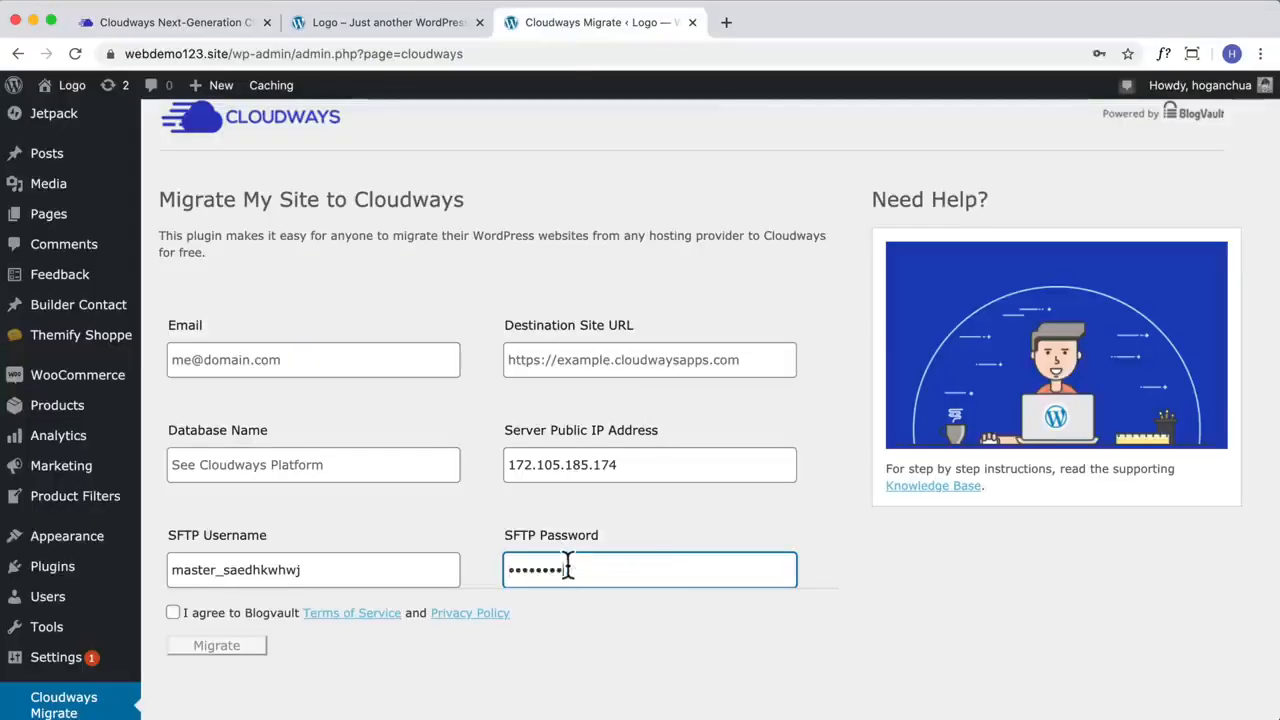
# Step: Fill in the migration form's Email with the suggested saved e-mail address
pyautogui.click(302, 358)
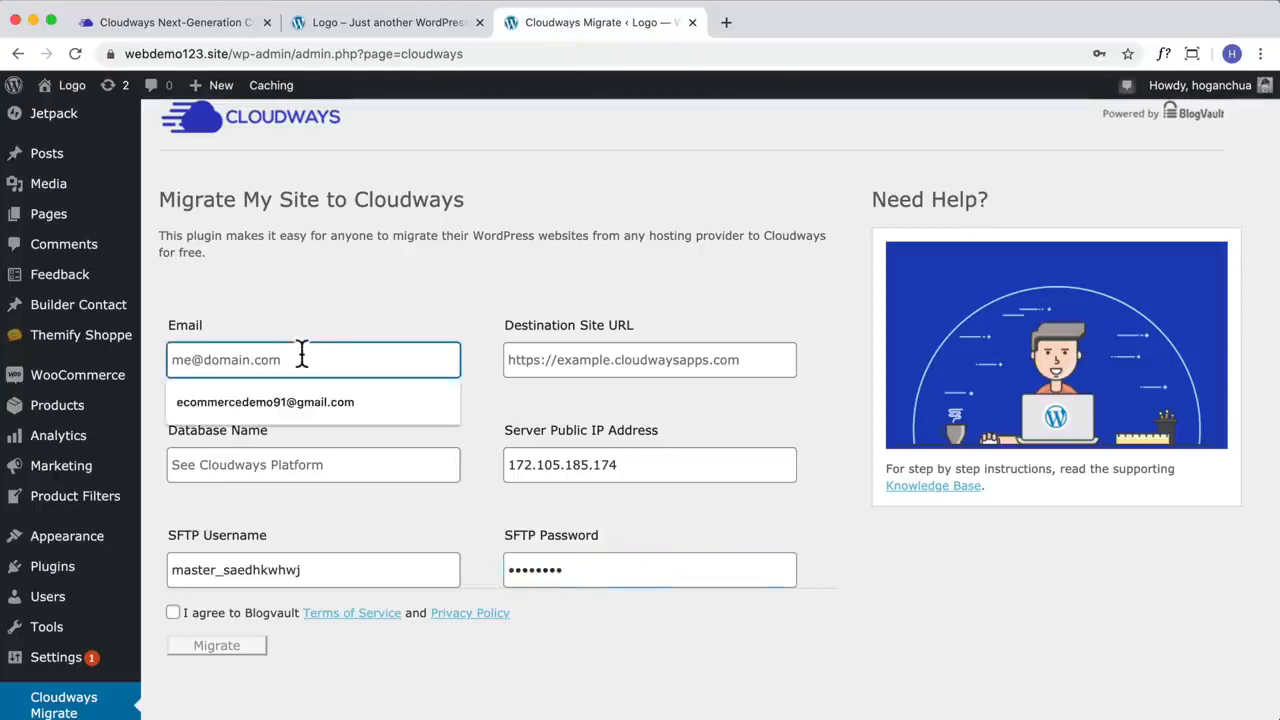
pyautogui.click(290, 408)
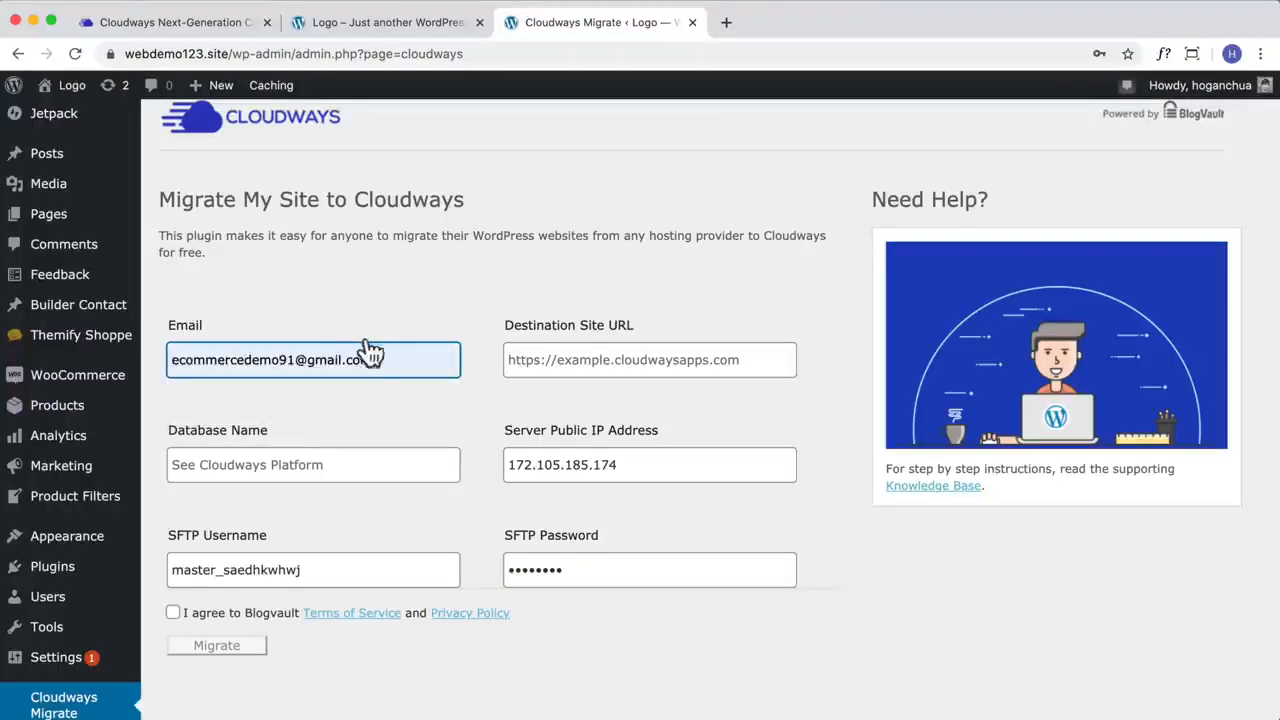
pyautogui.moveTo(394, 360); pyautogui.dragTo(57, 343)
pyautogui.click(318, 291)
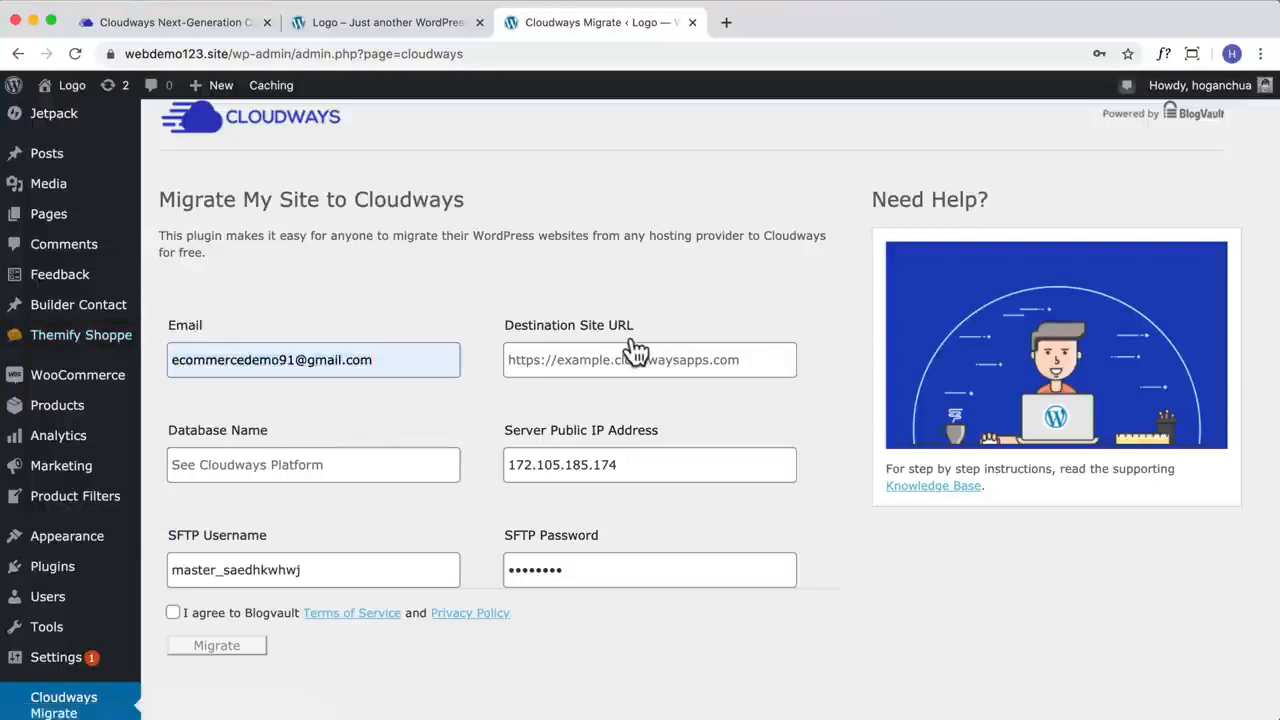
# Step: Copy the Cloudways site's address, wordpress-426557-1338499.cloudwaysapps.com, into the migration form's Destination Site URL
pyautogui.click(588, 362)
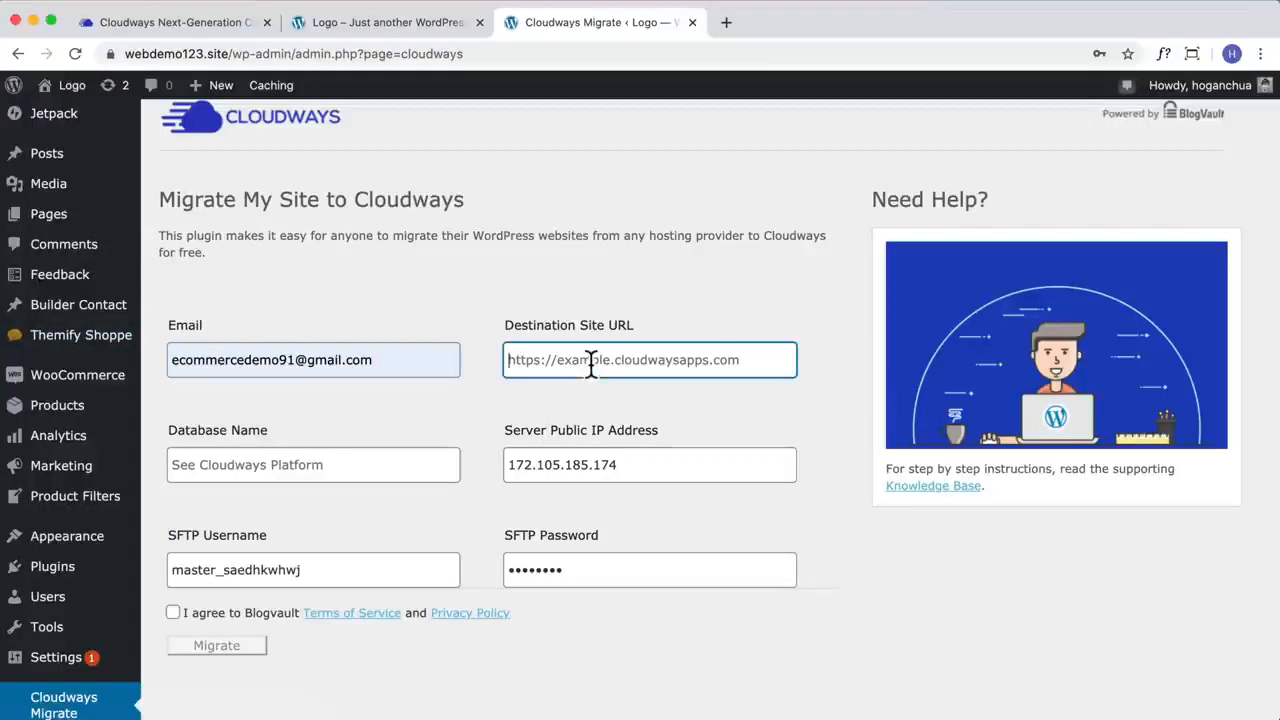
pyautogui.click(324, 26)
pyautogui.click(298, 54)
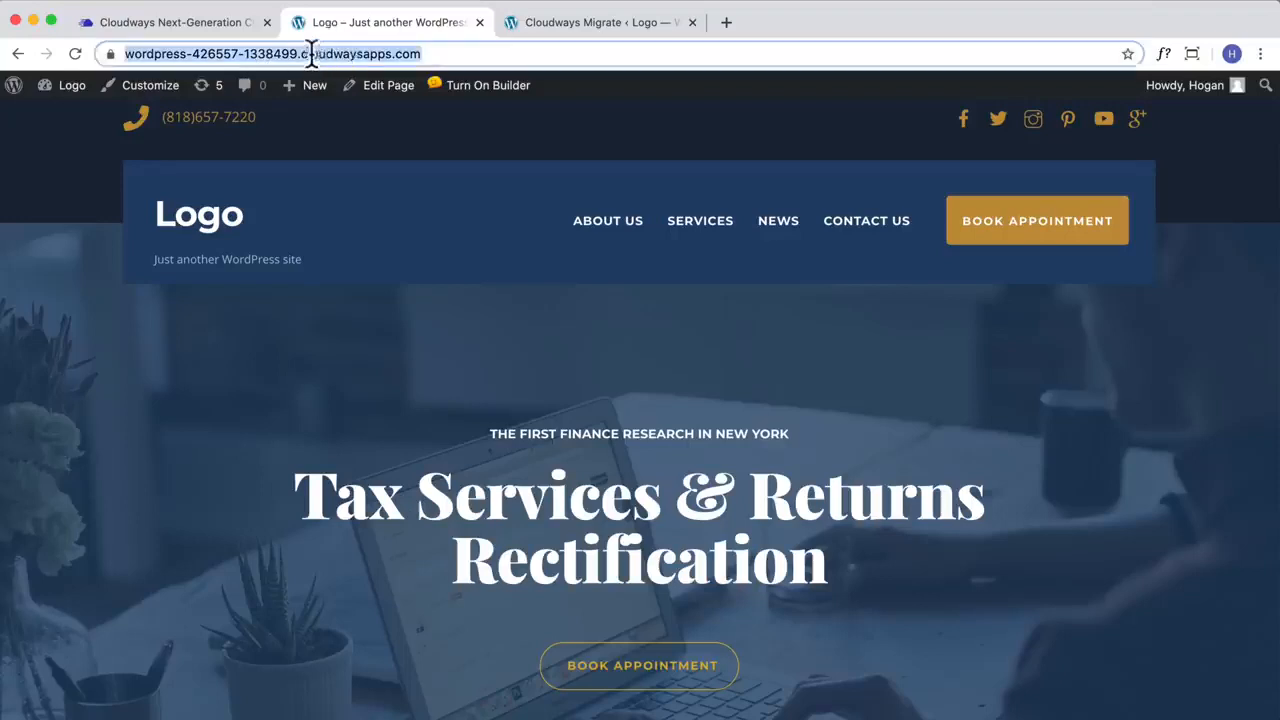
pyautogui.rightClick(346, 54)
pyautogui.click(380, 166)
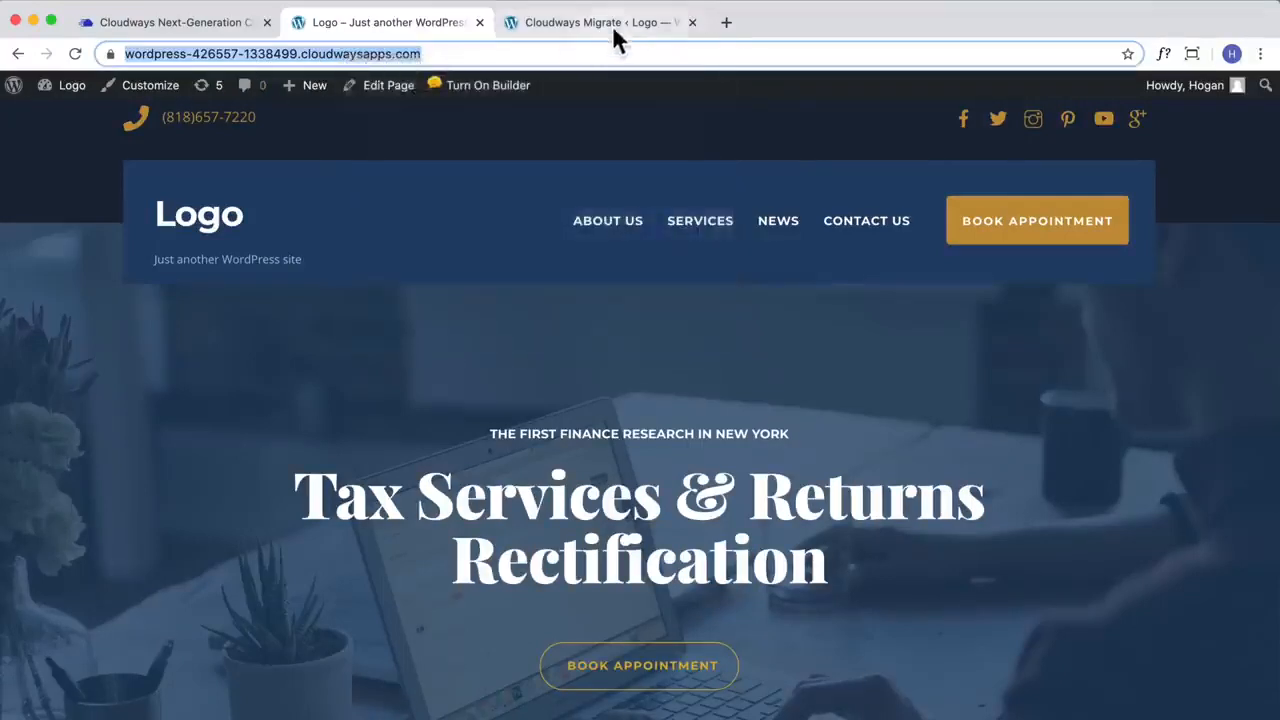
pyautogui.click(612, 25)
pyautogui.press('super+v')
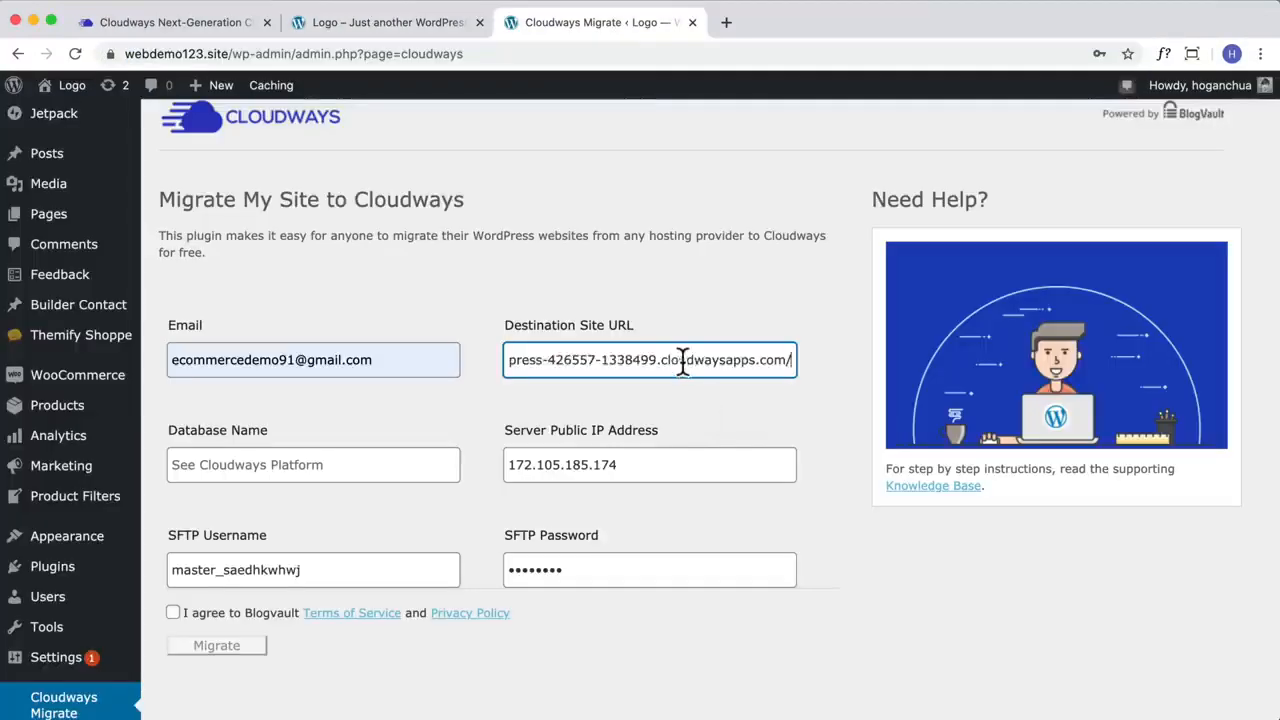
# Step: Copy the DB name umdpfqacxj from the eCommerce Demo application's MySQL access details into the migration form's Database Name
pyautogui.click(400, 460)
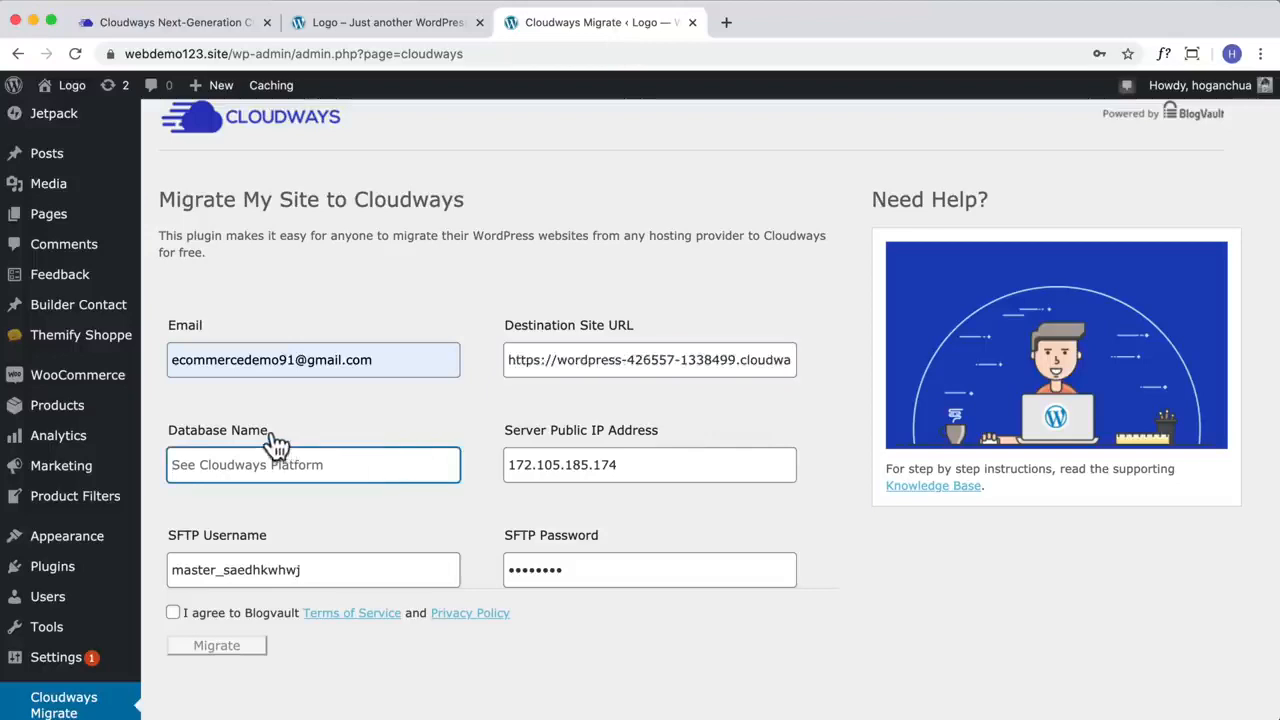
pyautogui.click(237, 30)
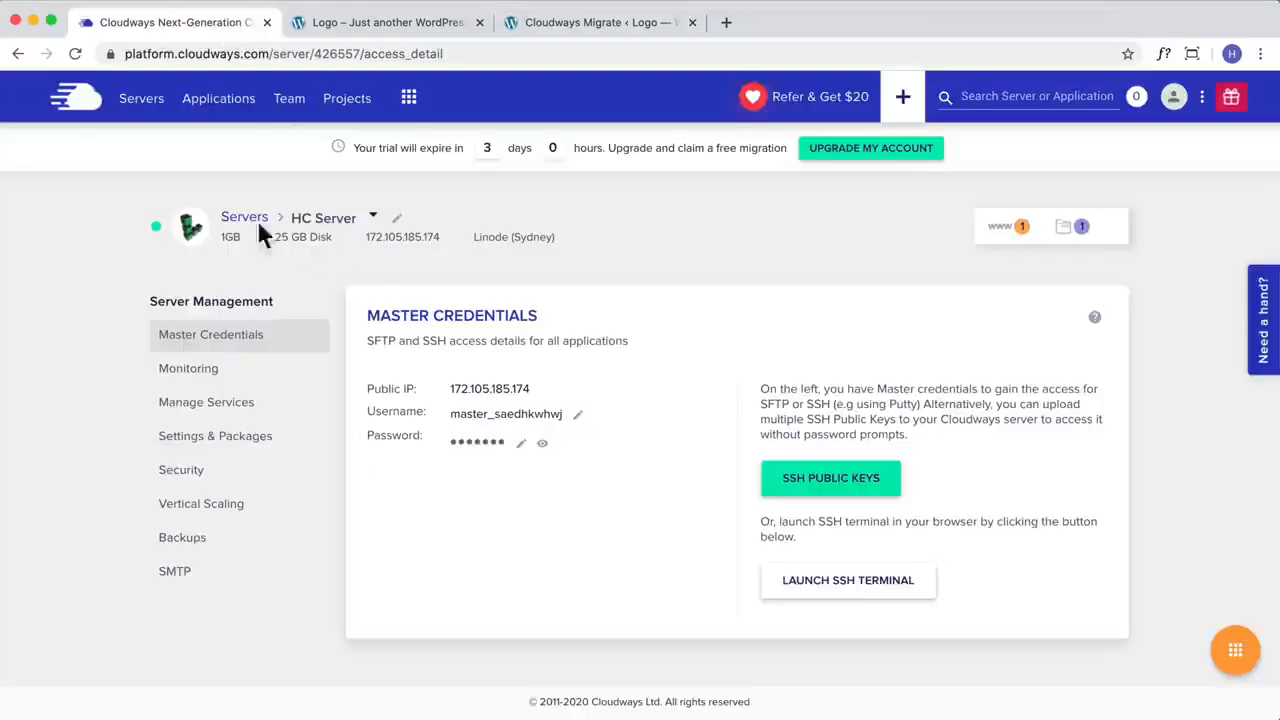
pyautogui.click(225, 104)
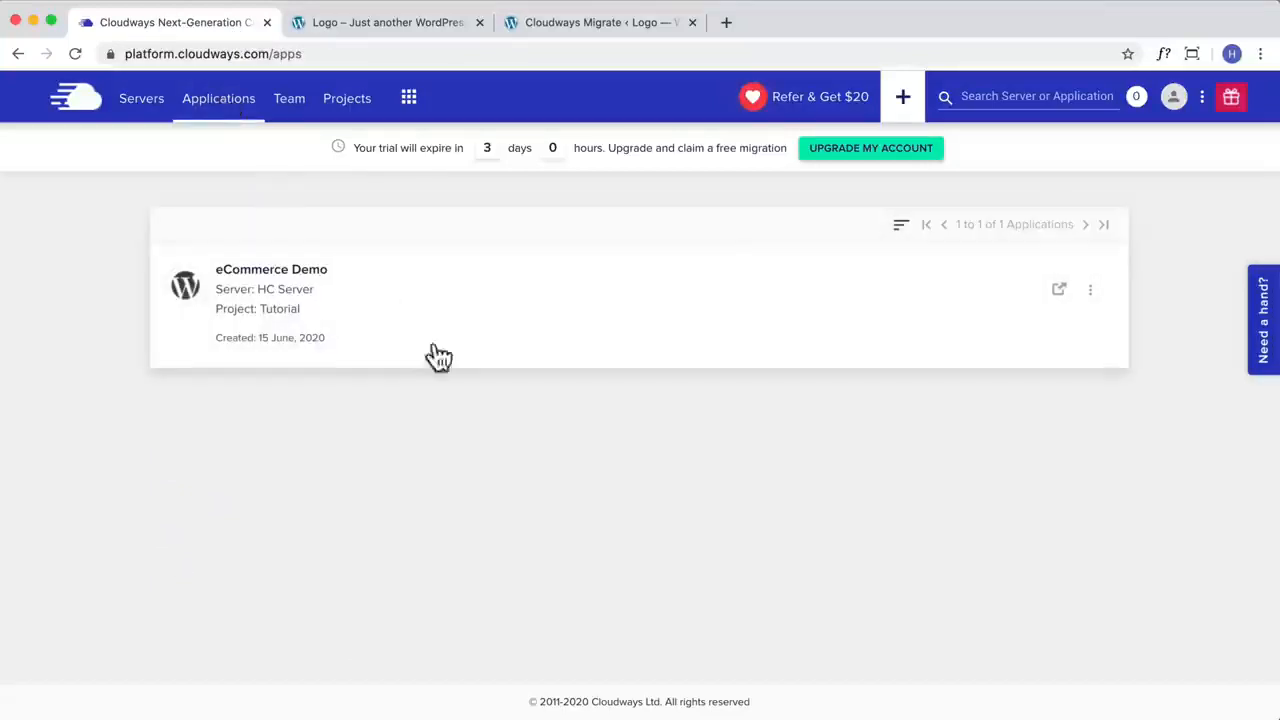
pyautogui.click(303, 342)
pyautogui.scroll(-2, 555, 369)
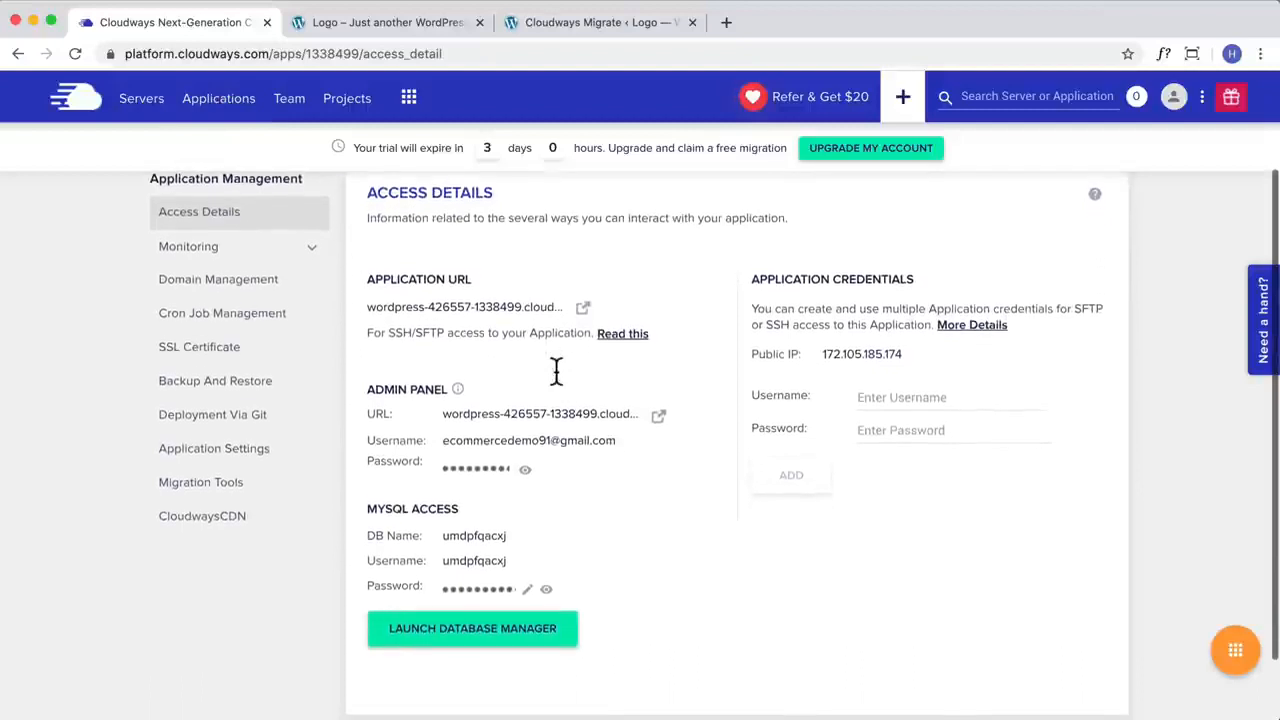
pyautogui.click(476, 537)
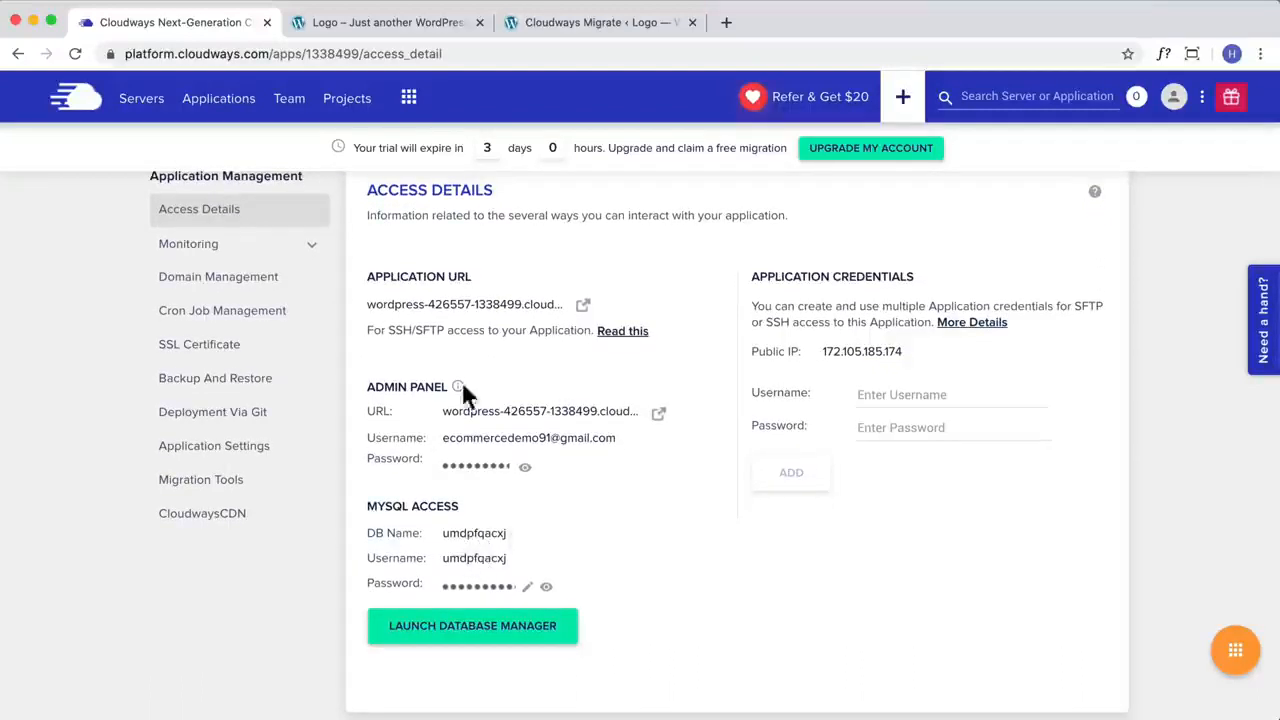
pyautogui.click(437, 24)
pyautogui.click(538, 22)
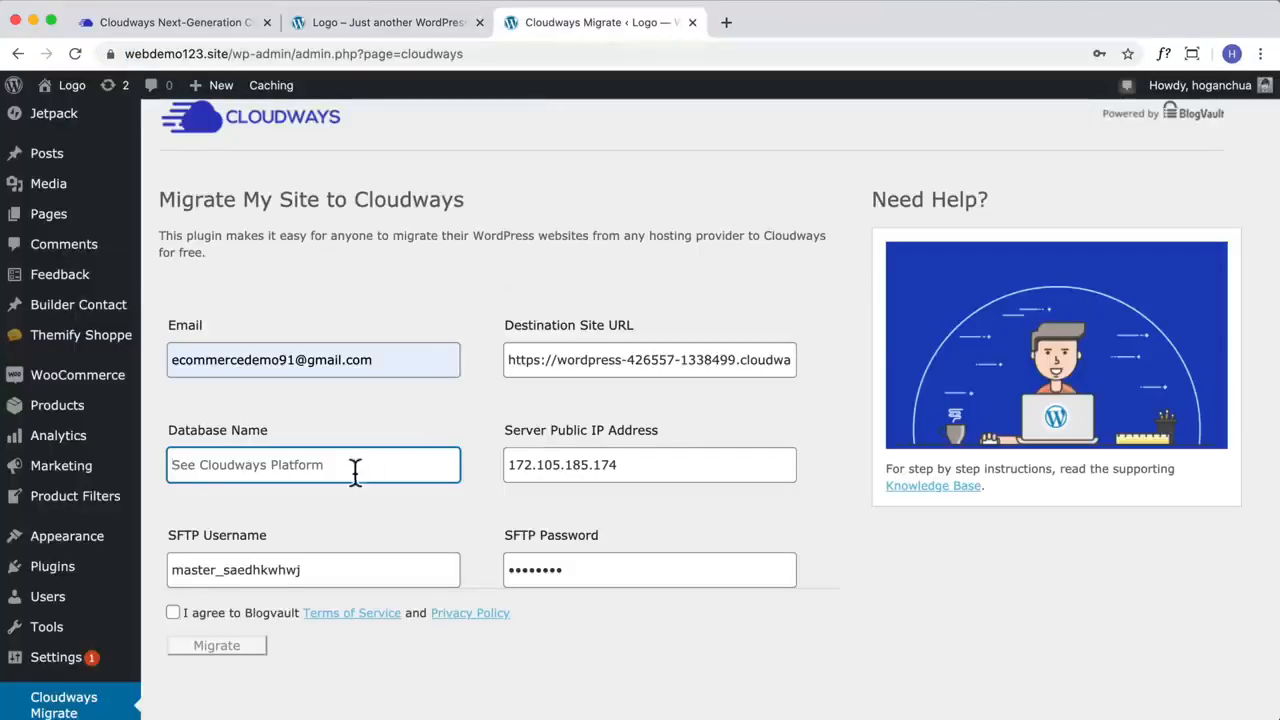
pyautogui.press('super+v')
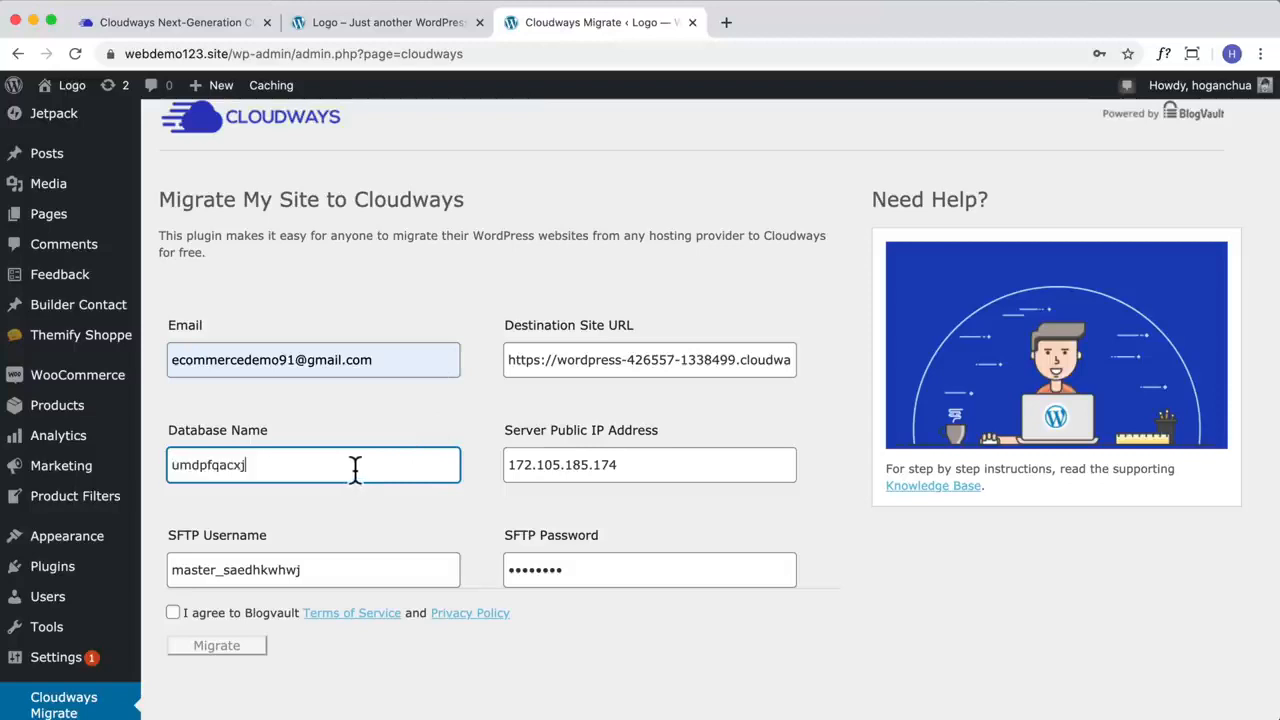
# Step: Agree to the Blogvault Terms of Service and Privacy Policy and start the migration
pyautogui.click(173, 613)
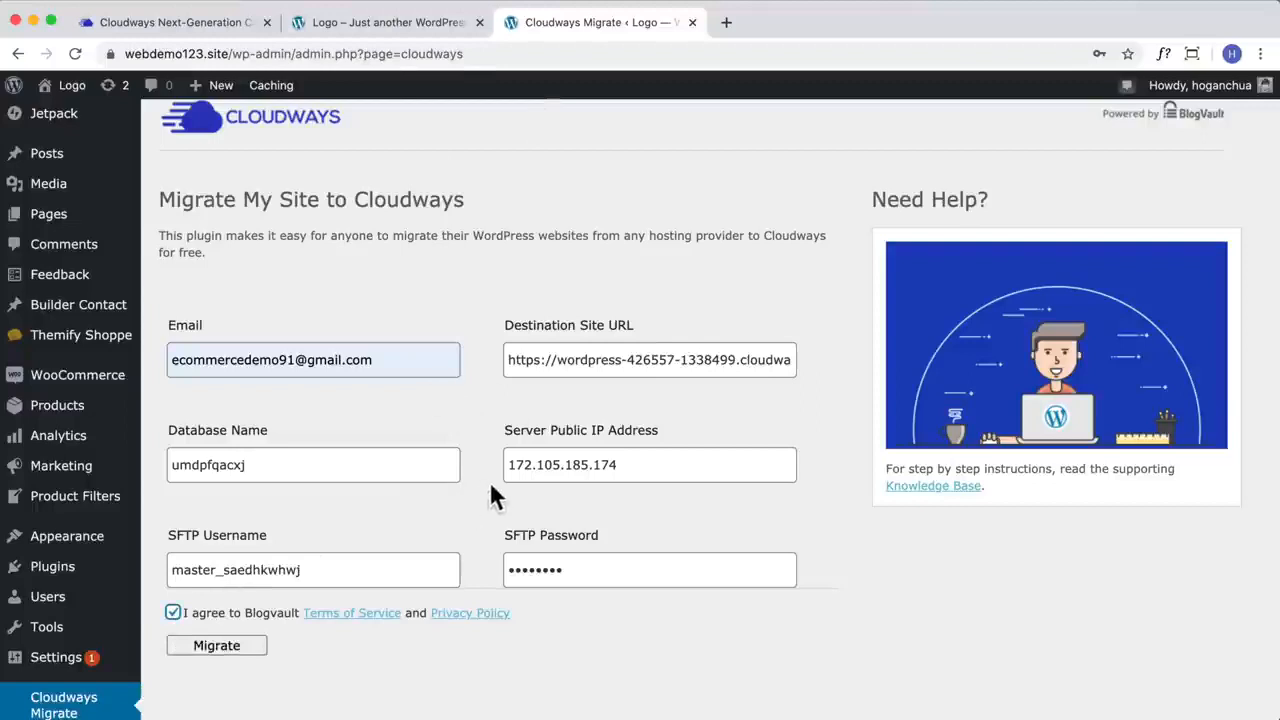
pyautogui.click(215, 24)
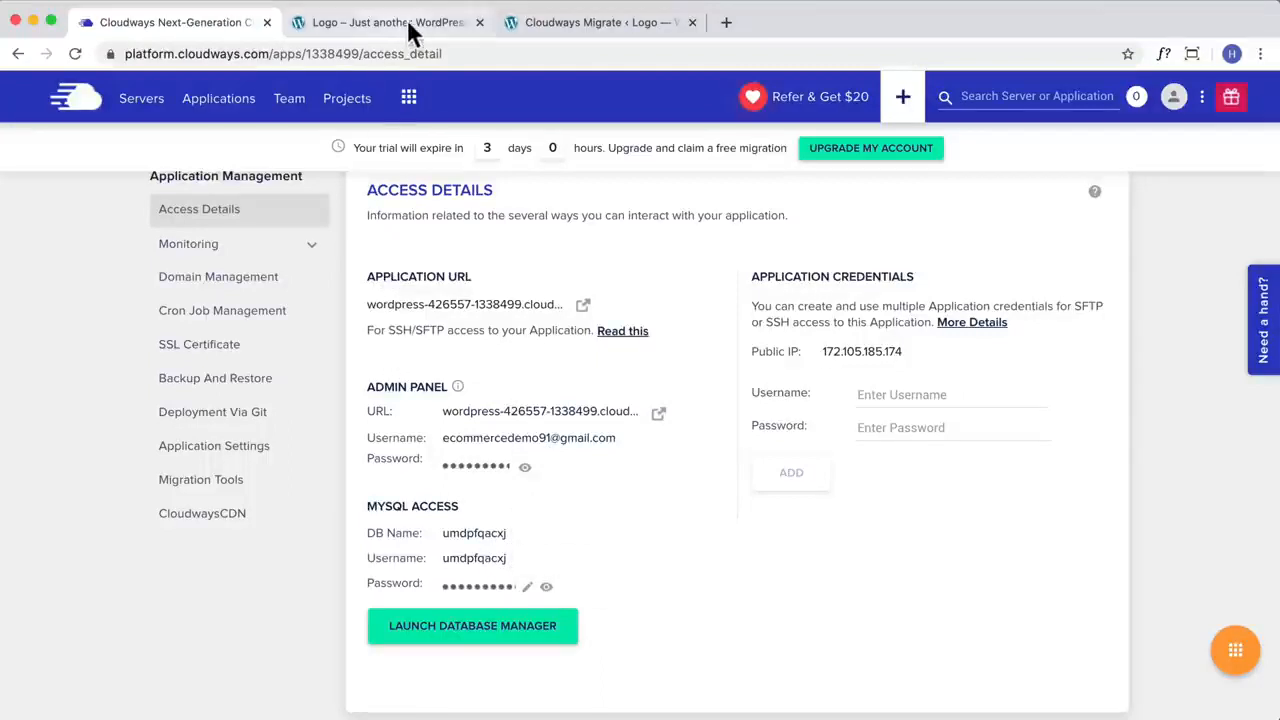
pyautogui.click(590, 23)
pyautogui.scroll(-1, 330, 590)
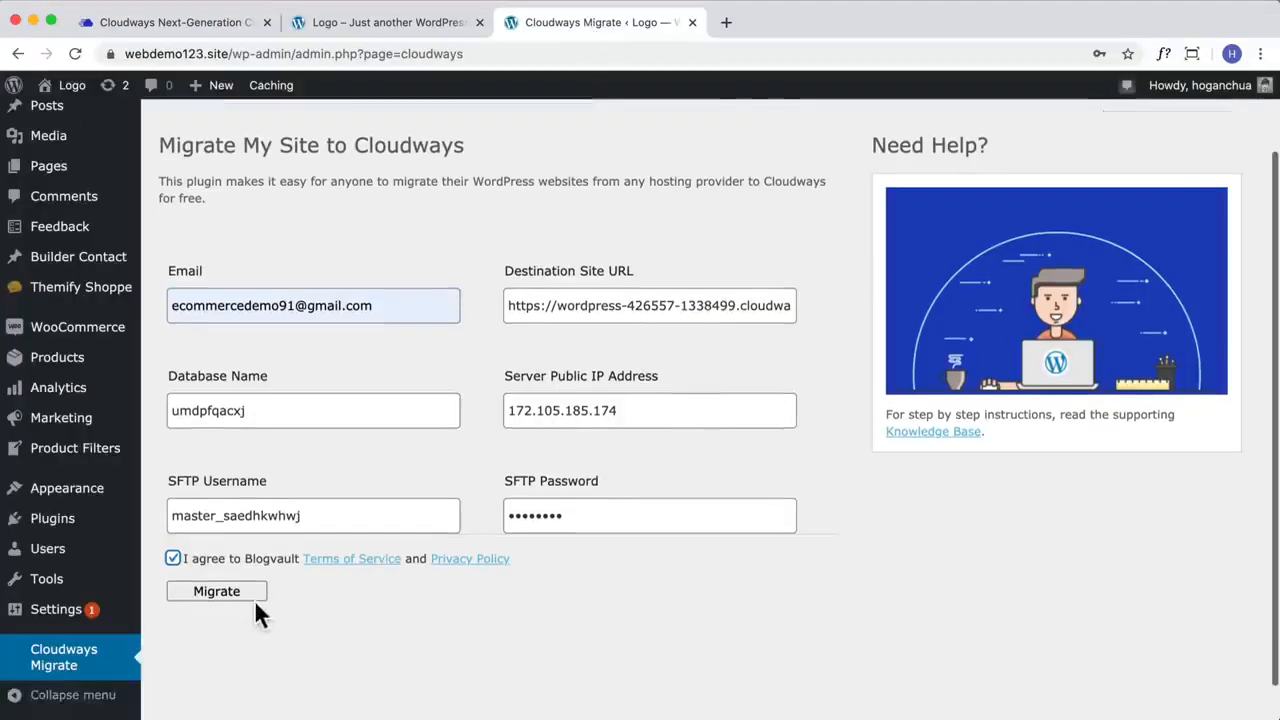
pyautogui.click(246, 588)
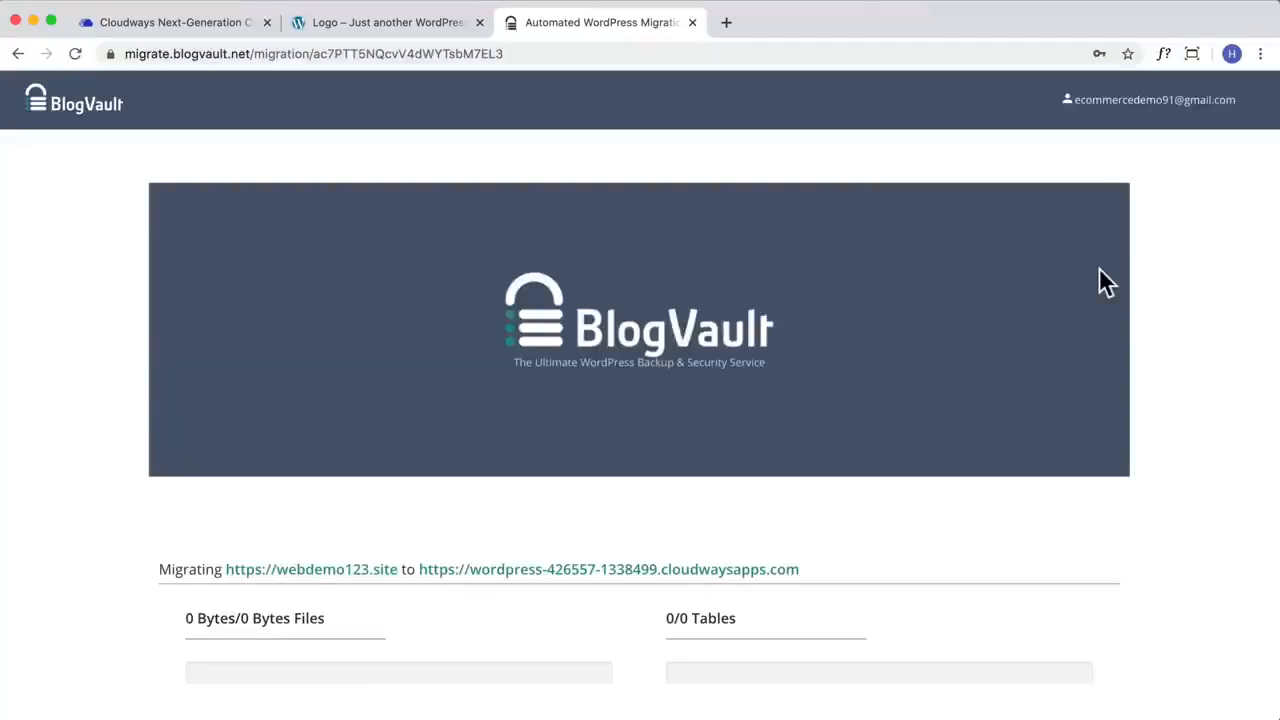
# Step: Check the migration's source and destination addresses, then visit the migrated site and look through its home page
pyautogui.scroll(-5, 931, 386)
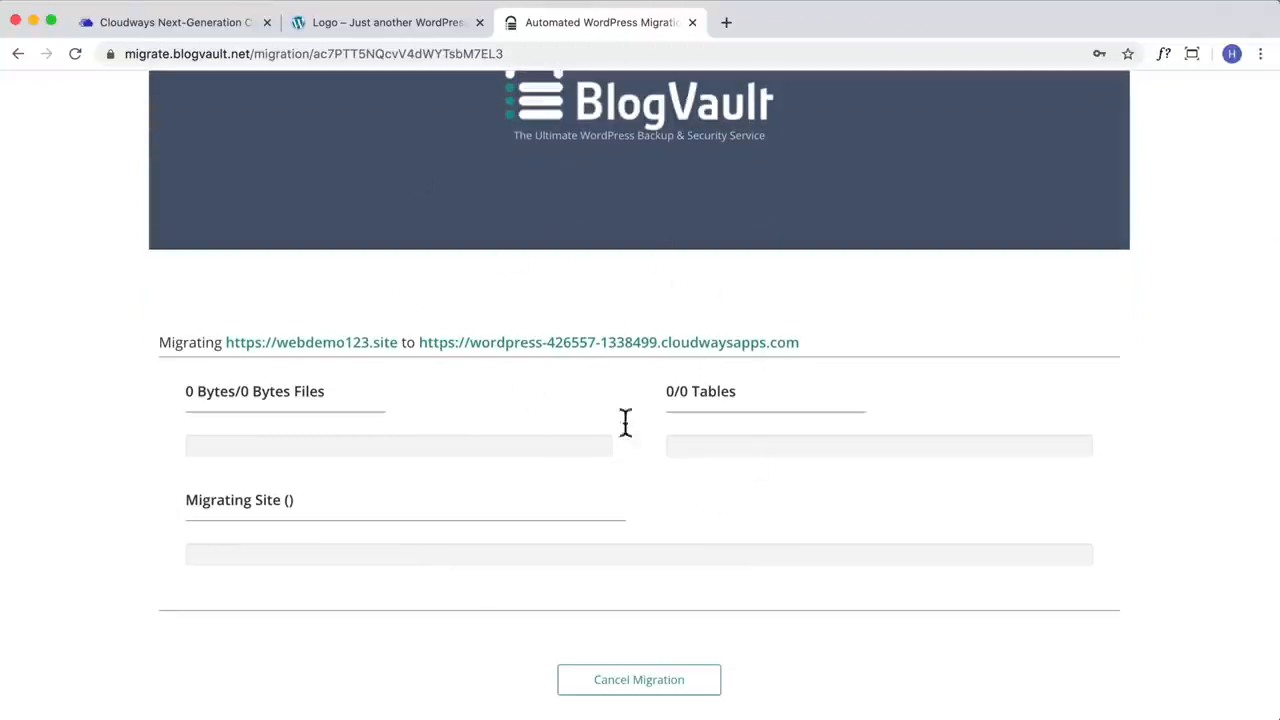
pyautogui.moveTo(398, 342); pyautogui.dragTo(222, 343)
pyautogui.moveTo(800, 343); pyautogui.dragTo(421, 342)
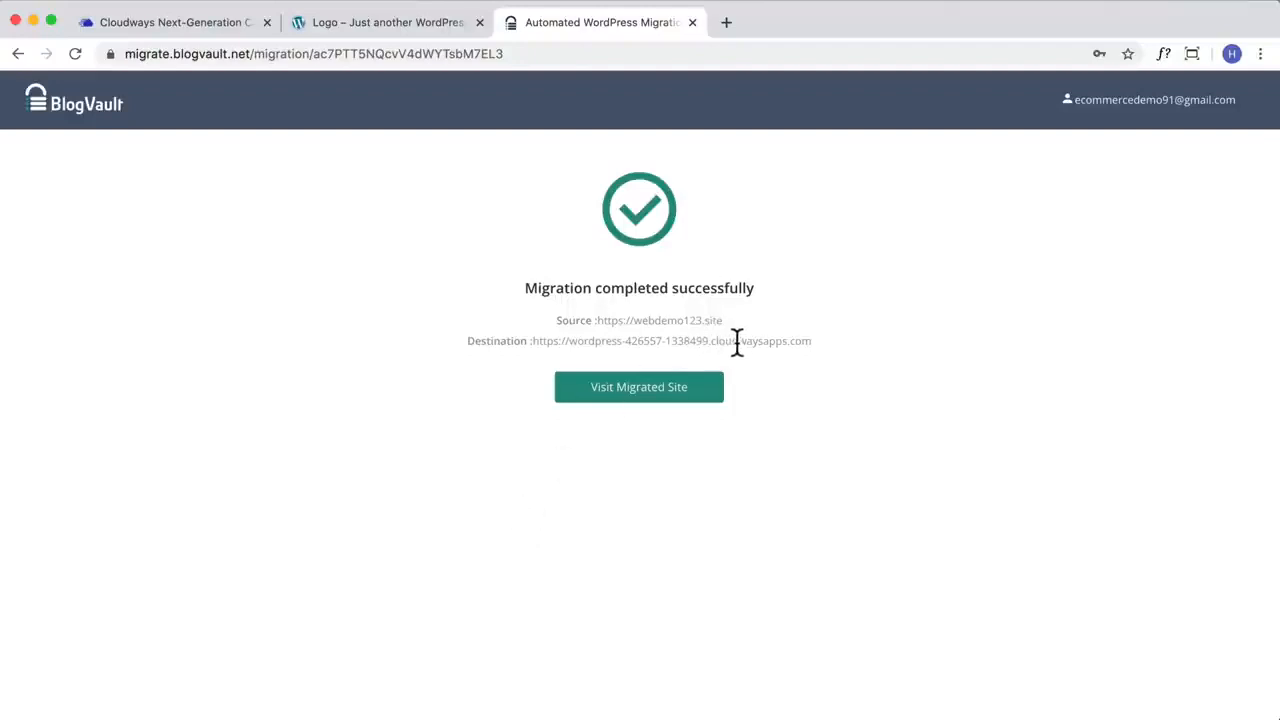
pyautogui.moveTo(826, 343); pyautogui.dragTo(534, 340)
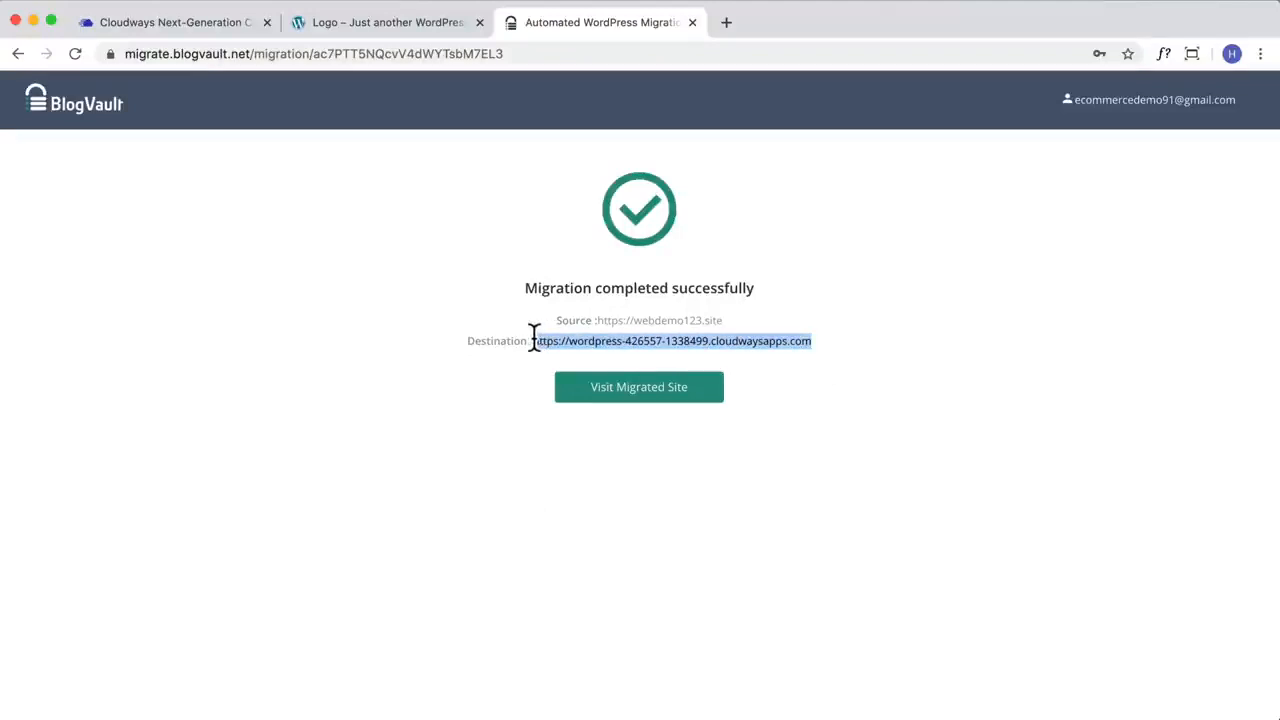
pyautogui.click(622, 407)
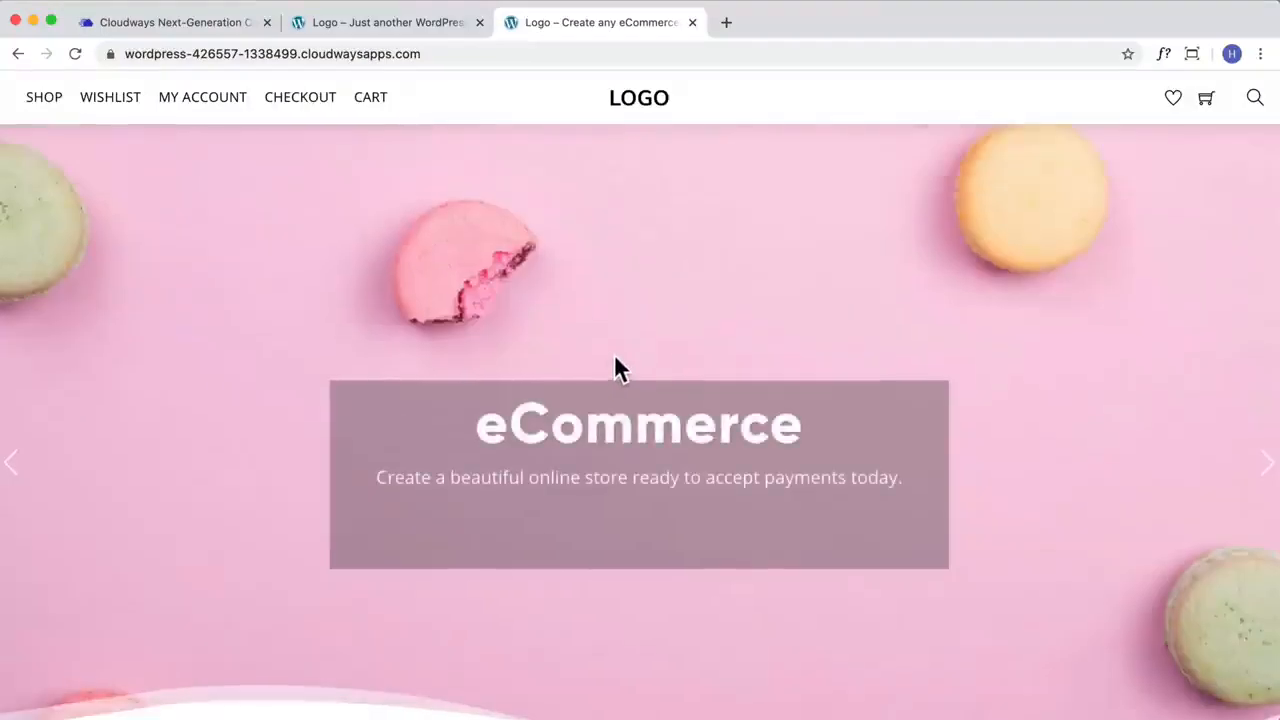
pyautogui.scroll(-15, 614, 353)
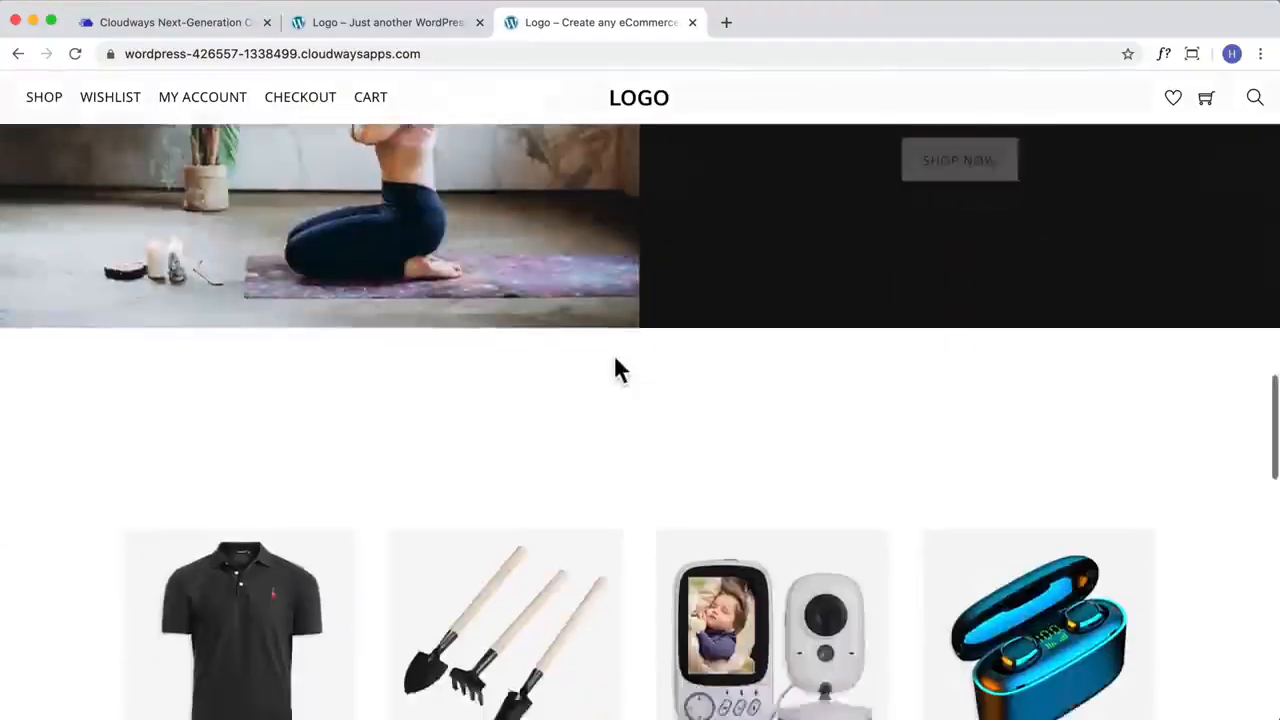
pyautogui.scroll(-10, 614, 370)
pyautogui.scroll(20, 614, 370)
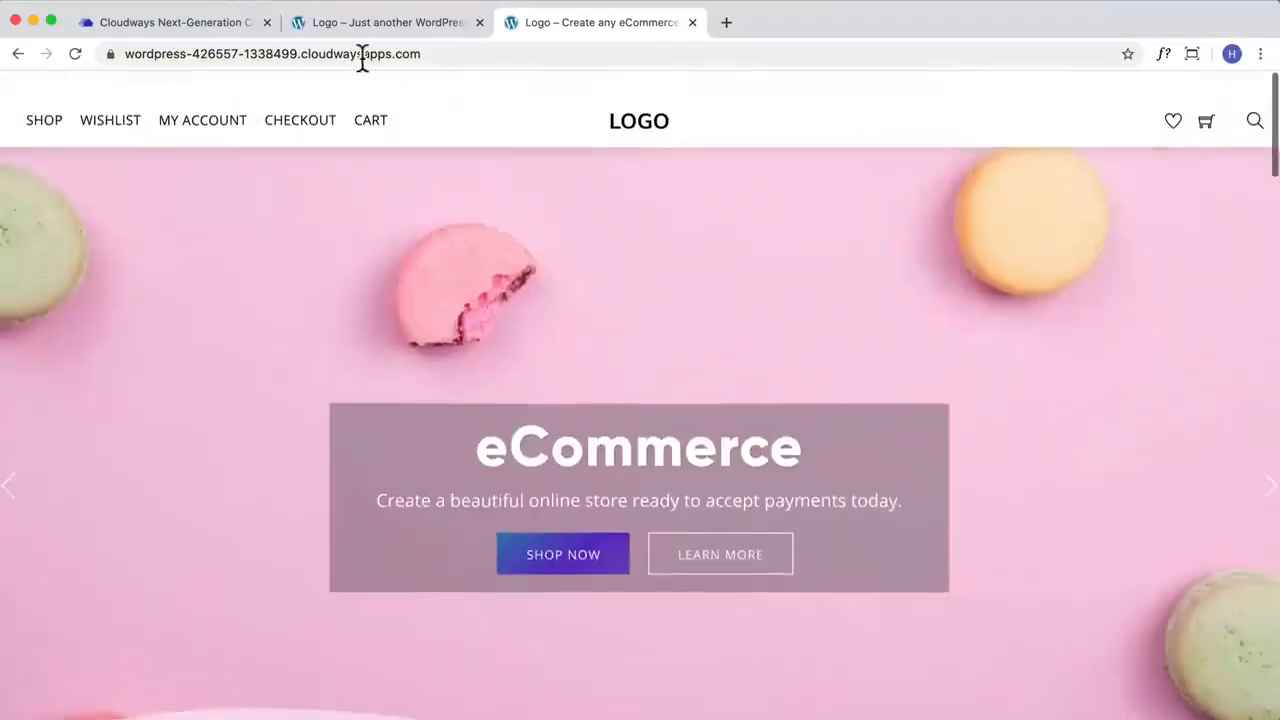
# Step: Open the WordPress admin login page of the migrated site by adding /wp-admin to its address
pyautogui.click(502, 54)
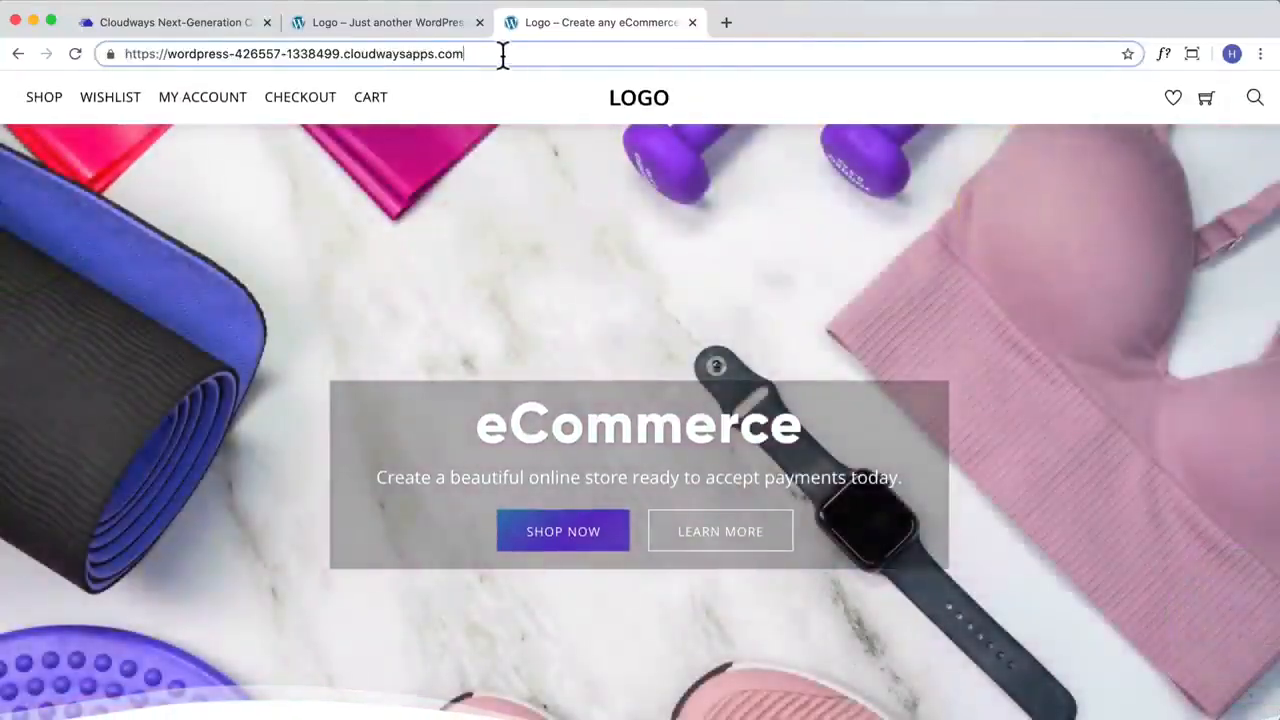
pyautogui.write('/wp-admin')
pyautogui.press('Return')
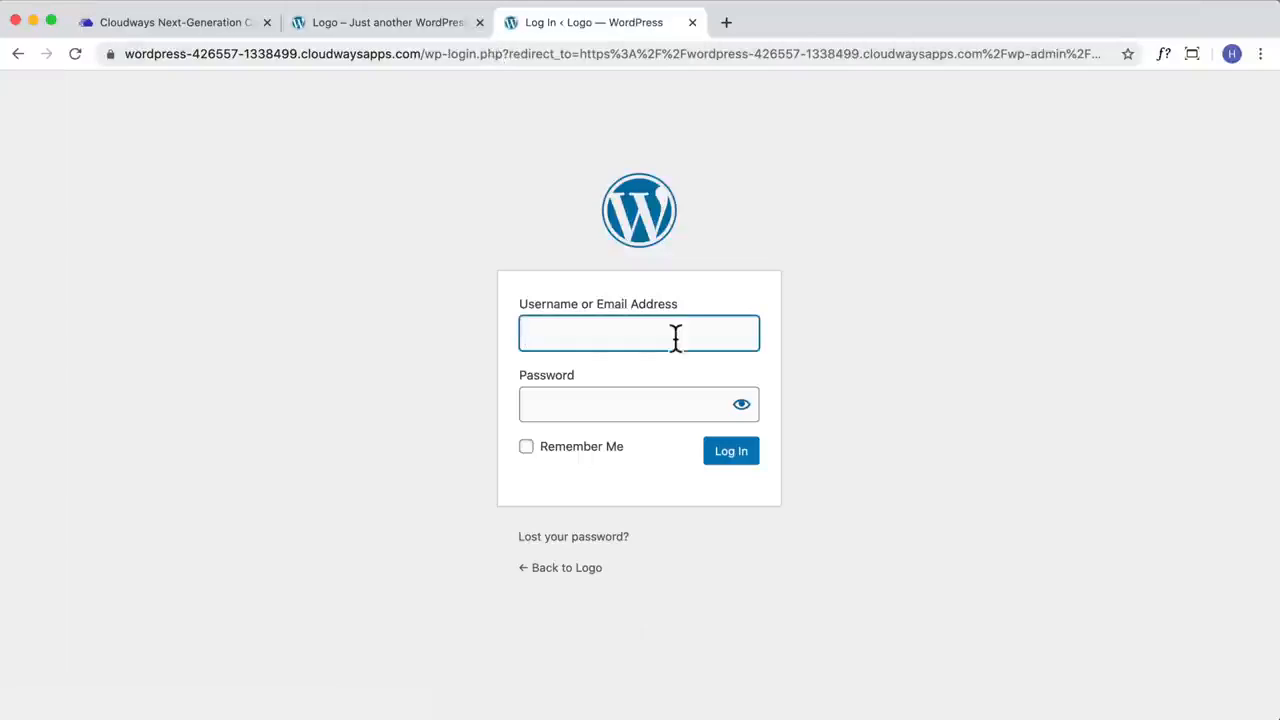
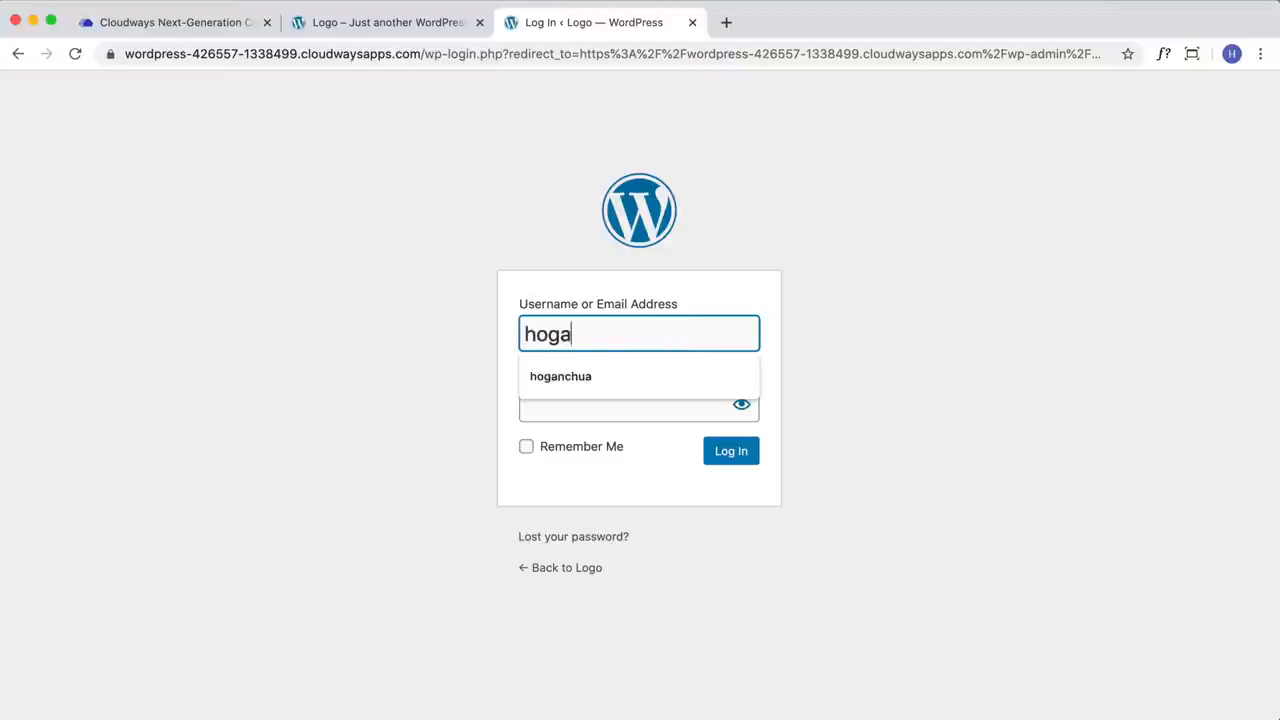
# Step: Log in to the migrated site's WordPress admin with the account's username and password
pyautogui.press('Tab')
pyautogui.write('•••••••••')
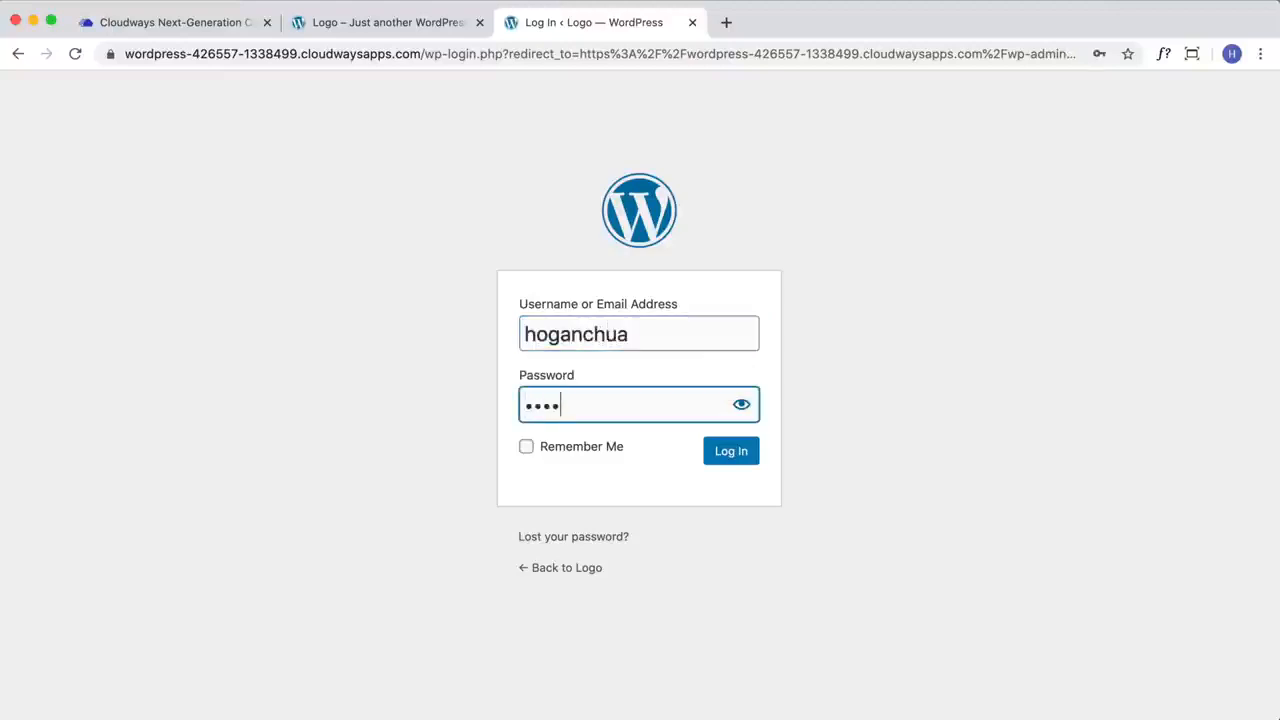
pyautogui.click(728, 460)
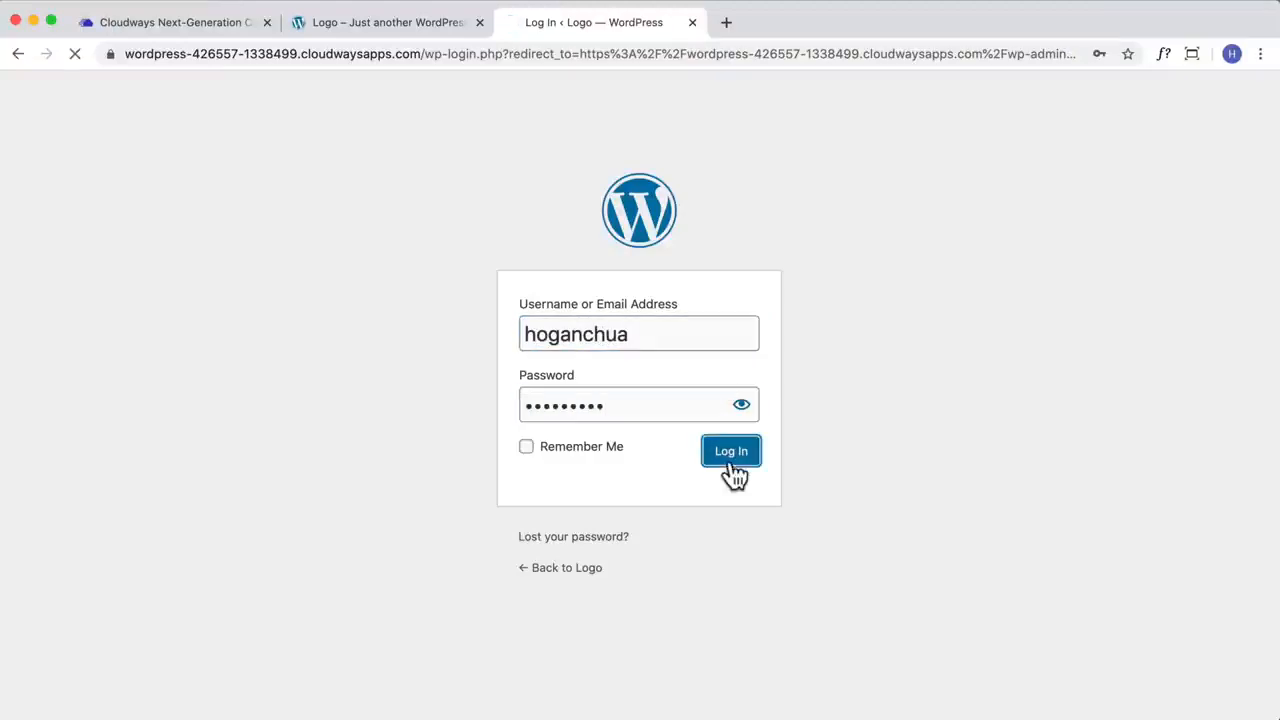
pyautogui.click(201, 25)
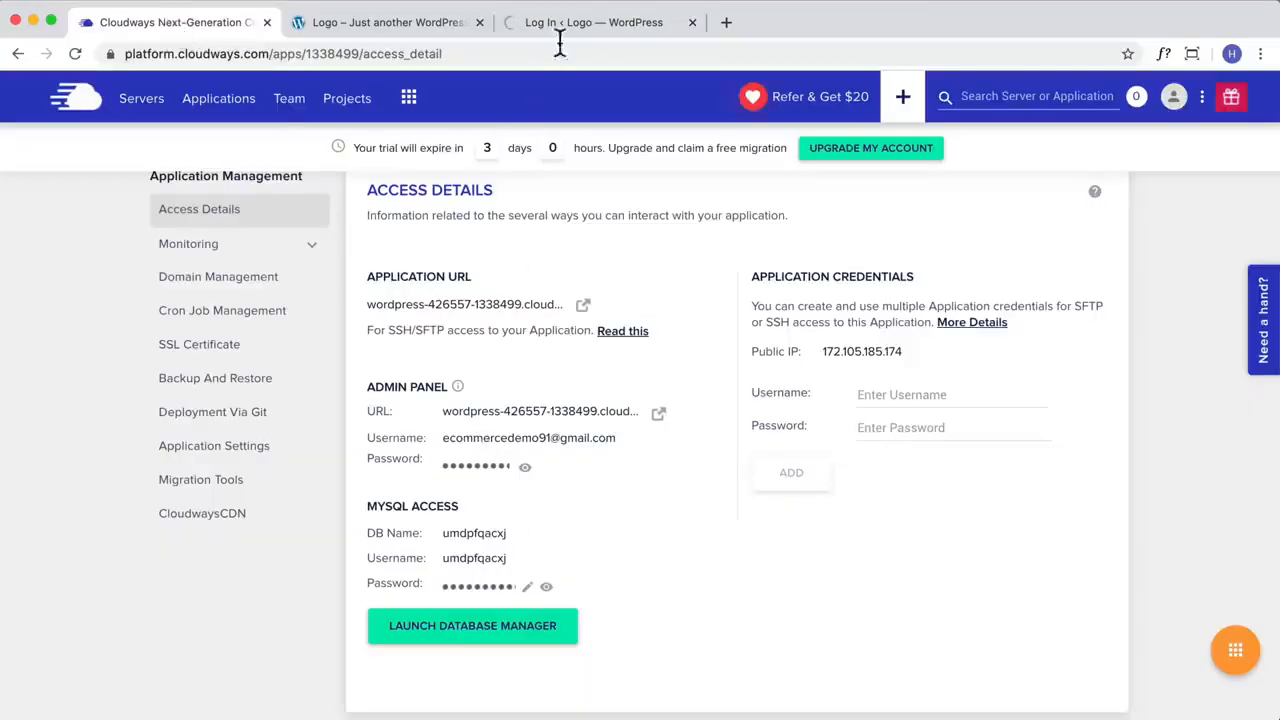
pyautogui.click(591, 22)
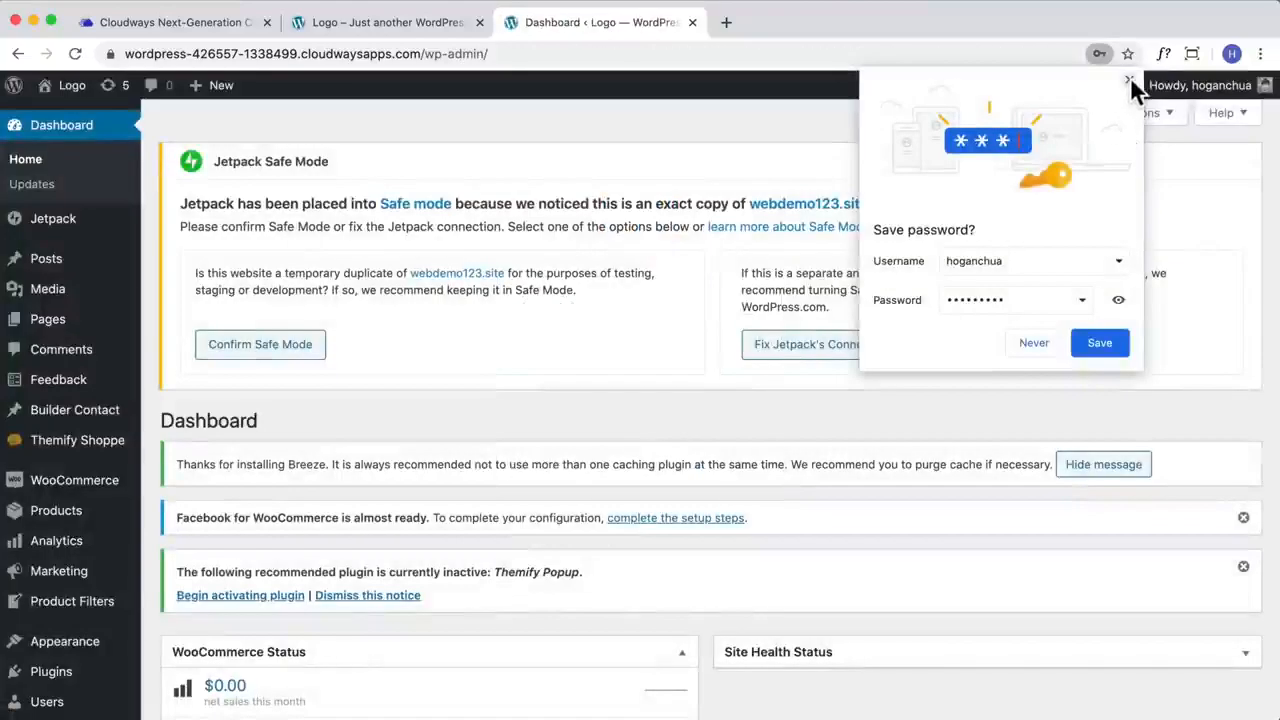
pyautogui.click(1130, 78)
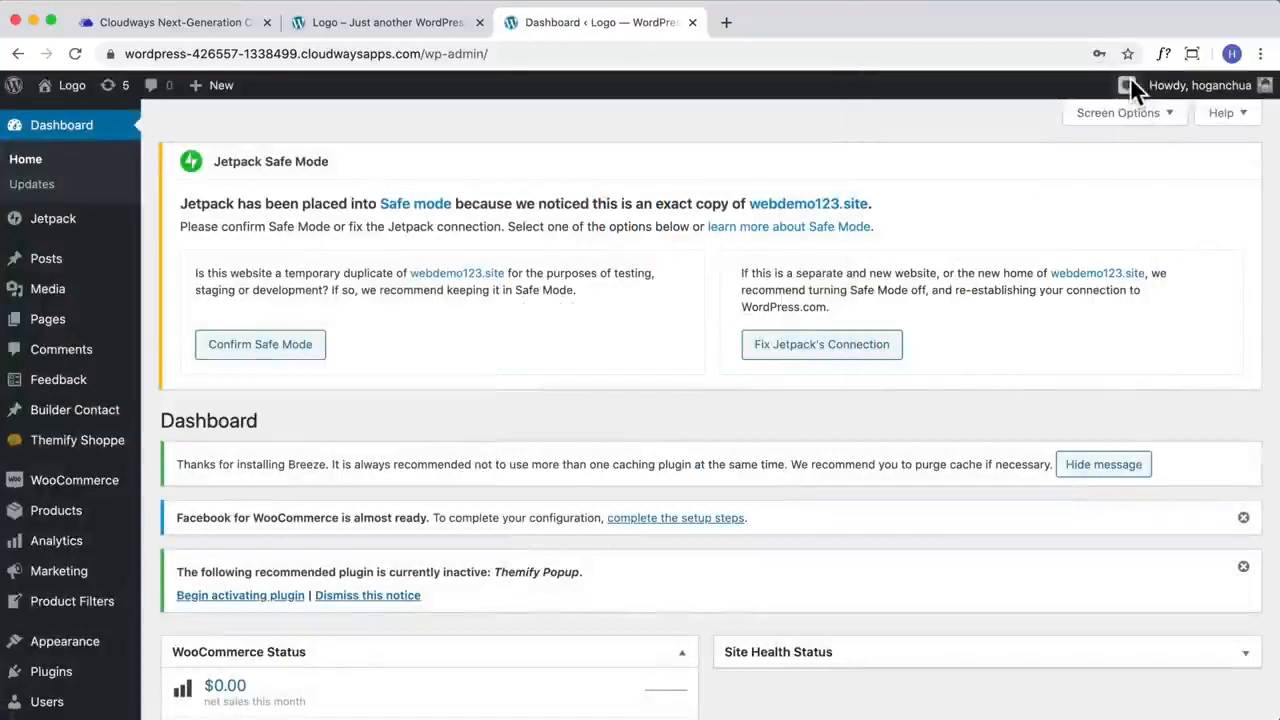
# Step: Look over the migrated site's dashboard and its Jetpack Safe Mode notice, then visit the site's home page and reload it
pyautogui.moveTo(212, 160); pyautogui.dragTo(416, 166)
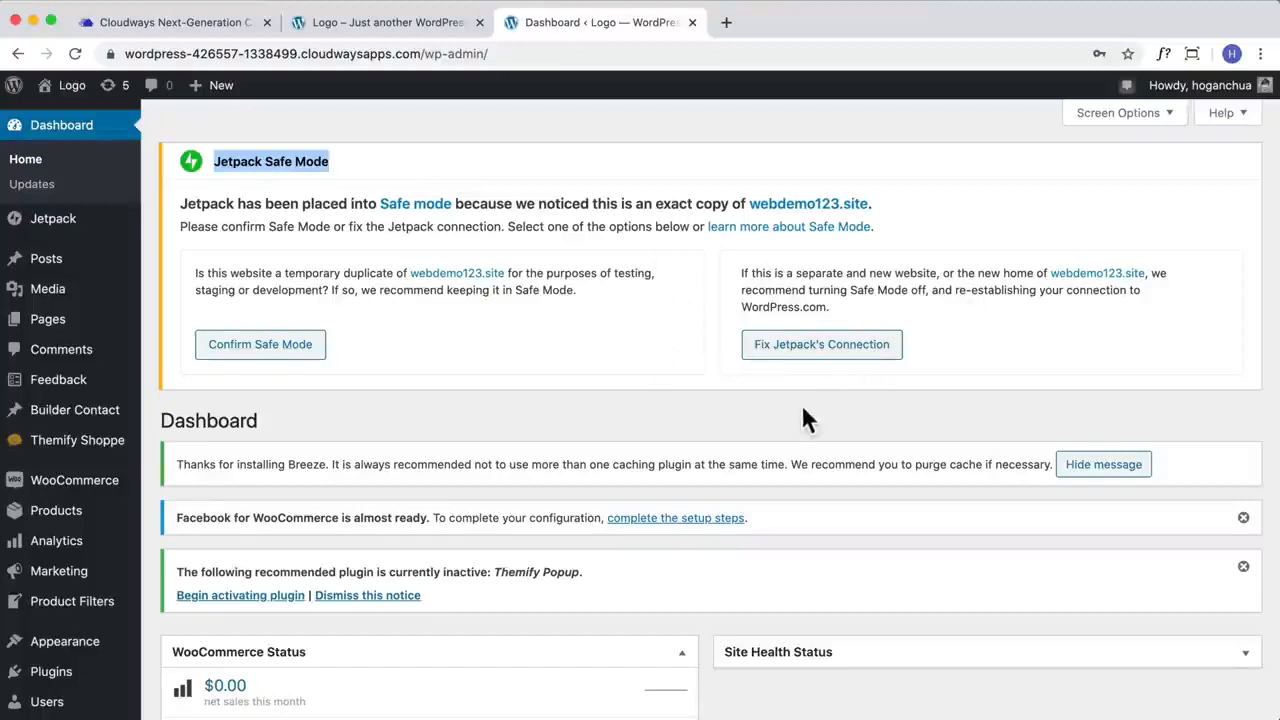
pyautogui.scroll(-3, 802, 404)
pyautogui.scroll(3, 40, 330)
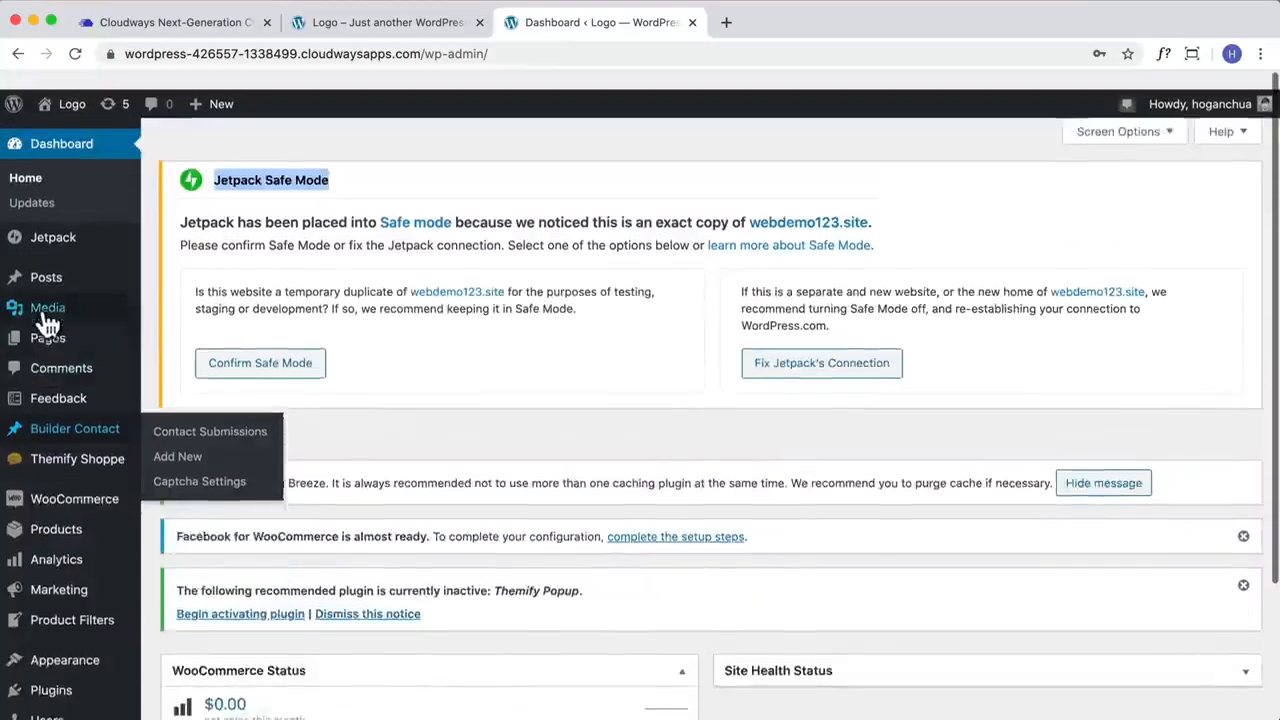
pyautogui.click(62, 100)
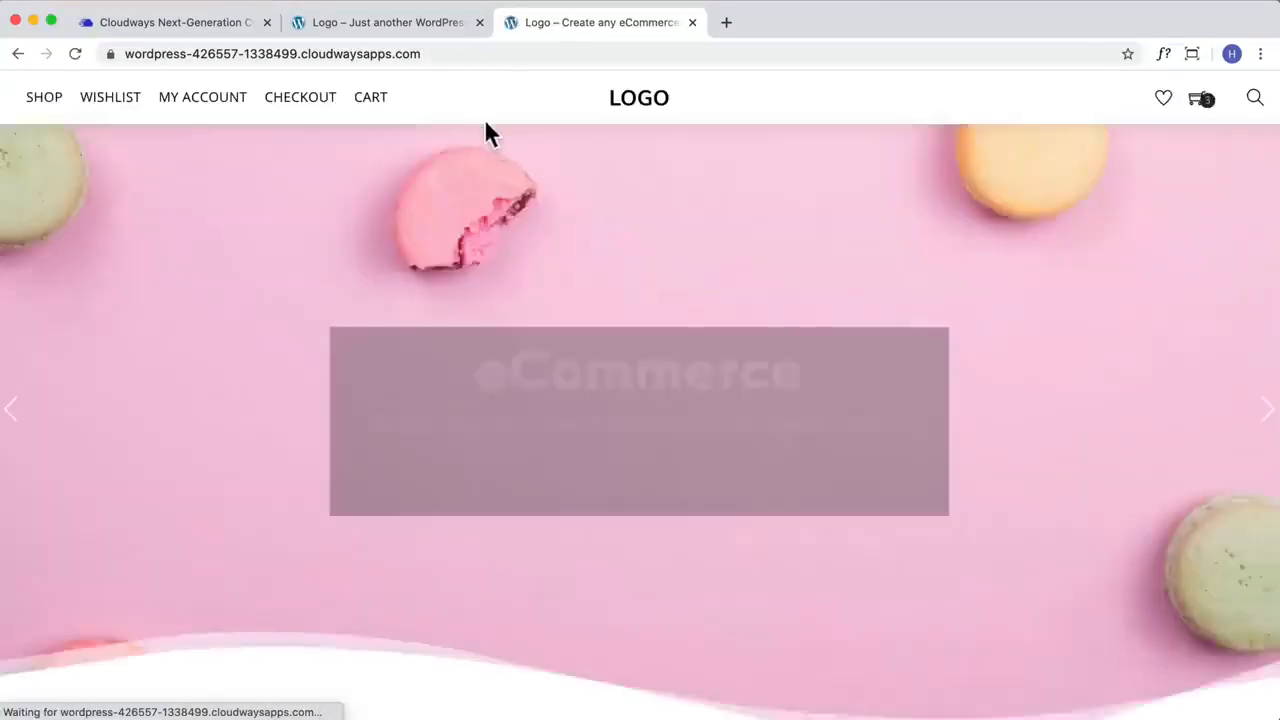
pyautogui.click(70, 53)
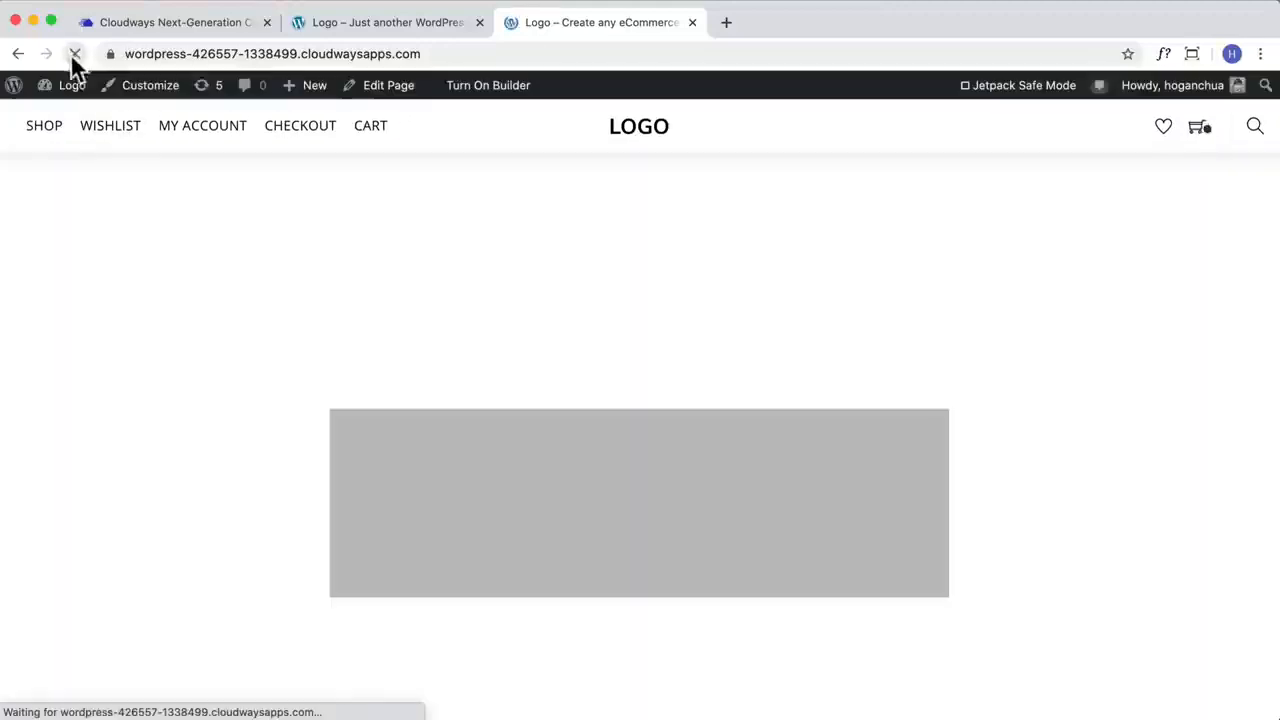
# Step: Turn on the page builder on the home page, open the eCommerce heading's text module, finish it without edits and save the page
pyautogui.click(470, 90)
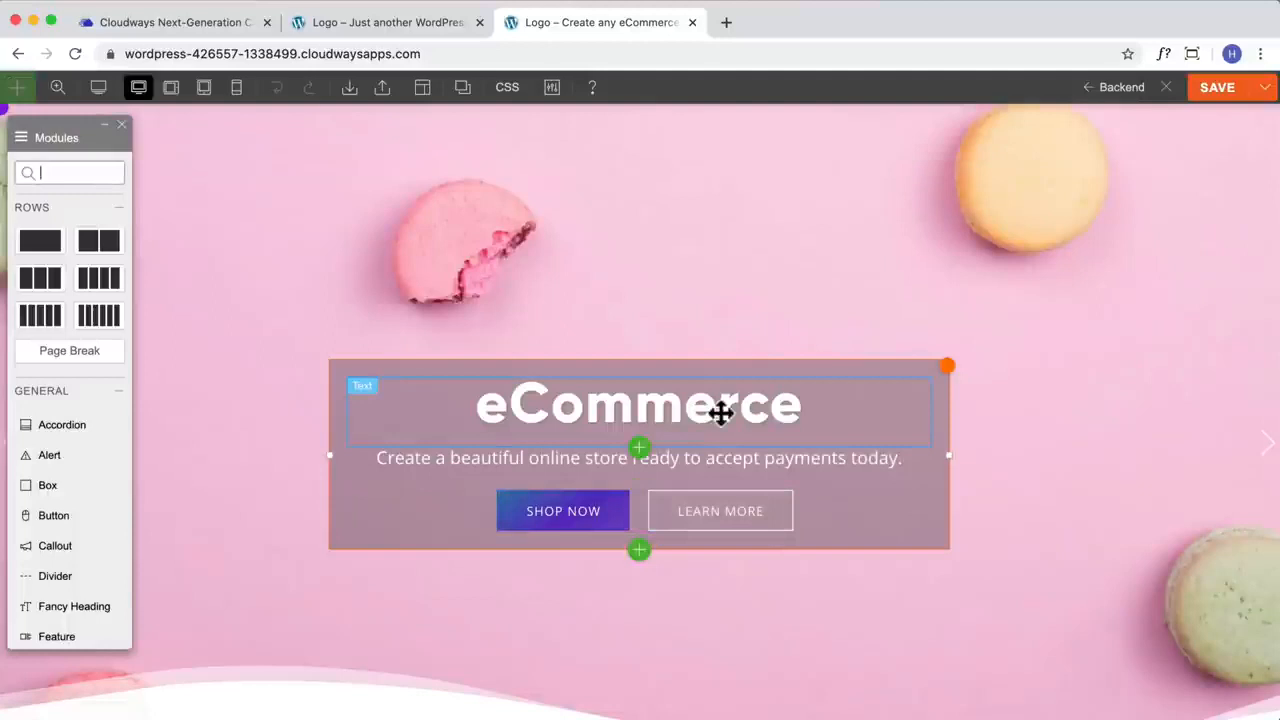
pyautogui.click(720, 412)
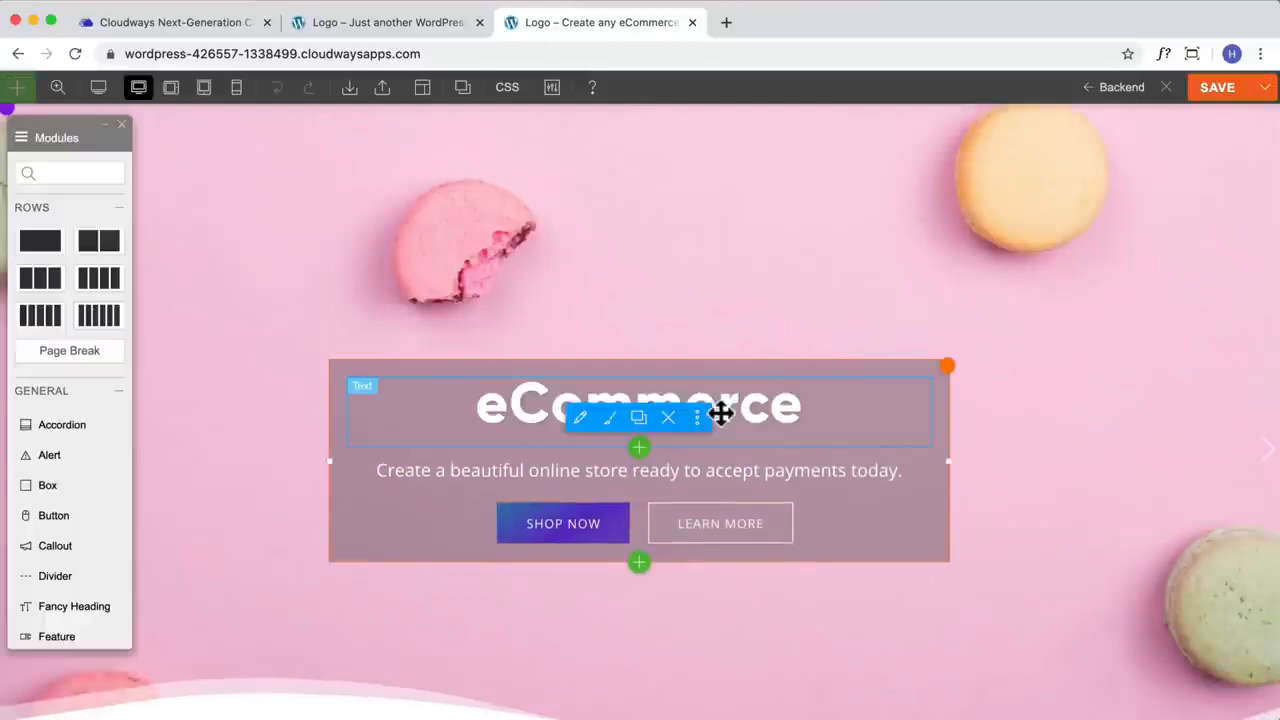
pyautogui.doubleClick(720, 412)
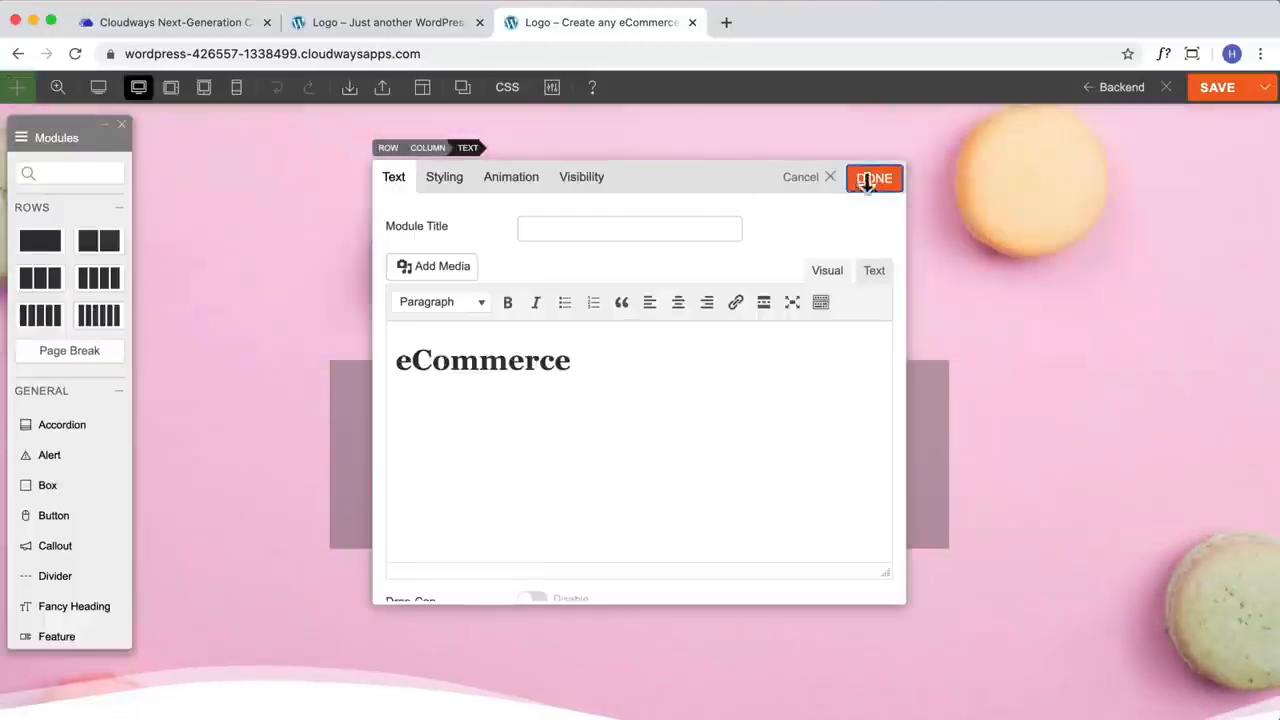
pyautogui.click(874, 174)
pyautogui.click(1236, 94)
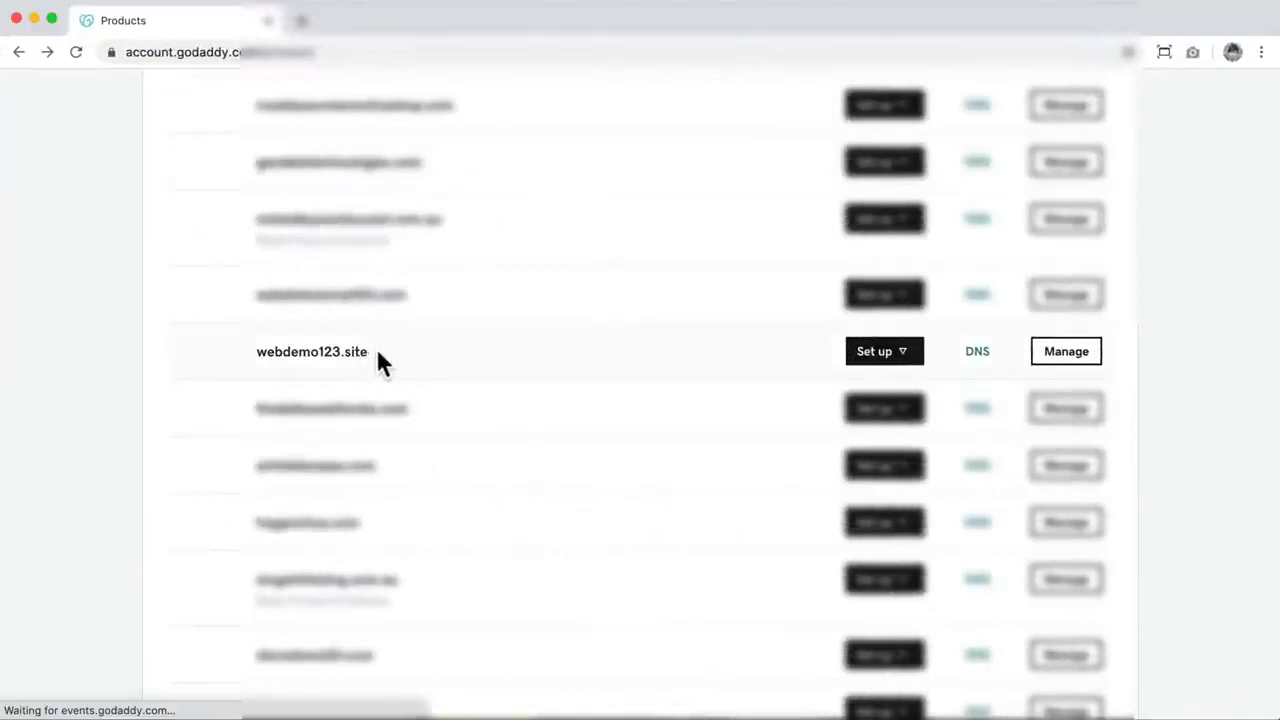
# Step: In the GoDaddy account, open the DNS management of webdemo123.site and switch the domain to GoDaddy nameservers
pyautogui.click(979, 355)
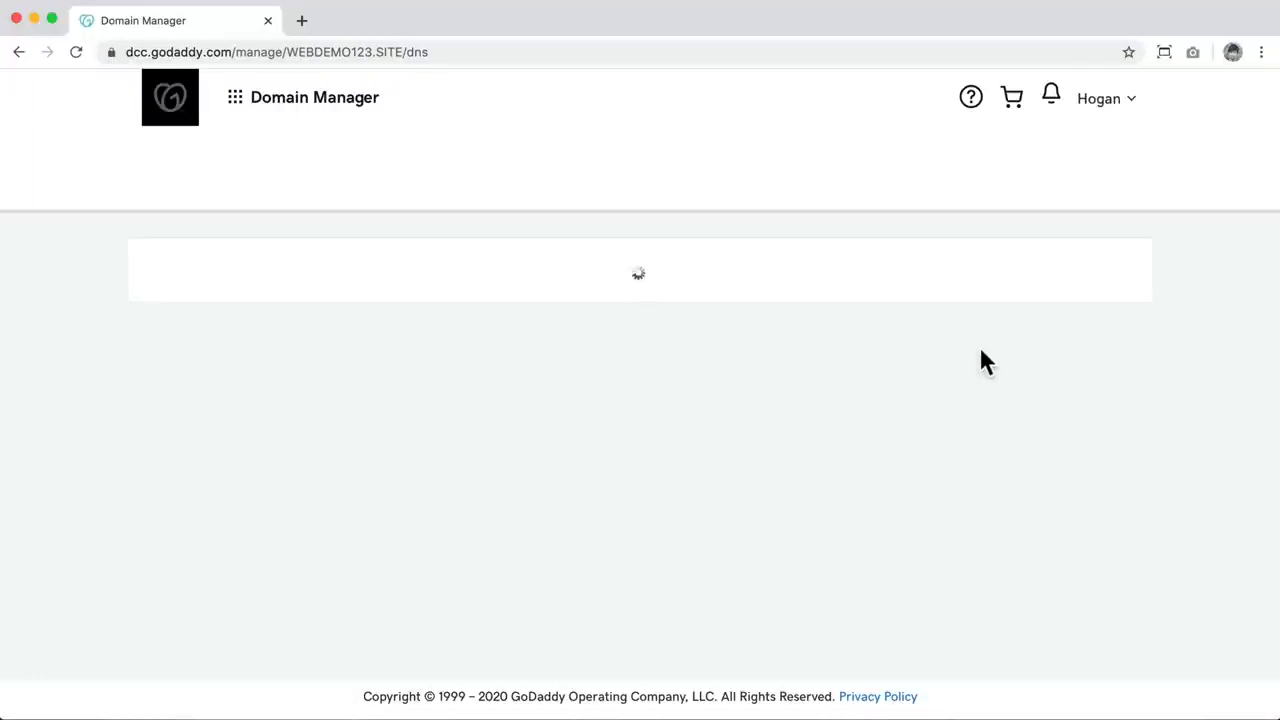
pyautogui.scroll(-1, 1115, 358)
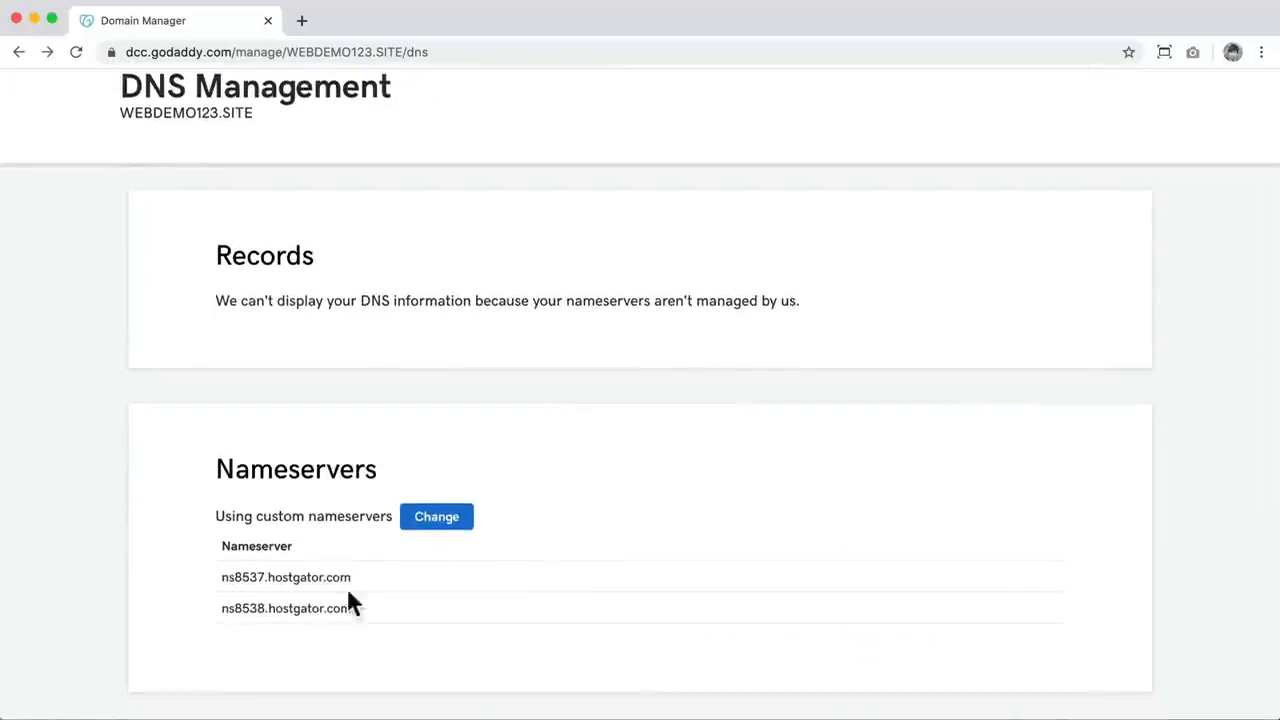
pyautogui.moveTo(355, 580); pyautogui.dragTo(218, 580)
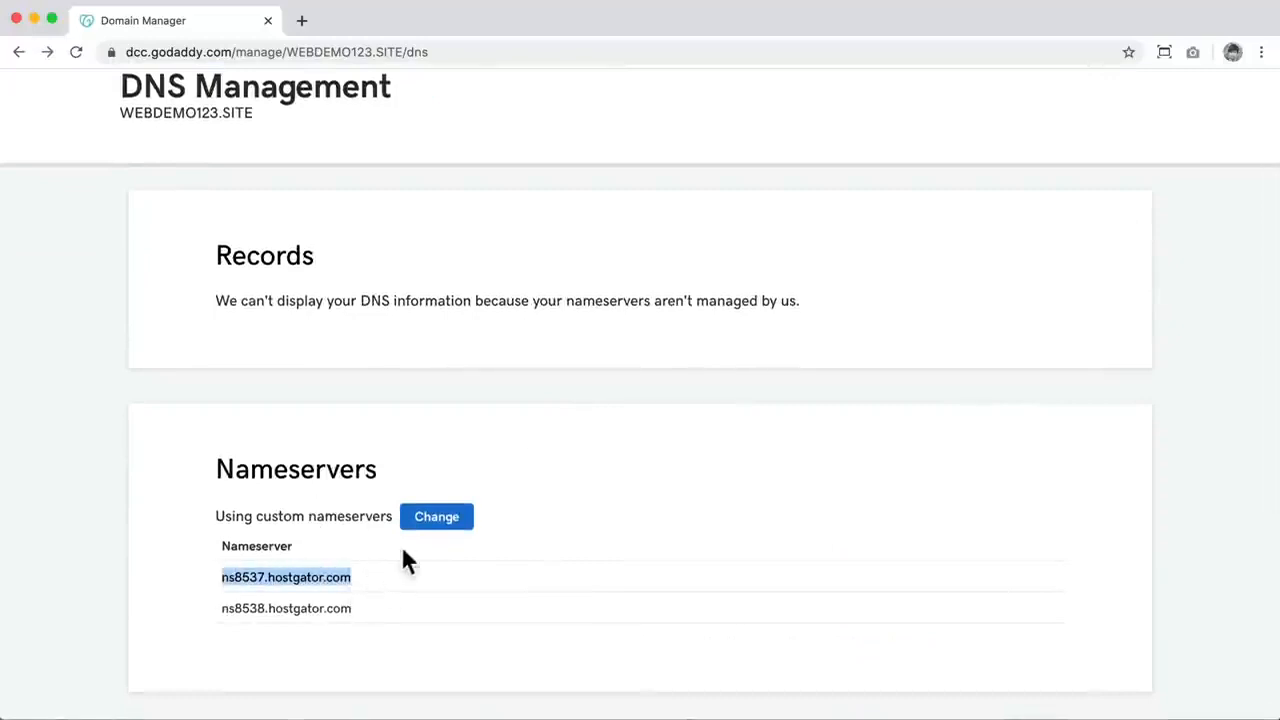
pyautogui.click(428, 517)
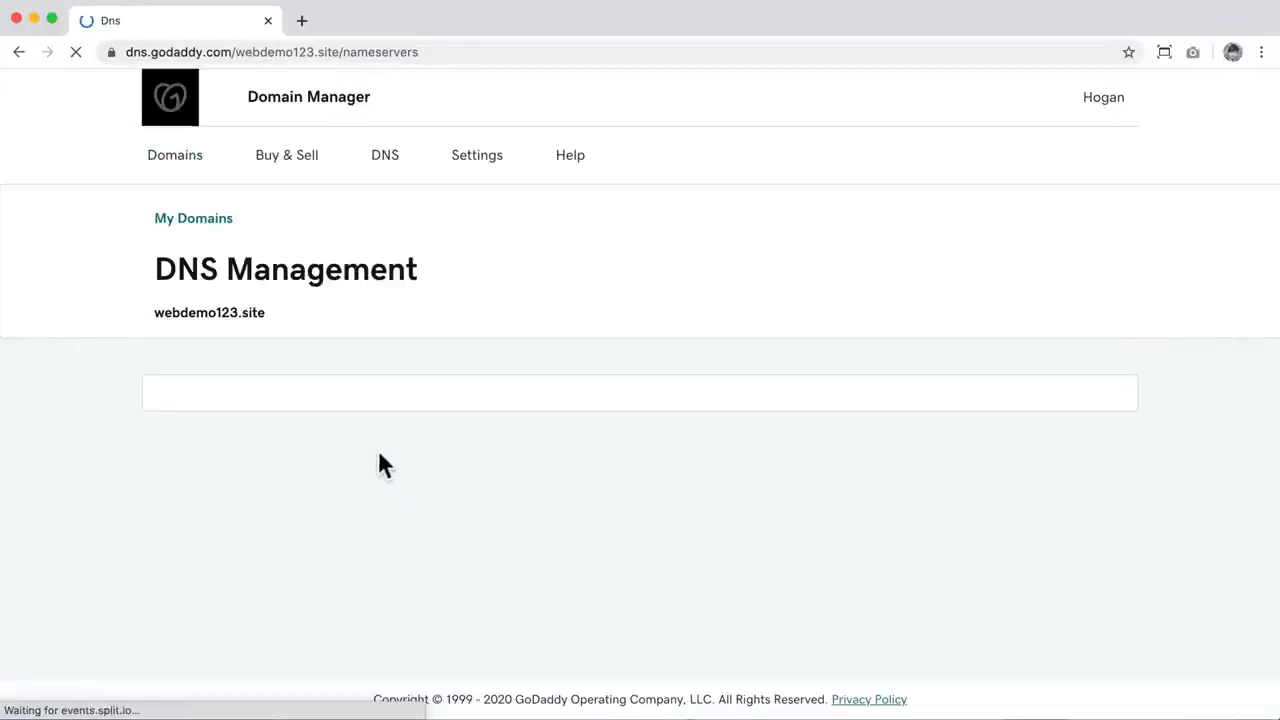
pyautogui.click(169, 437)
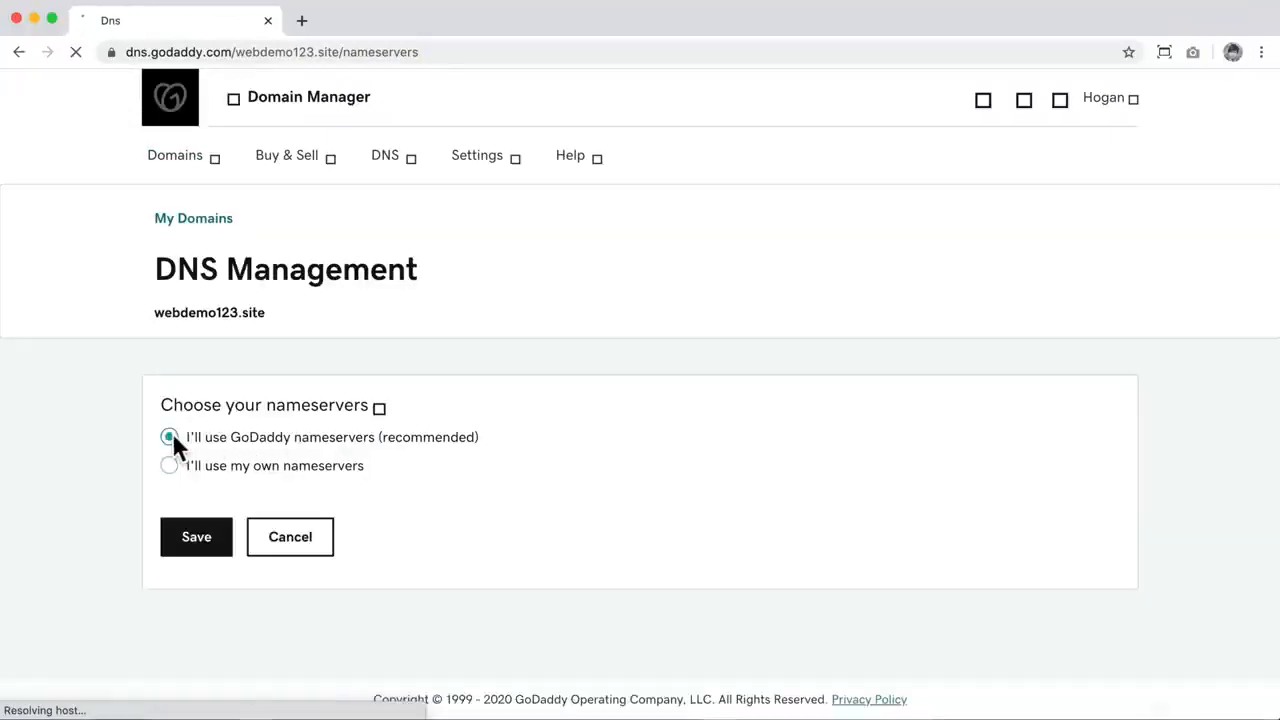
pyautogui.click(222, 545)
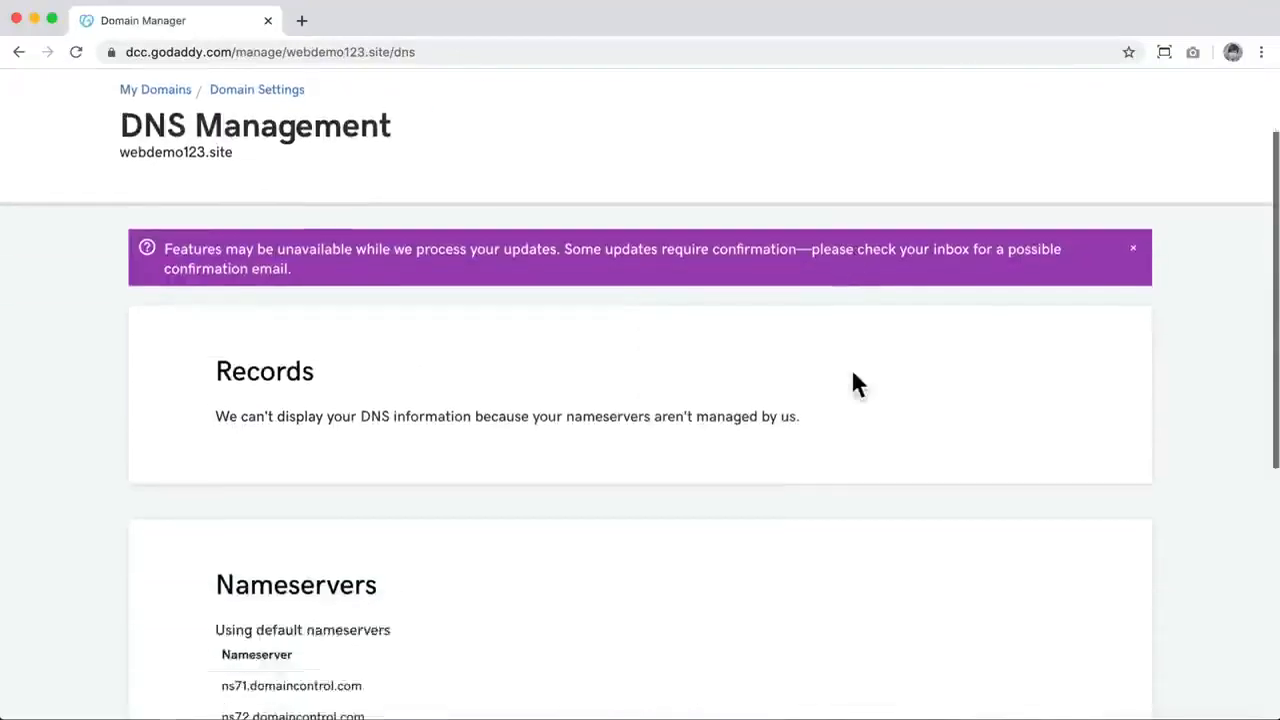
# Step: Check the domain's nameservers, return to My Domains and reopen the DNS management of webdemo123.site to show its records
pyautogui.scroll(-3, 194, 449)
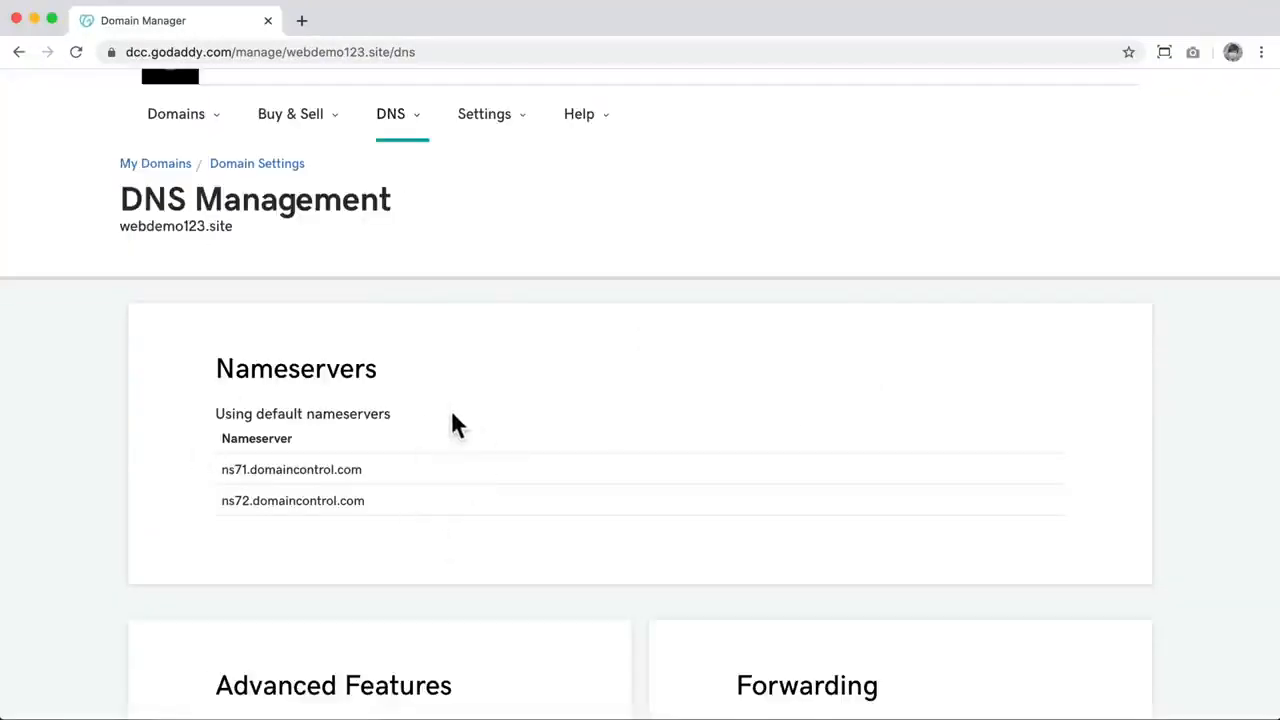
pyautogui.click(170, 165)
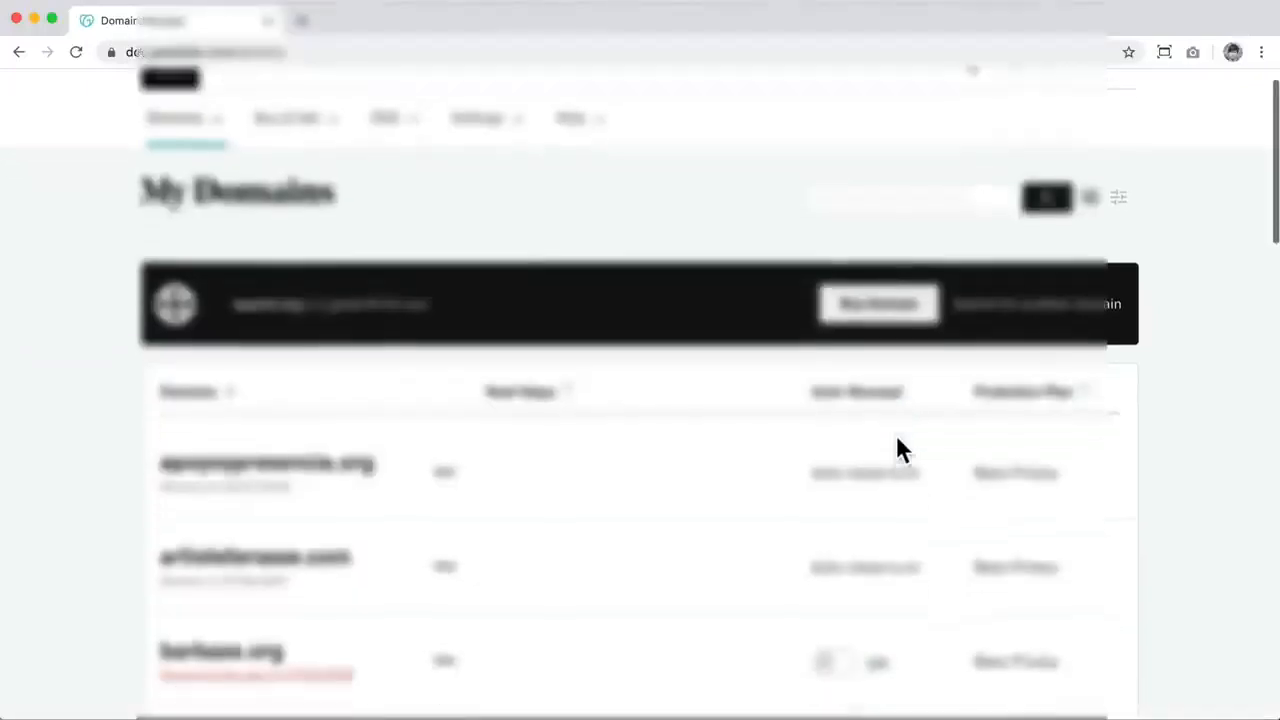
pyautogui.scroll(-12, 896, 440)
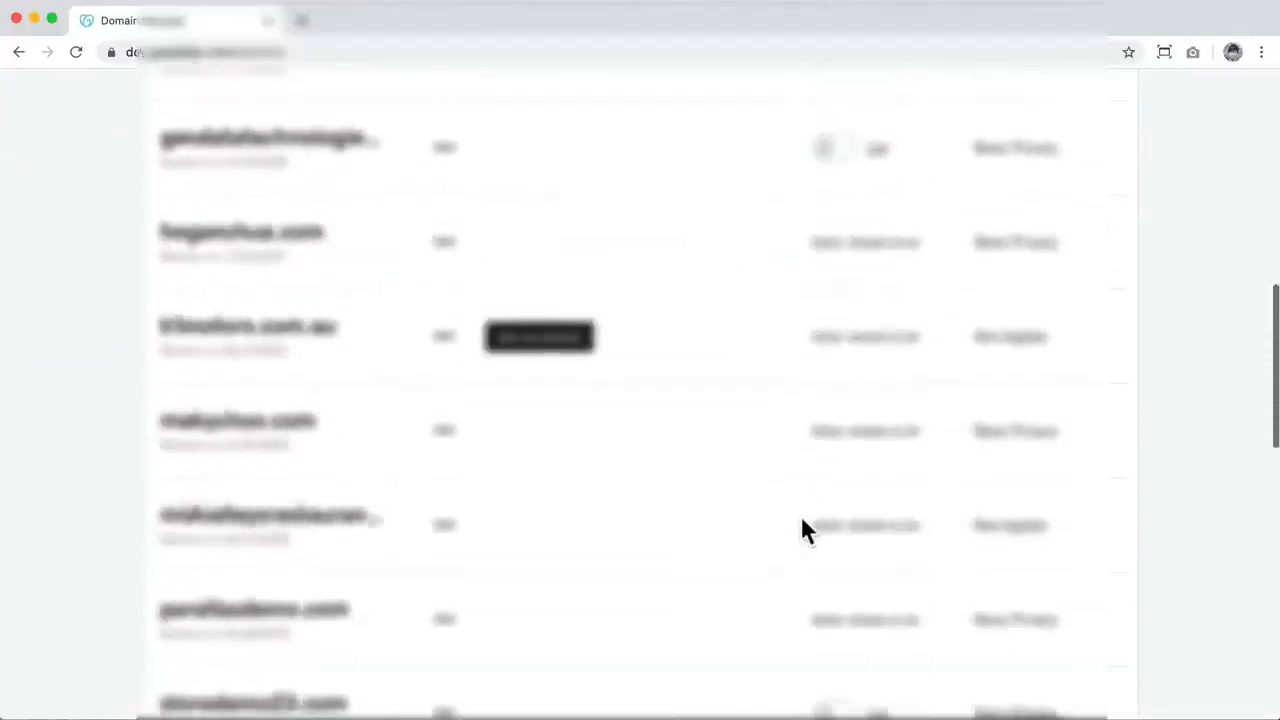
pyautogui.scroll(-4, 806, 530)
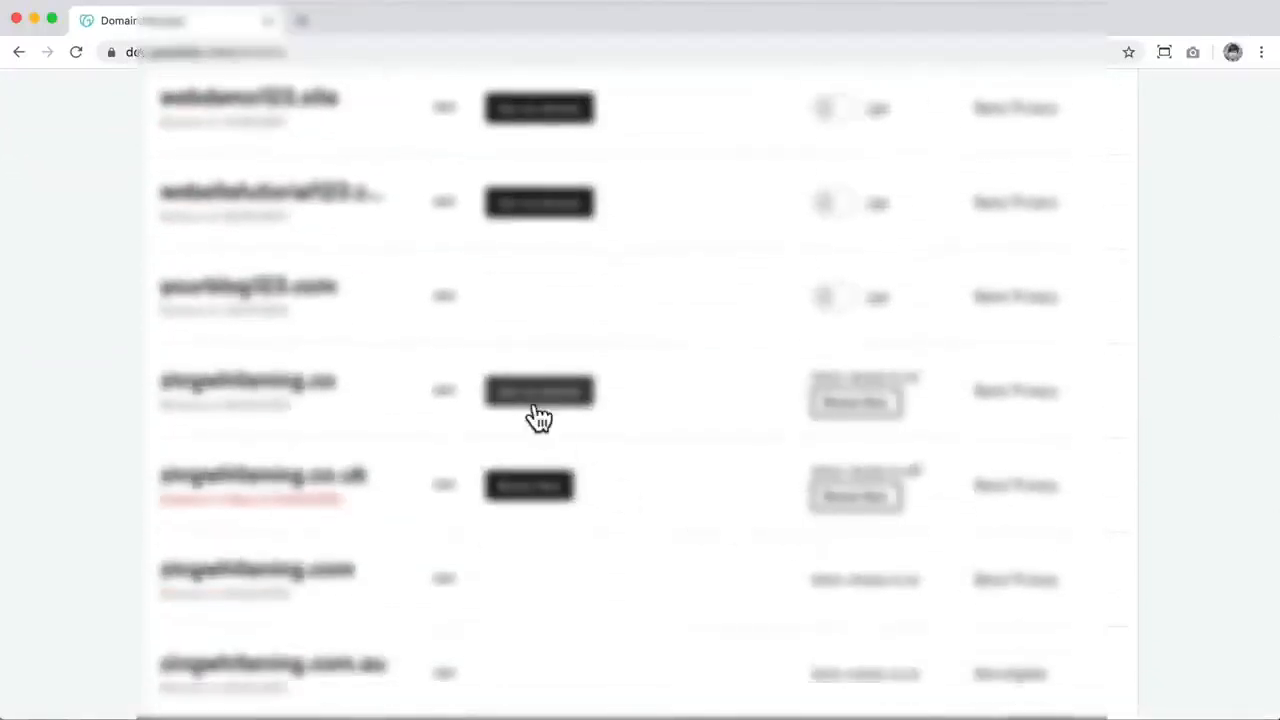
pyautogui.scroll(1, 535, 418)
pyautogui.scroll(1, 535, 418)
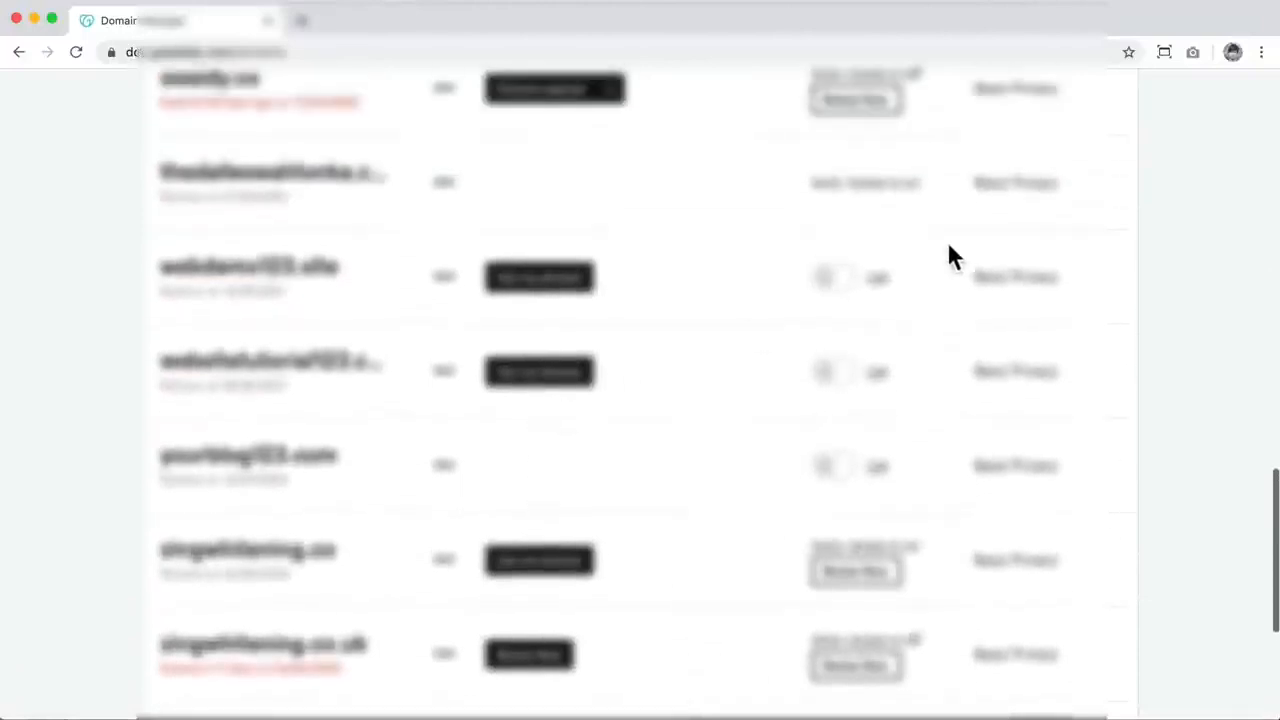
pyautogui.click(450, 289)
pyautogui.click(474, 328)
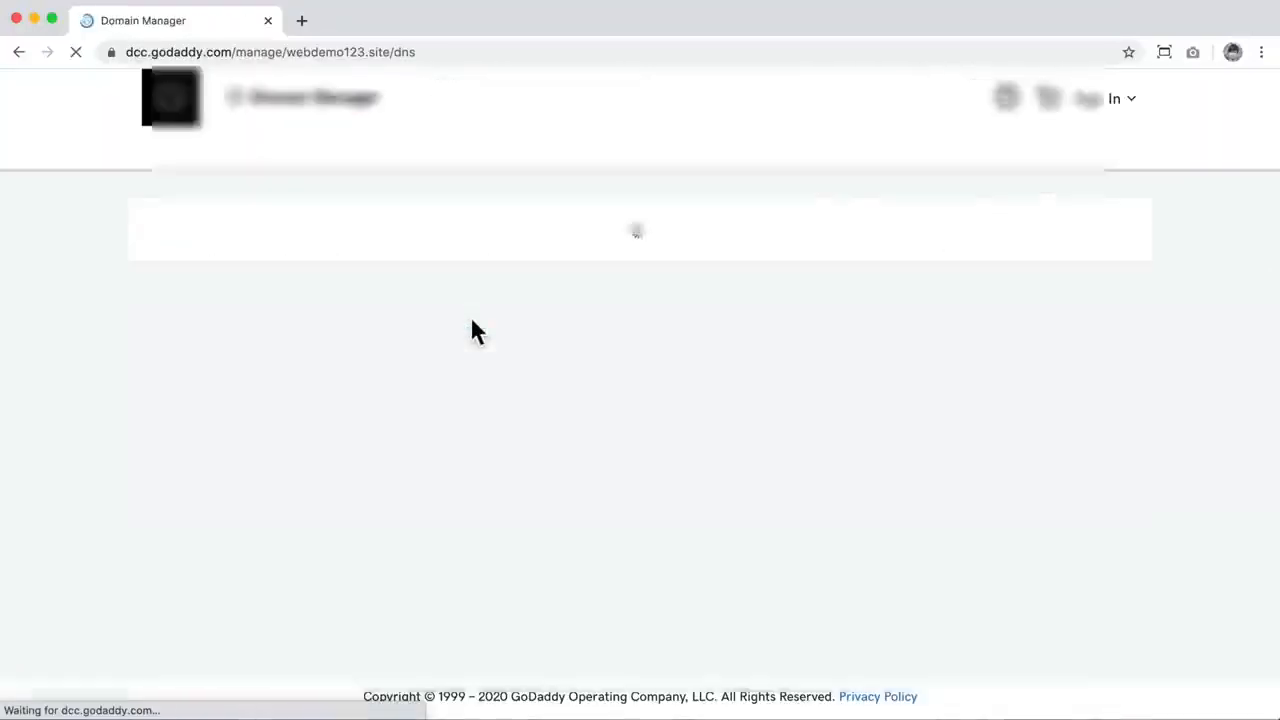
pyautogui.scroll(-1, 701, 387)
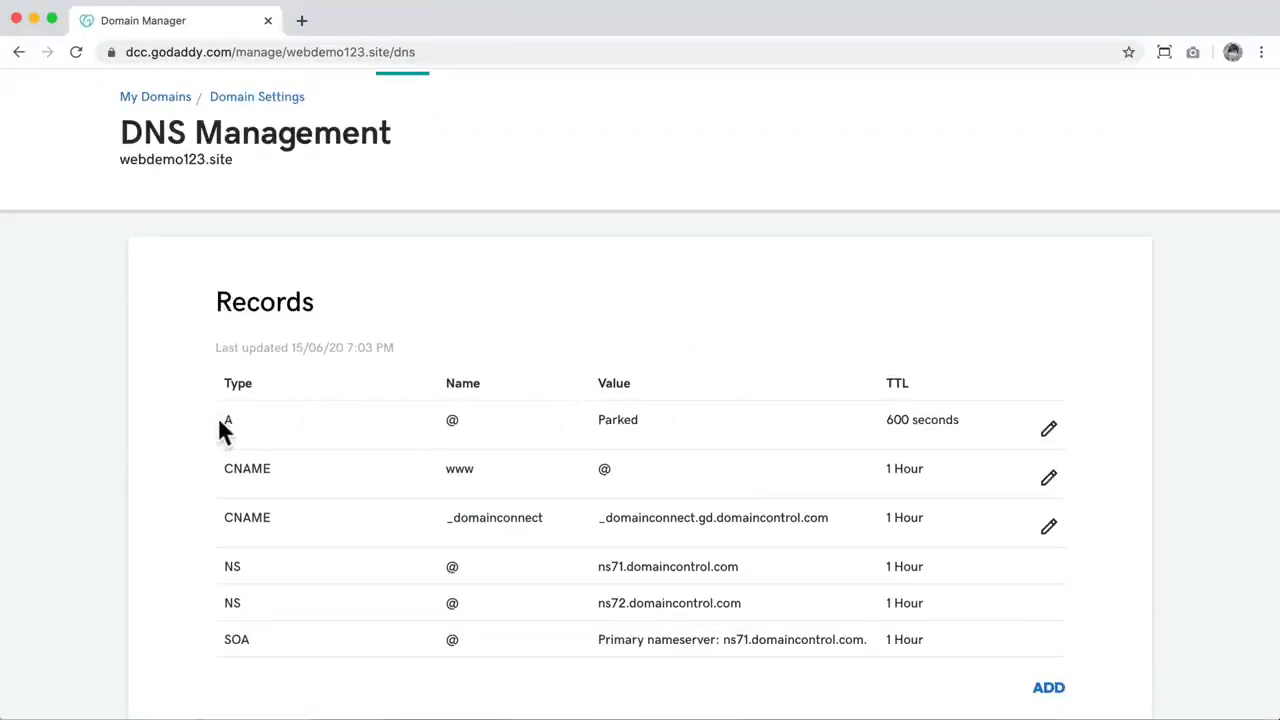
# Step: Open the domain's A record for editing and set its host to @
pyautogui.moveTo(221, 420); pyautogui.dragTo(1069, 434)
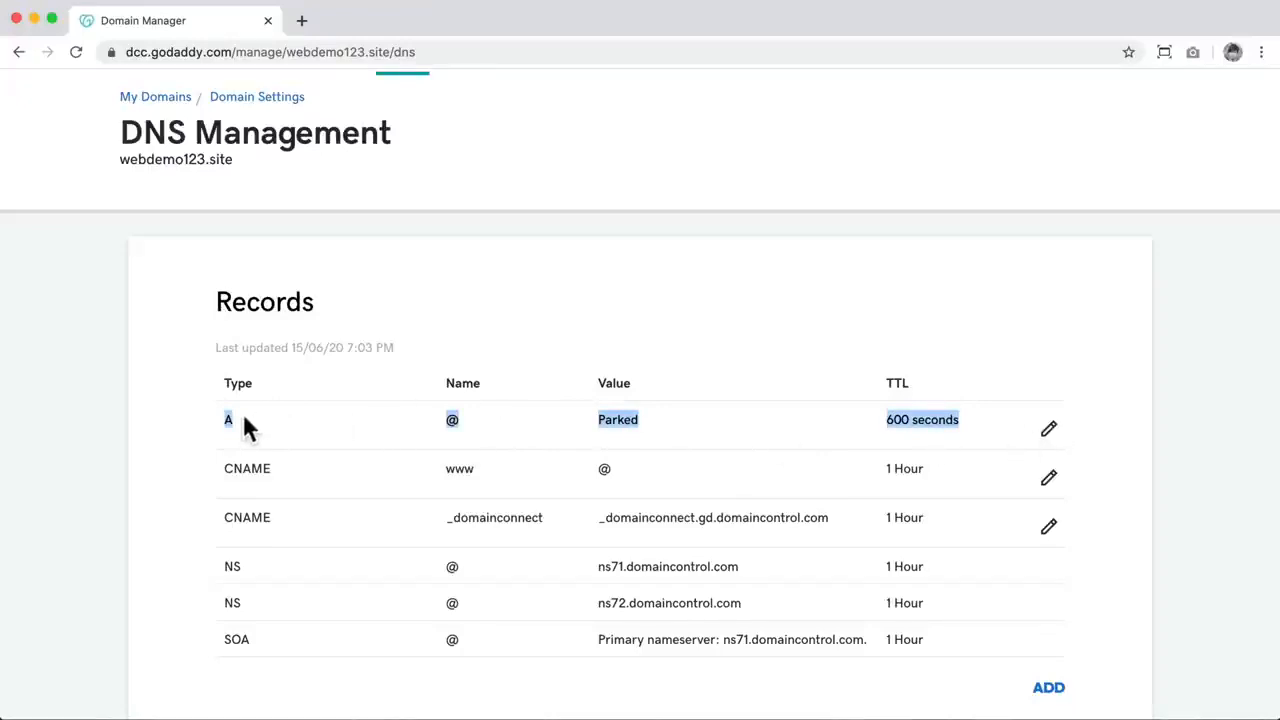
pyautogui.click(1049, 430)
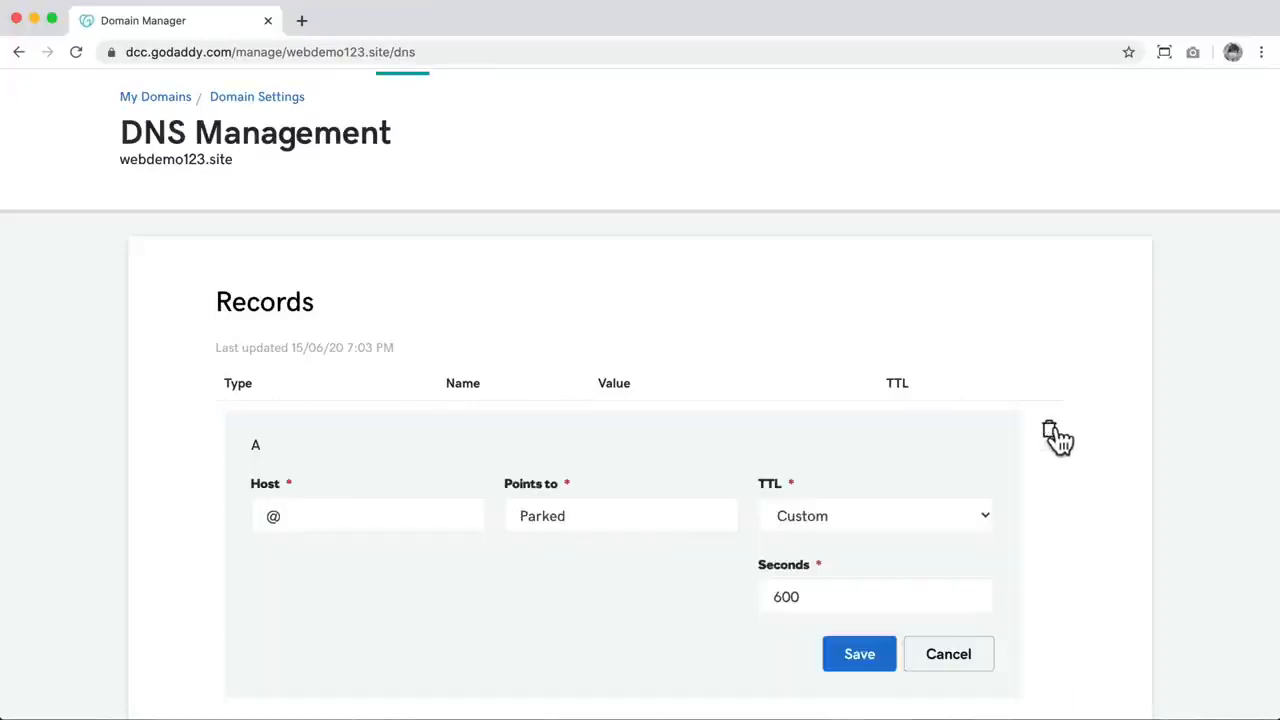
pyautogui.scroll(-1, 777, 457)
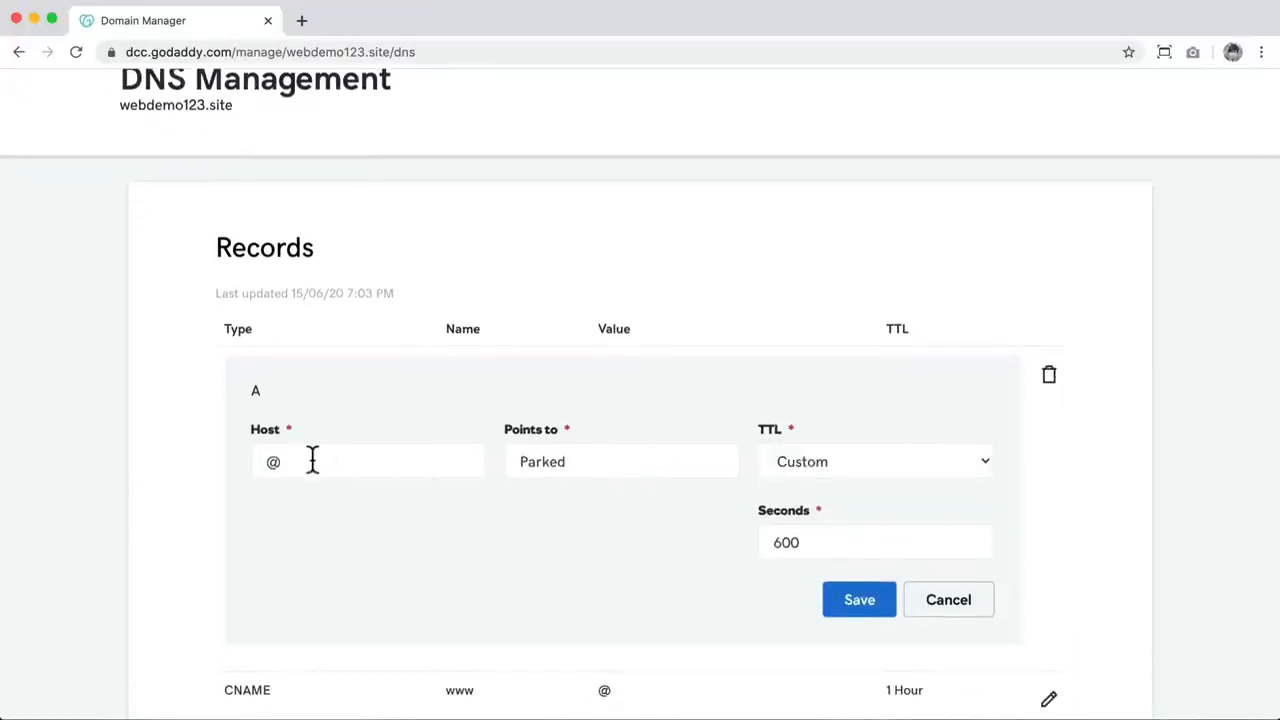
pyautogui.moveTo(312, 460); pyautogui.dragTo(254, 458)
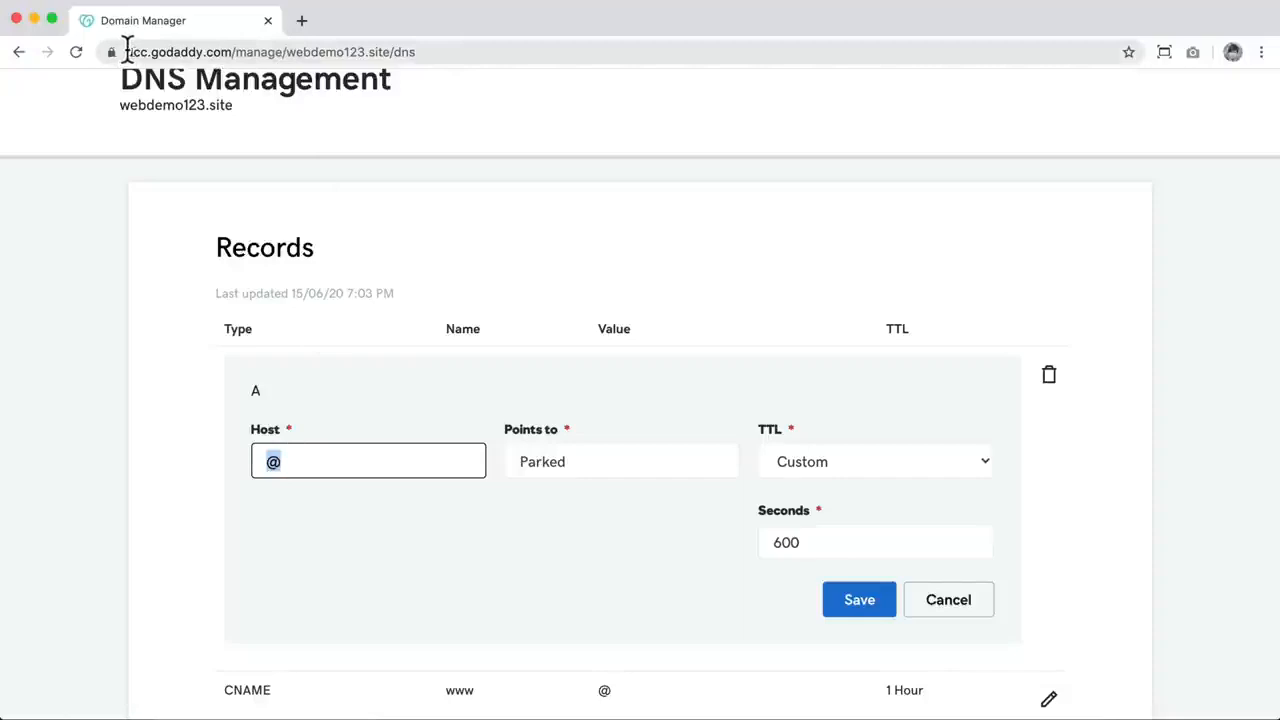
pyautogui.moveTo(290, 461); pyautogui.dragTo(243, 466)
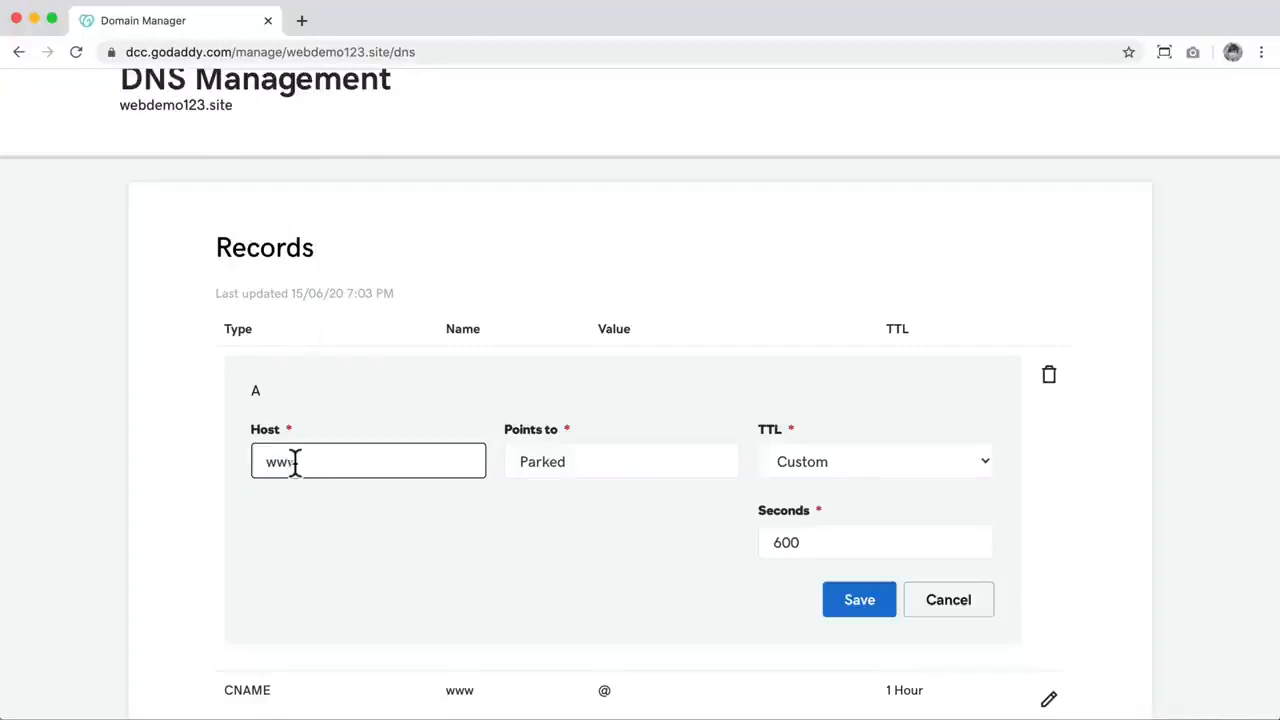
pyautogui.moveTo(295, 461); pyautogui.dragTo(224, 458)
pyautogui.write('@')
# Step: Replace the A record's Points to value with the public IP 172.105.185.174 copied from the Cloudways application's access details
pyautogui.moveTo(600, 466); pyautogui.dragTo(490, 467)
pyautogui.press('BackSpace')
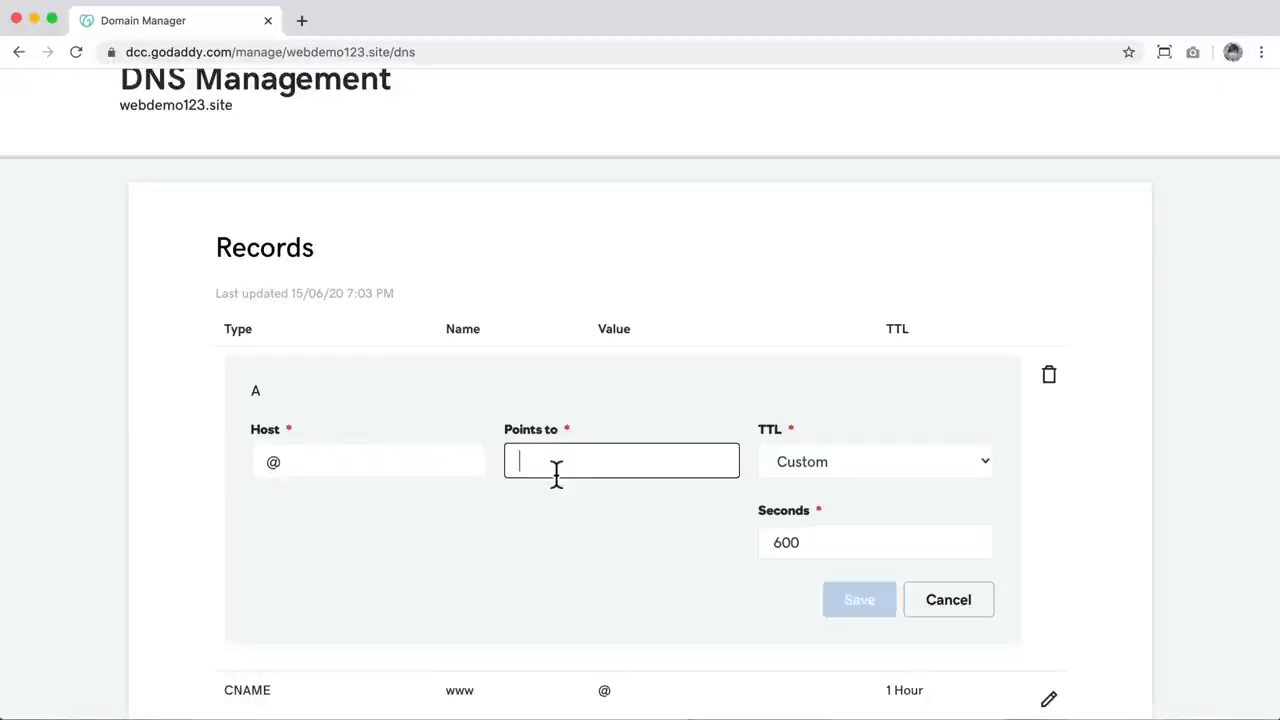
pyautogui.click(33, 19)
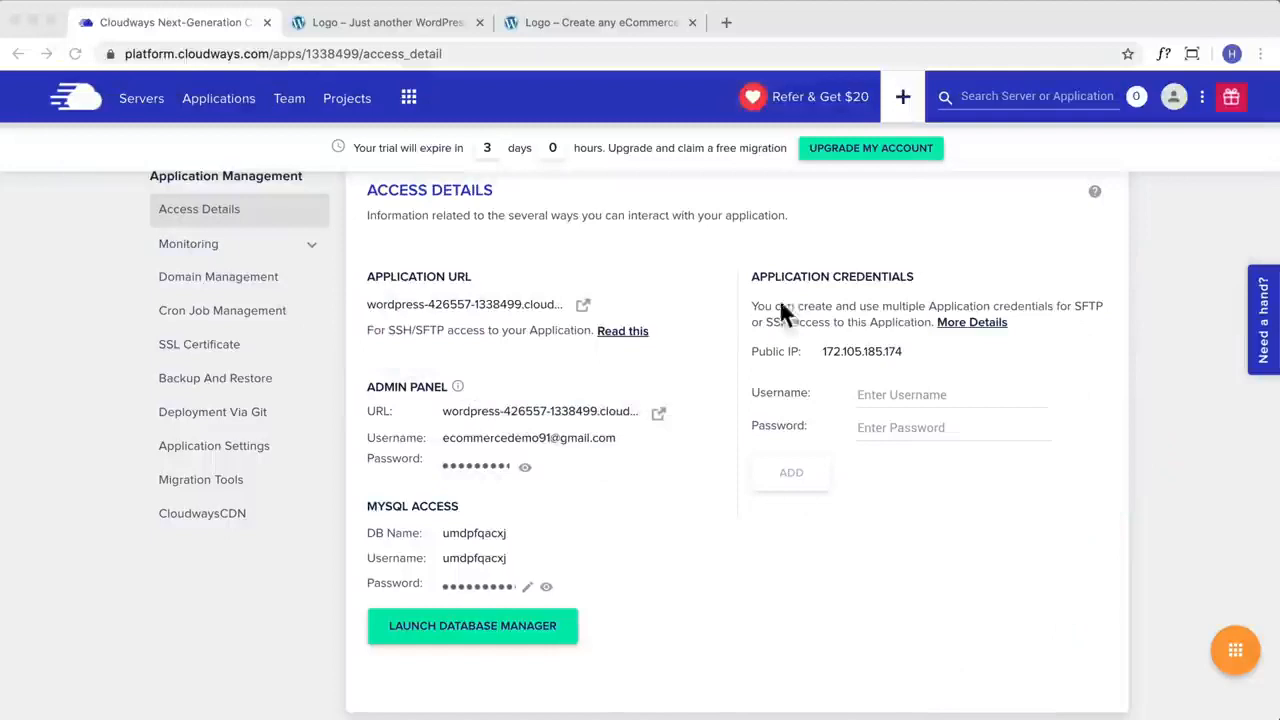
pyautogui.click(845, 352)
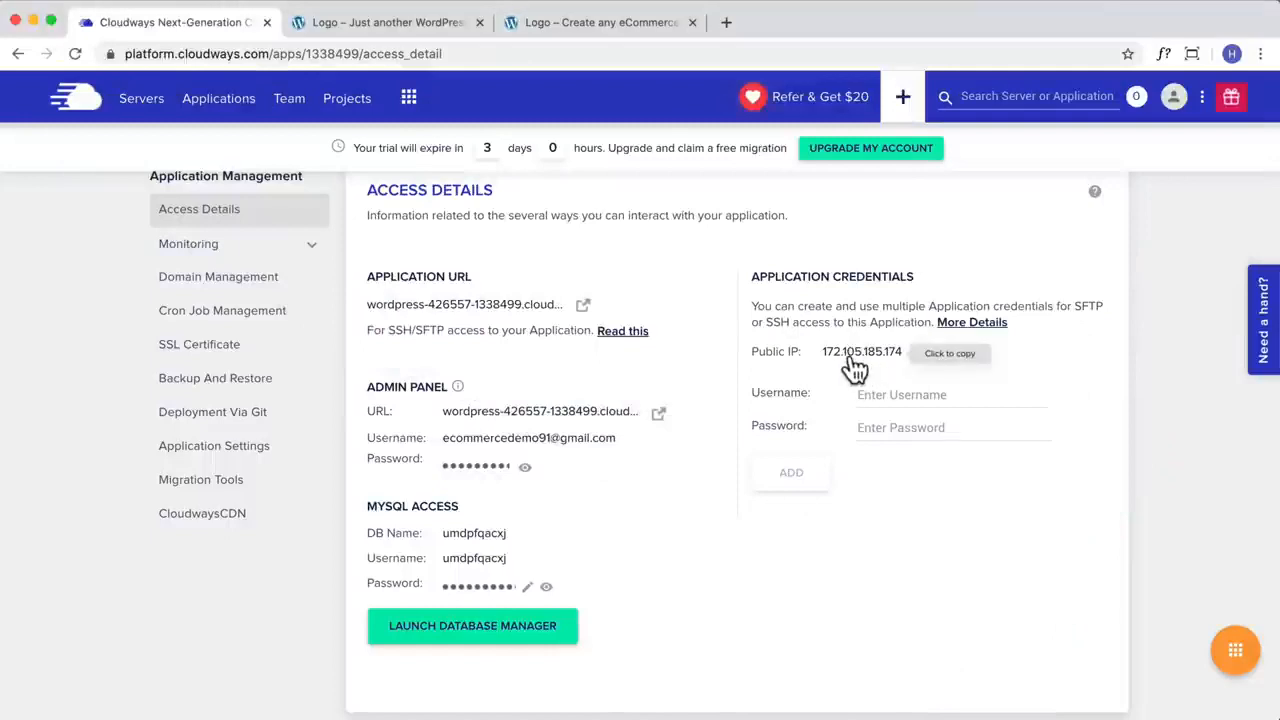
pyautogui.scroll(-2, 849, 366)
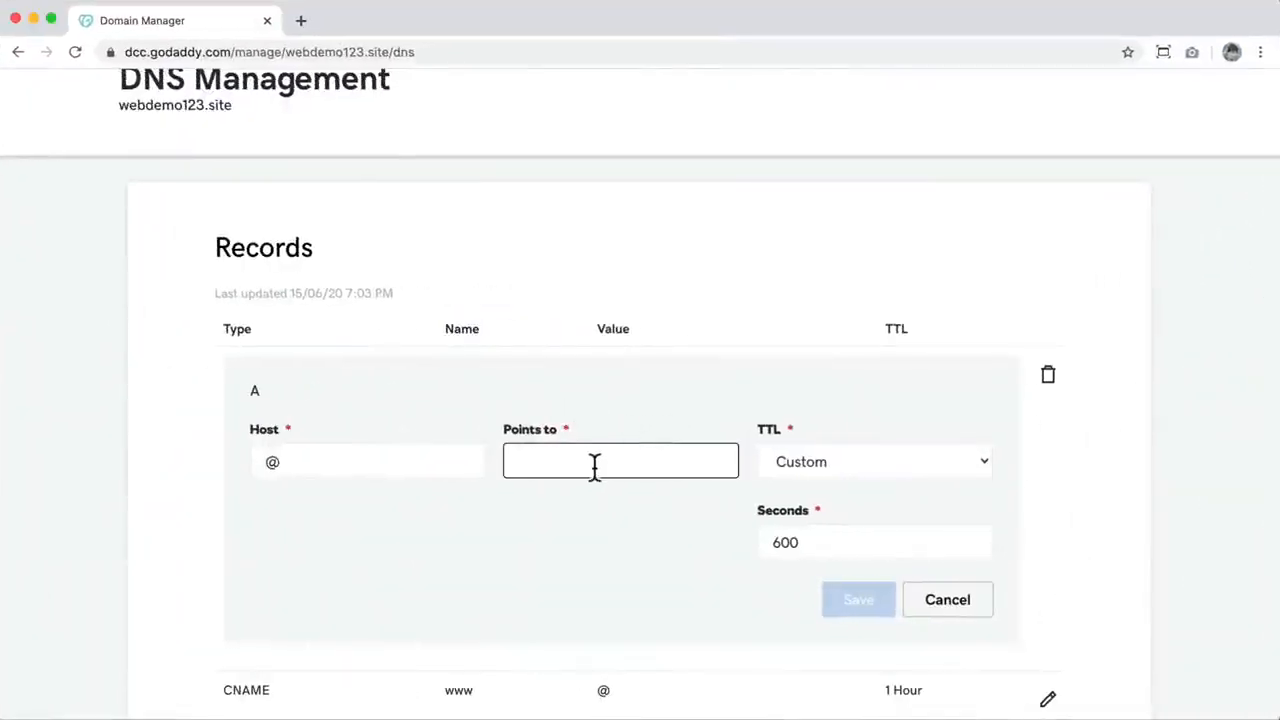
pyautogui.write('172.105.185.174')
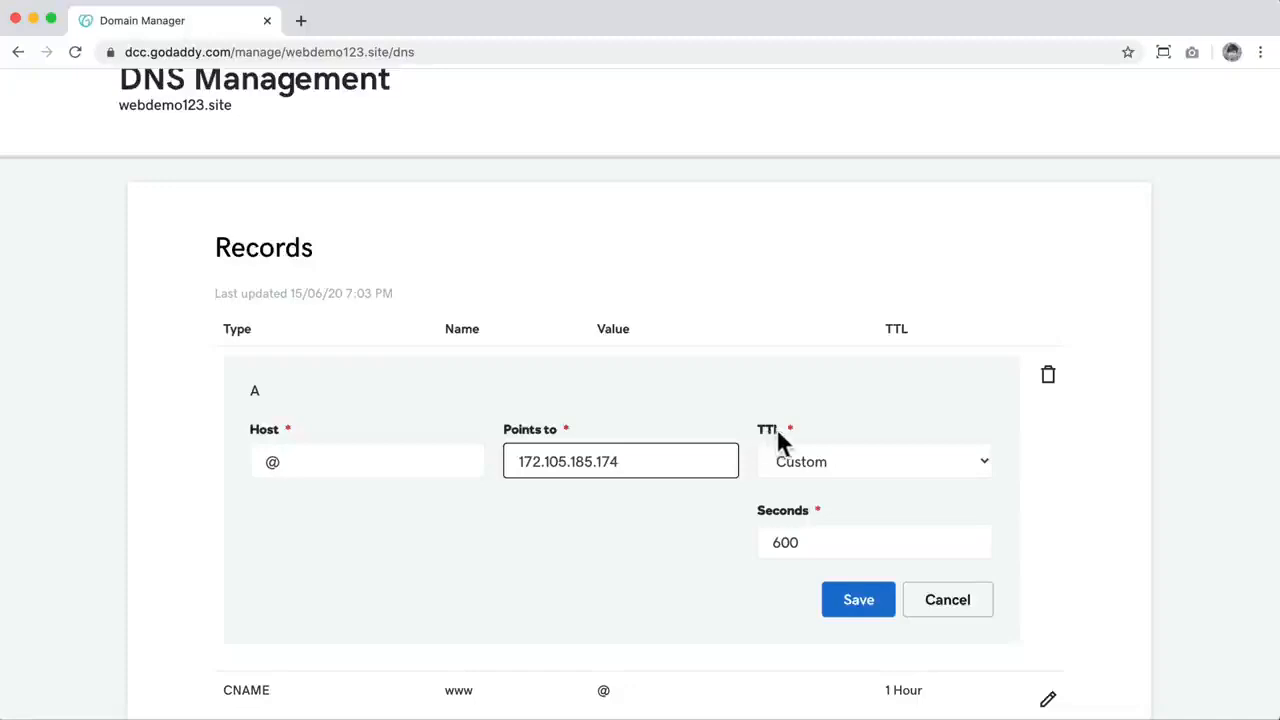
# Step: Keep the A record's TTL at Custom with 600 seconds and save the record
pyautogui.click(840, 460)
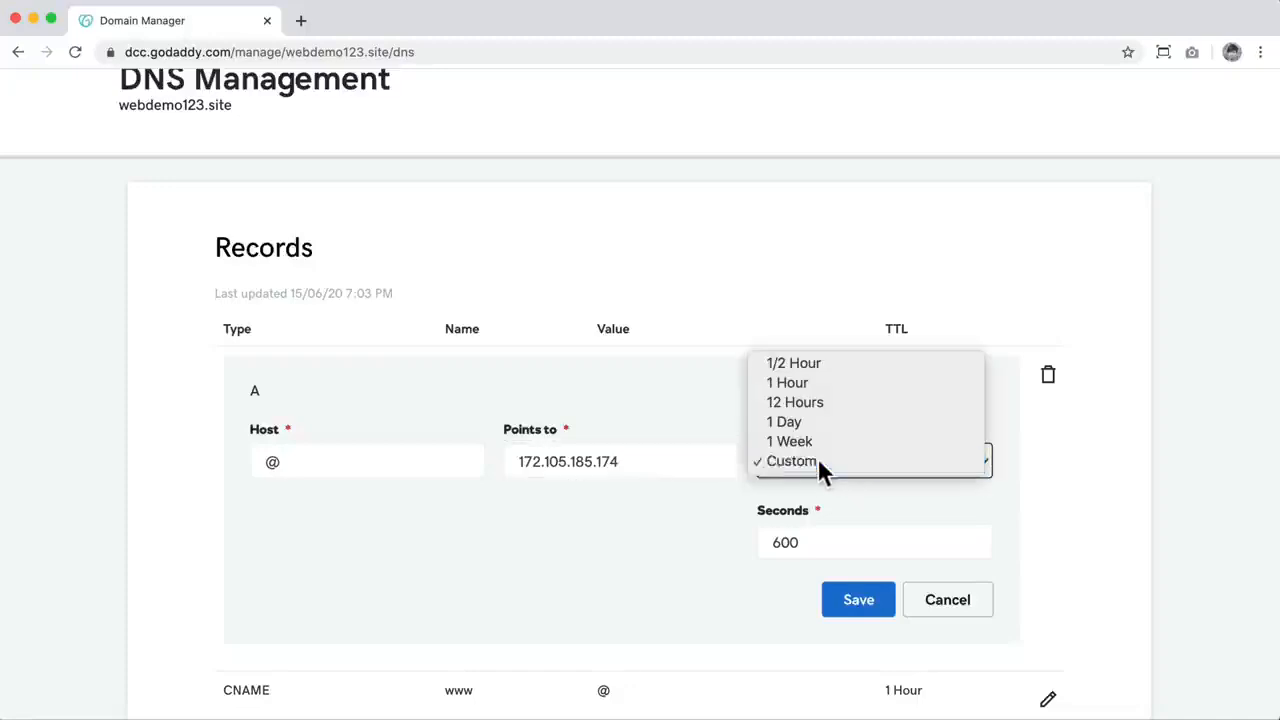
pyautogui.click(823, 462)
pyautogui.moveTo(800, 542); pyautogui.dragTo(770, 542)
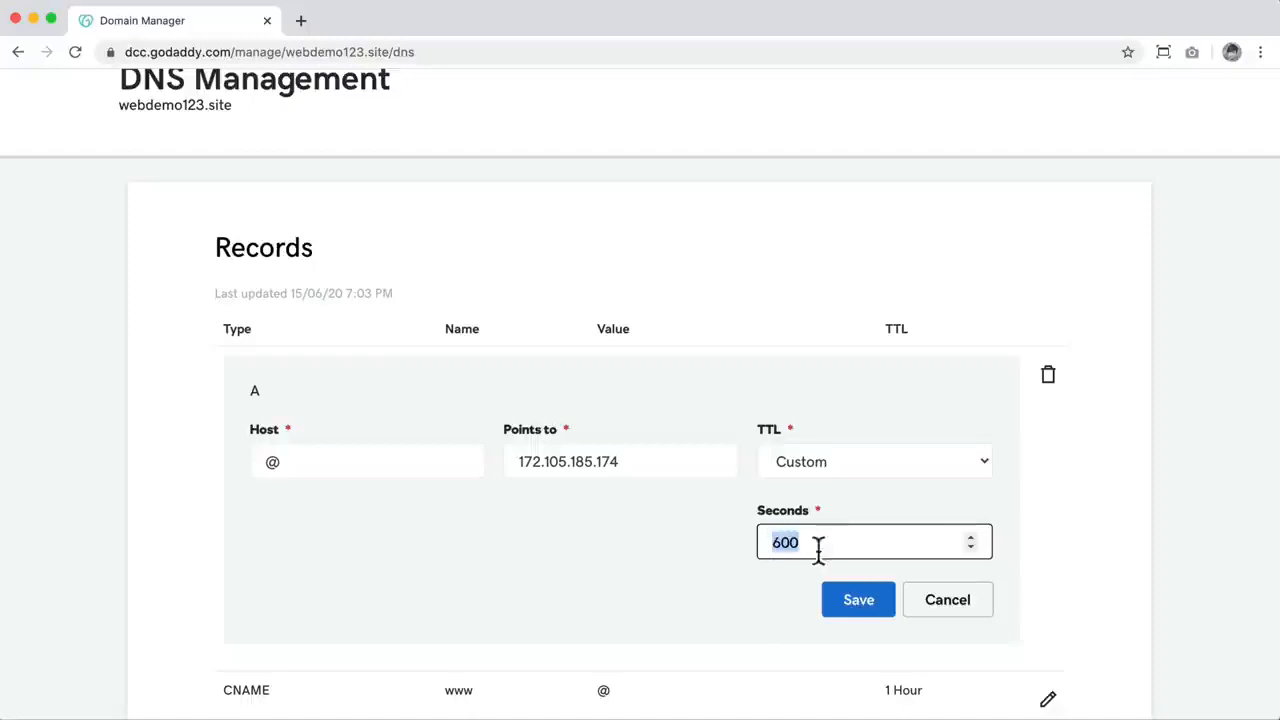
pyautogui.click(668, 520)
pyautogui.scroll(-1, 668, 520)
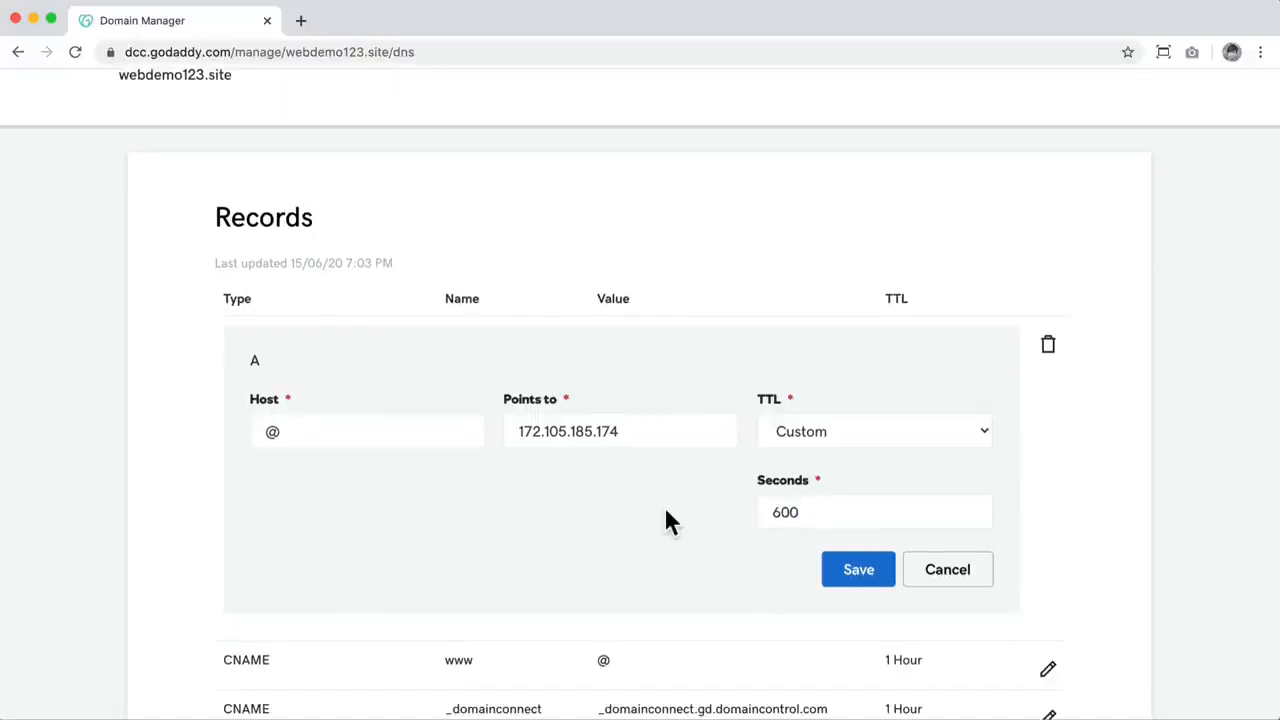
pyautogui.click(869, 577)
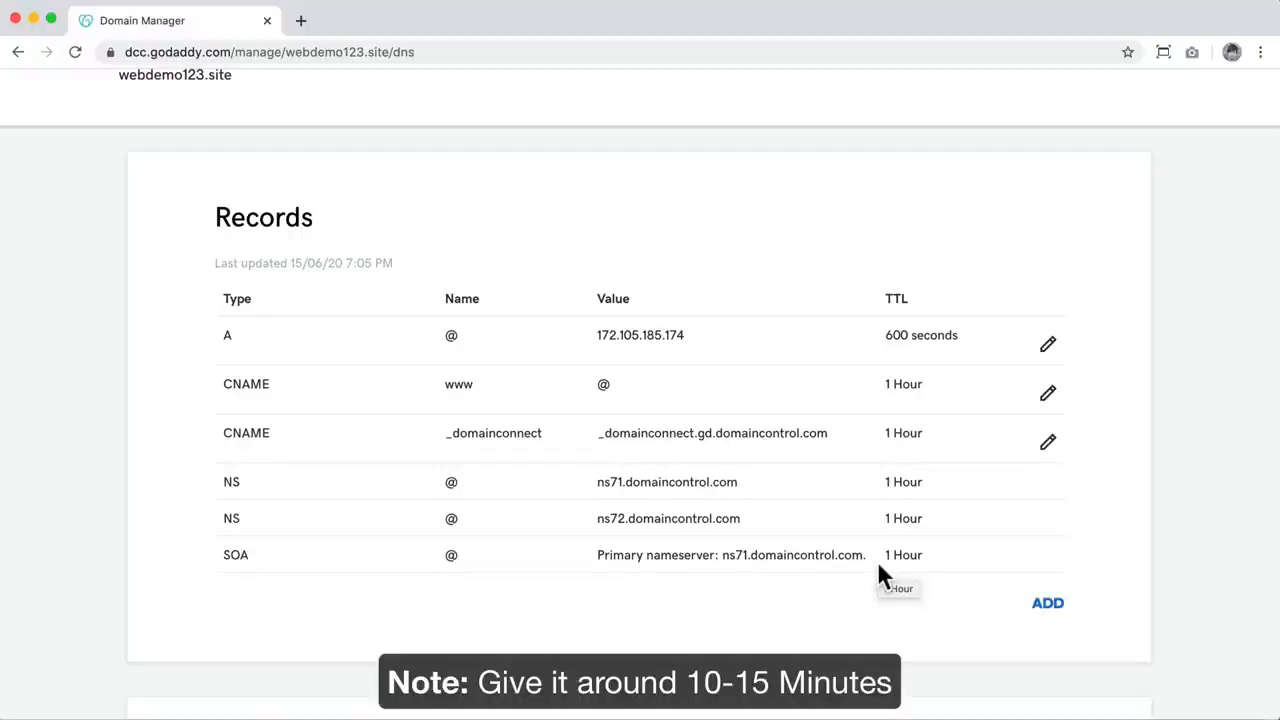
# Step: Switch to the browser window with Cloudways and open whatsmydns.net in a new tab
pyautogui.click(33, 19)
pyautogui.click(727, 22)
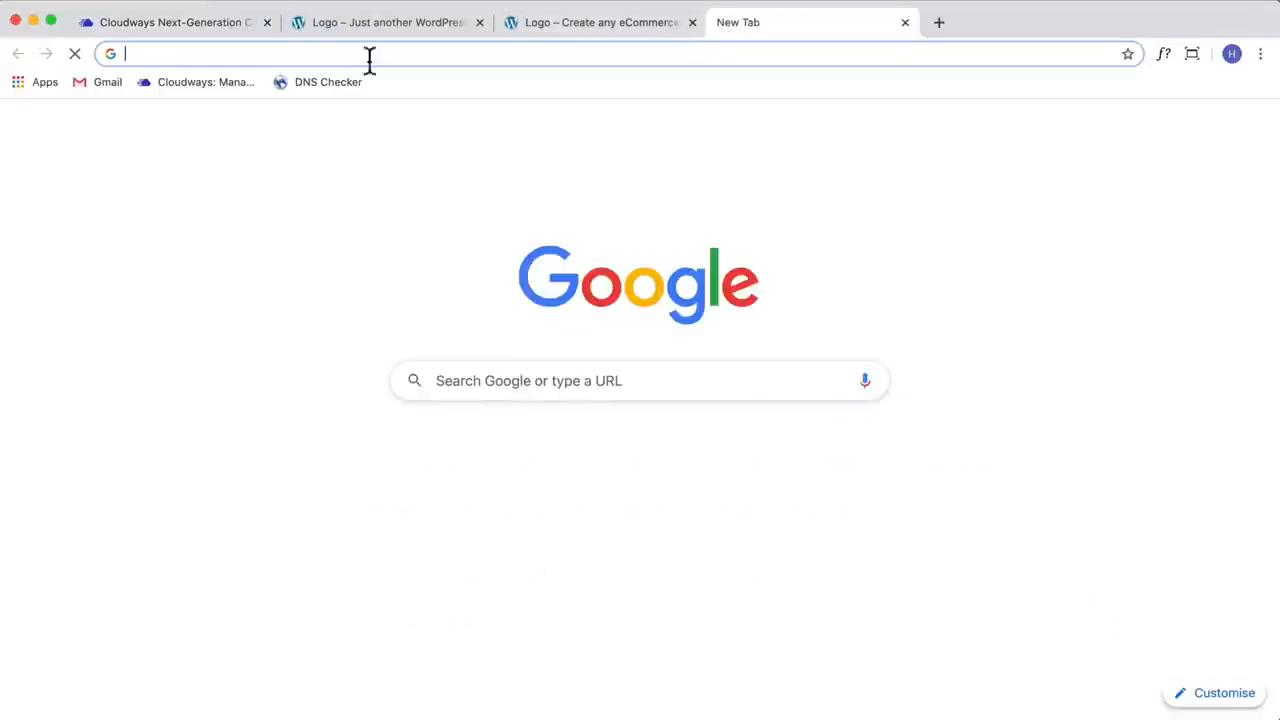
pyautogui.write('whatsmydns.net')
pyautogui.press('Return')
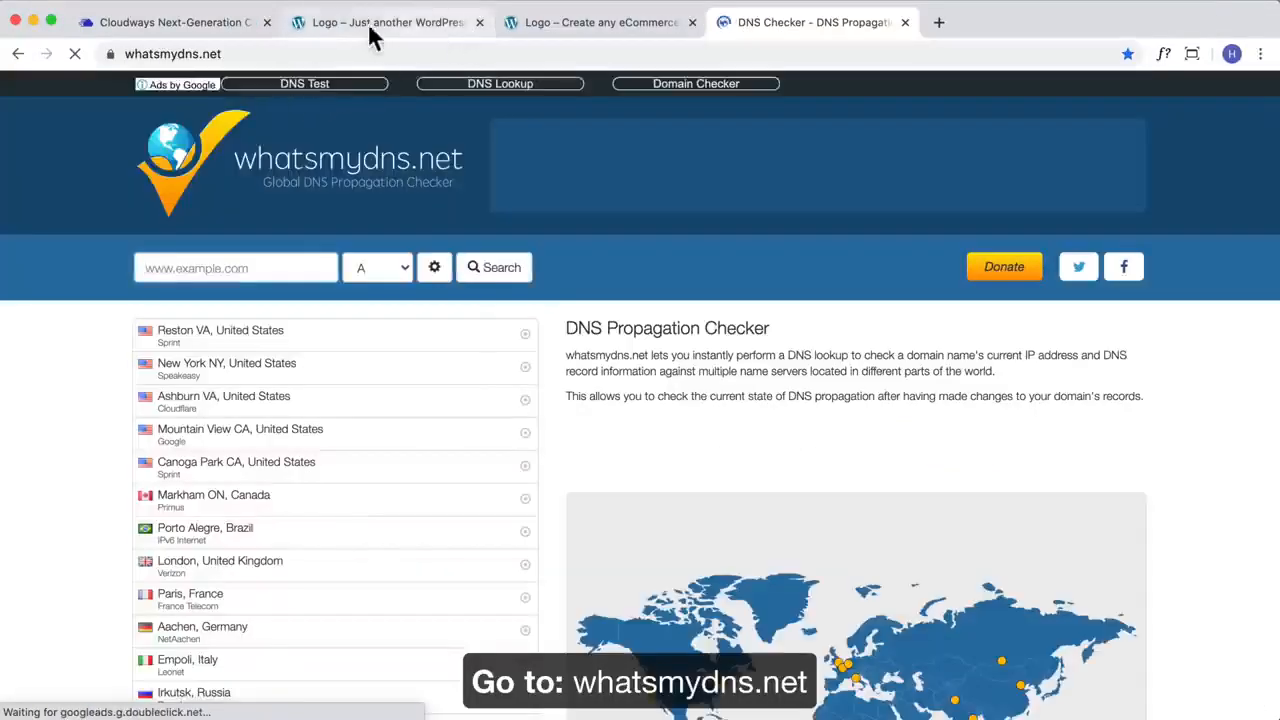
# Step: Close the old Tax Services demo site's page and reload the eCommerce site's home page
pyautogui.click(372, 30)
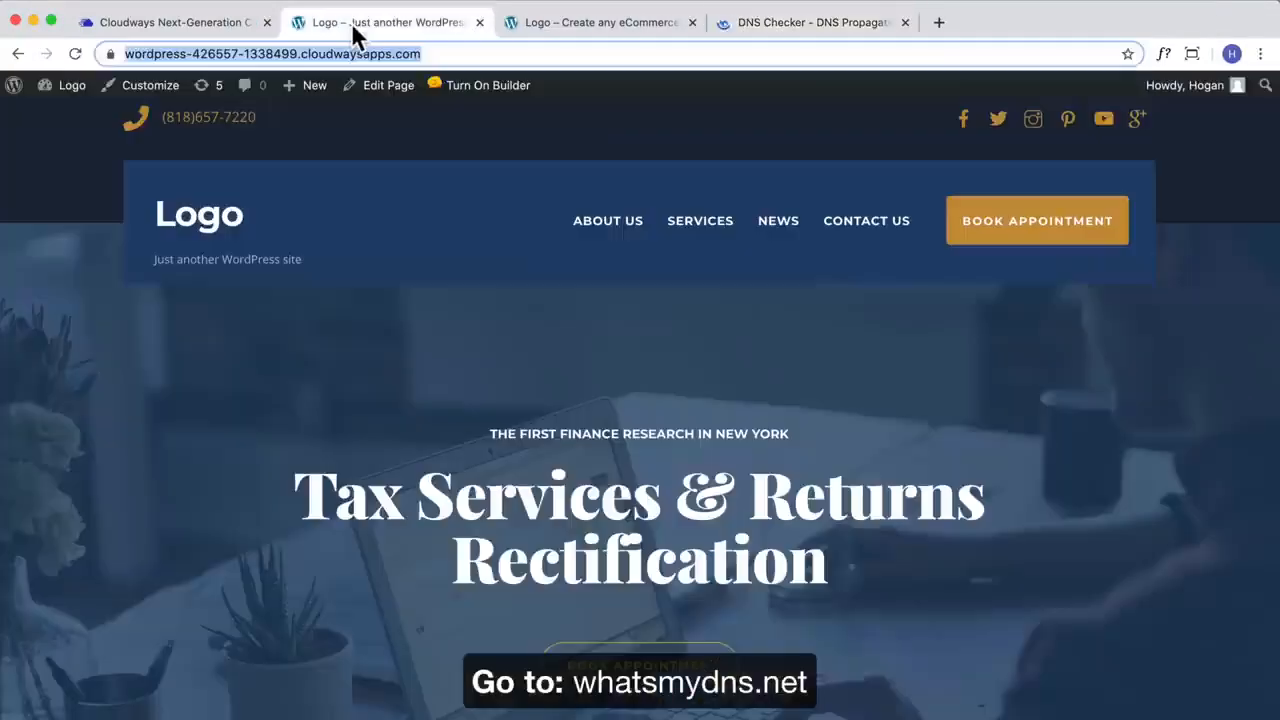
pyautogui.click(479, 24)
pyautogui.click(78, 57)
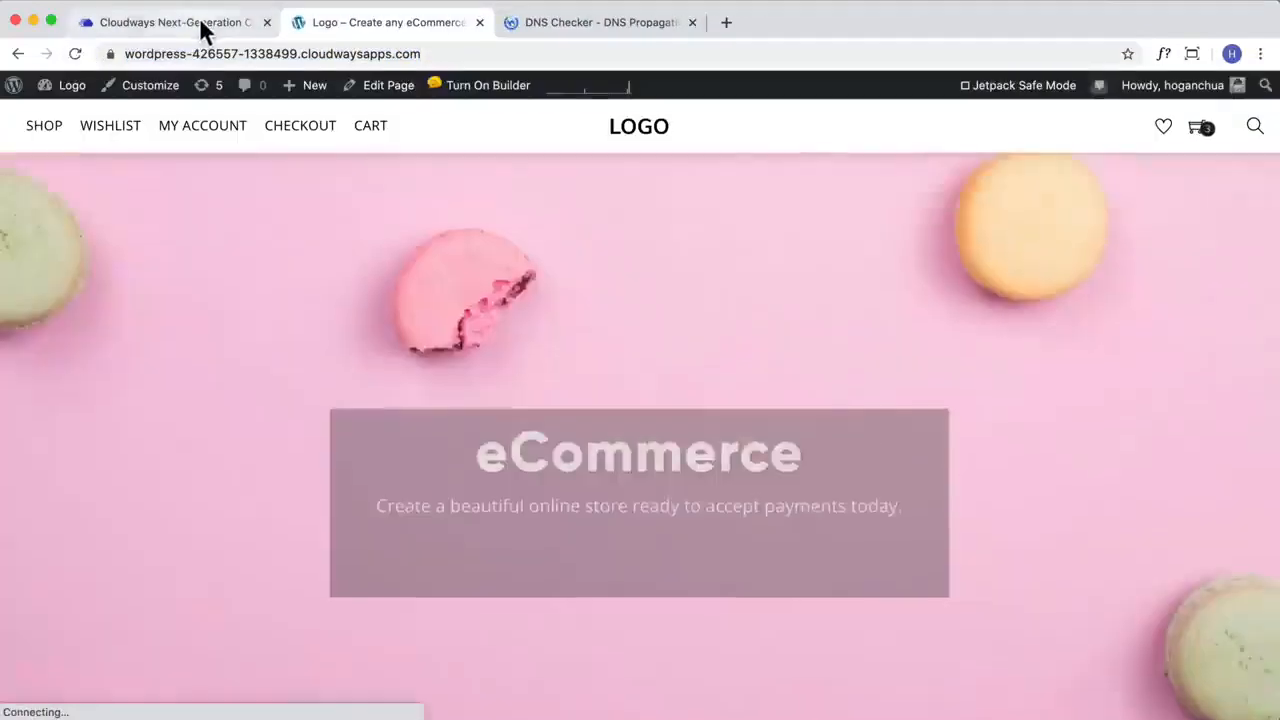
# Step: In the Cloudways domain management of eCommerce Demo, set the primary domain to webdemo123.site, copied from GoDaddy, and save the changes
pyautogui.click(200, 30)
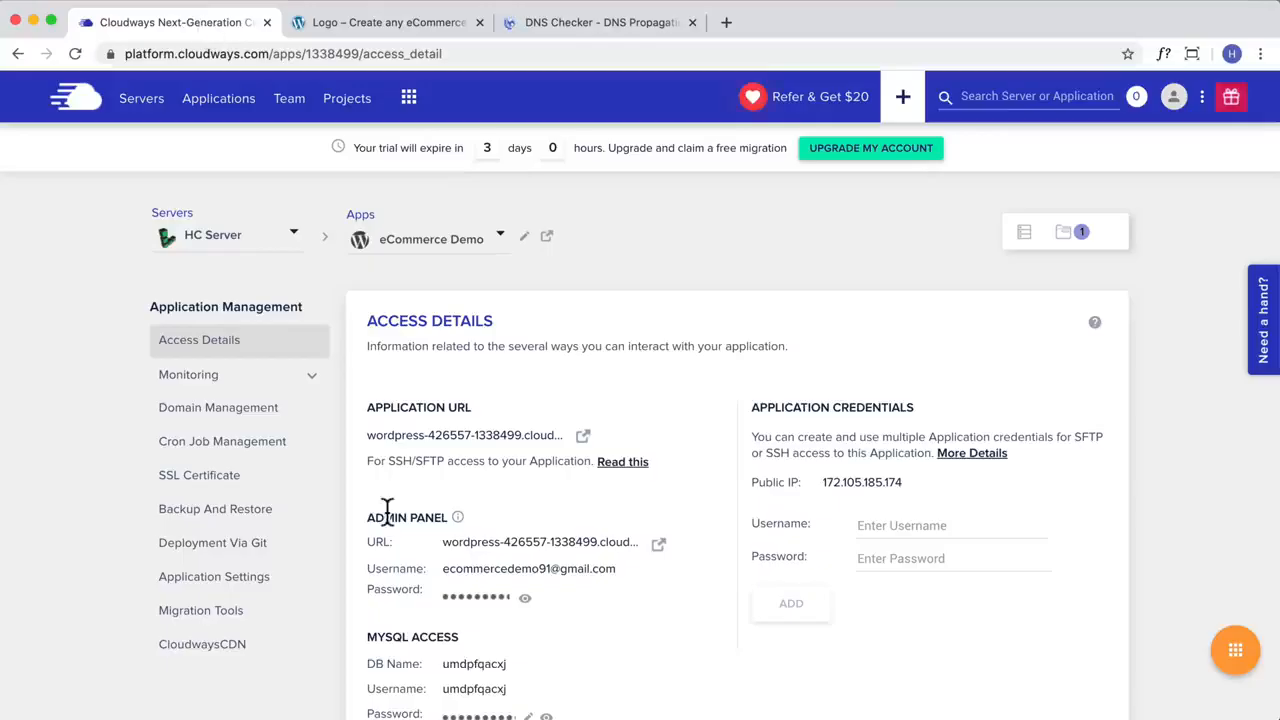
pyautogui.scroll(-1, 287, 420)
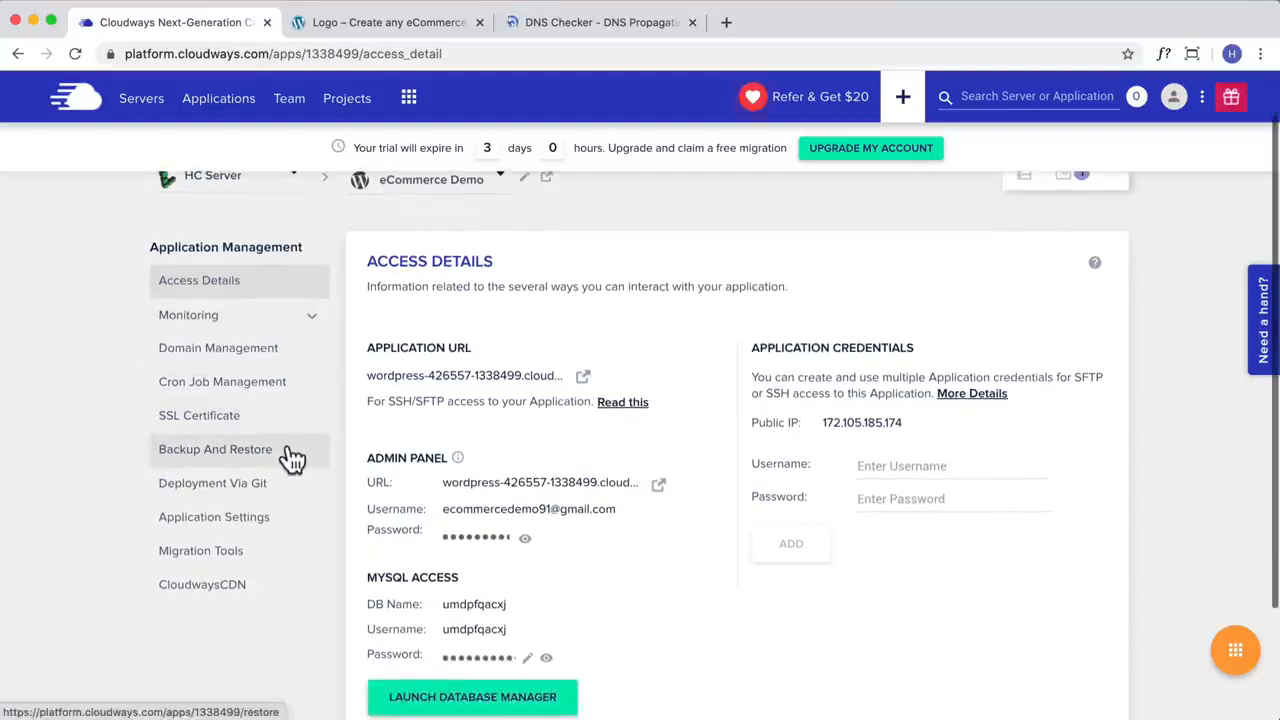
pyautogui.click(226, 352)
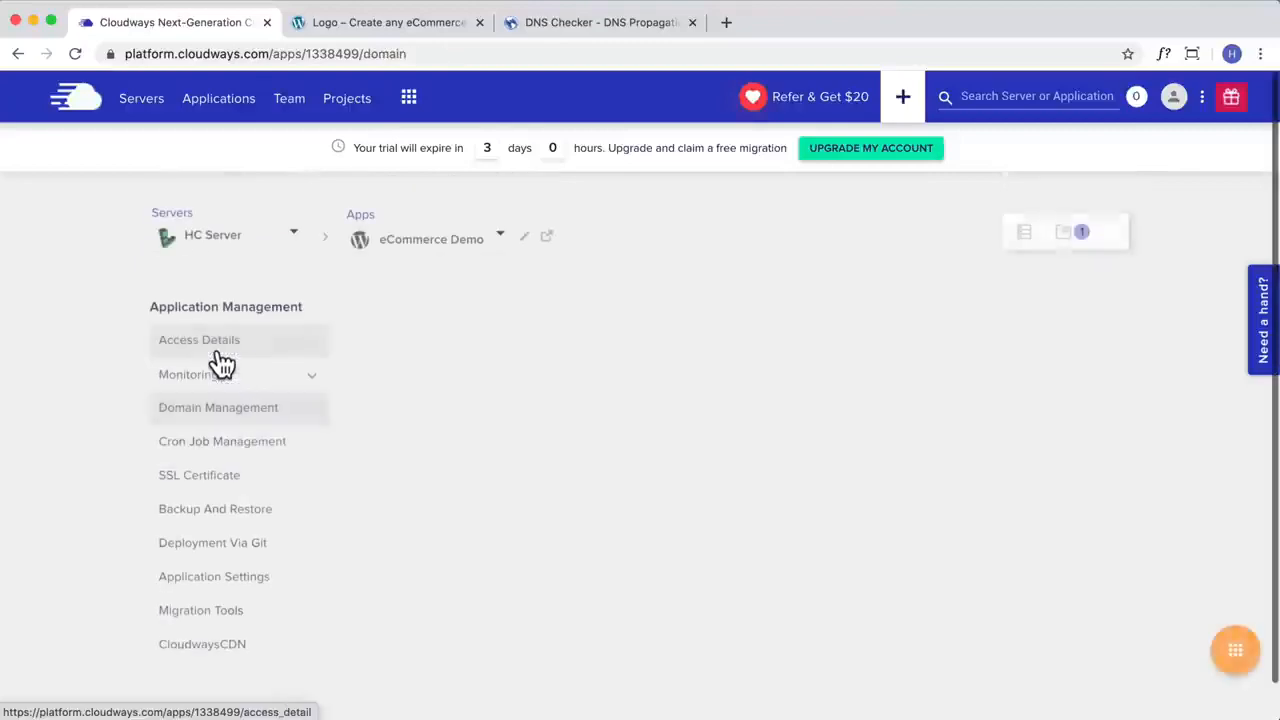
pyautogui.click(465, 445)
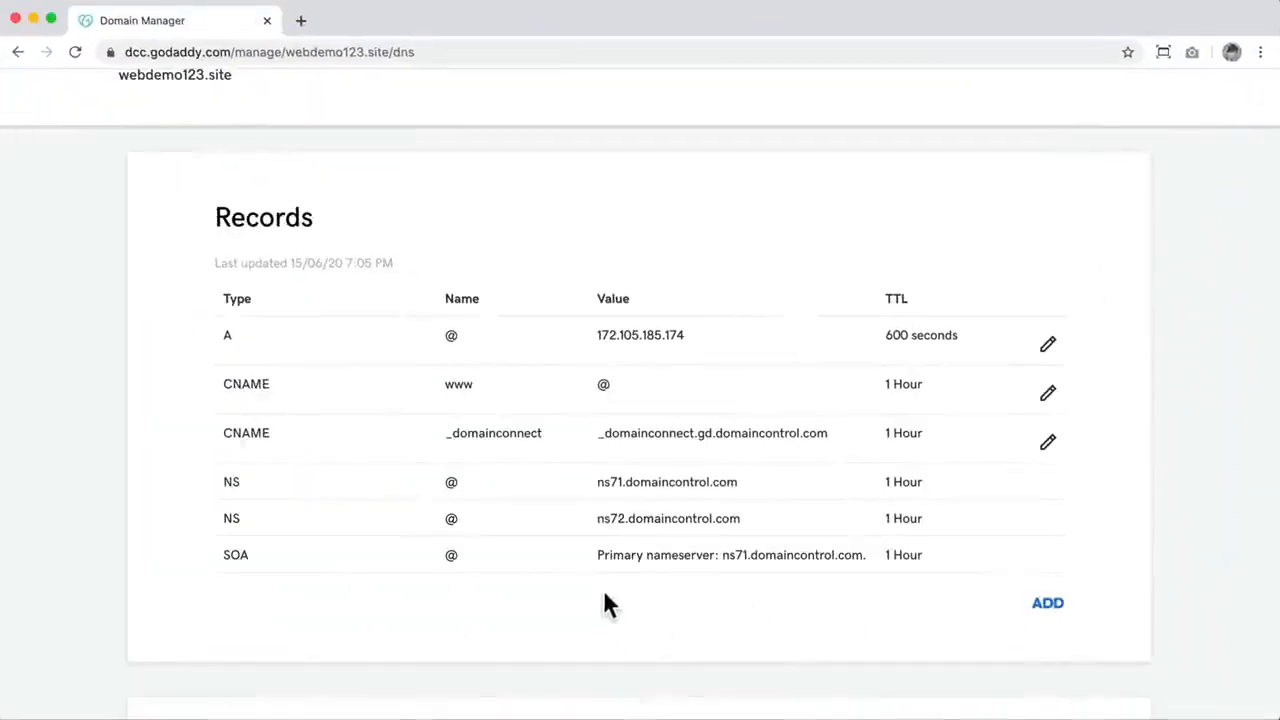
pyautogui.scroll(3, 495, 432)
pyautogui.moveTo(240, 270); pyautogui.dragTo(120, 268)
pyautogui.hotkey('ctrl', 'c')
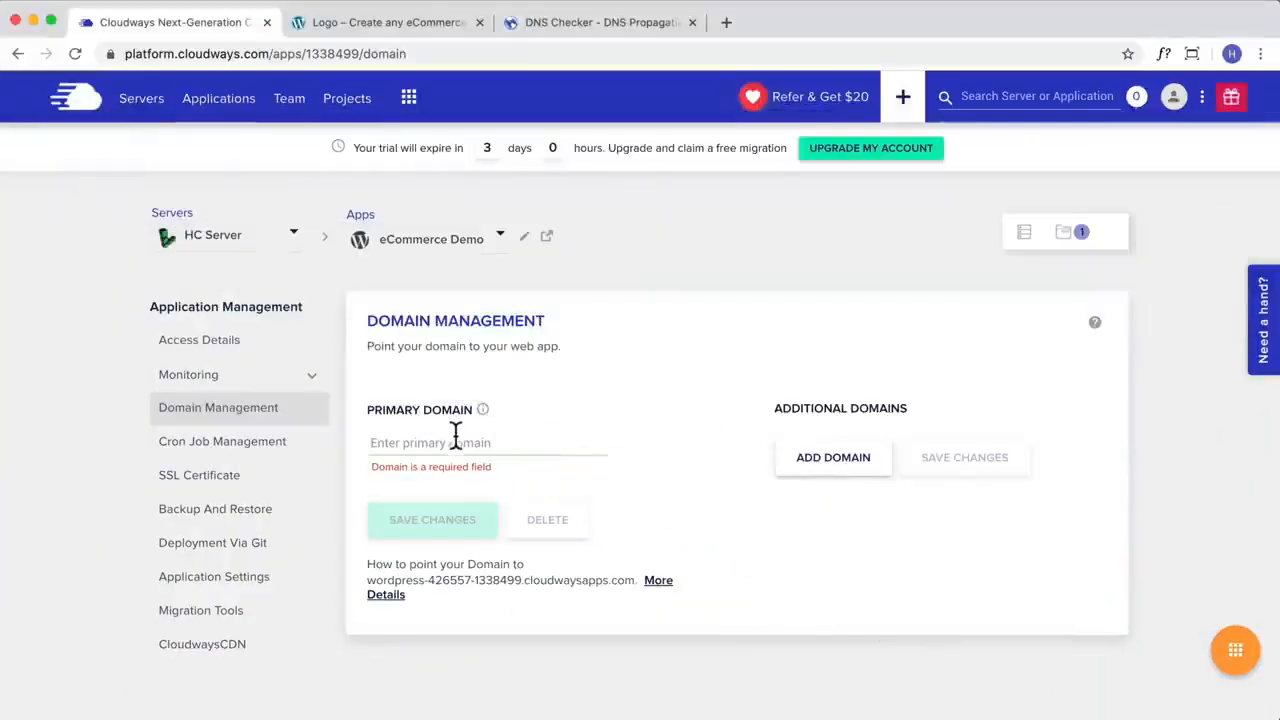
pyautogui.click(455, 442)
pyautogui.hotkey('ctrl', 'v')
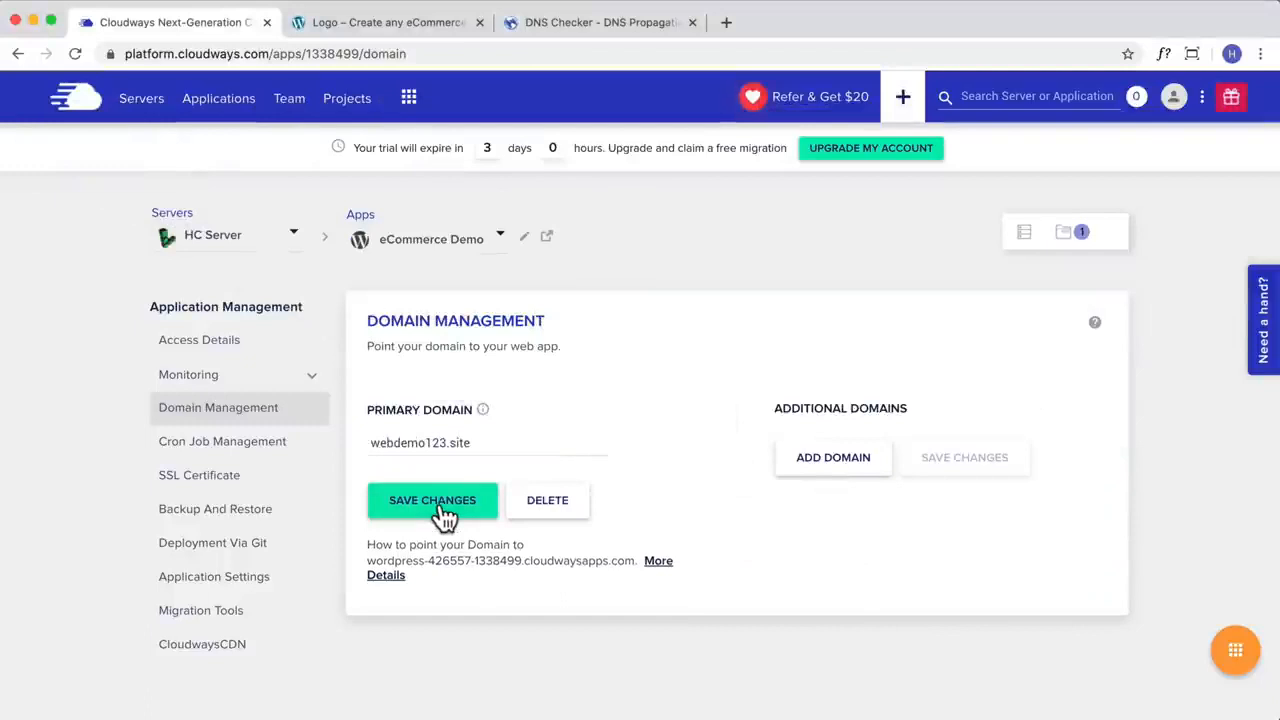
# Step: Reload the eCommerce site and look through its home page under the new primary domain
pyautogui.click(370, 30)
pyautogui.click(72, 52)
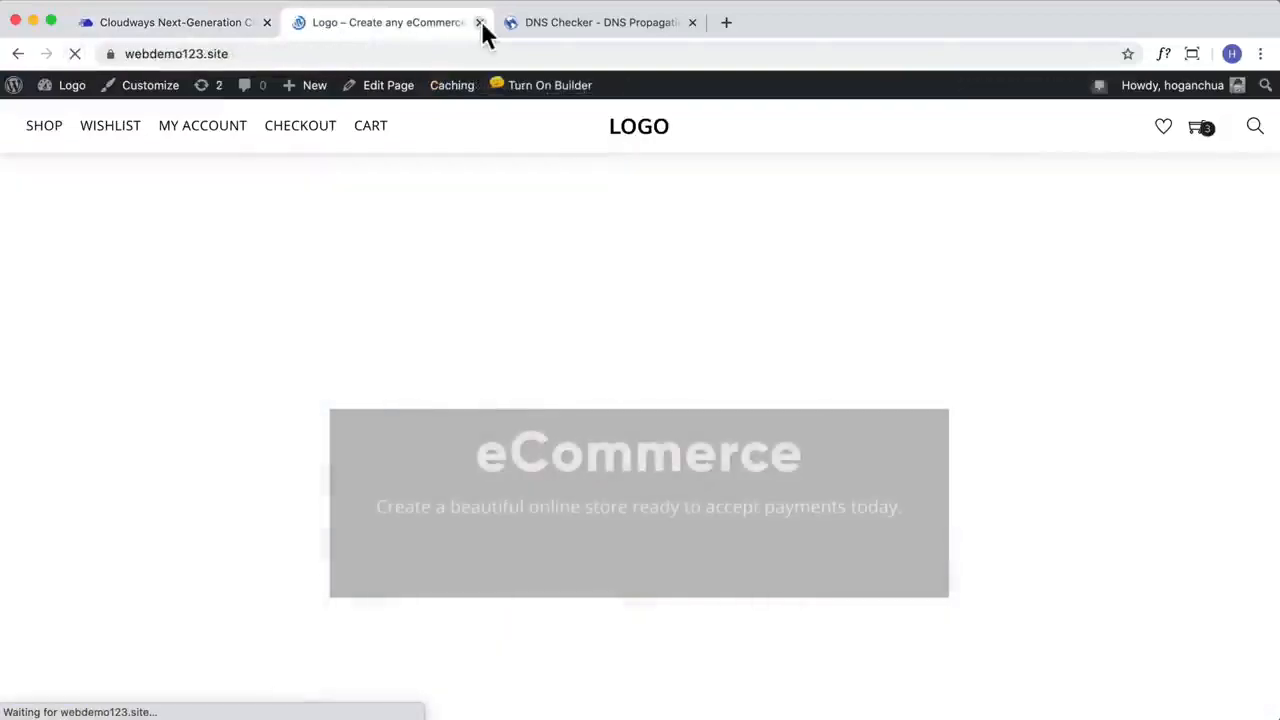
pyautogui.scroll(-15, 645, 340)
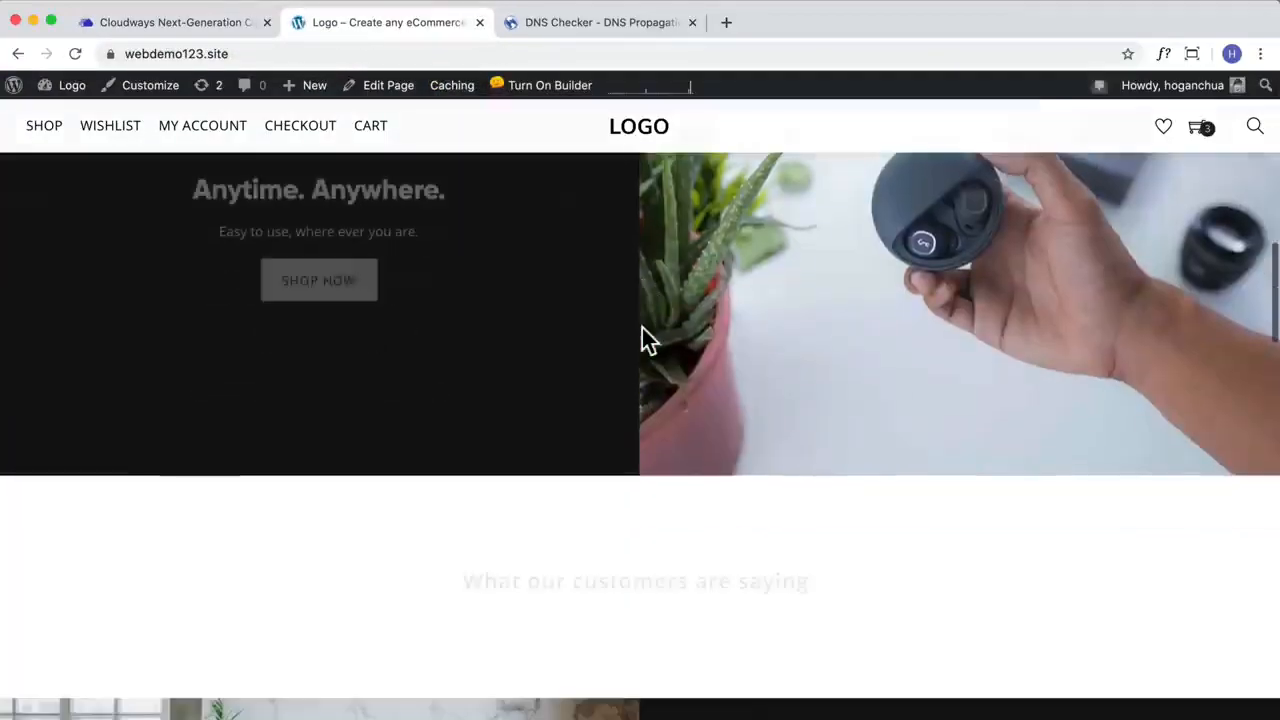
pyautogui.scroll(-10, 643, 335)
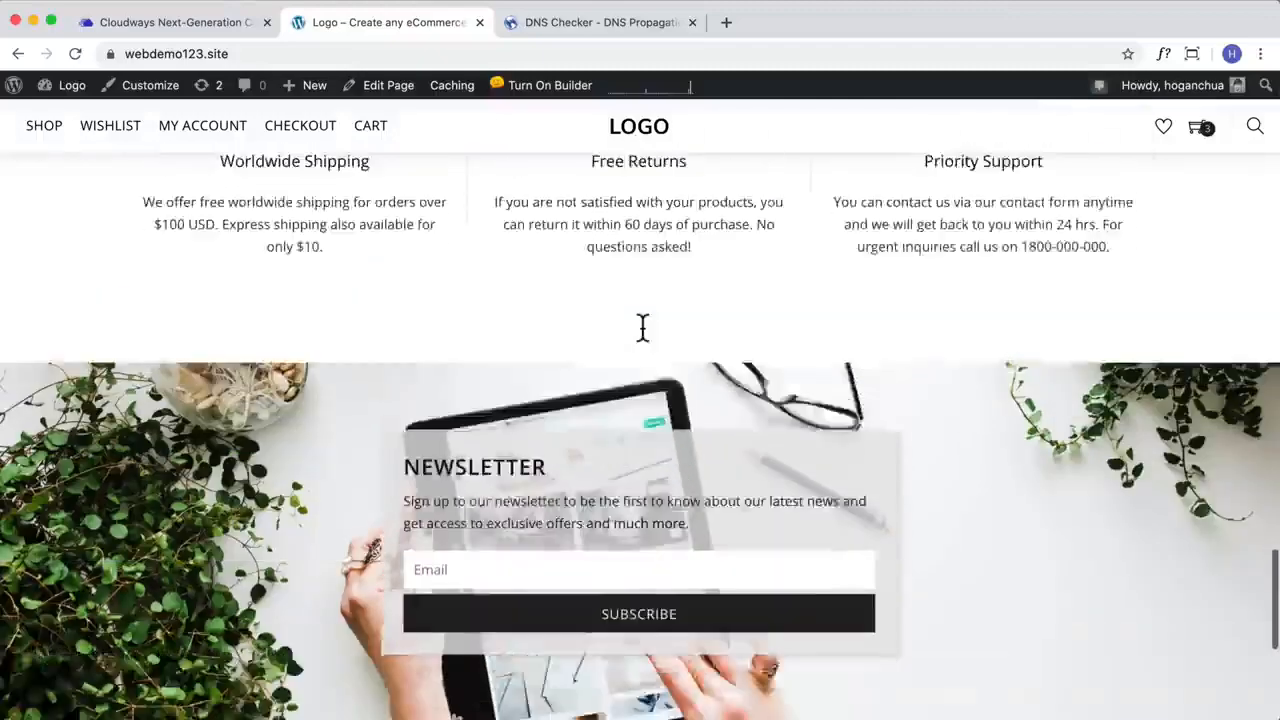
pyautogui.scroll(12, 643, 330)
pyautogui.scroll(3, 623, 210)
# Step: Copy the eCommerce site's address into the domain search of the DNS propagation checker
pyautogui.click(594, 26)
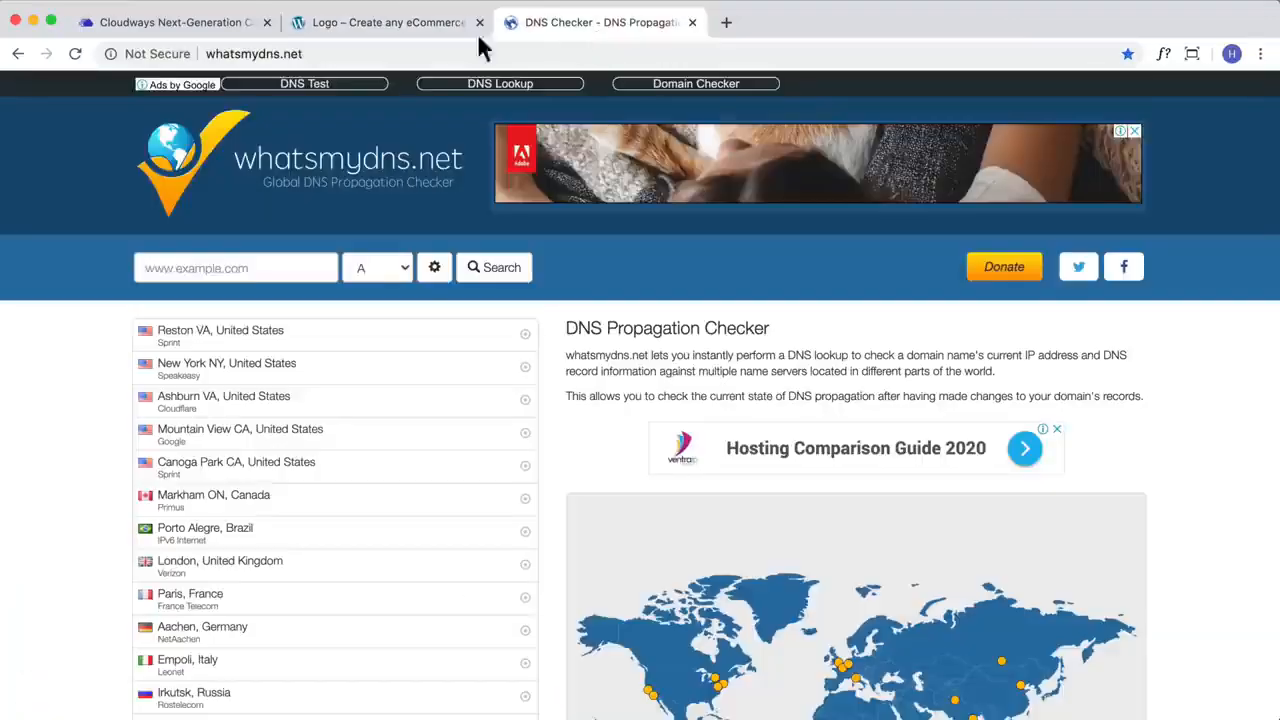
pyautogui.click(333, 26)
pyautogui.click(257, 53)
pyautogui.hotkey('ctrl', 'c')
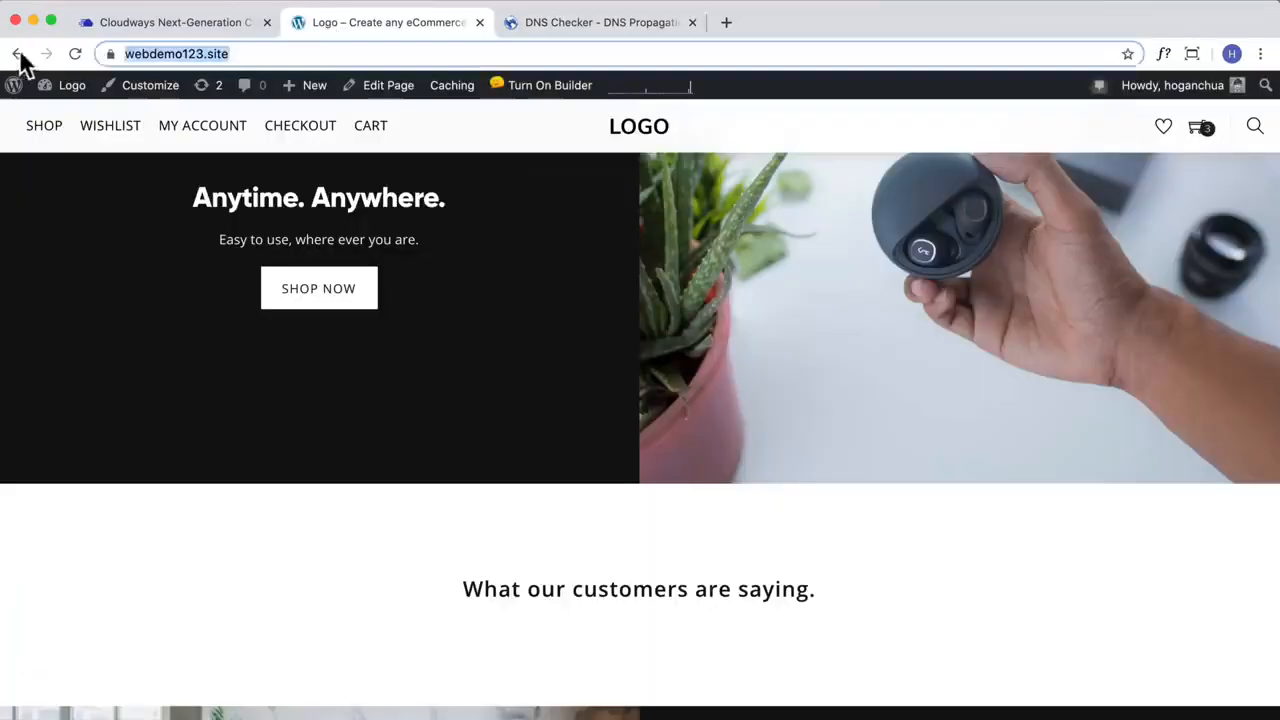
pyautogui.click(542, 21)
pyautogui.click(259, 266)
pyautogui.hotkey('ctrl', 'v')
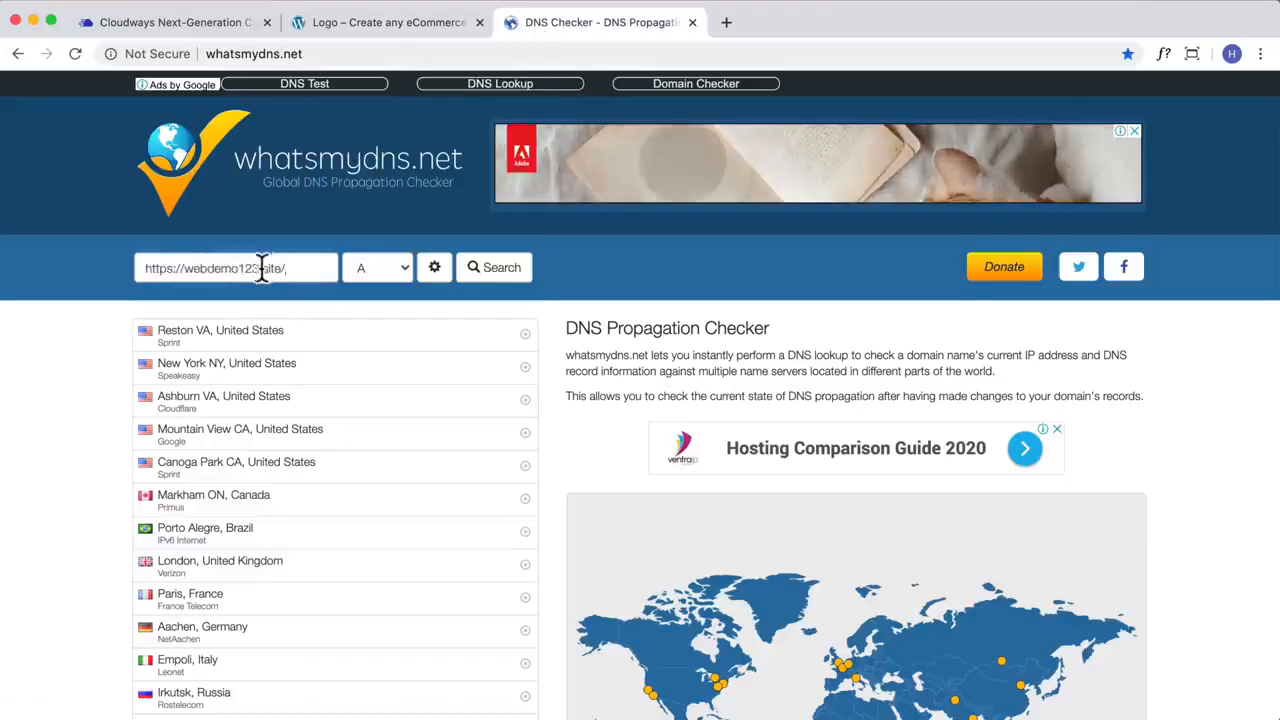
# Step: Trim the address to webdemo123.site, look up its A record and review the IP addresses reported across the worldwide server locations
pyautogui.press('BackSpace')
pyautogui.moveTo(186, 268); pyautogui.dragTo(125, 268)
pyautogui.press('BackSpace')
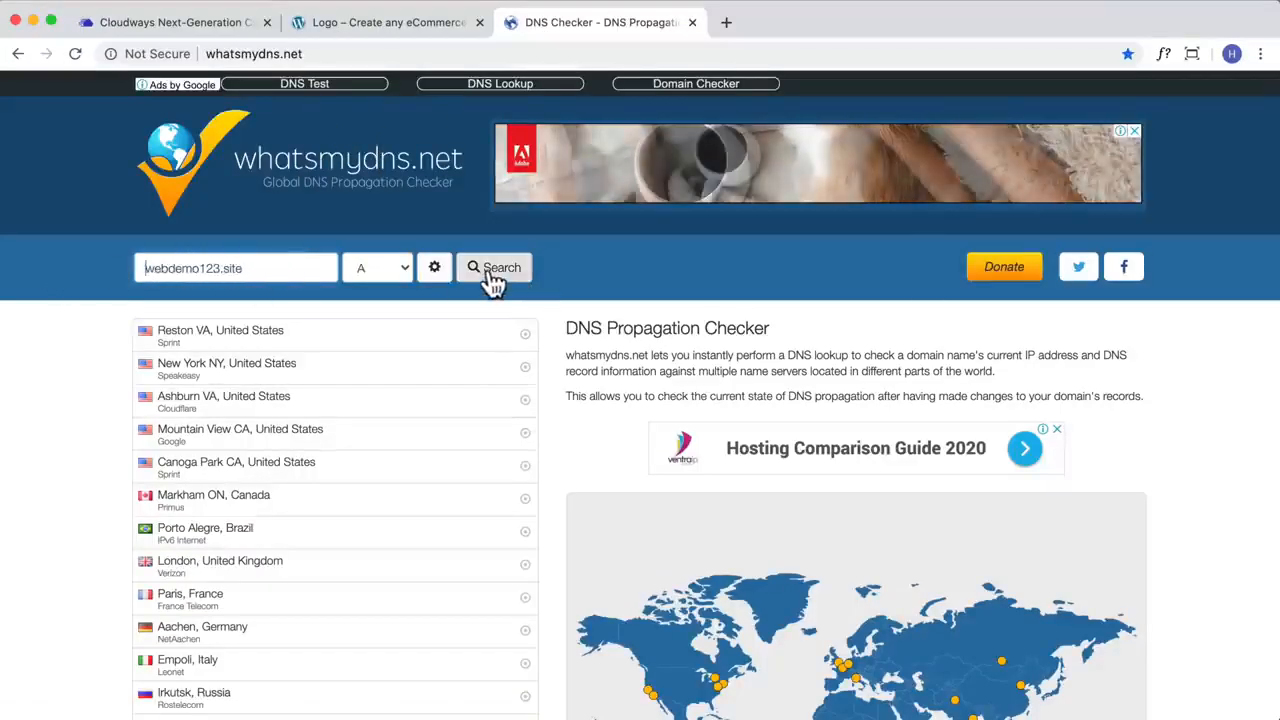
pyautogui.click(491, 274)
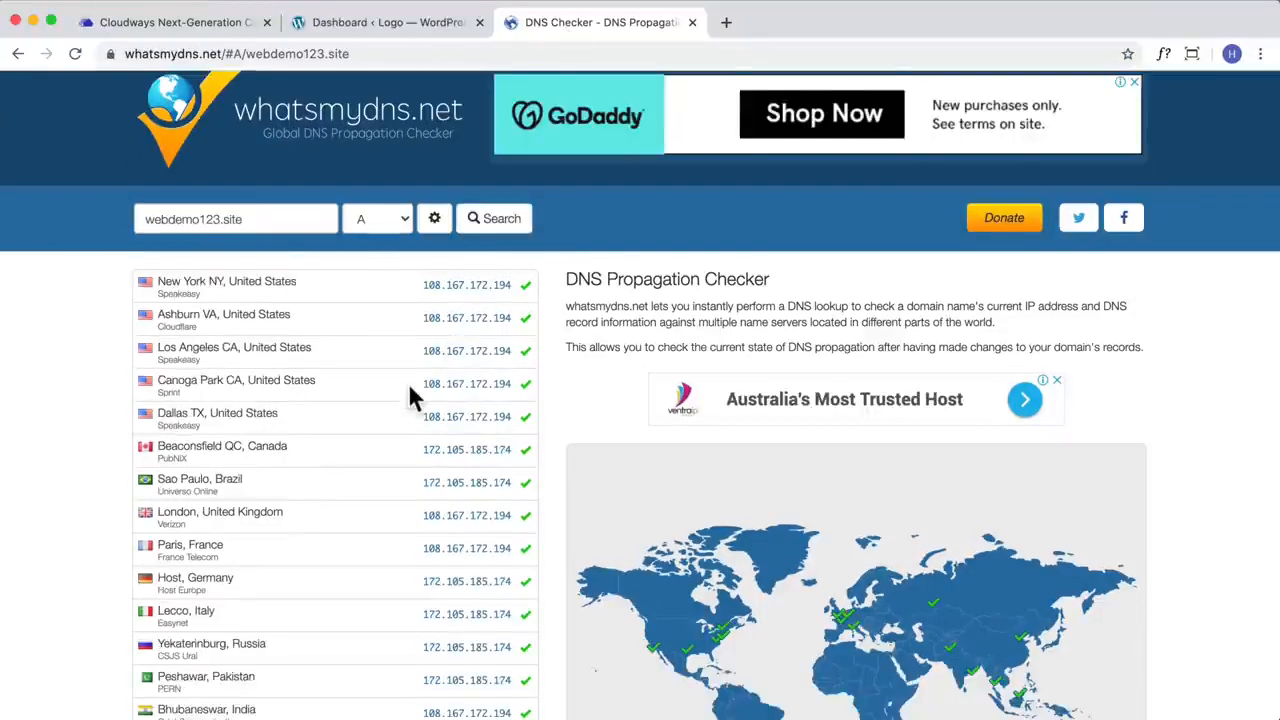
pyautogui.scroll(-2, 408, 390)
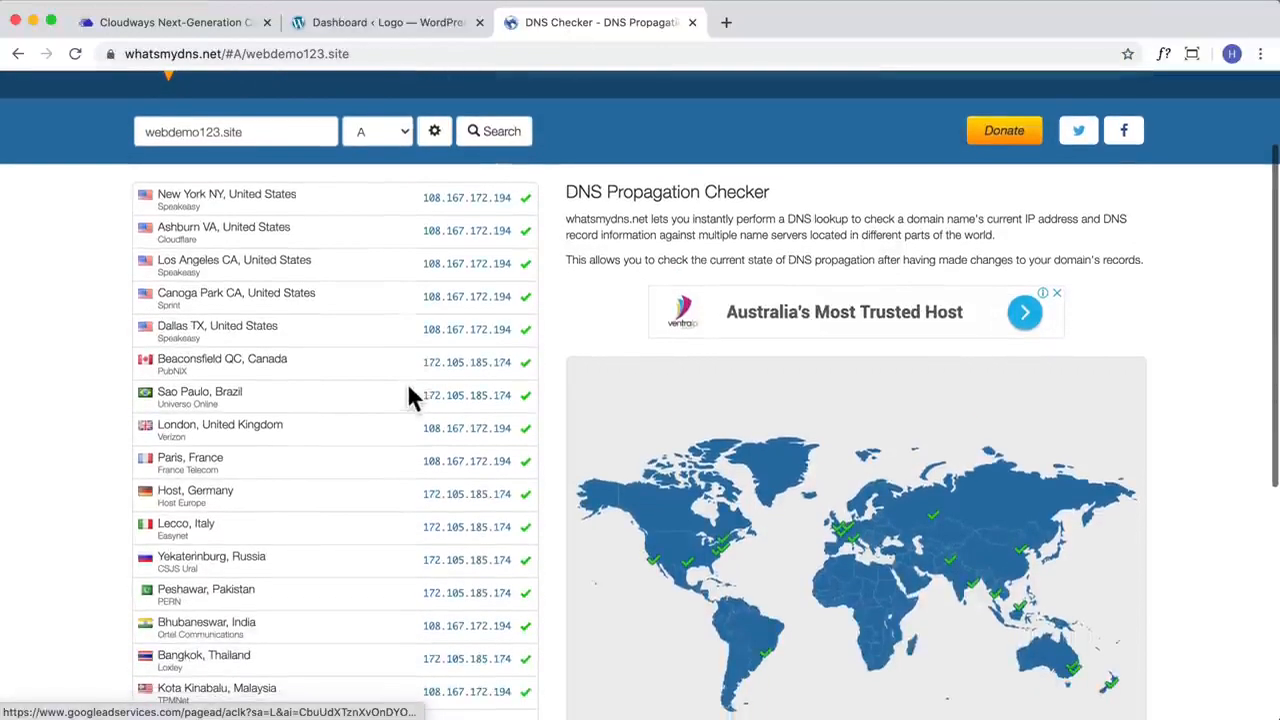
pyautogui.scroll(-2, 408, 390)
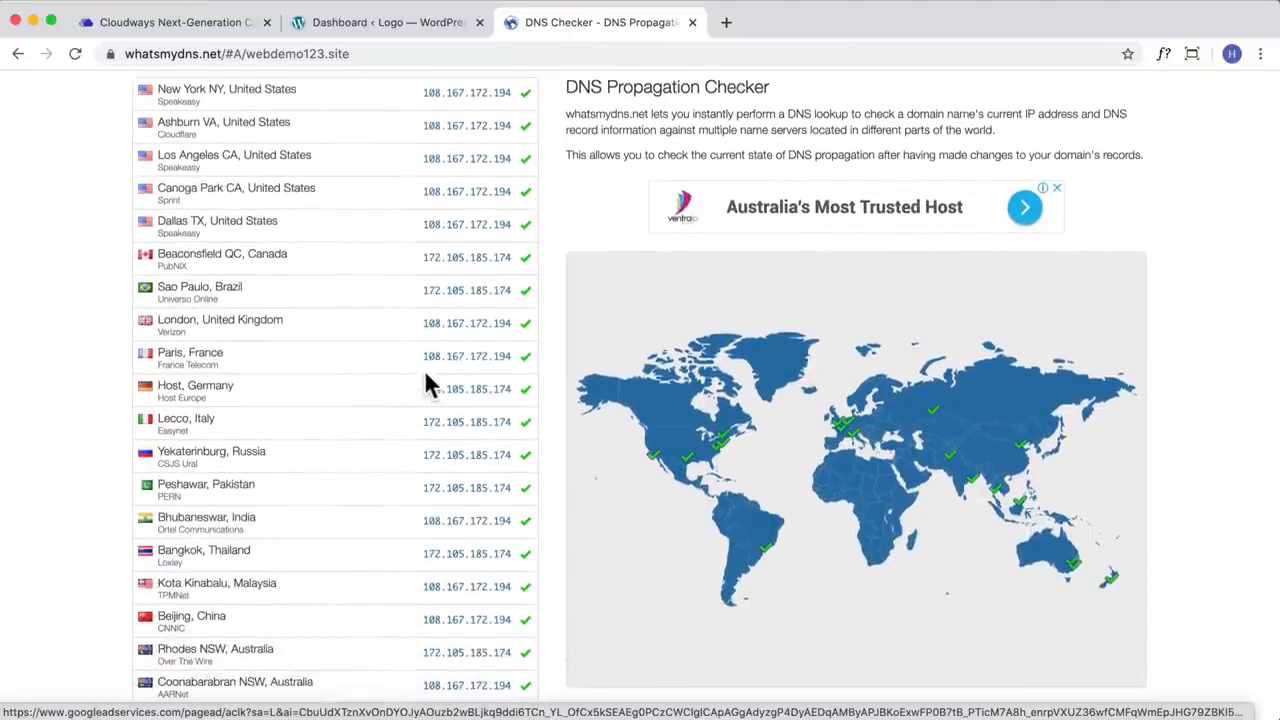
pyautogui.scroll(2, 426, 376)
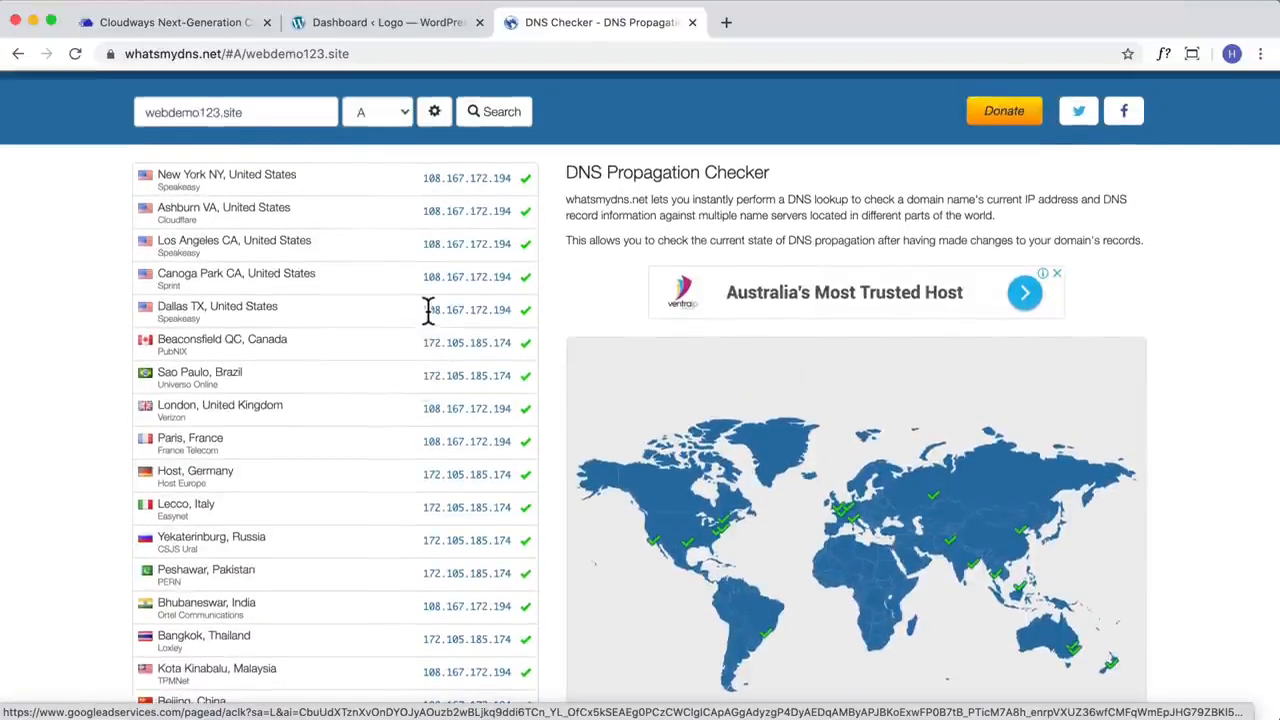
# Step: Compare the A record IP addresses reported for the Coonabarabran and Rhodes servers in Australia
pyautogui.scroll(-3, 440, 489)
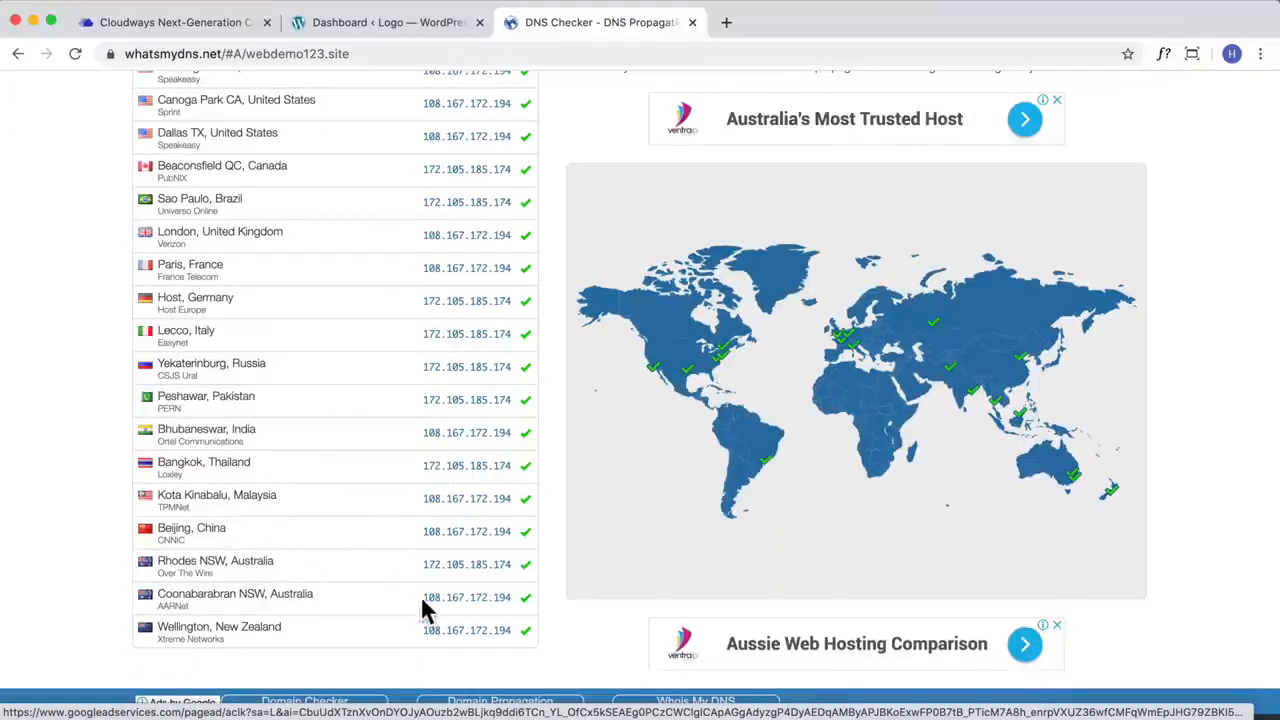
pyautogui.moveTo(423, 600); pyautogui.dragTo(514, 597)
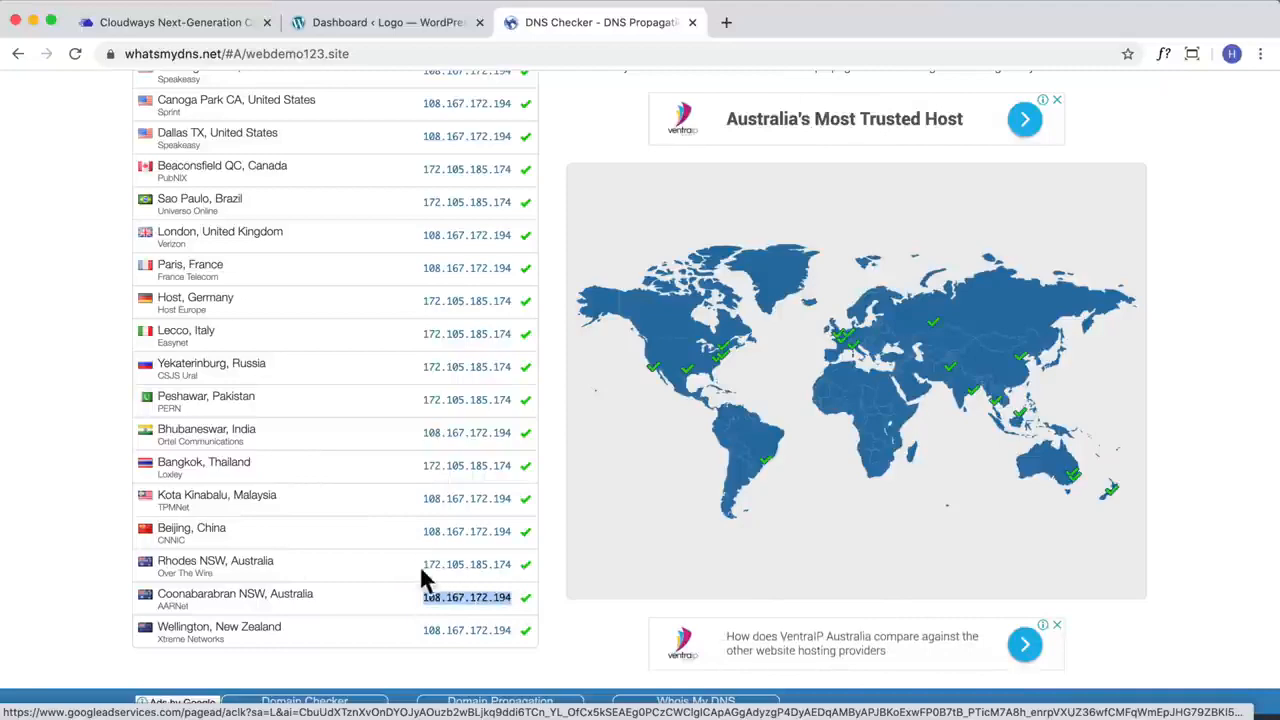
pyautogui.moveTo(422, 566); pyautogui.dragTo(507, 564)
pyautogui.scroll(3, 510, 565)
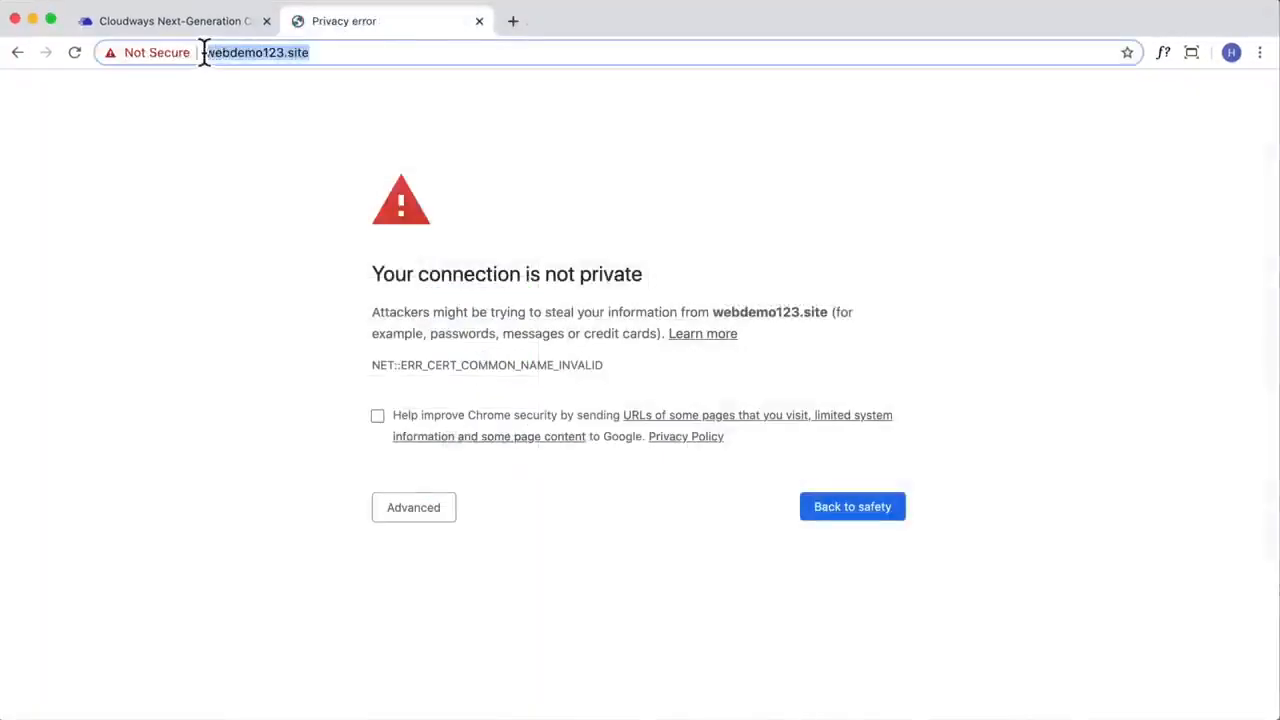
# Step: Proceed past the browser's privacy warning to open webdemo123.site despite its invalid security certificate
pyautogui.click(410, 510)
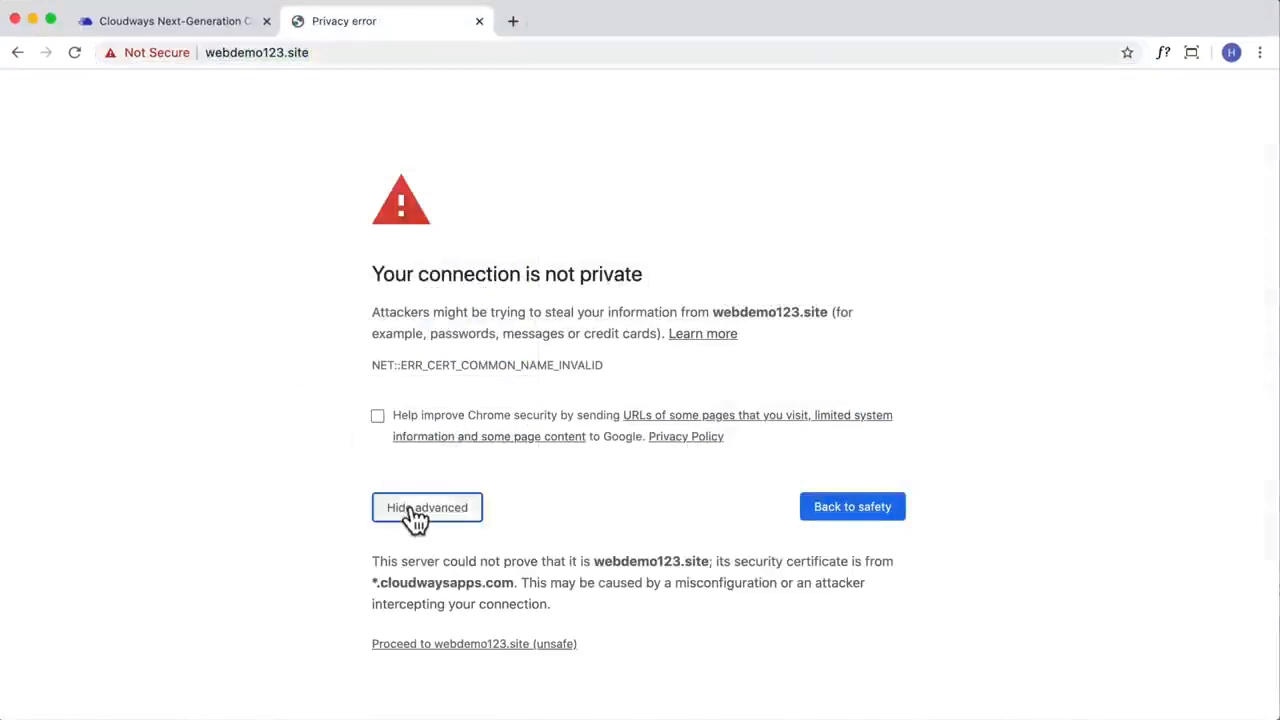
pyautogui.click(468, 648)
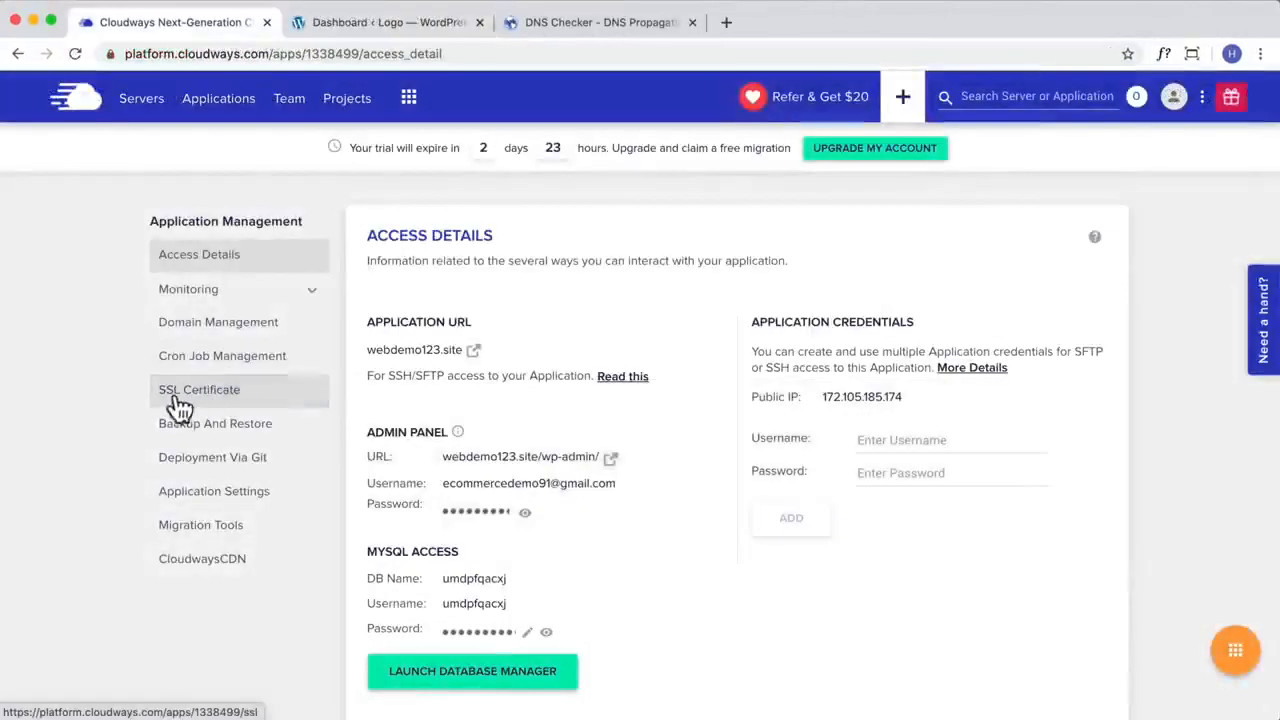
# Step: Switch to Cloudways and open the Let's Encrypt form in the SSL certificate management of eCommerce Demo
pyautogui.click(200, 396)
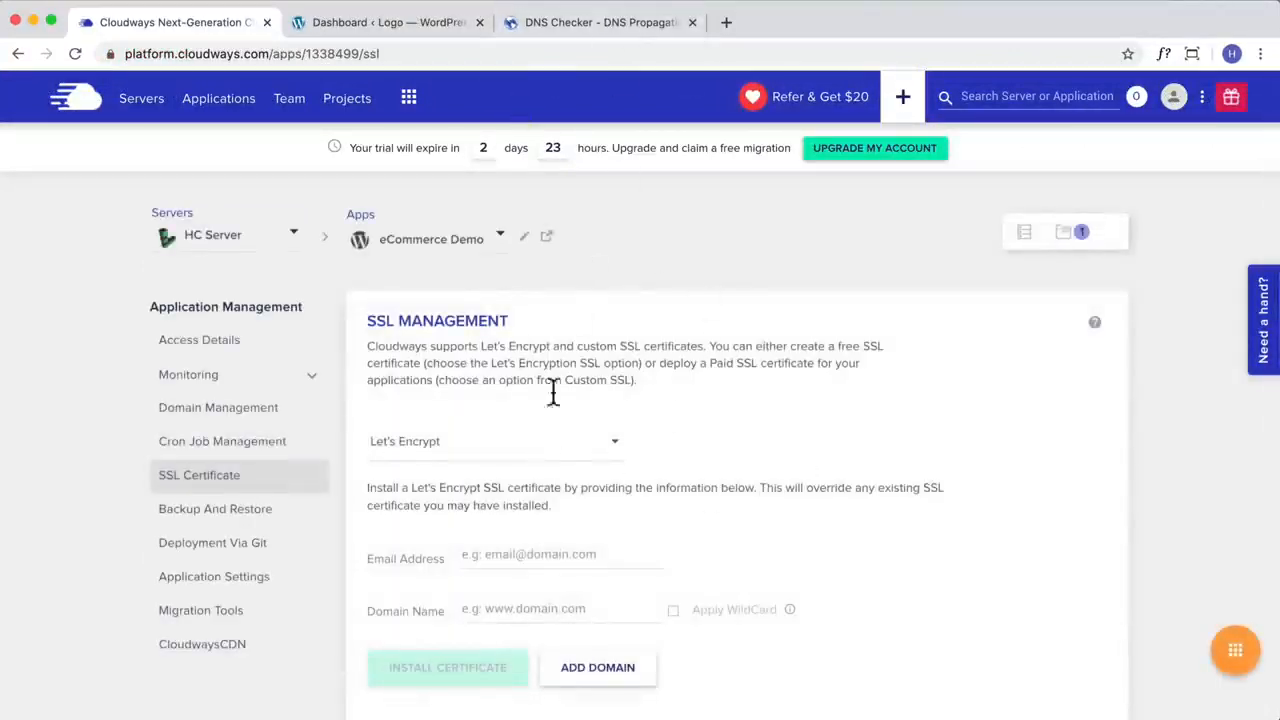
pyautogui.scroll(-1, 553, 393)
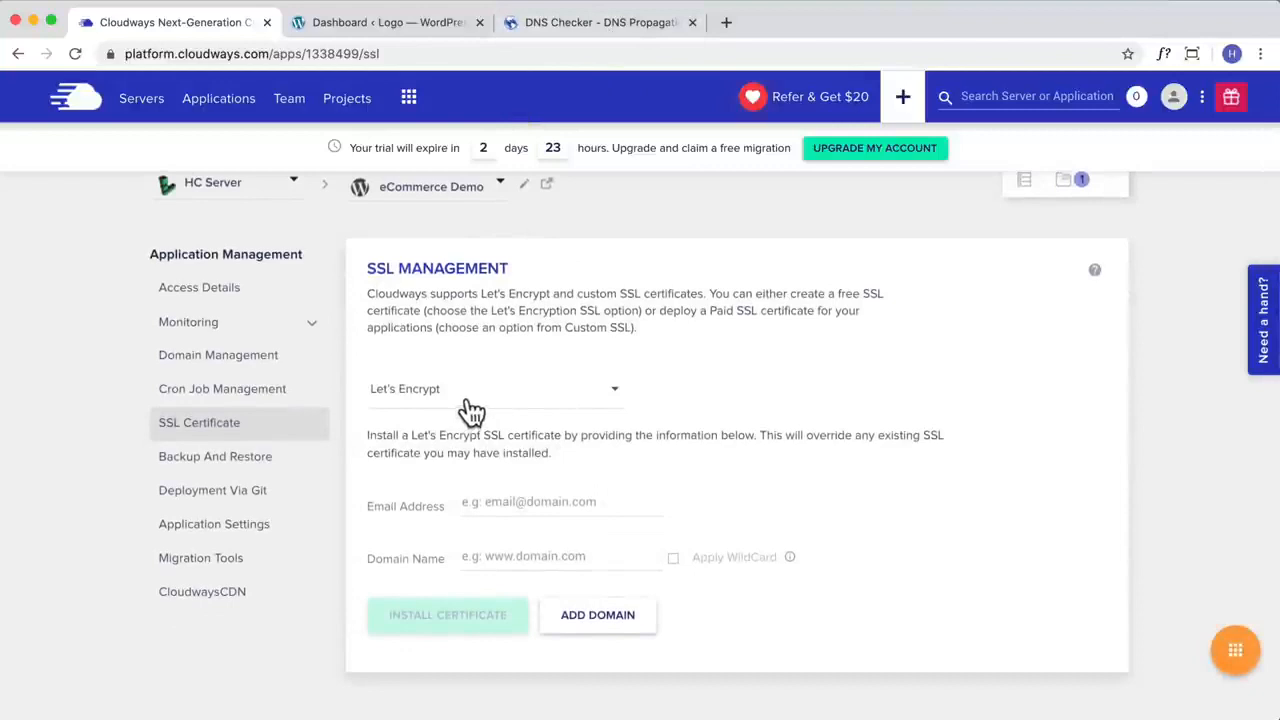
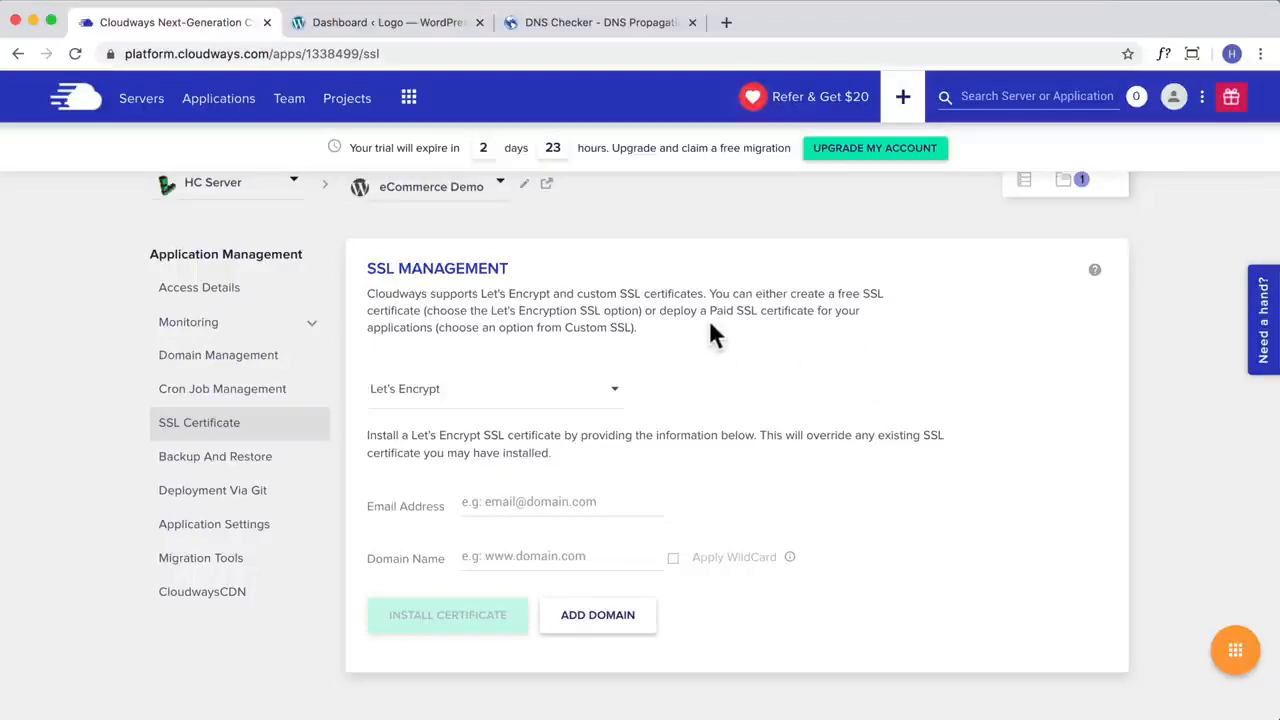
# Step: Search the Cloudways Help Center for "email" and open the article on setting up Rackspace on email clients in a separate tab
pyautogui.scroll(1, 774, 300)
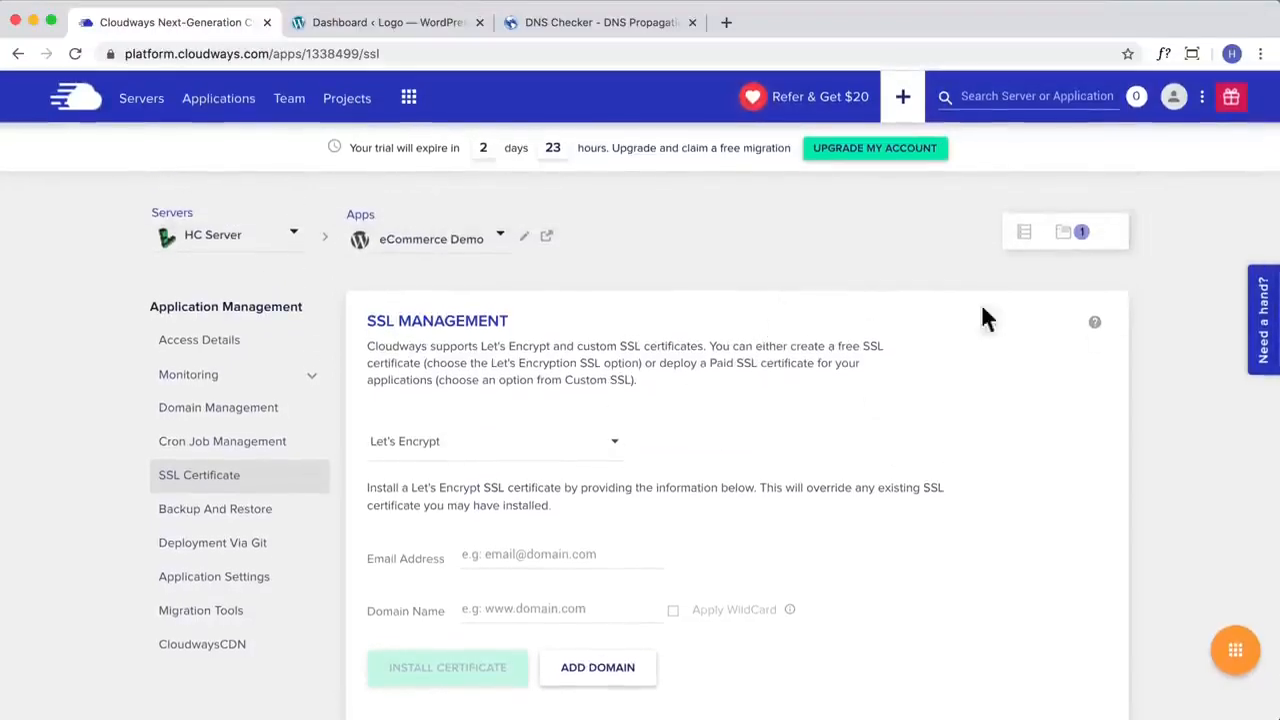
pyautogui.click(1265, 312)
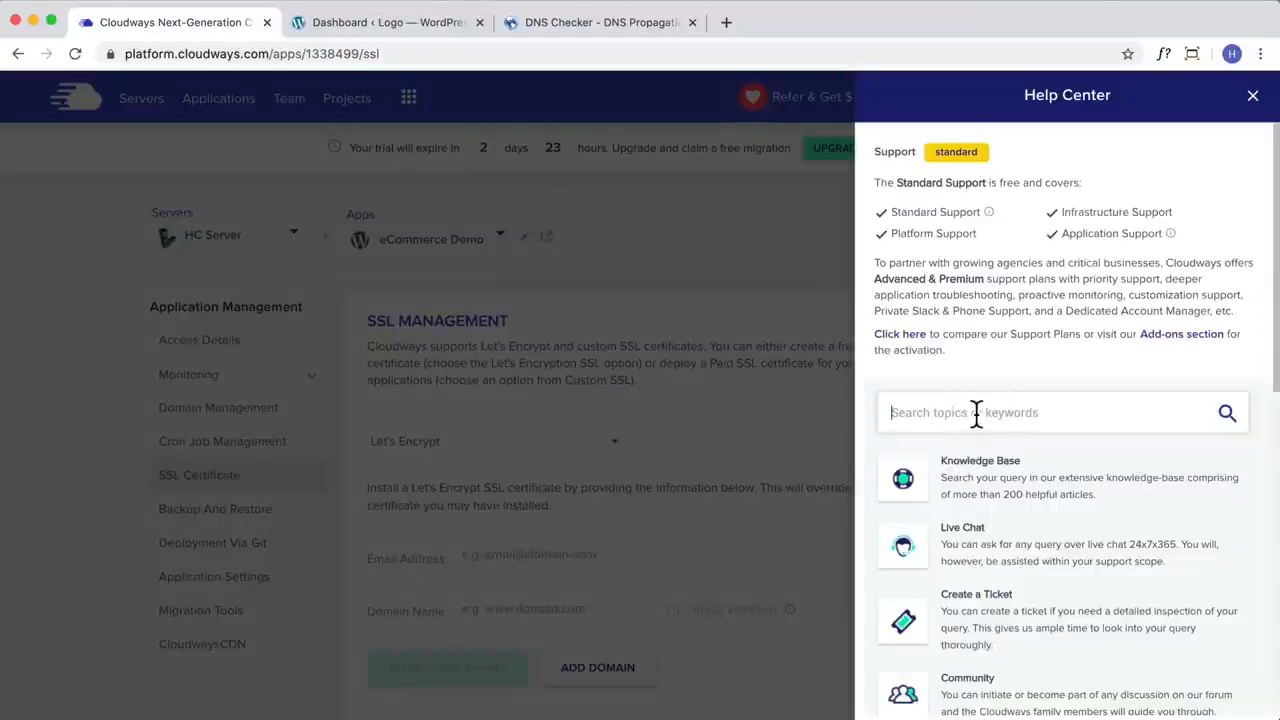
pyautogui.click(976, 415)
pyautogui.write('email')
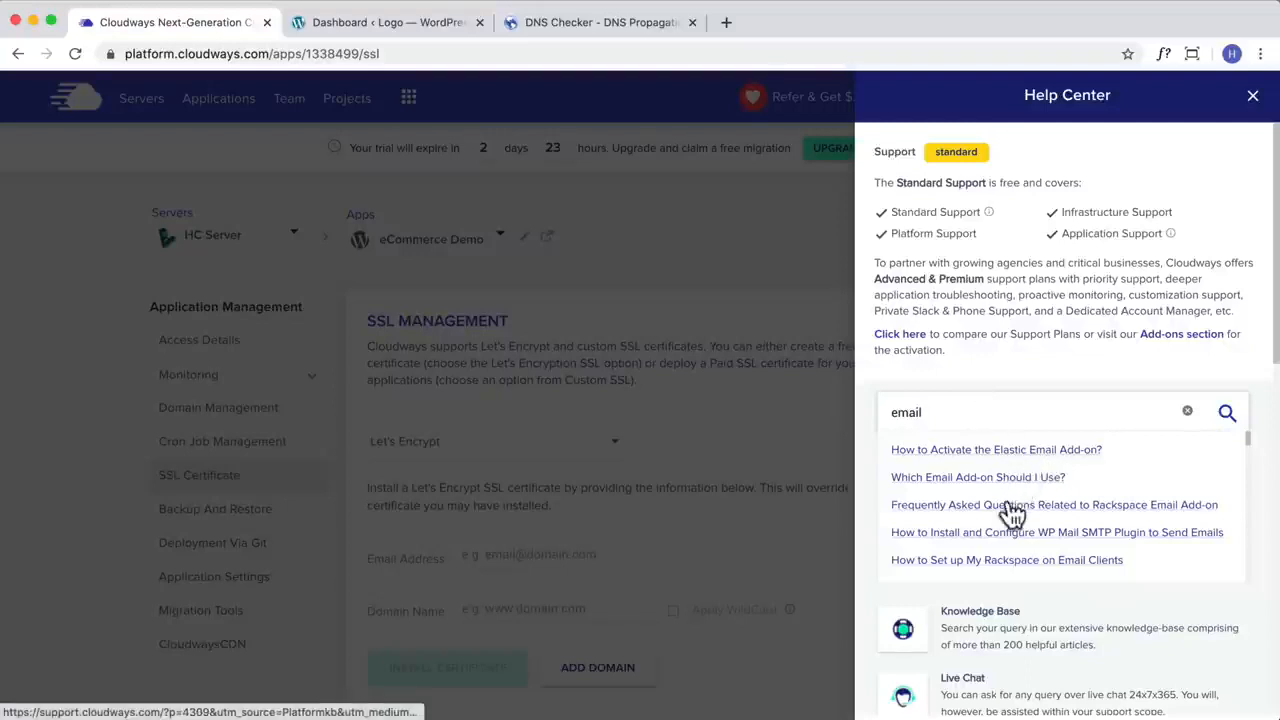
pyautogui.rightClick(1031, 563)
pyautogui.click(1035, 568)
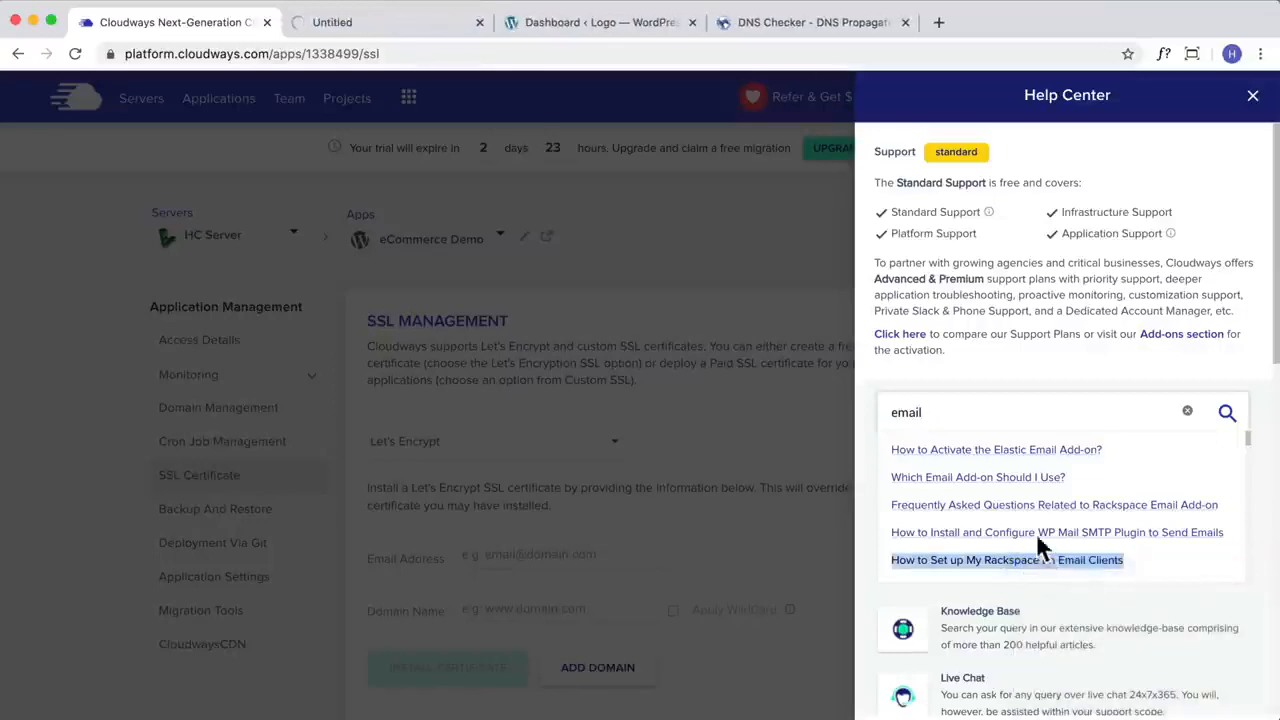
pyautogui.click(677, 280)
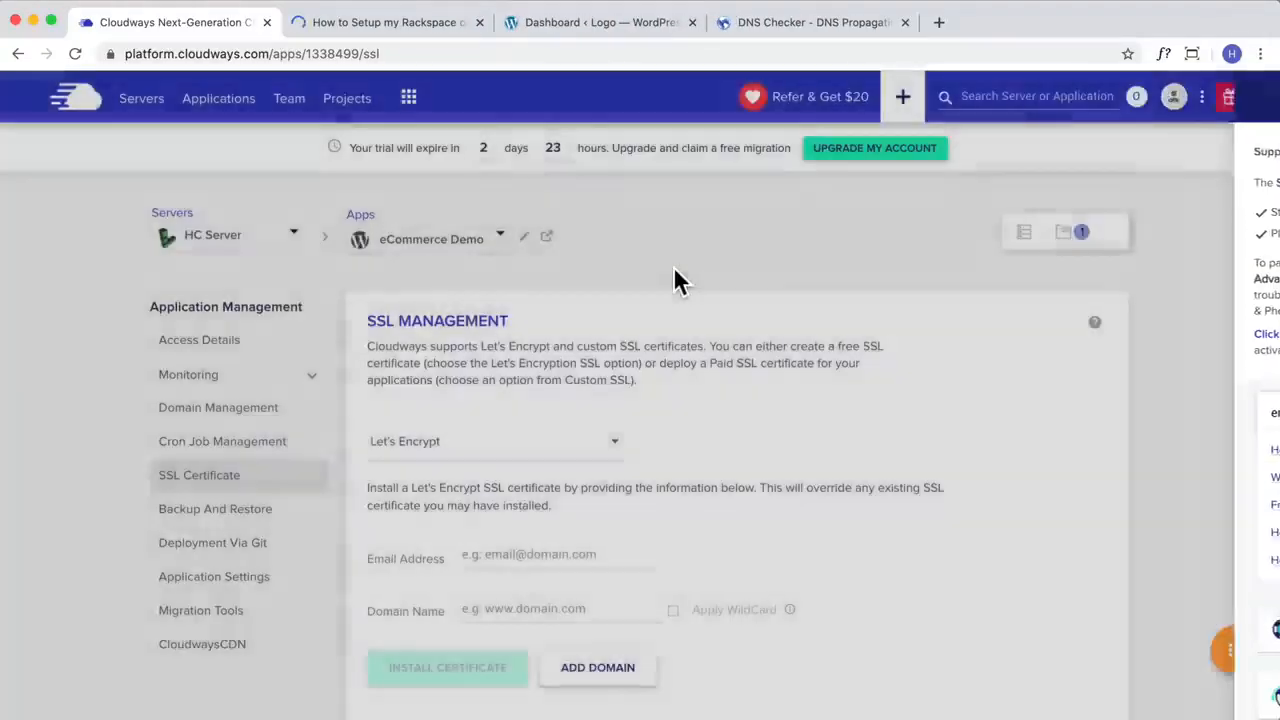
# Step: Open the Rackspace Email settings from the Cloudways add-ons to create a new mailbox
pyautogui.click(409, 96)
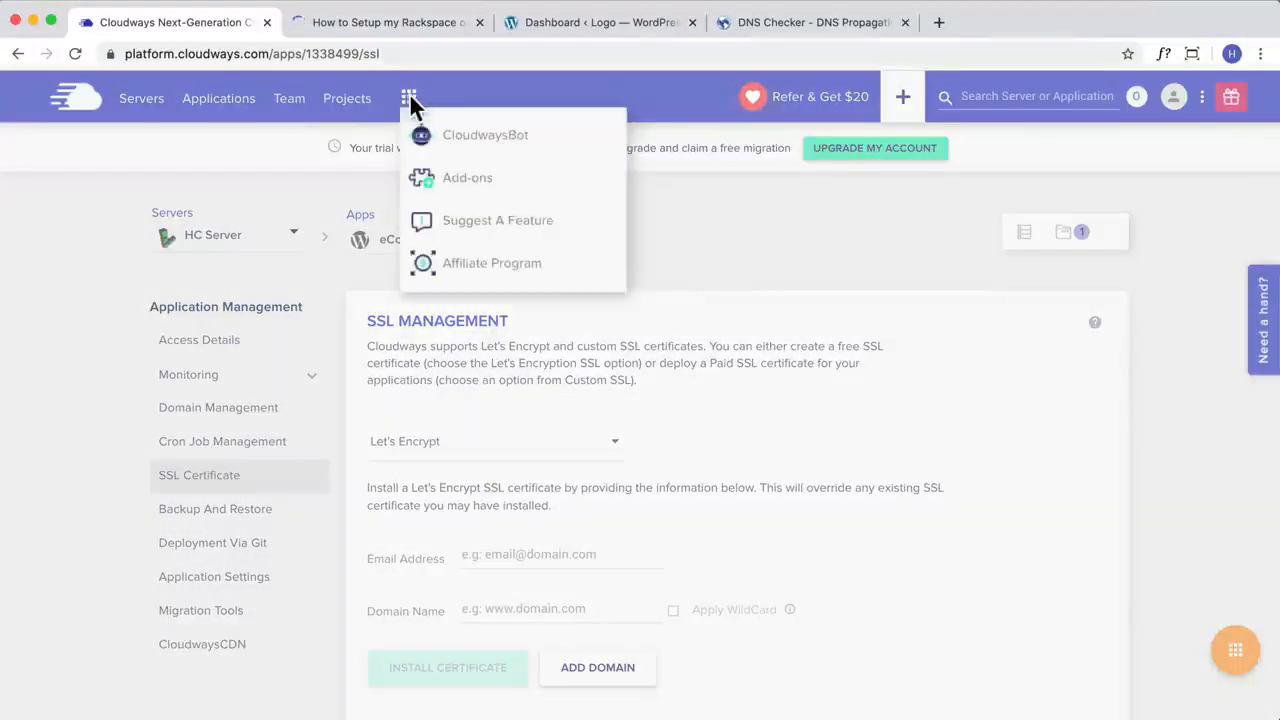
pyautogui.click(481, 180)
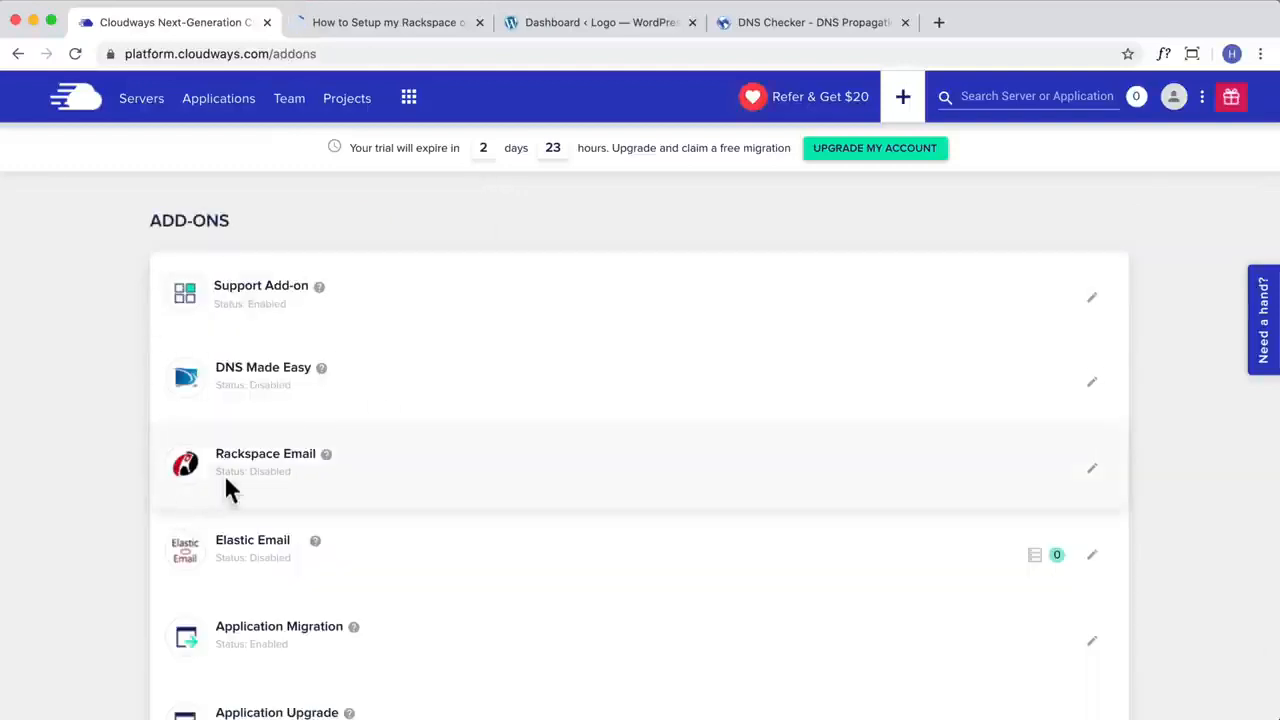
pyautogui.click(1092, 470)
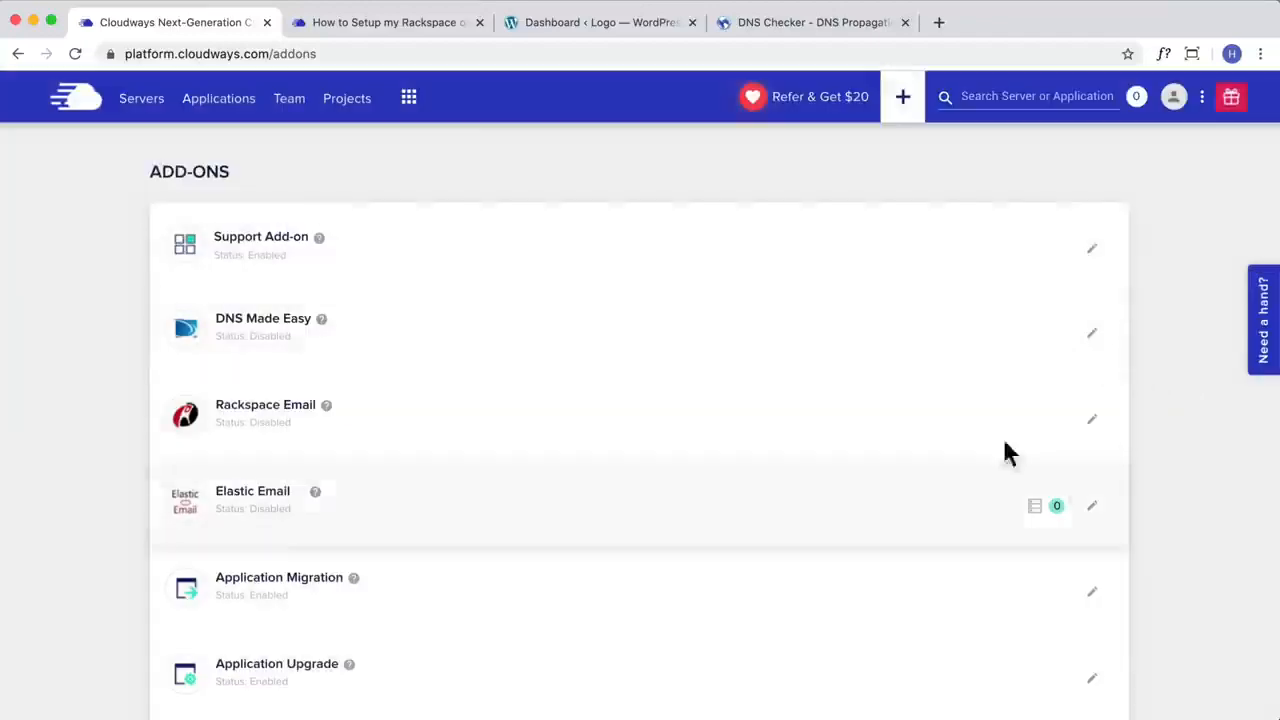
pyautogui.click(1092, 420)
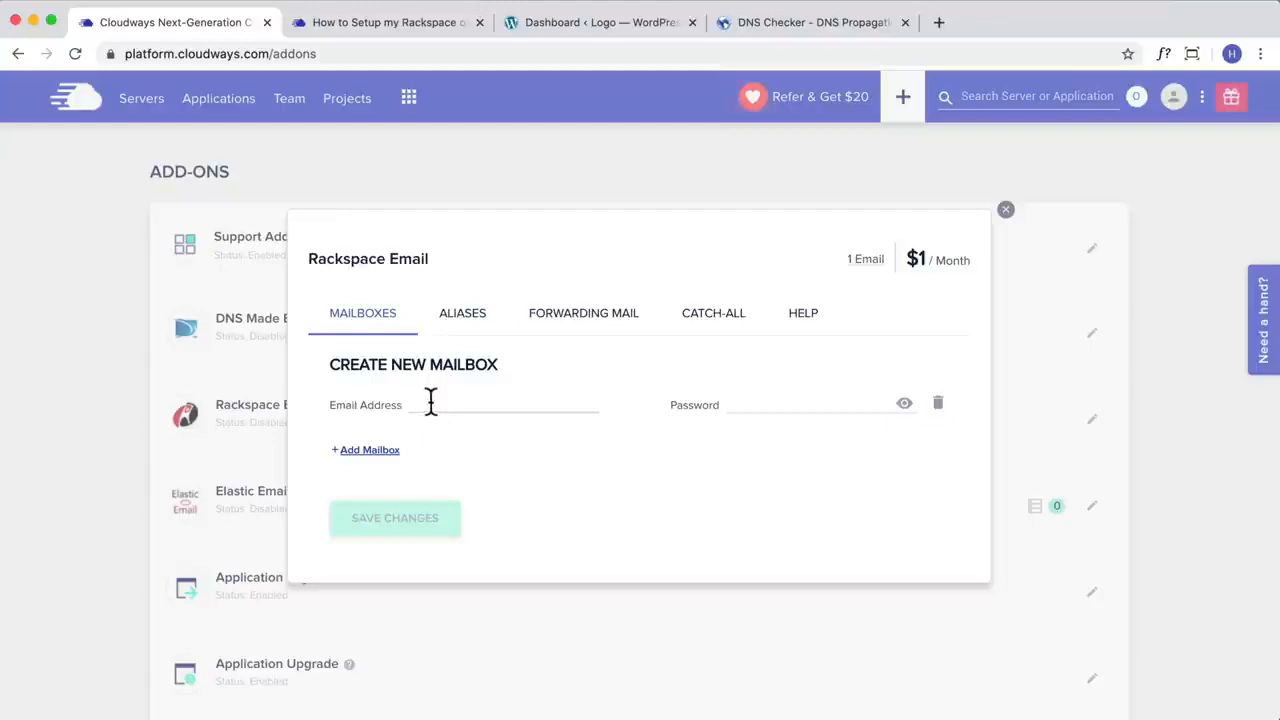
# Step: Copy the domain from the WordPress dashboard's address and use it to enter the sales mailbox's email address in the Rackspace form
pyautogui.click(623, 23)
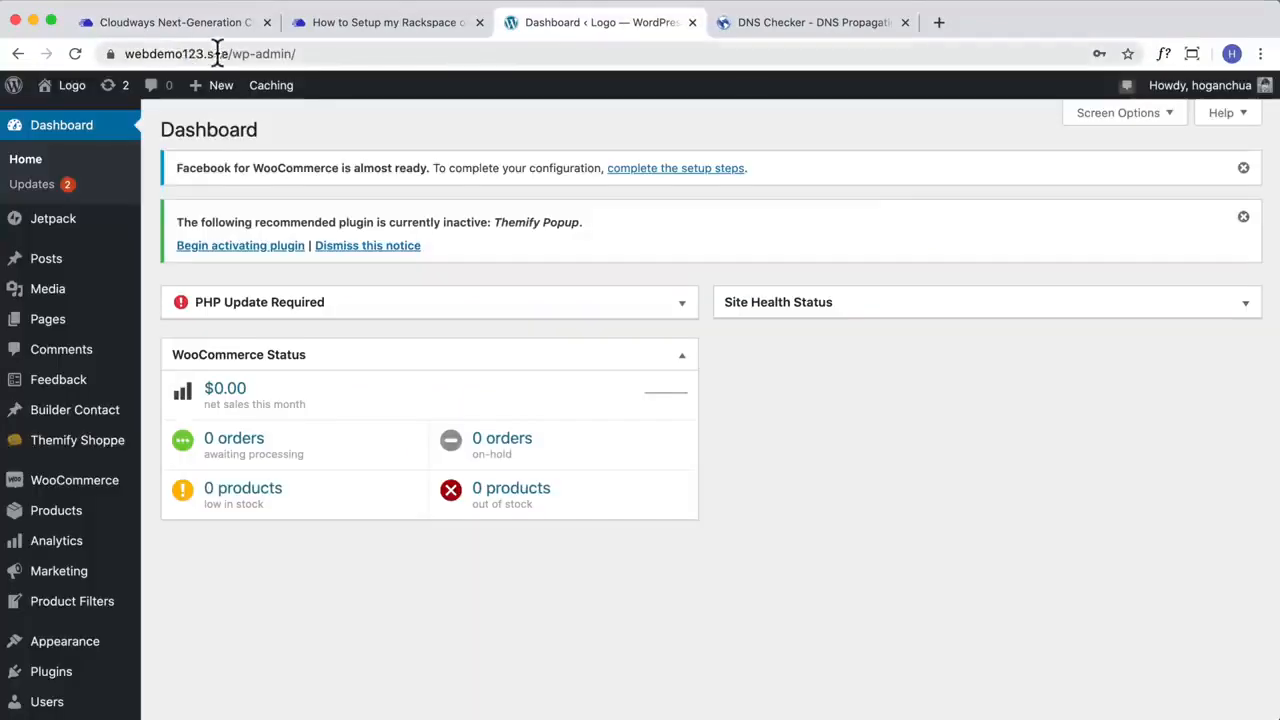
pyautogui.click(212, 54)
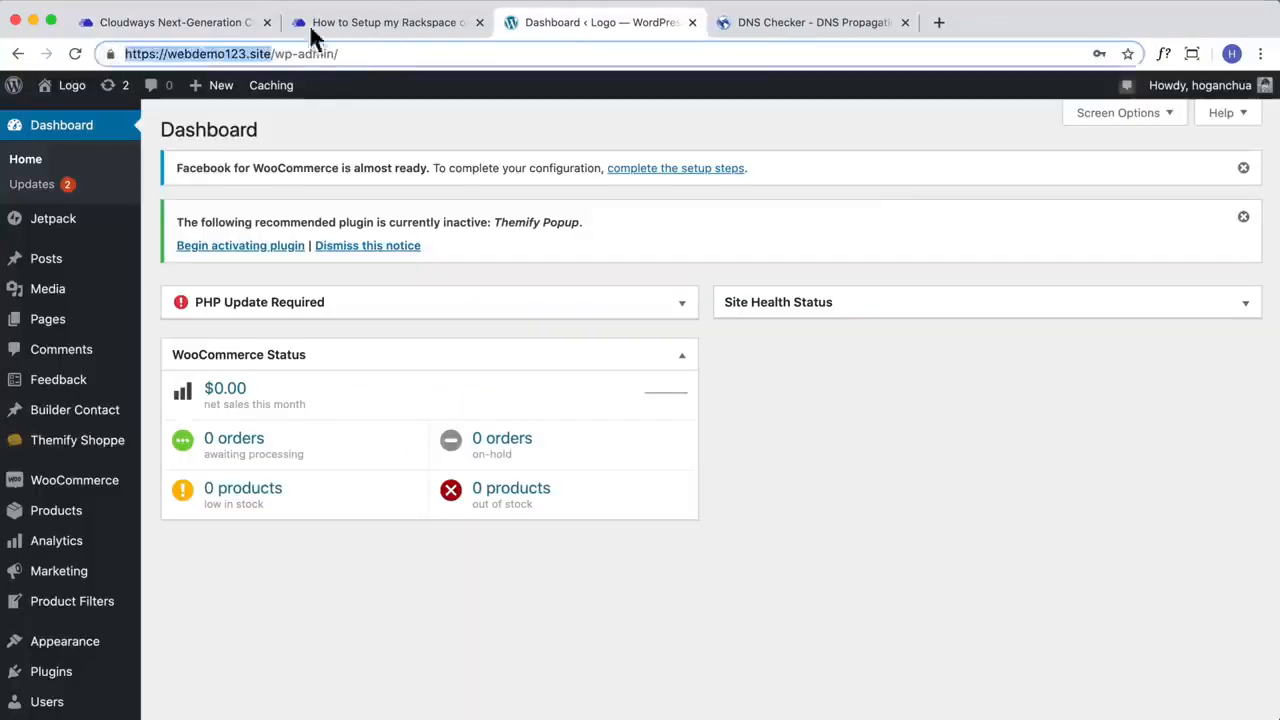
pyautogui.click(205, 30)
pyautogui.write('https://webdemo123.site/')
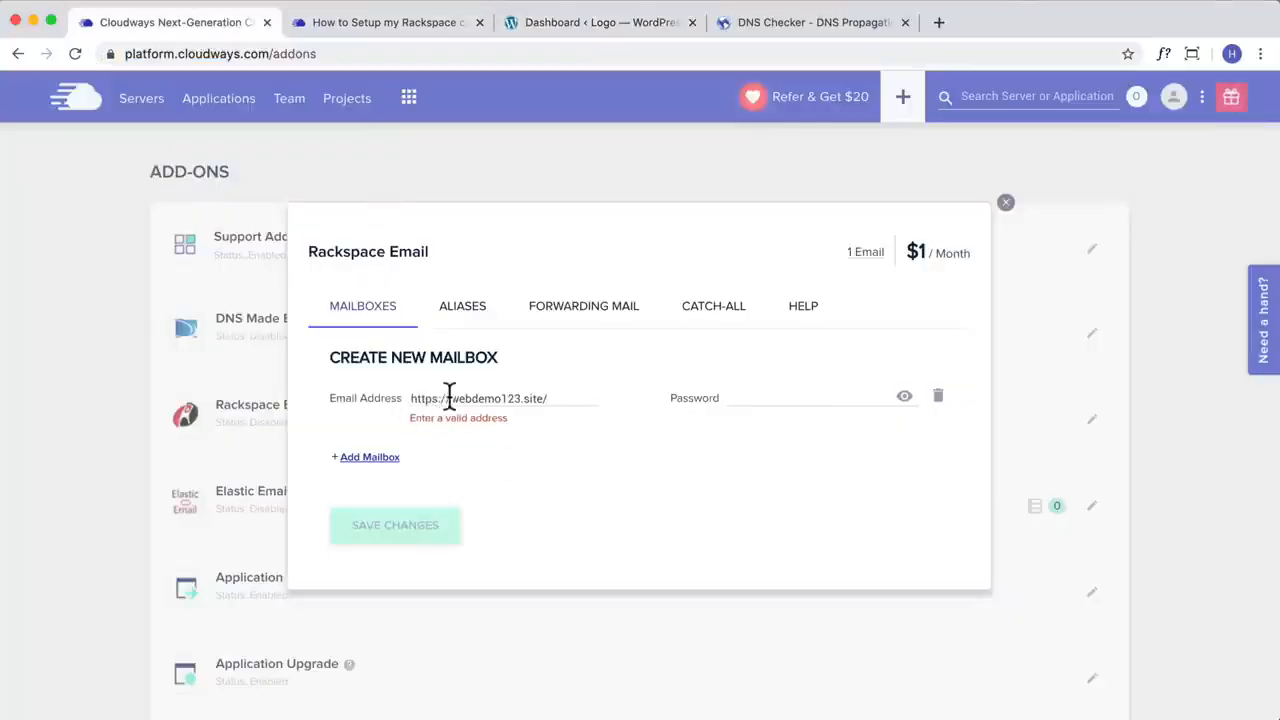
pyautogui.moveTo(449, 399); pyautogui.dragTo(261, 405)
pyautogui.click(563, 405)
pyautogui.press('BackSpace')
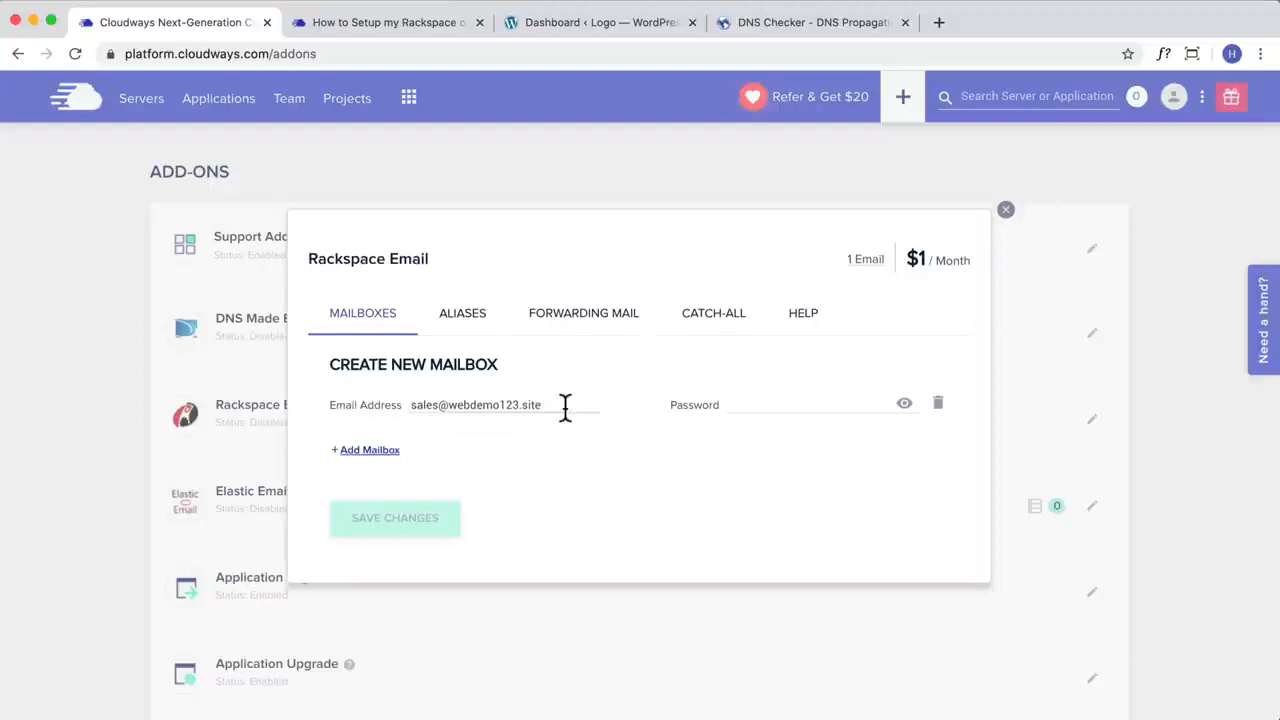
# Step: Enter a password for the sales mailbox and save it to create the mailbox
pyautogui.click(781, 403)
pyautogui.write('••••••••')
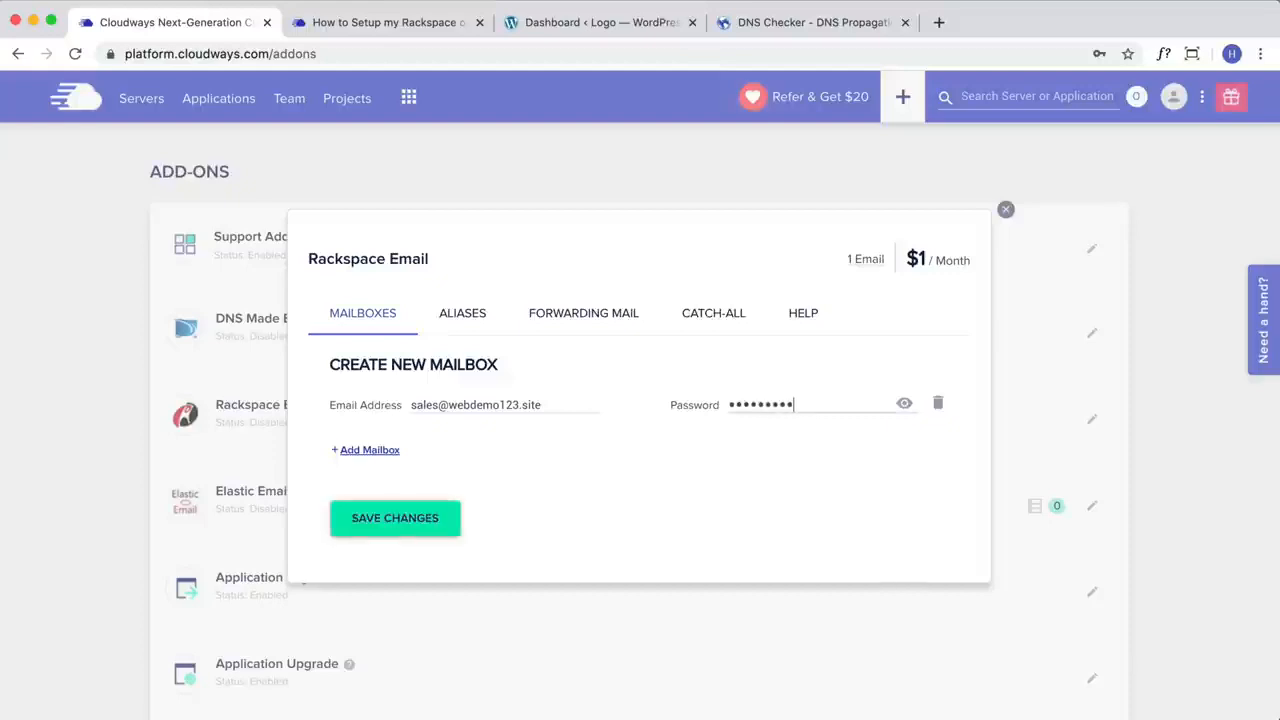
pyautogui.click(437, 524)
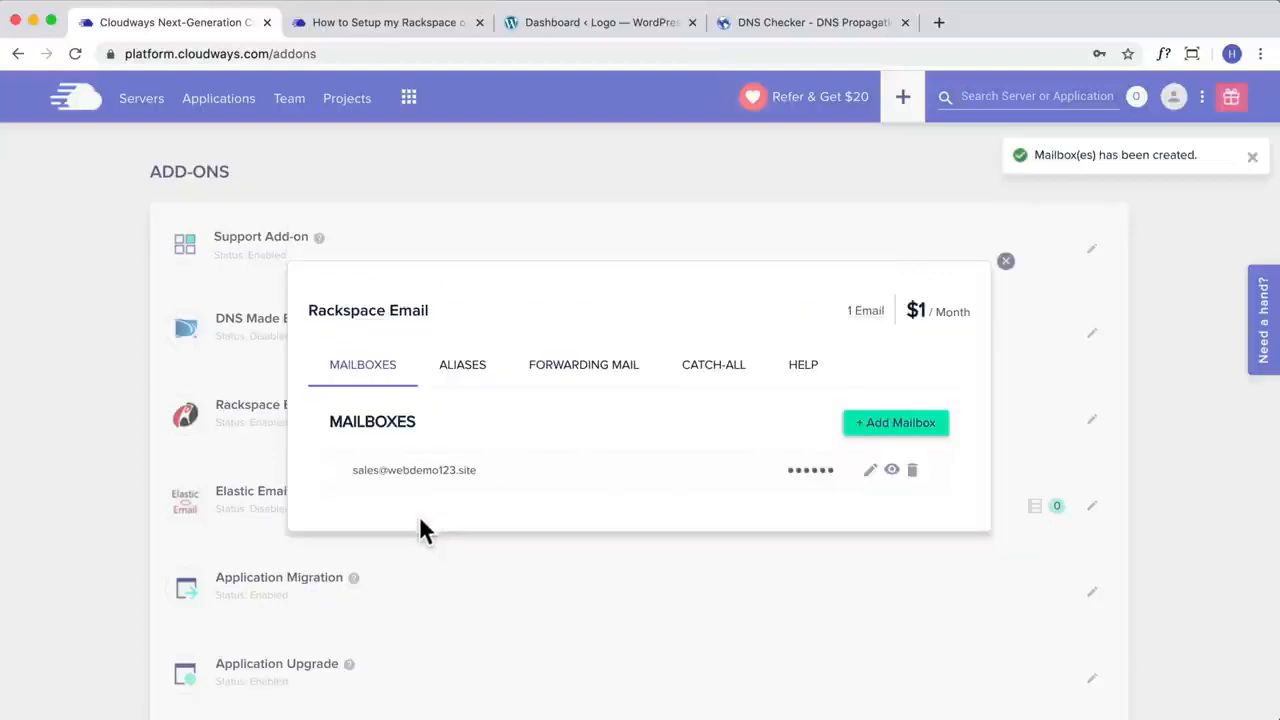
# Step: Close the Rackspace Email settings and dismiss the browser's offer to save the password
pyautogui.moveTo(418, 425); pyautogui.dragTo(586, 340)
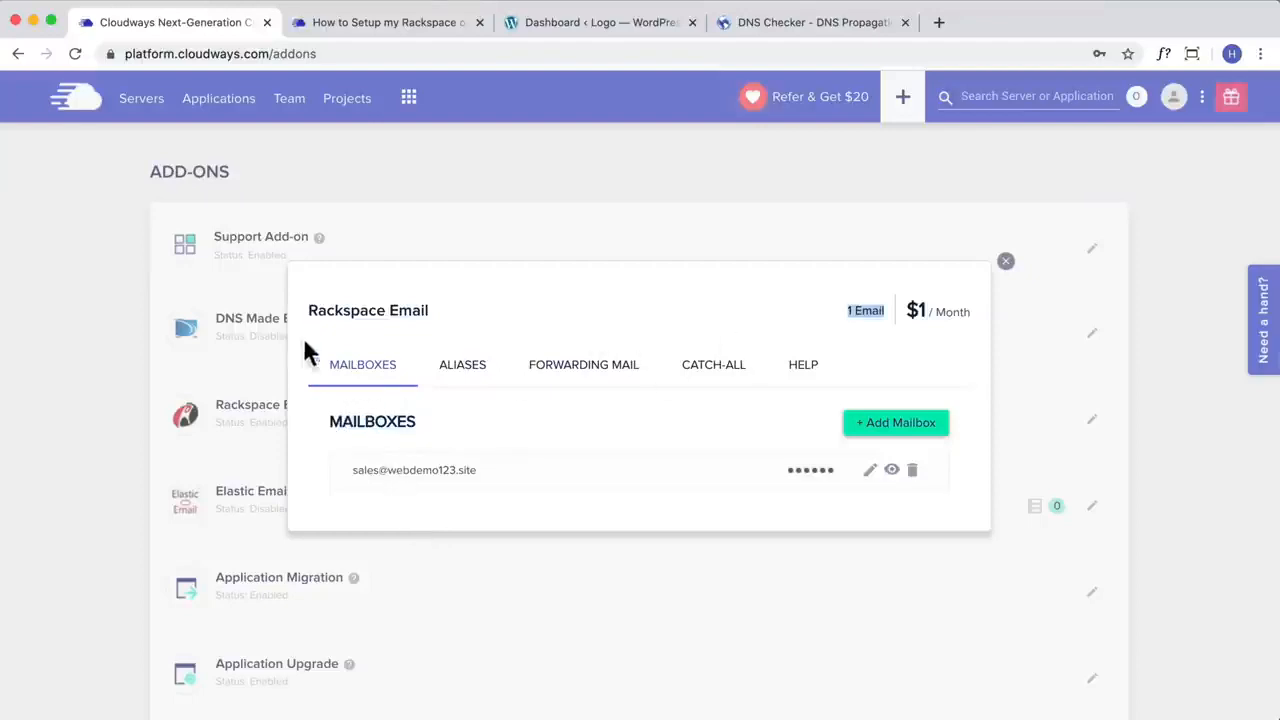
pyautogui.click(1006, 263)
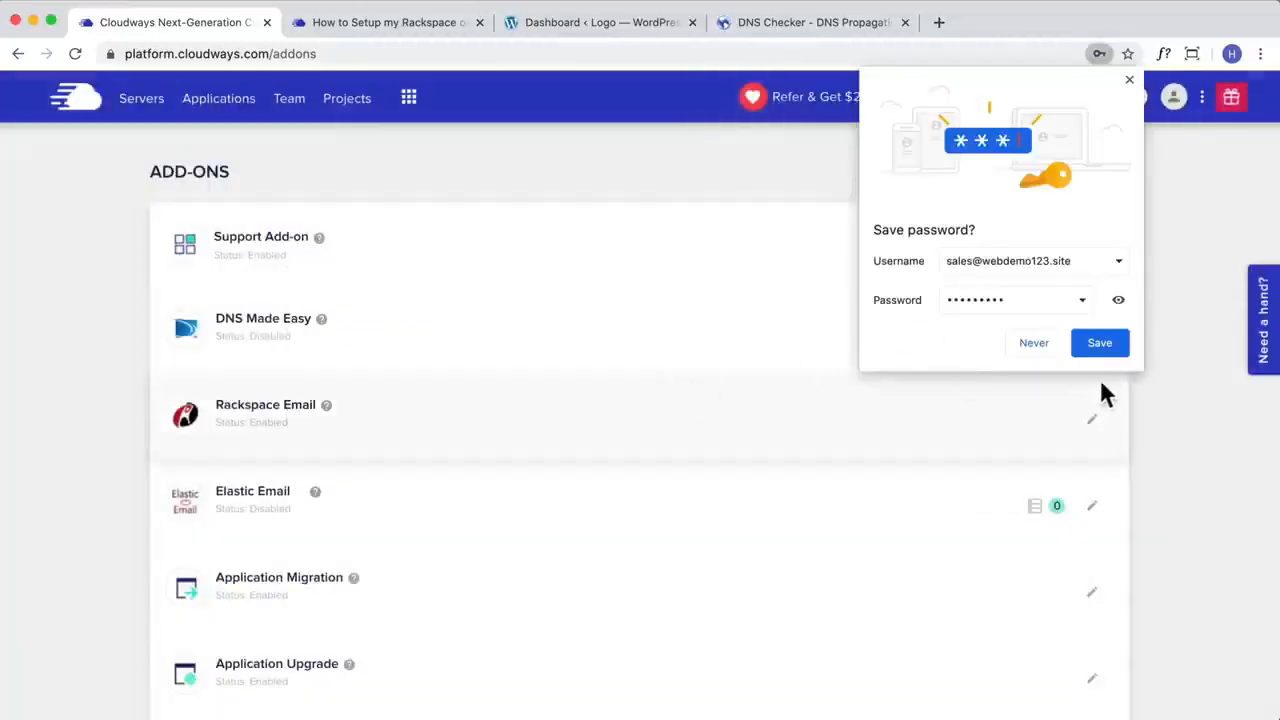
pyautogui.click(1129, 80)
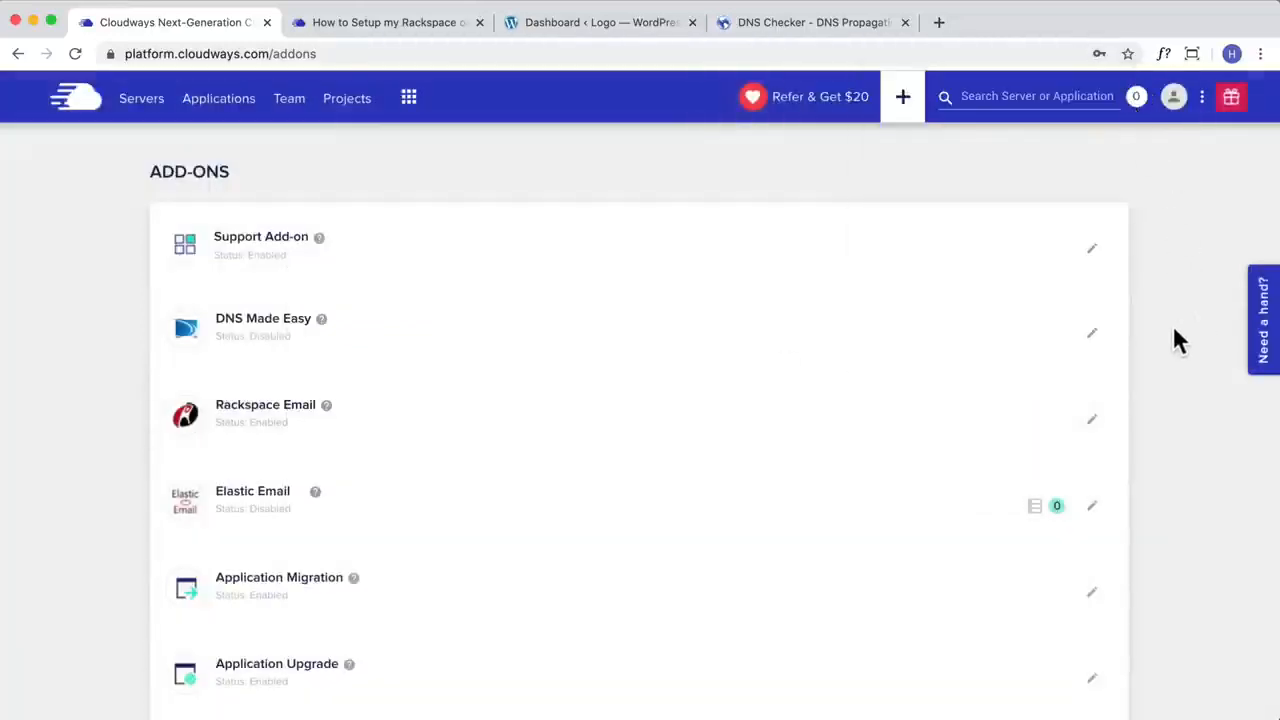
# Step: Search the Help Center for "email" again, open "How to Set up My Rackspace on Email Clients" and close the duplicate article tab
pyautogui.click(1265, 325)
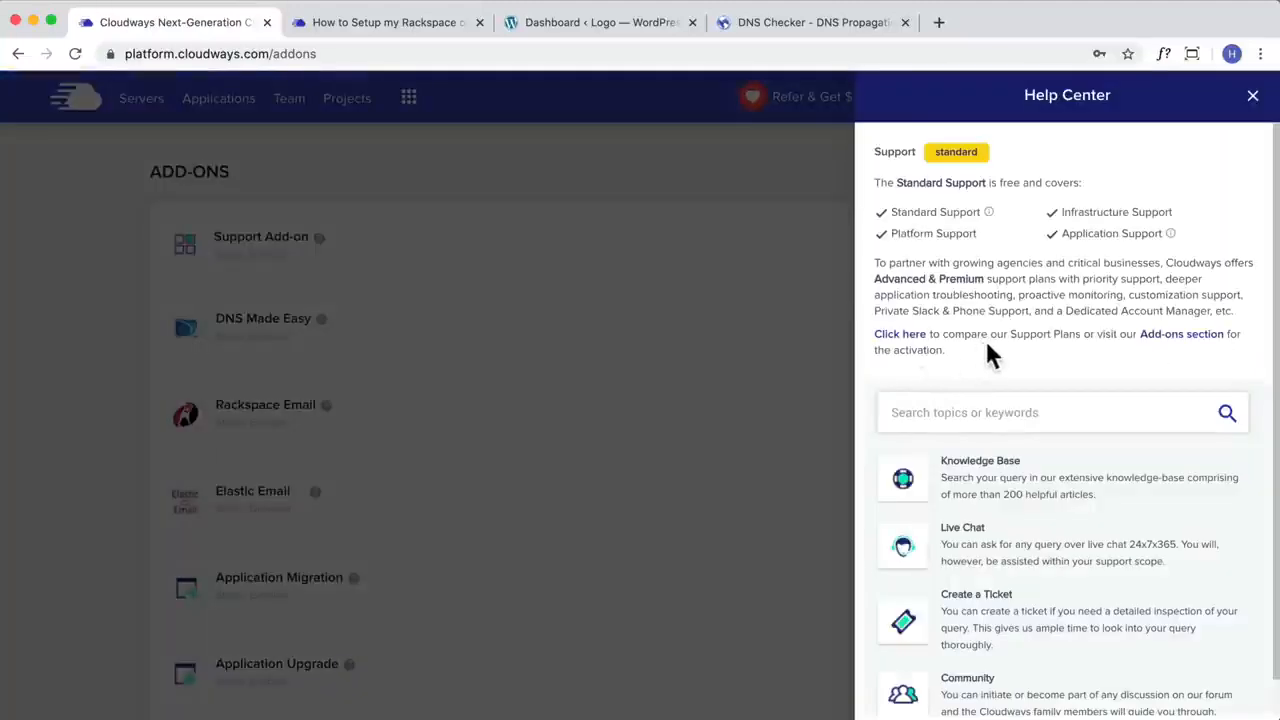
pyautogui.click(955, 405)
pyautogui.write('email')
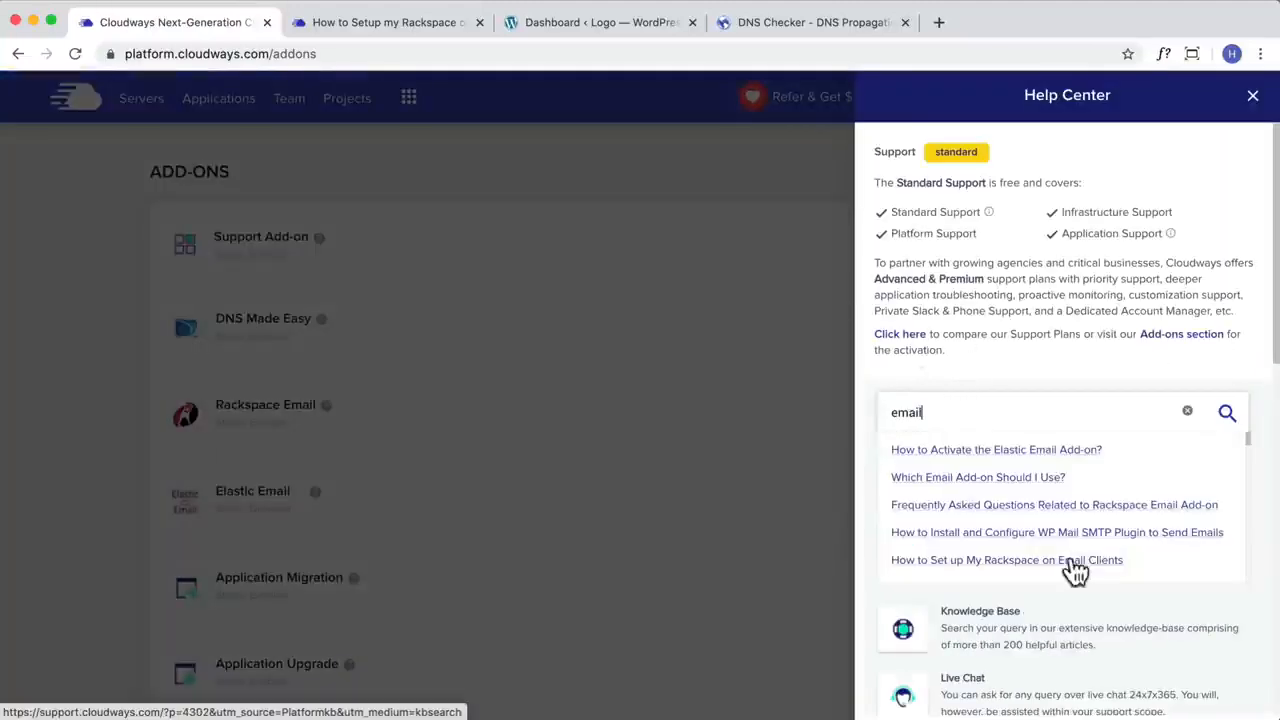
pyautogui.click(1030, 562)
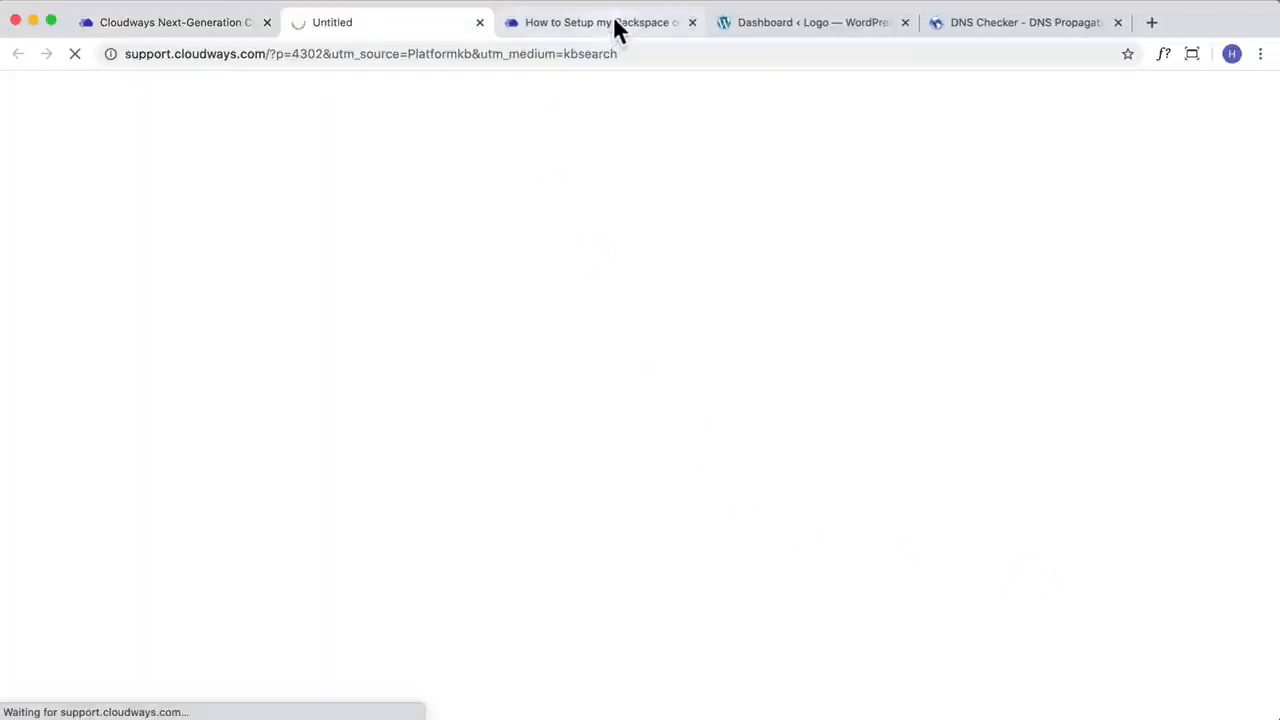
pyautogui.click(691, 22)
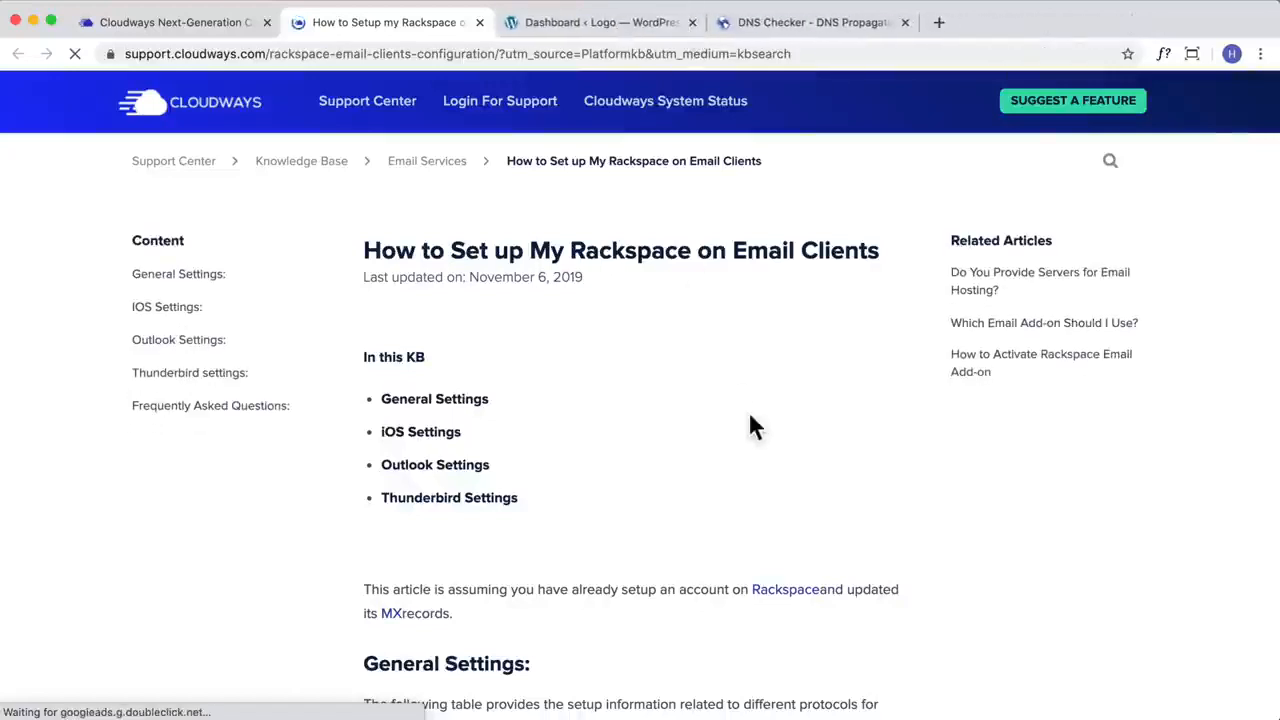
# Step: Follow the article's Rackspace link to the email add-on guide and find its notes on configuring DNS records for a new mailbox
pyautogui.scroll(-1, 744, 412)
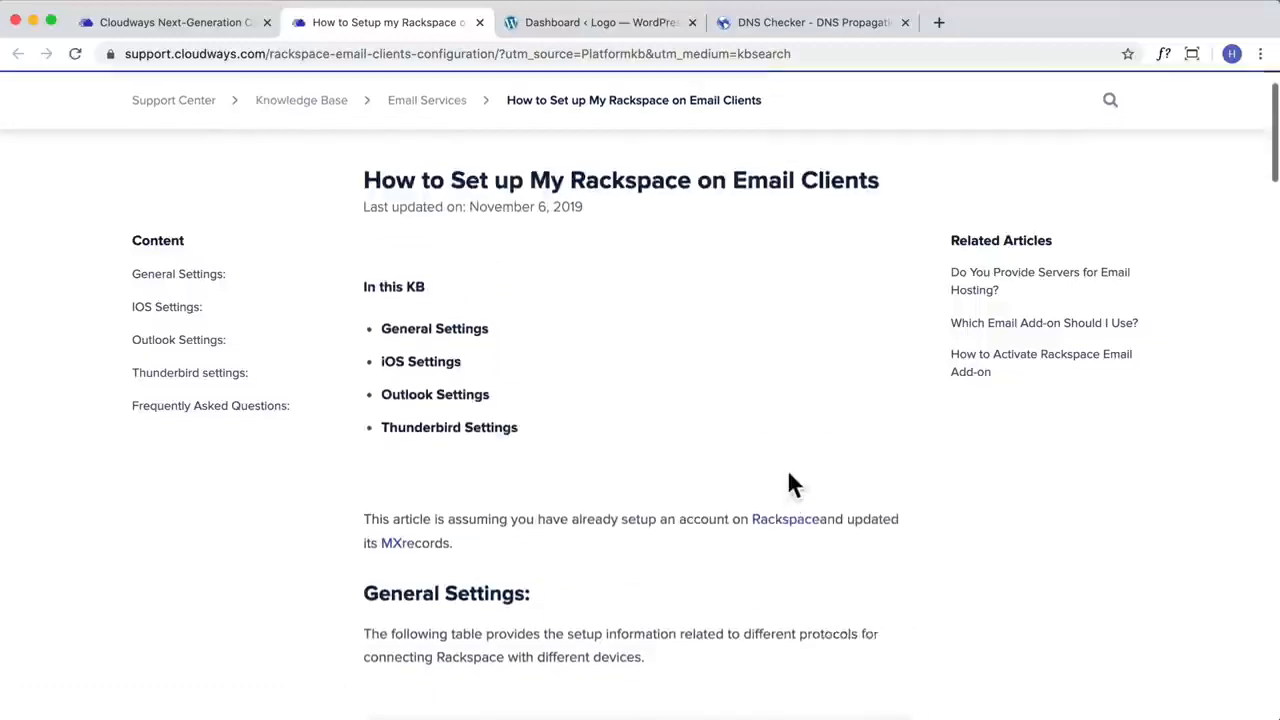
pyautogui.click(785, 480)
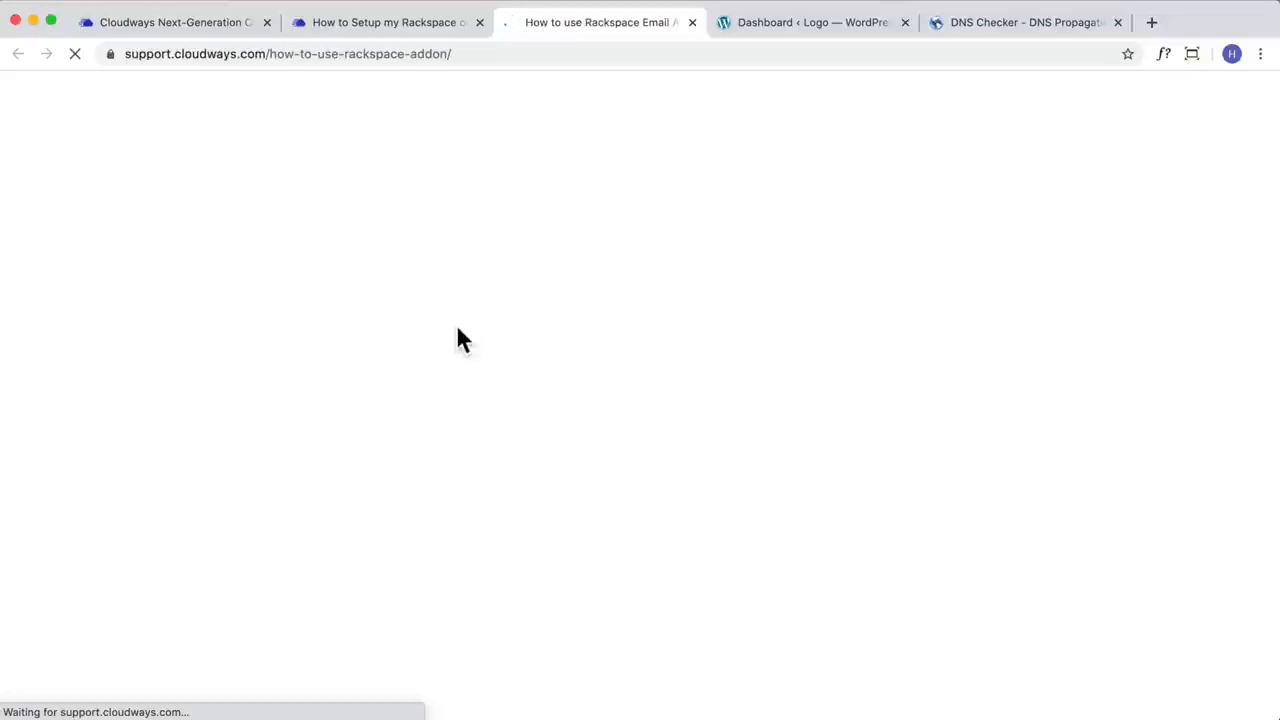
pyautogui.scroll(-5, 625, 395)
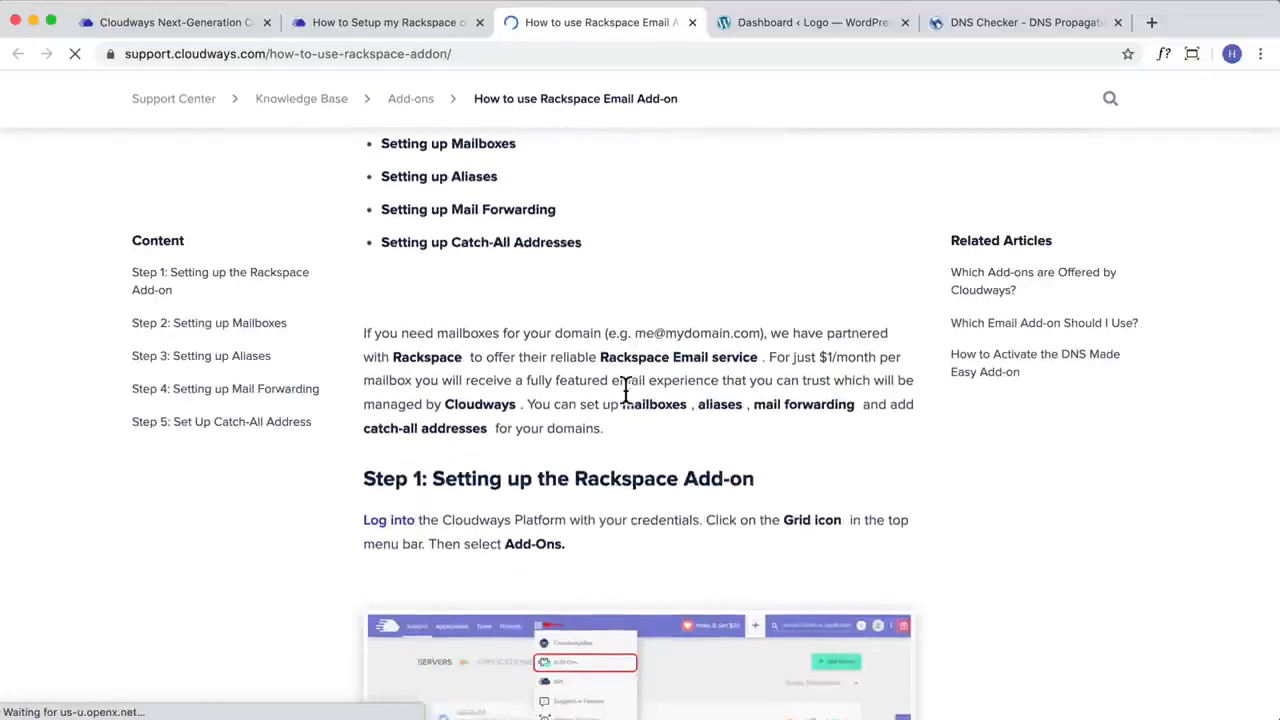
pyautogui.scroll(-20, 624, 387)
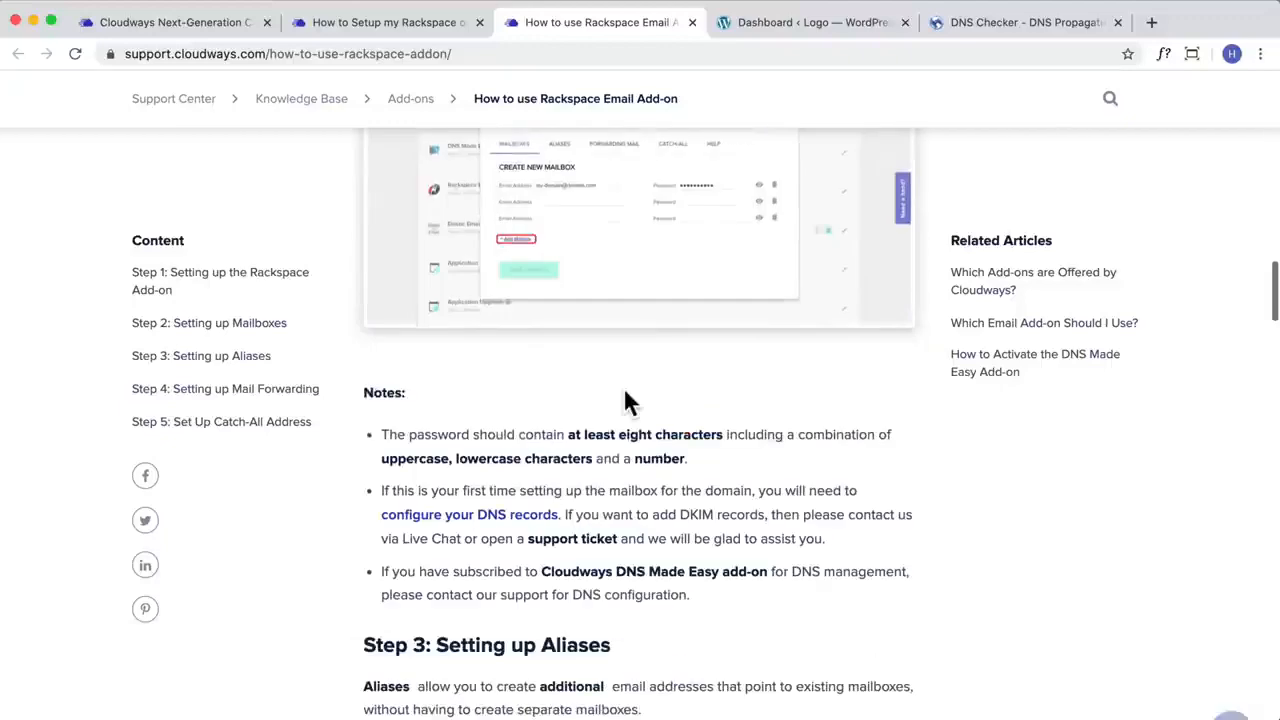
pyautogui.scroll(-1, 625, 392)
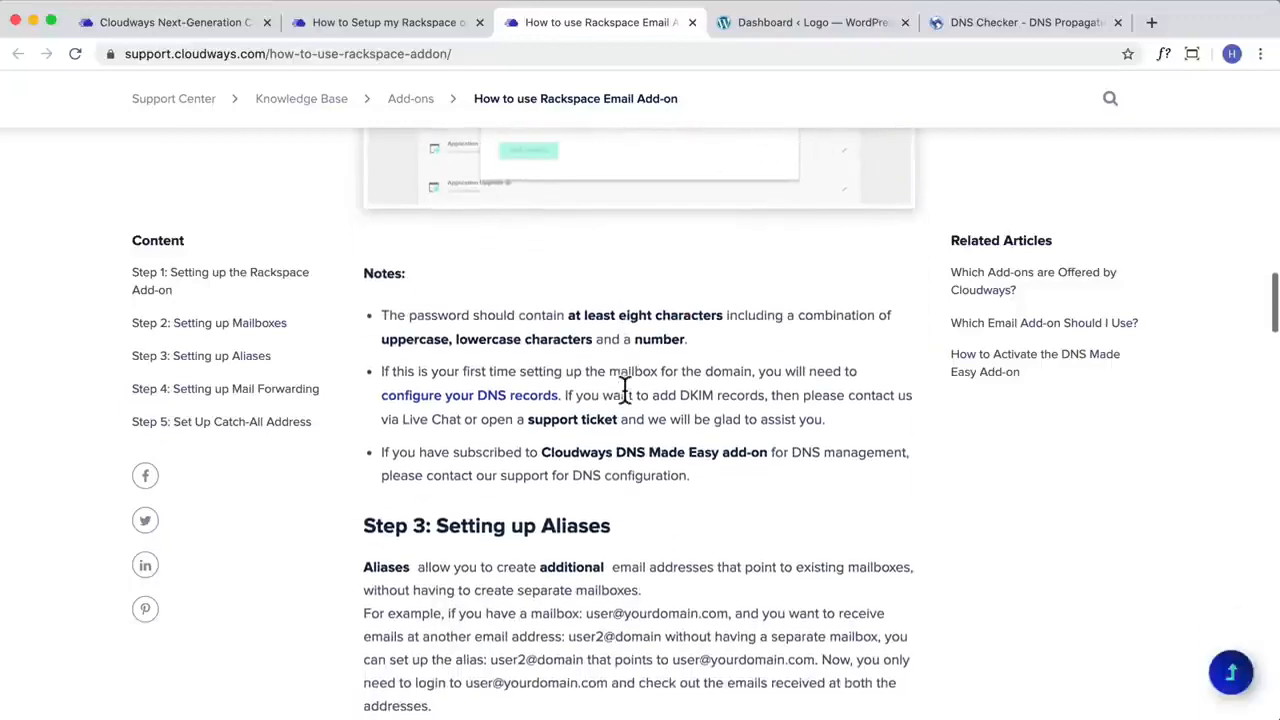
# Step: Open the linked Rackspace DNS setup instructions and find the table of required MX, TXT and CNAME entries
pyautogui.click(510, 398)
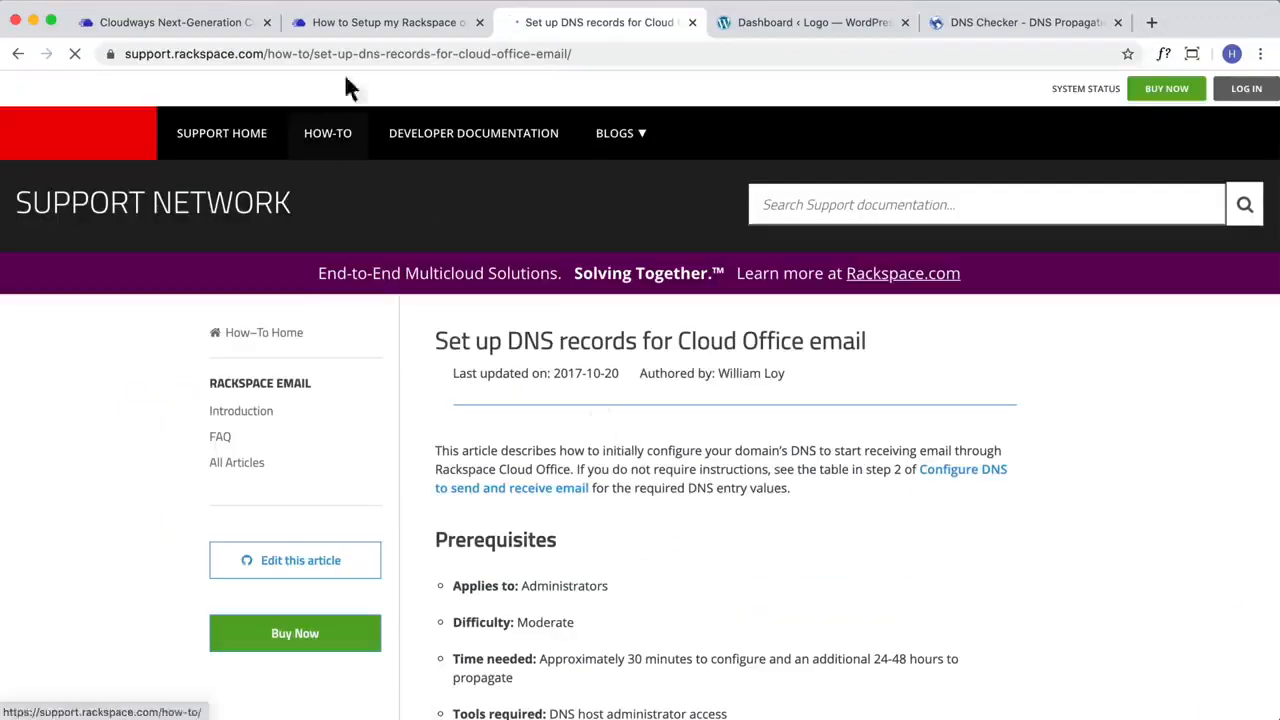
pyautogui.click(620, 52)
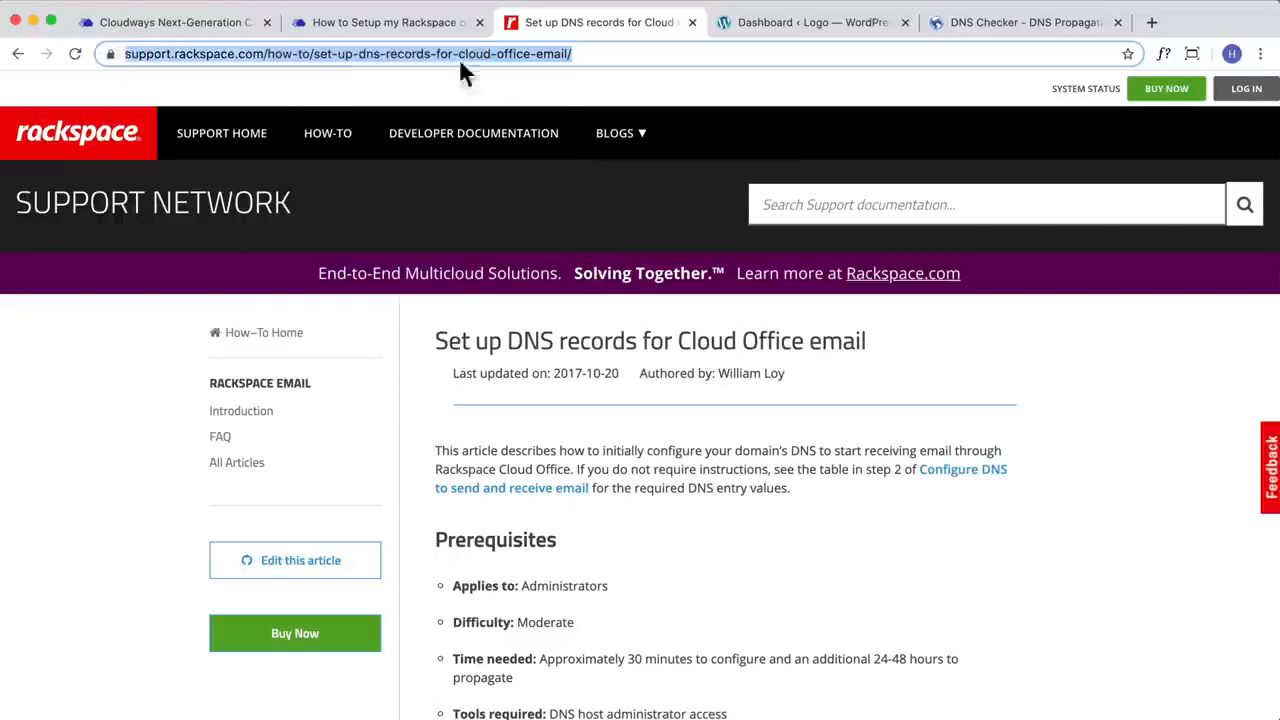
pyautogui.scroll(-12, 700, 438)
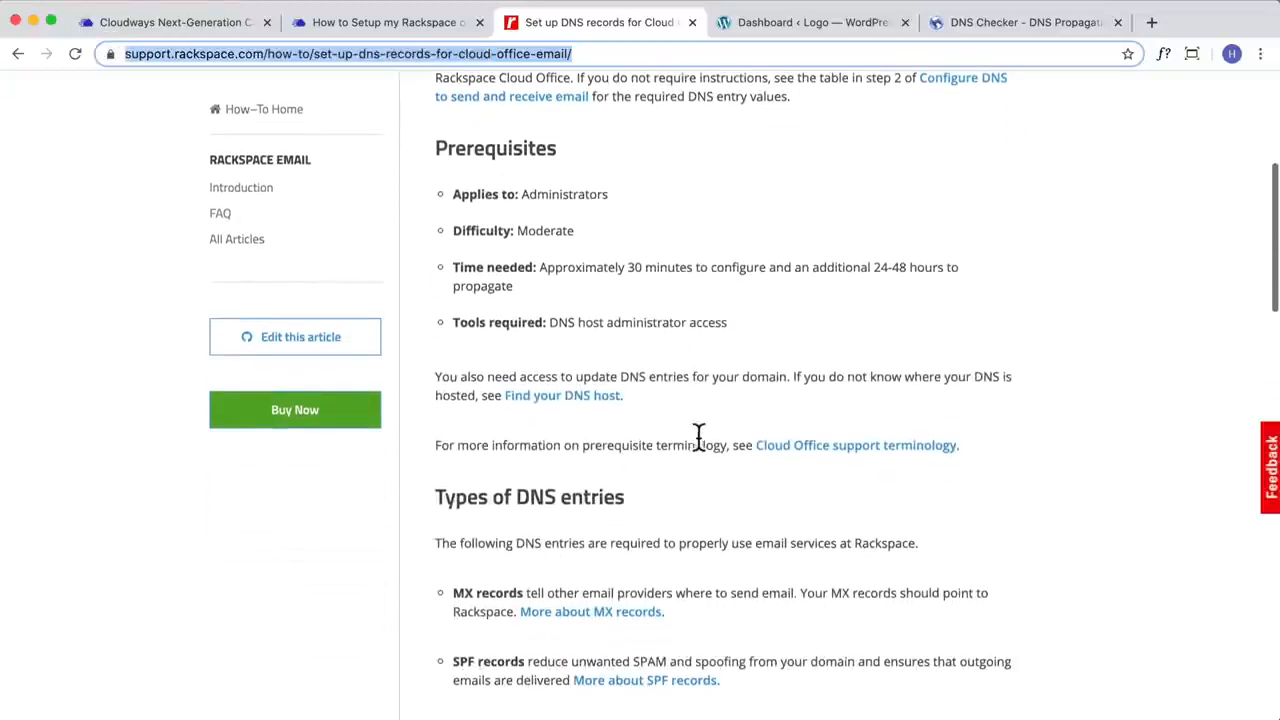
pyautogui.scroll(-12, 700, 450)
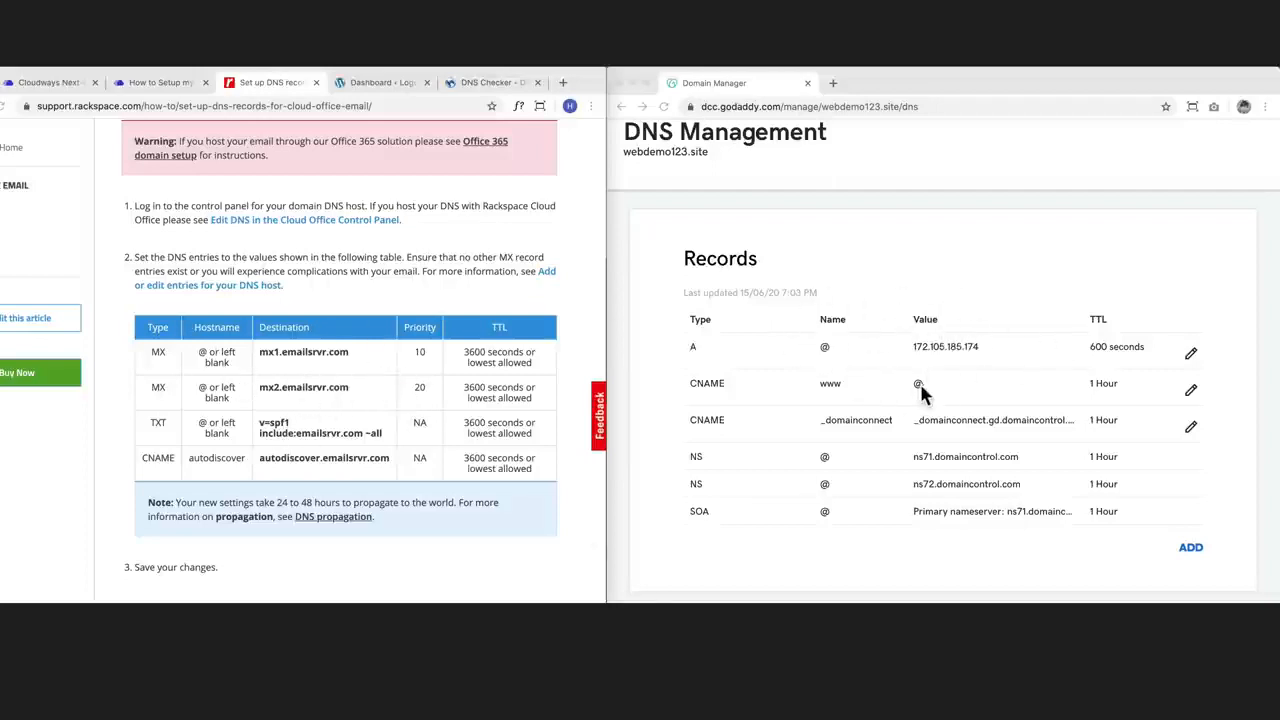
pyautogui.click(160, 356)
pyautogui.hotkey('ctrl', 'l')
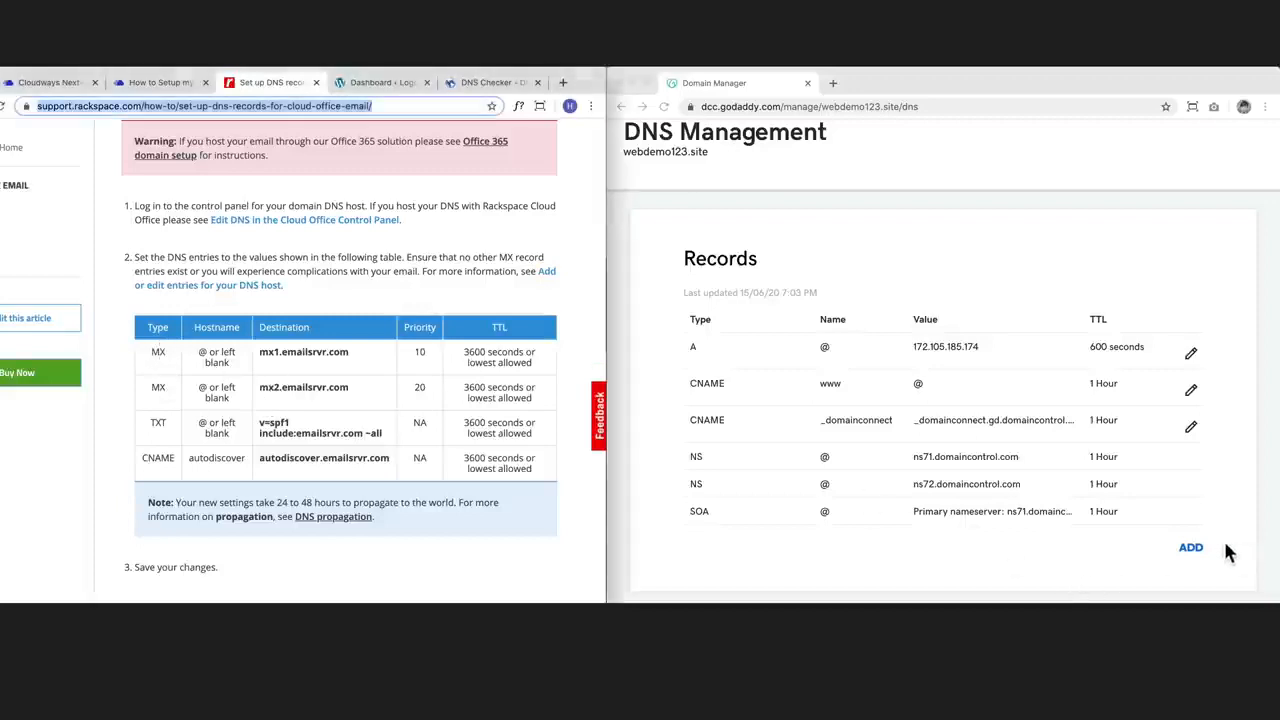
# Step: Add a new MX record in the GoDaddy DNS records with host @, pointing to mx1.emailsrvr.com from the Rackspace table
pyautogui.click(1190, 548)
pyautogui.scroll(-3, 943, 528)
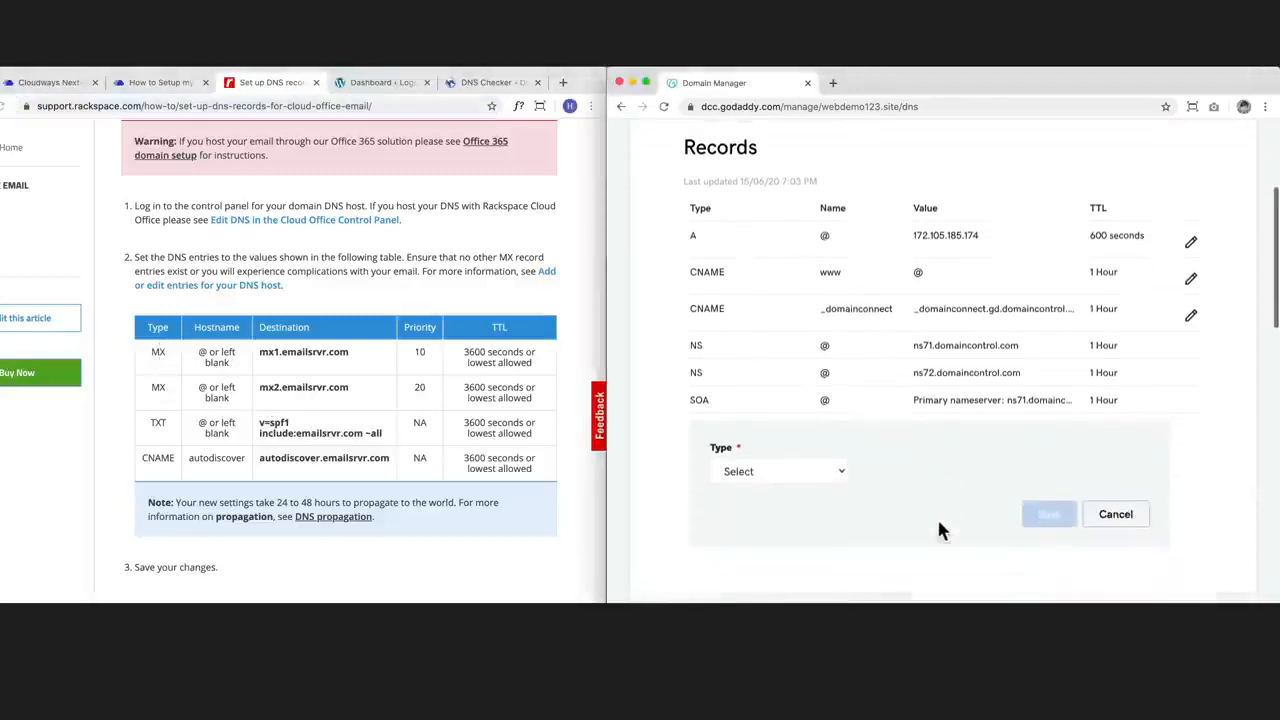
pyautogui.click(820, 427)
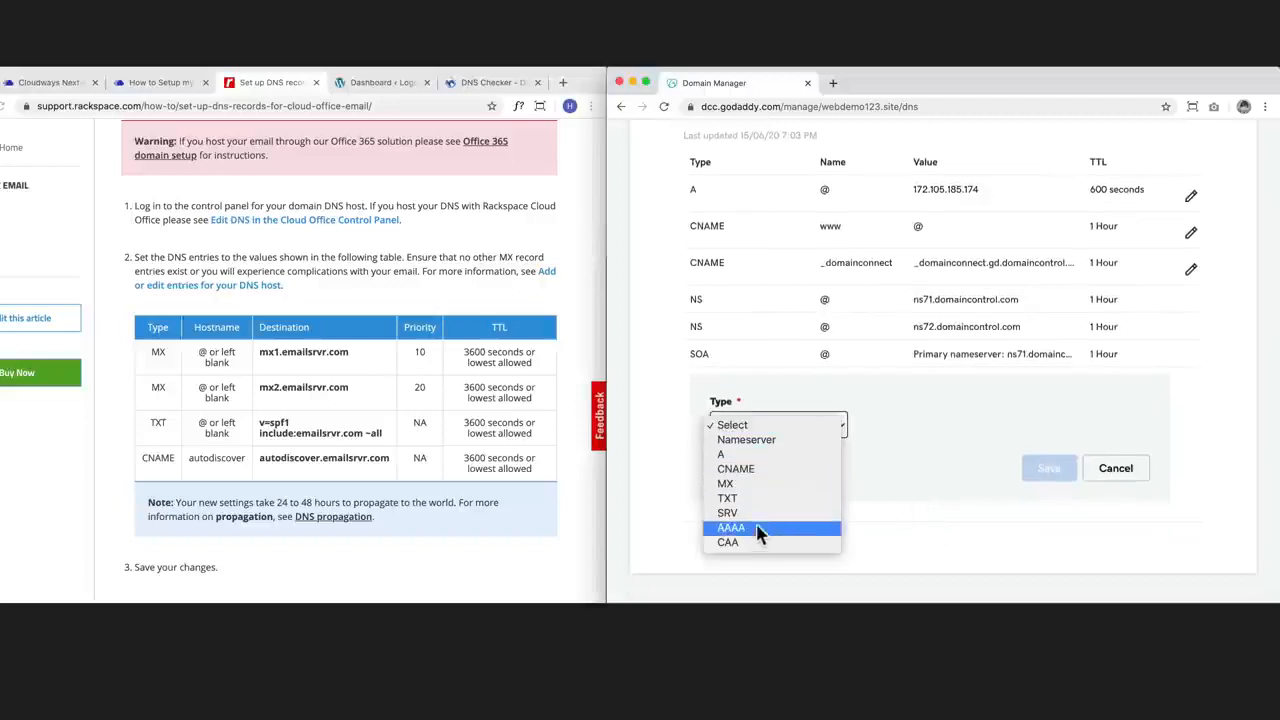
pyautogui.click(778, 482)
pyautogui.click(921, 424)
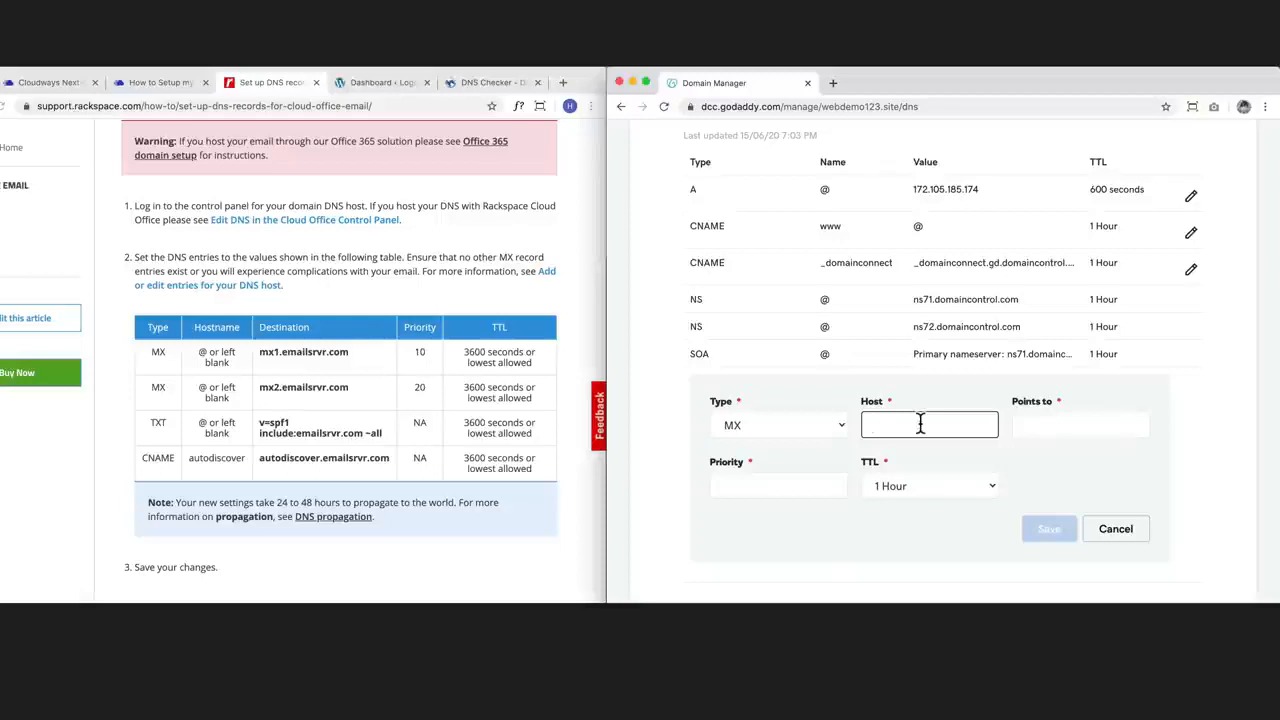
pyautogui.click(1071, 424)
pyautogui.click(320, 362)
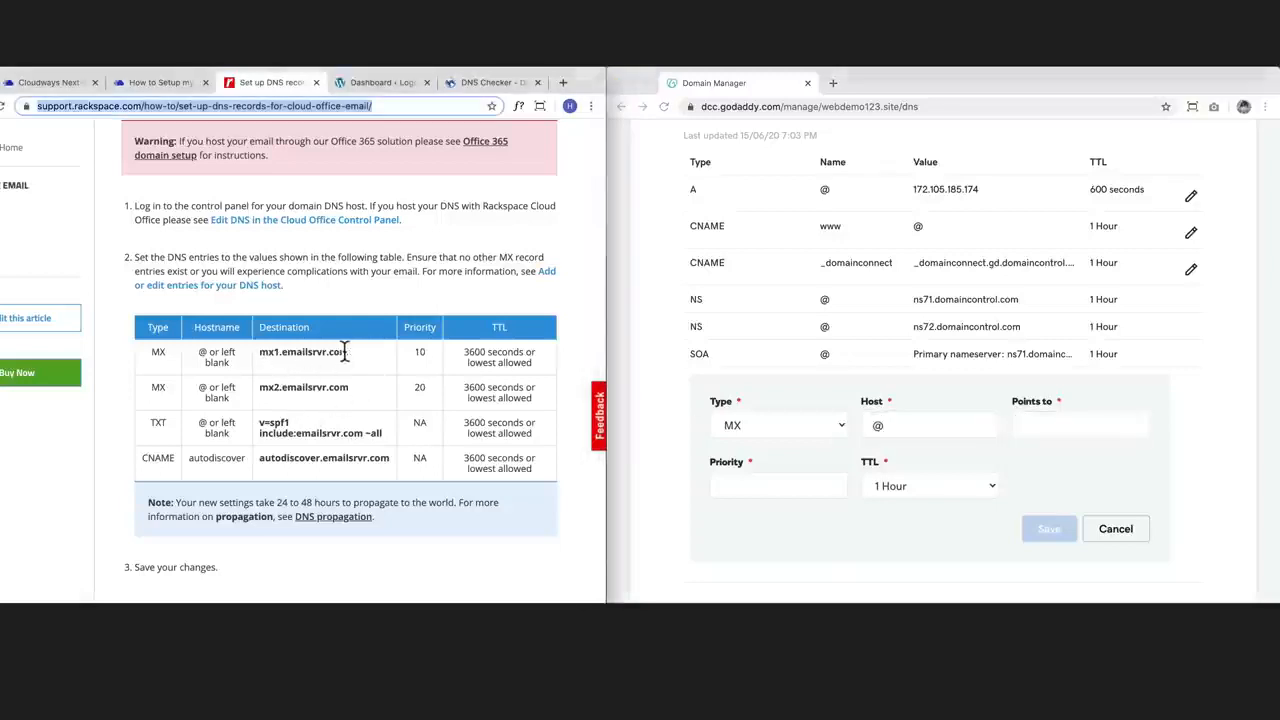
pyautogui.moveTo(346, 352); pyautogui.dragTo(258, 352)
pyautogui.press('super+c')
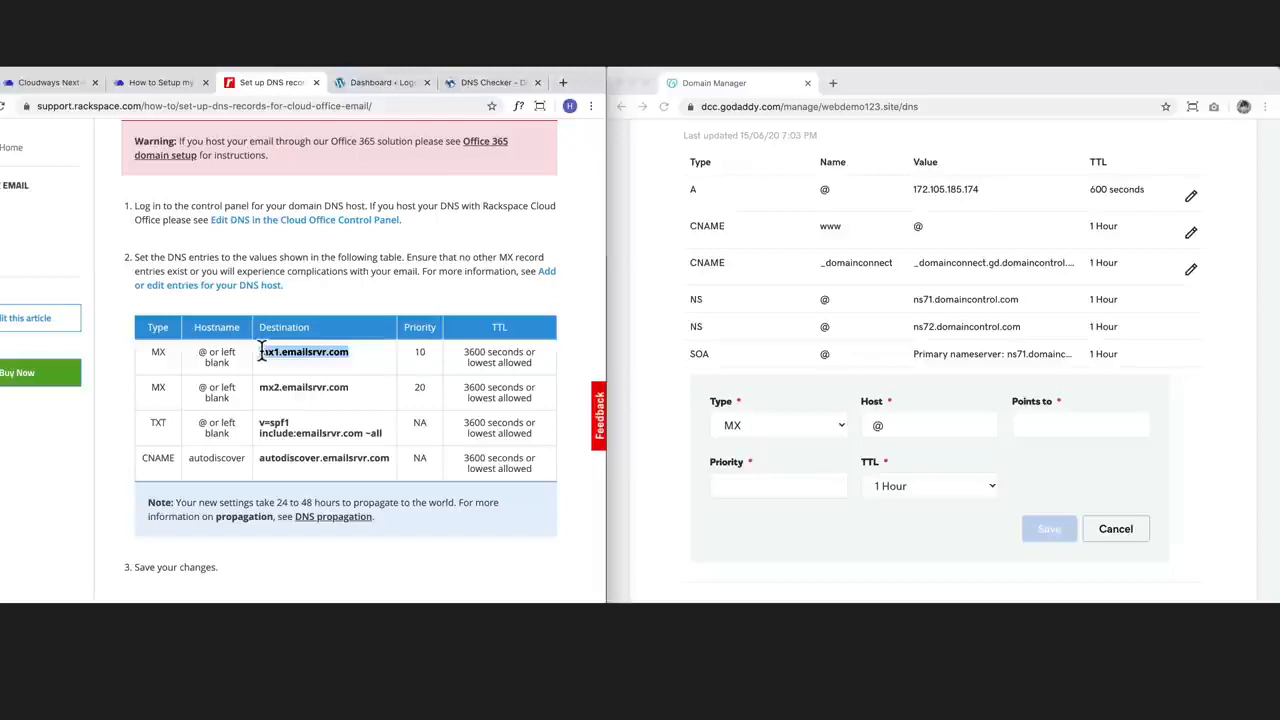
pyautogui.click(1065, 431)
pyautogui.press('super+v')
# Step: Give the mx1 record priority 10 and a custom TTL of 3600 seconds, and save it
pyautogui.click(790, 487)
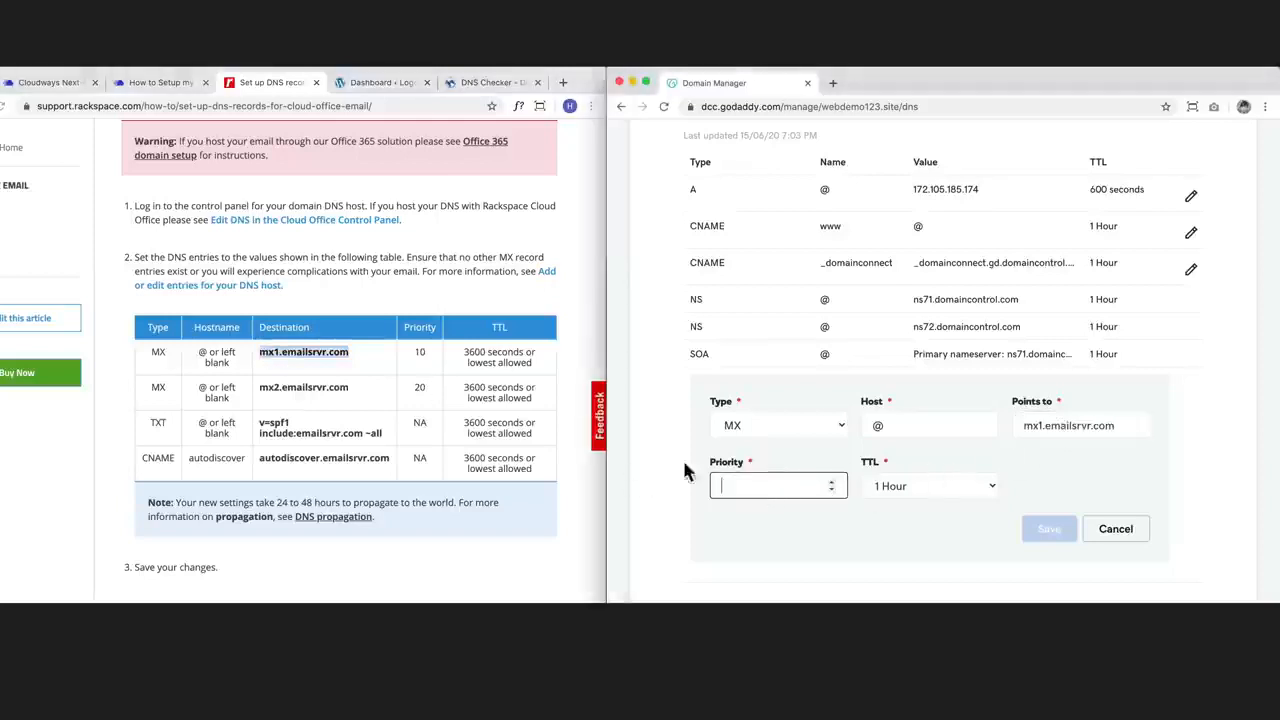
pyautogui.write('10')
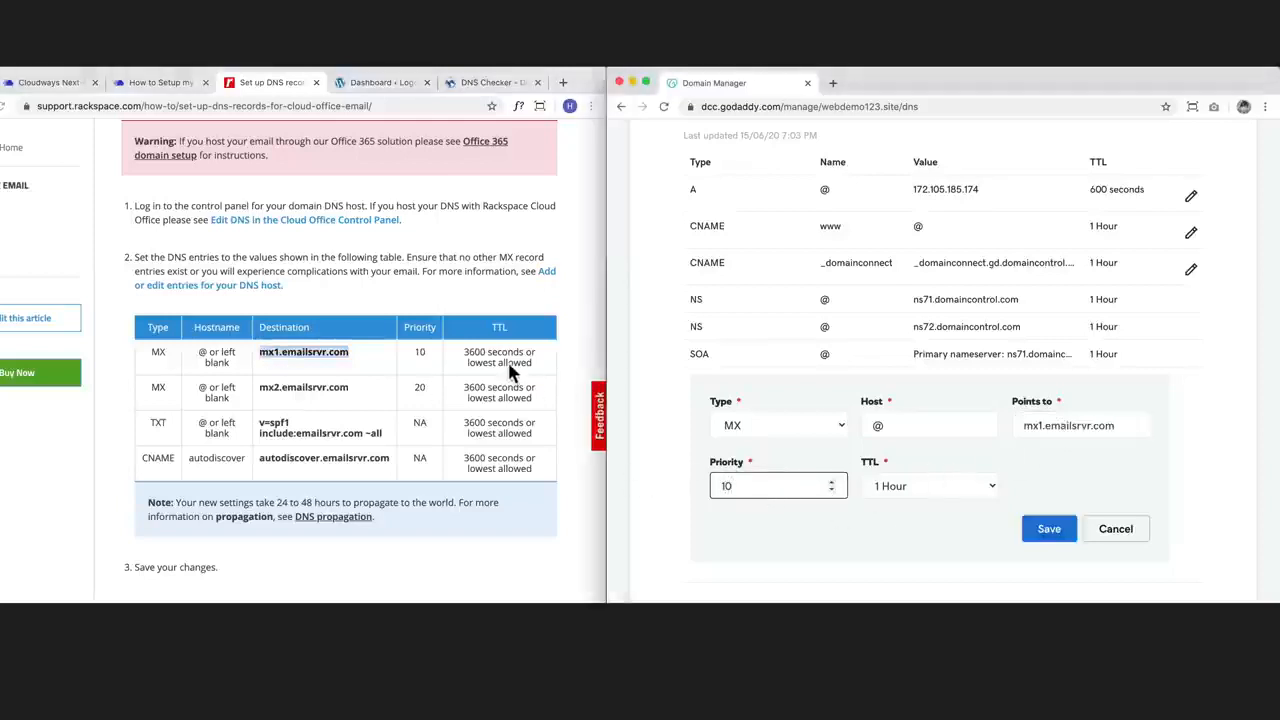
pyautogui.click(982, 488)
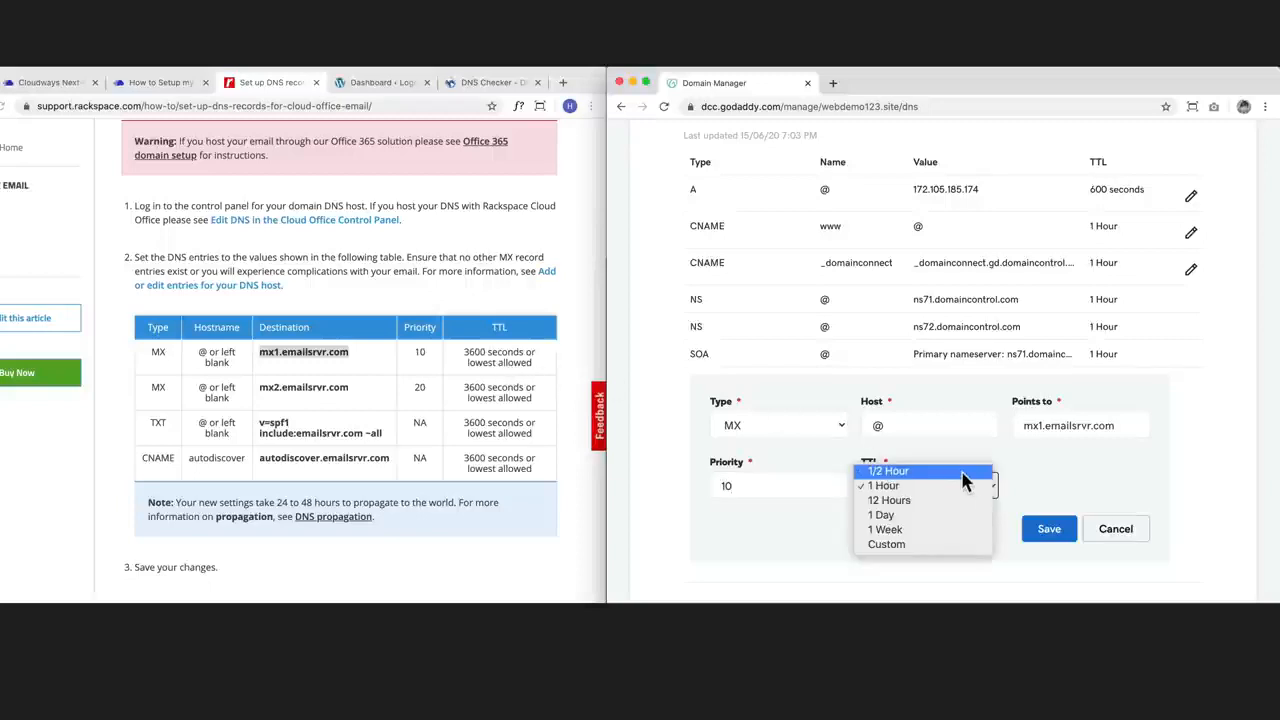
pyautogui.click(904, 543)
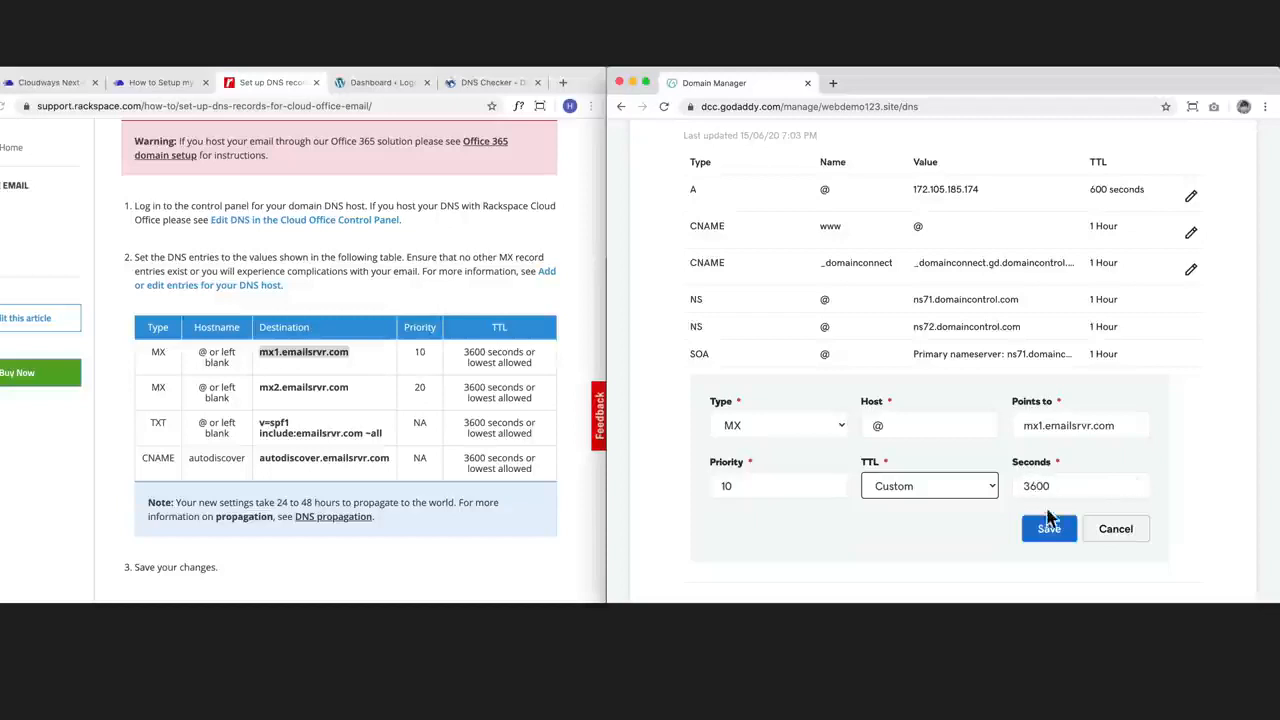
pyautogui.click(1047, 530)
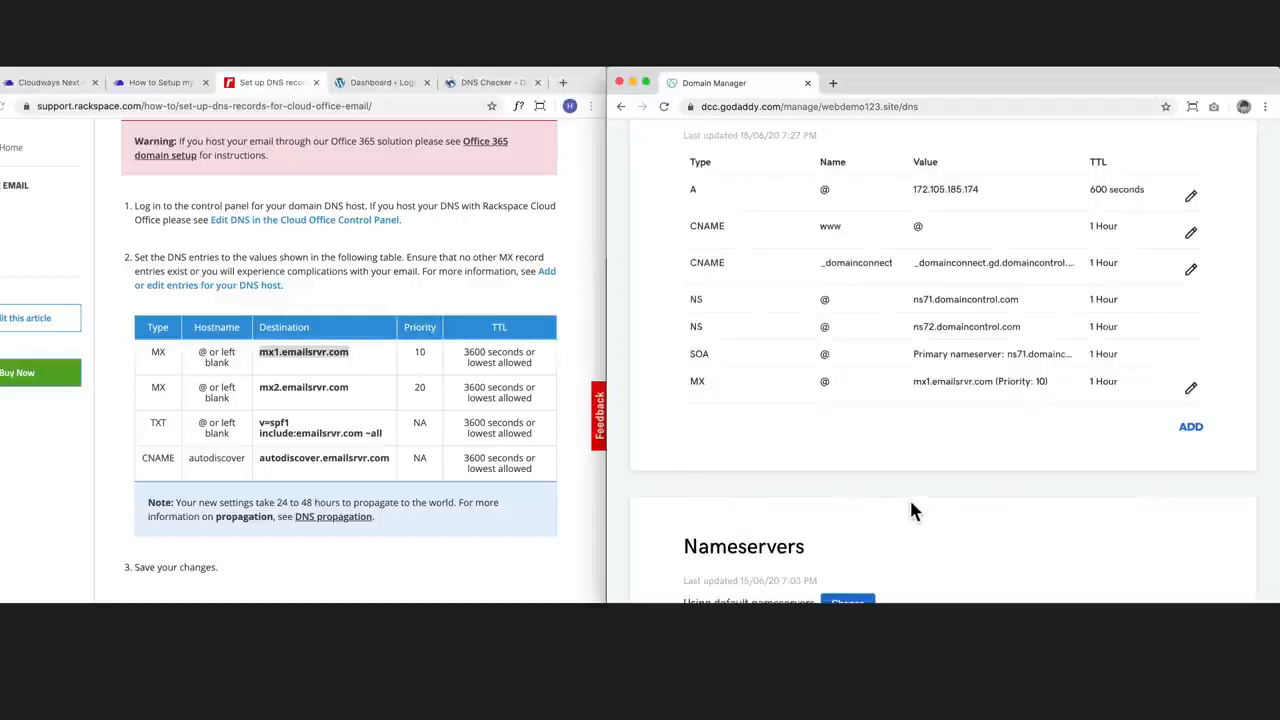
# Step: Add a second MX record with host @, pointing to mx2.emailsrvr.com copied from the Rackspace table
pyautogui.click(1190, 427)
pyautogui.click(758, 462)
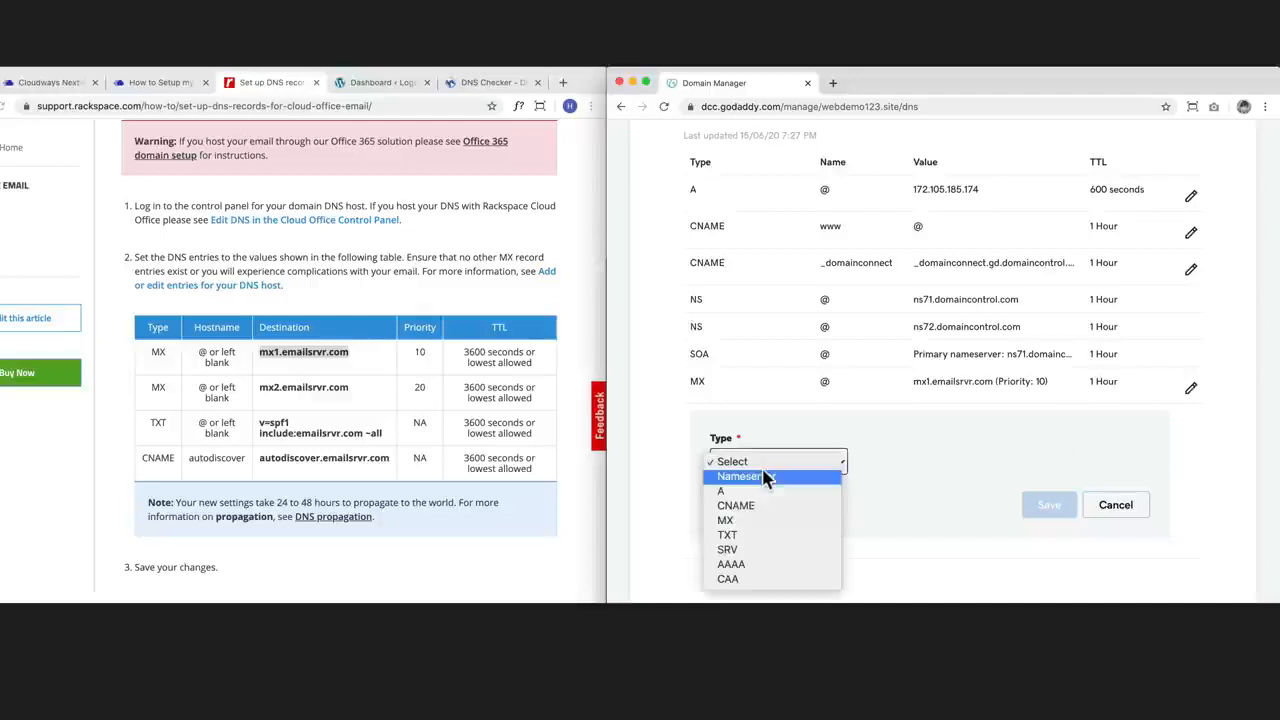
pyautogui.click(727, 520)
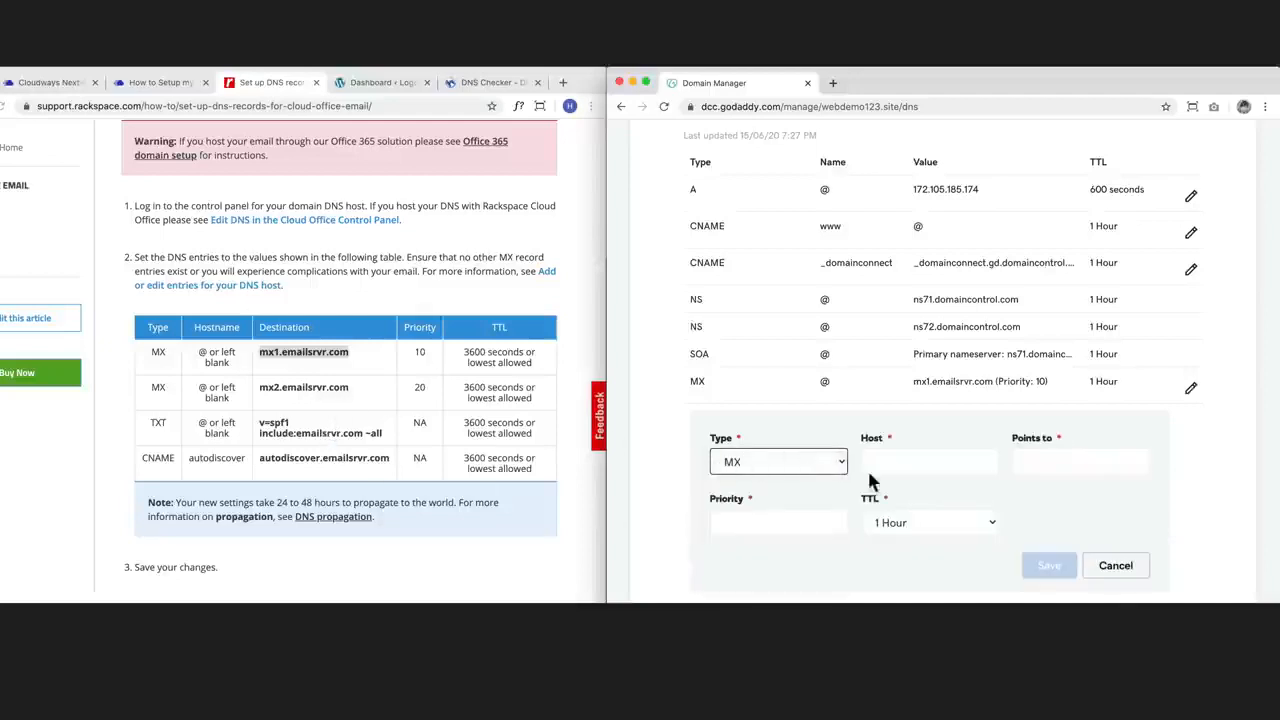
pyautogui.click(900, 463)
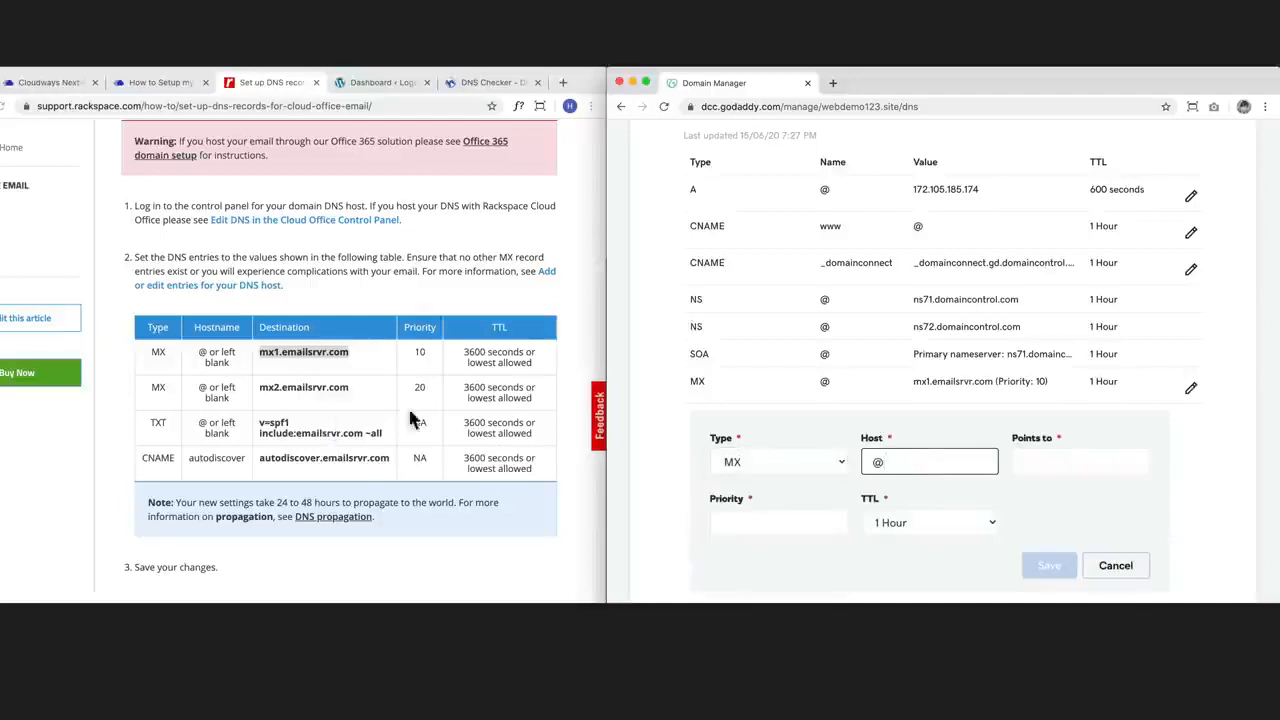
pyautogui.click(350, 388)
pyautogui.moveTo(350, 388); pyautogui.dragTo(262, 388)
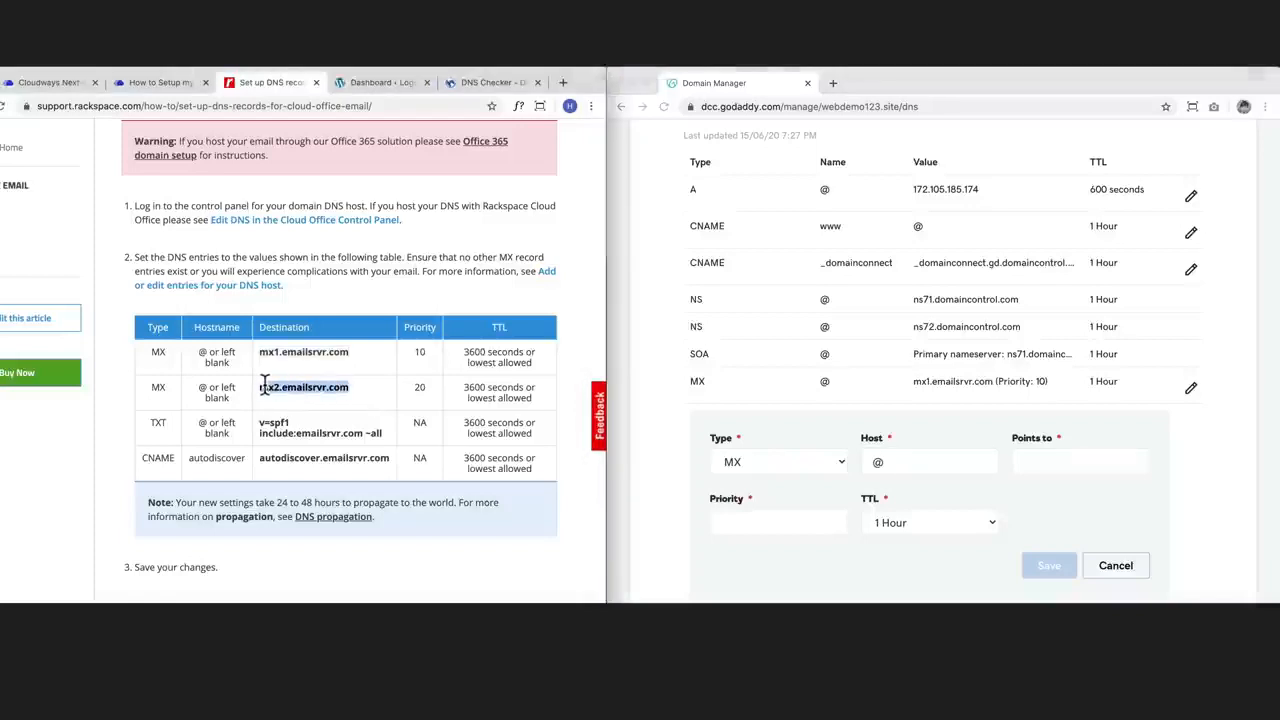
pyautogui.press('super+c')
pyautogui.click(955, 462)
pyautogui.click(1066, 462)
pyautogui.press('super+v')
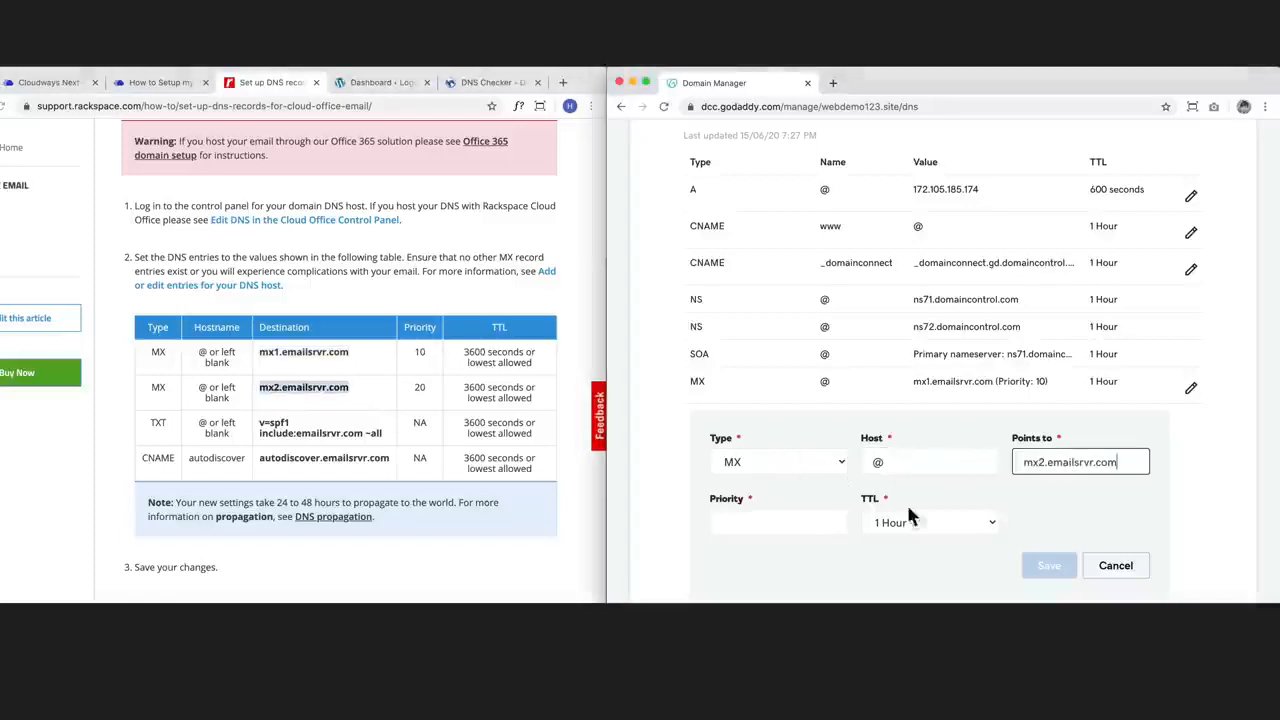
# Step: Give the mx2 record priority 20 and a custom TTL of 3600 seconds, and save it
pyautogui.click(776, 525)
pyautogui.write('20')
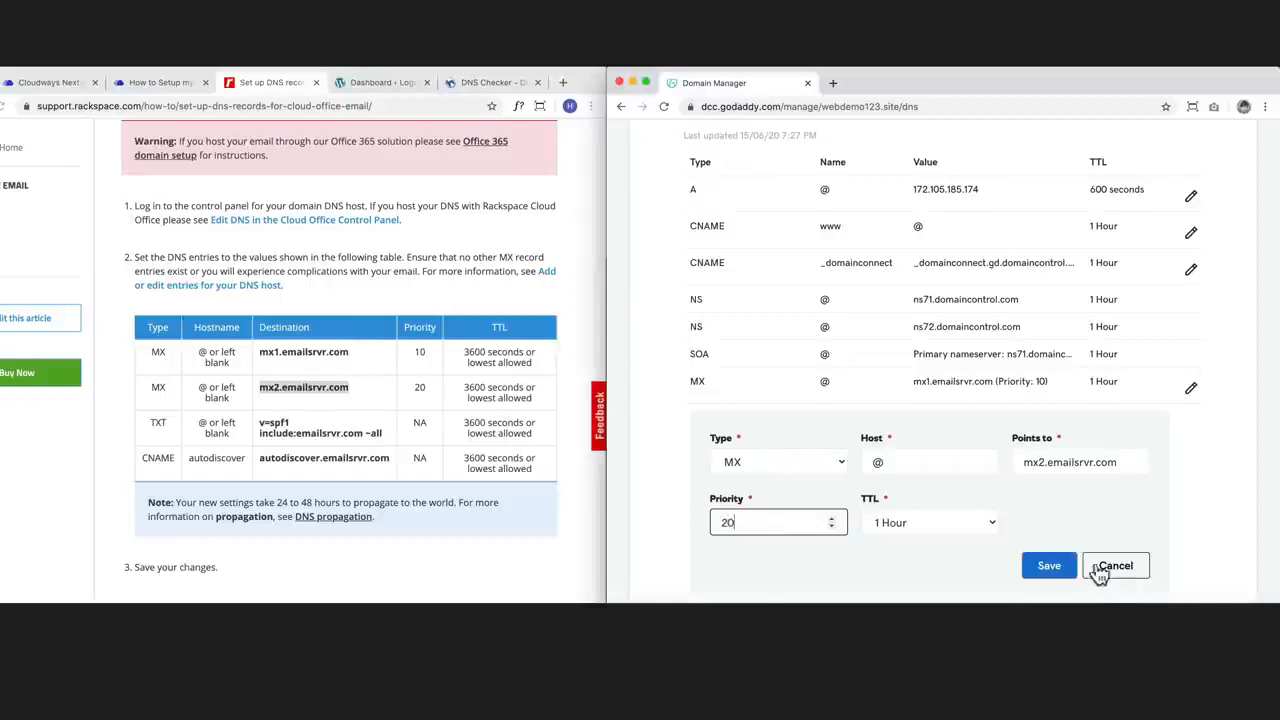
pyautogui.click(982, 523)
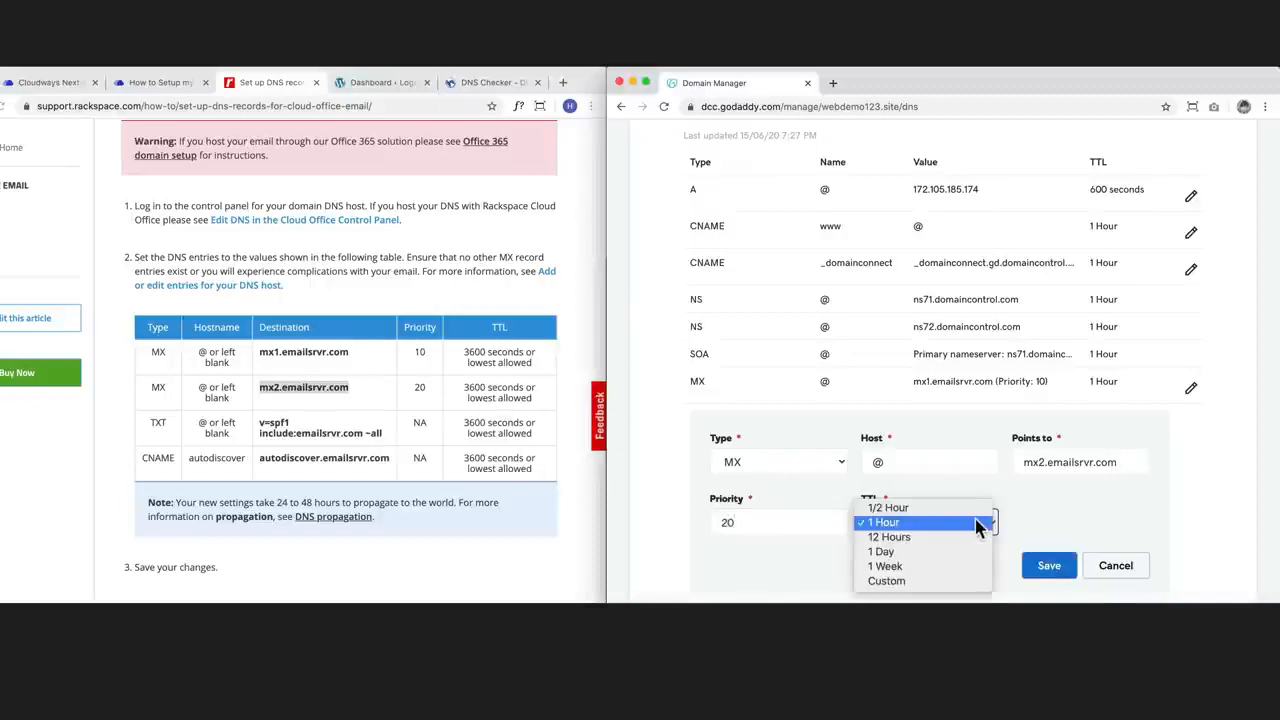
pyautogui.click(936, 581)
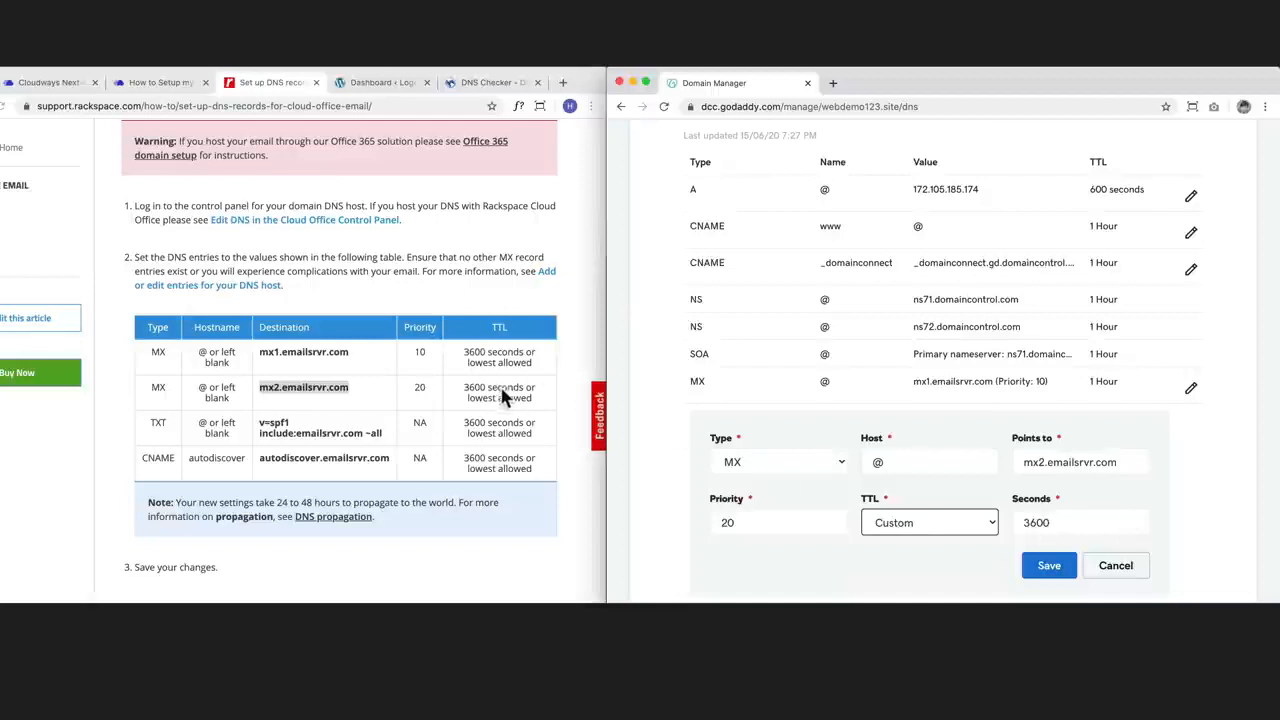
pyautogui.click(1046, 568)
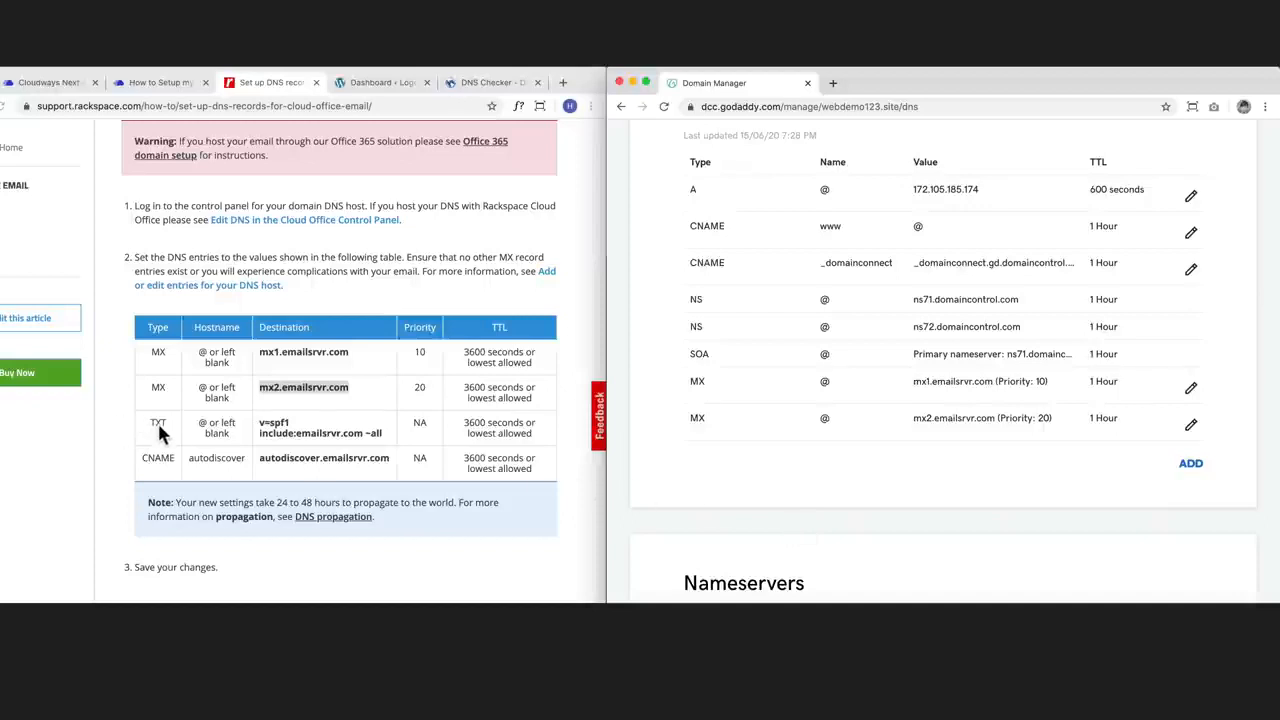
# Step: Add a TXT record with host @ and the value "v=spf1 include:emailsrvr.com ~al" copied from the Rackspace table
pyautogui.click(1193, 466)
pyautogui.click(745, 498)
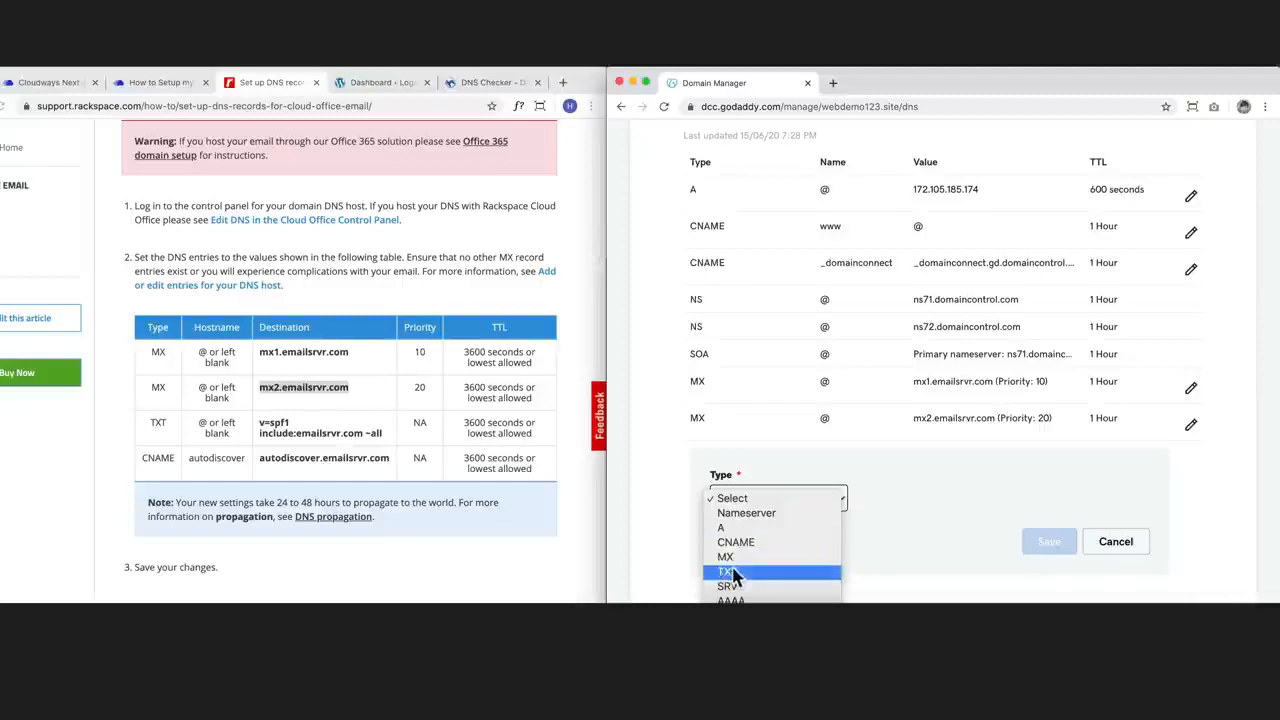
pyautogui.click(733, 573)
pyautogui.click(897, 494)
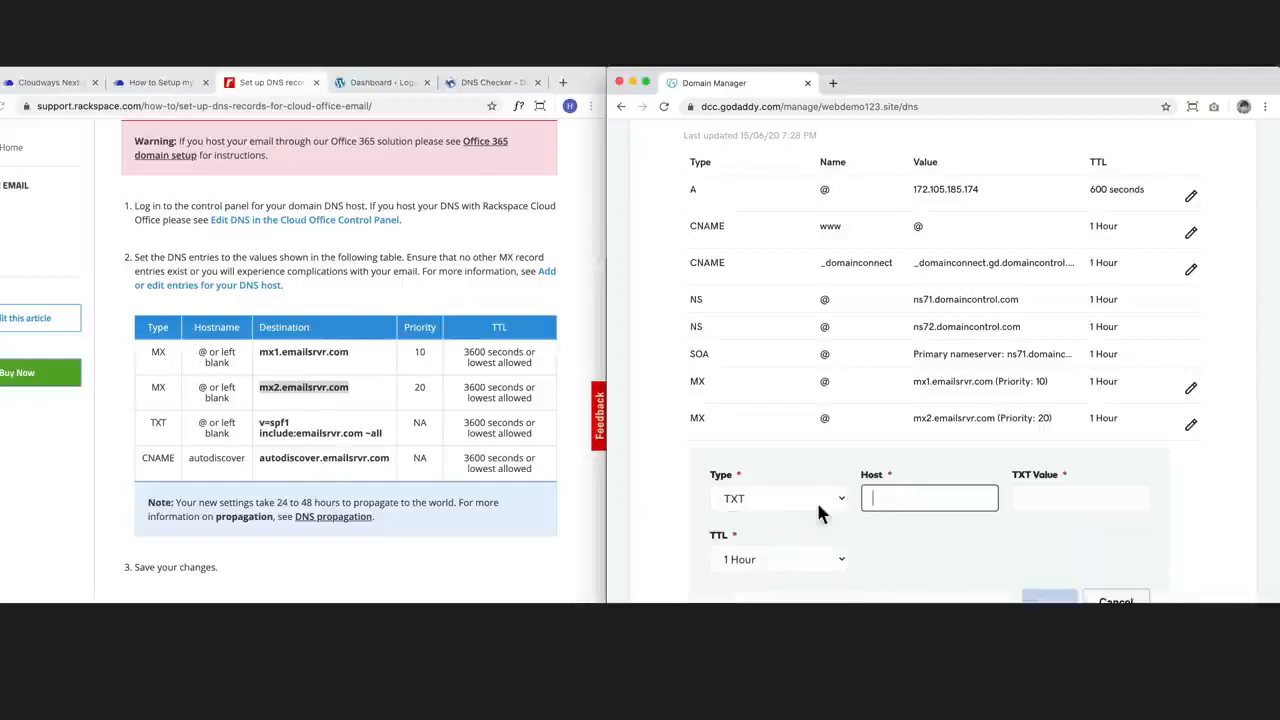
pyautogui.write('@')
pyautogui.click(1072, 490)
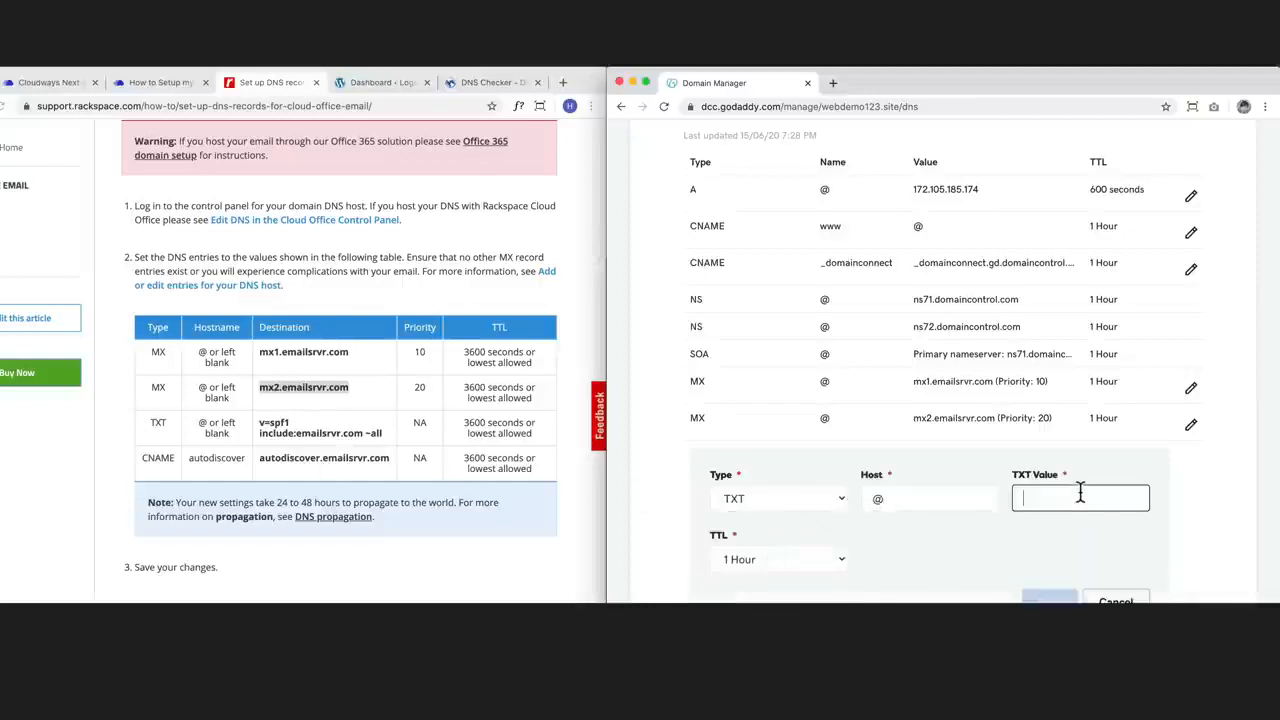
pyautogui.click(380, 433)
pyautogui.moveTo(380, 433); pyautogui.dragTo(258, 421)
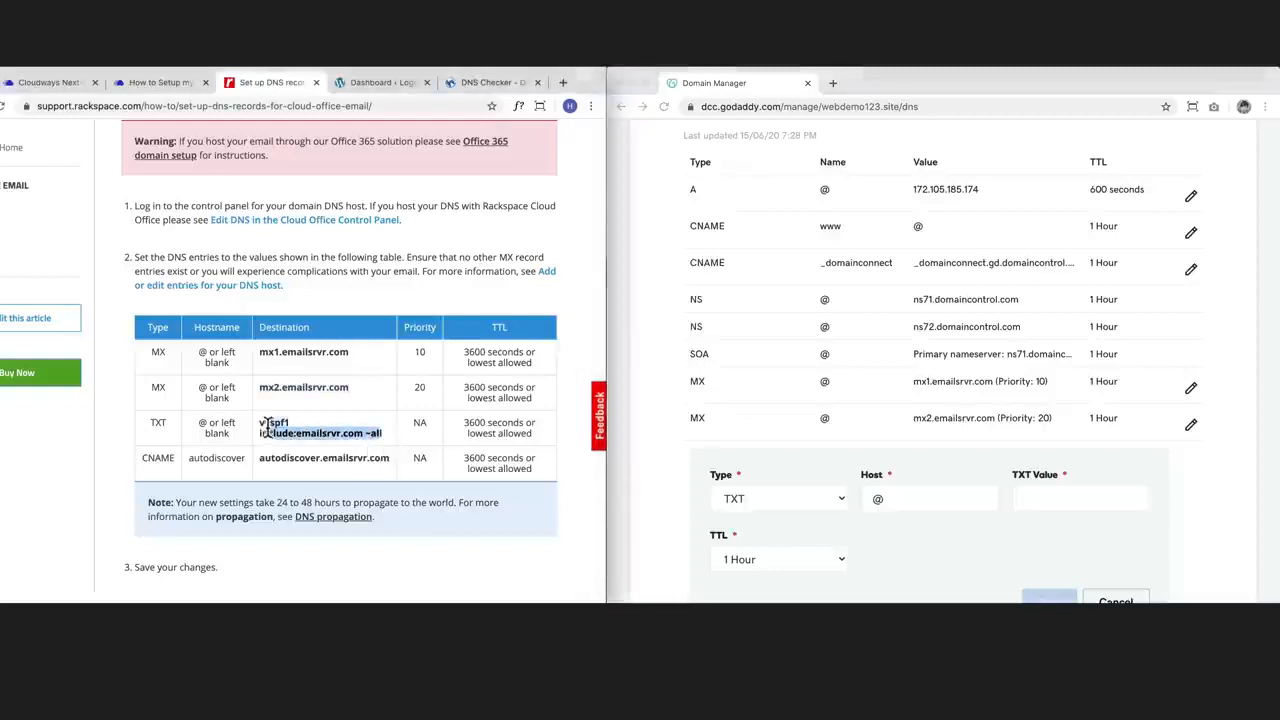
pyautogui.click(1065, 500)
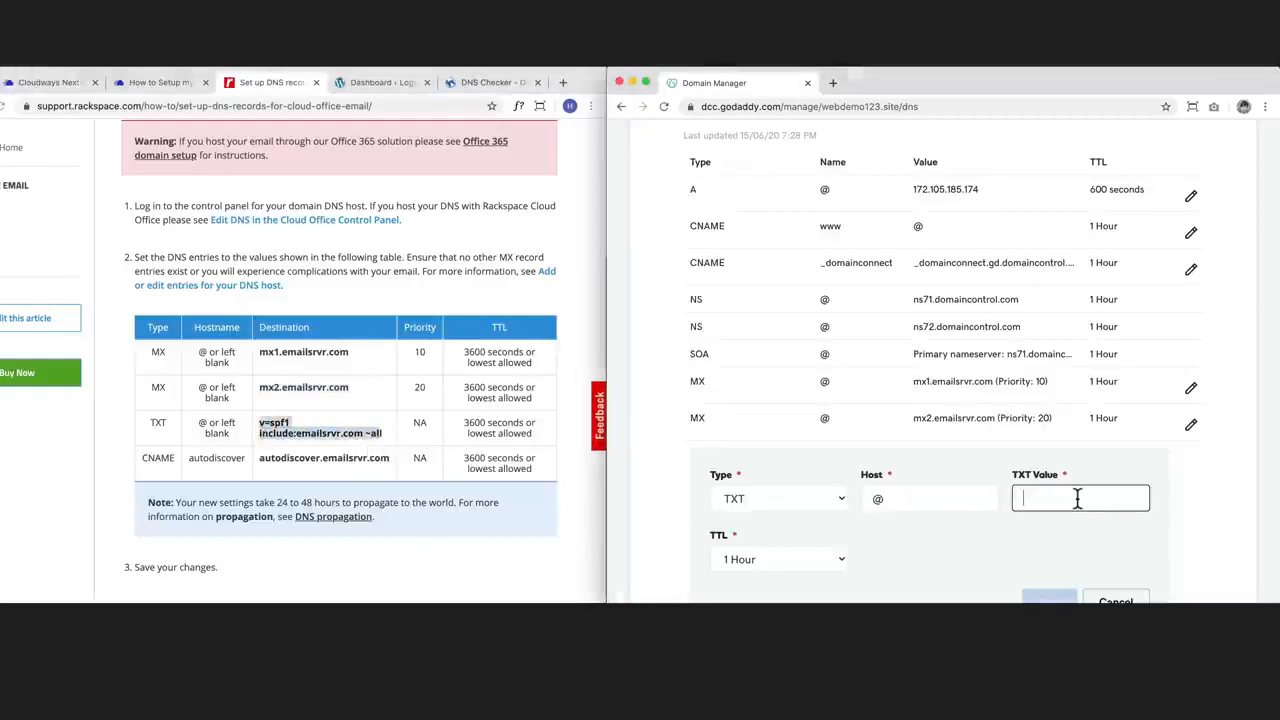
pyautogui.press('super+v')
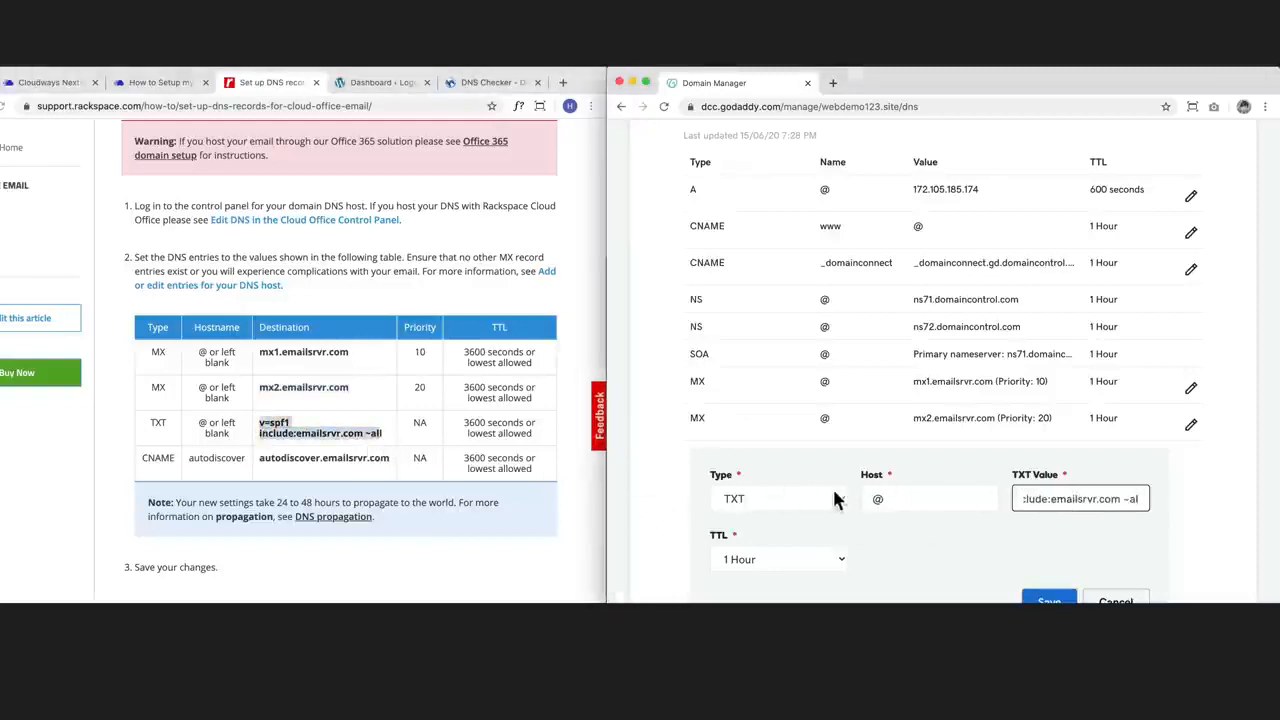
# Step: Set the TXT record's TTL to a custom 3600 seconds and save the record
pyautogui.scroll(-1, 830, 515)
pyautogui.click(820, 533)
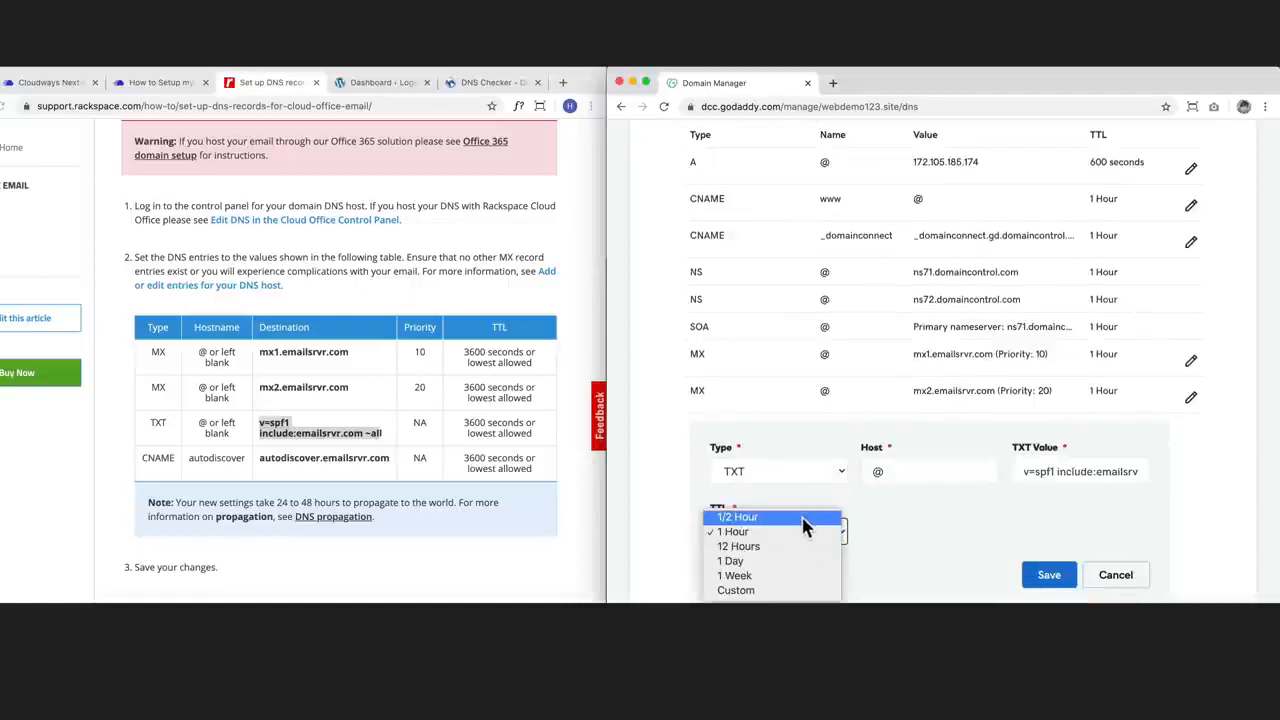
pyautogui.click(778, 592)
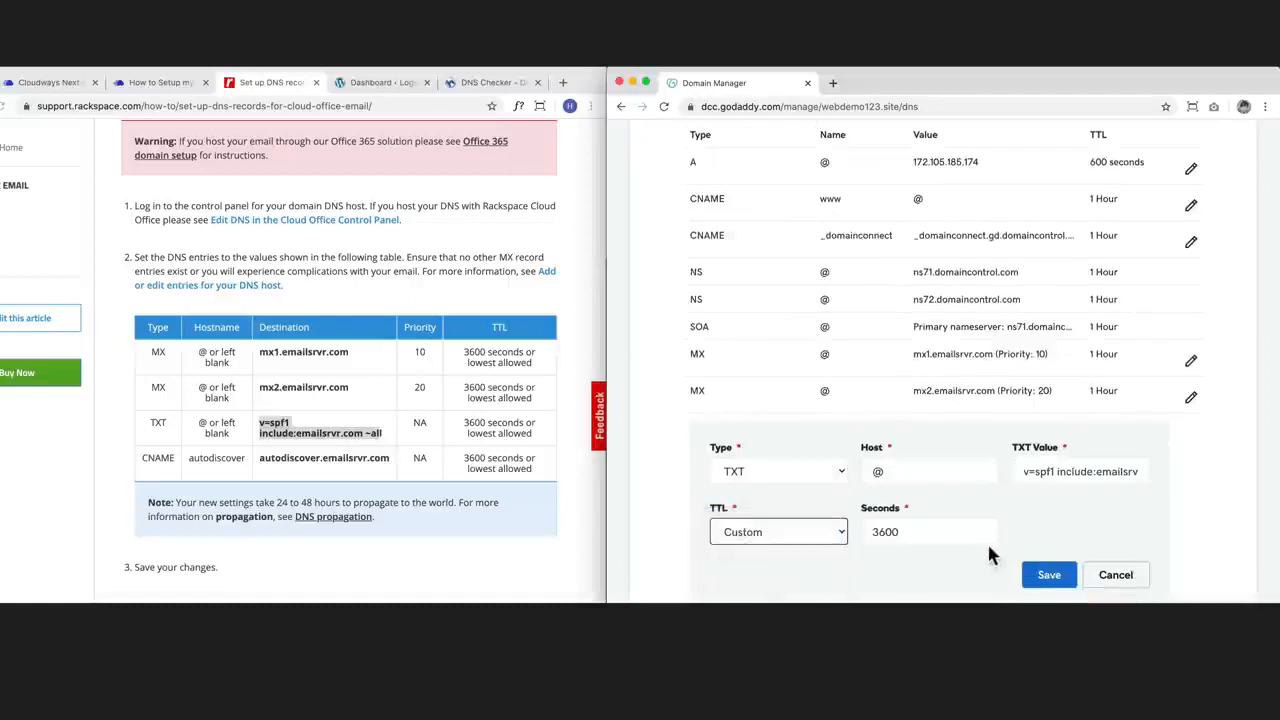
pyautogui.click(1050, 576)
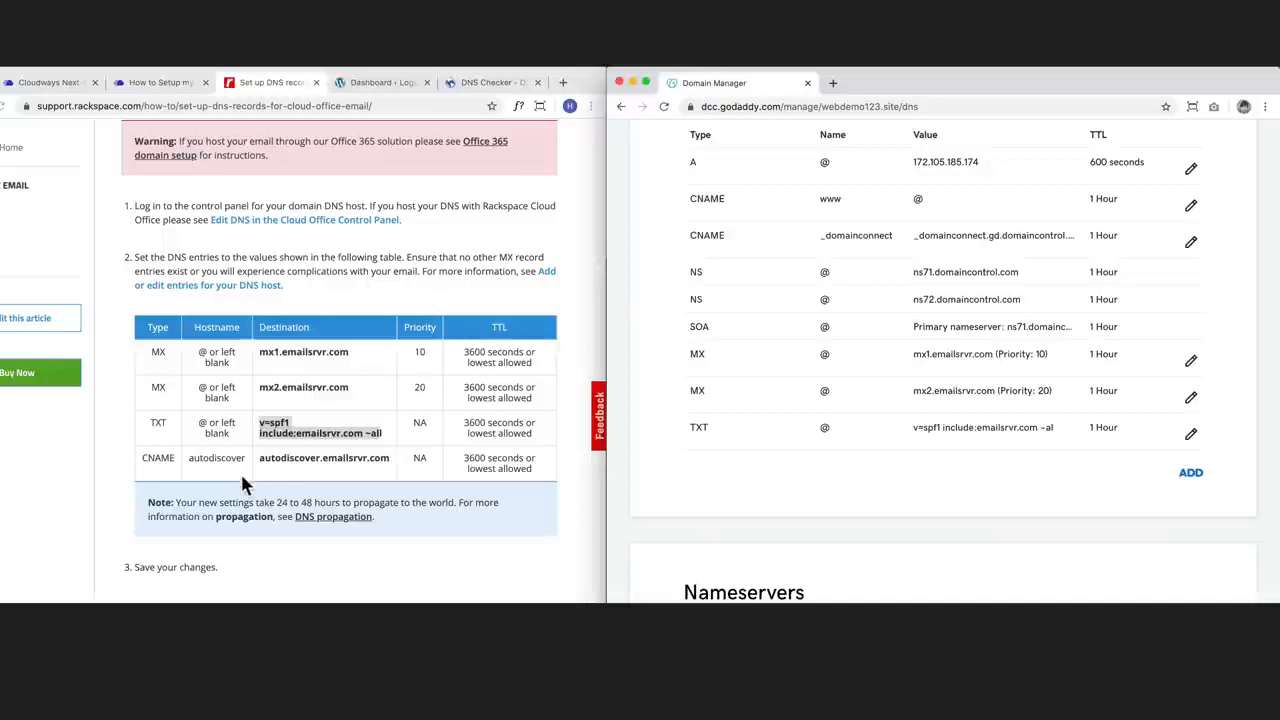
# Step: Edit the _domainconnect CNAME record and replace its host with autodiscover, copied from the Rackspace table
pyautogui.doubleClick(702, 235)
pyautogui.click(1190, 242)
pyautogui.moveTo(820, 307); pyautogui.dragTo(643, 309)
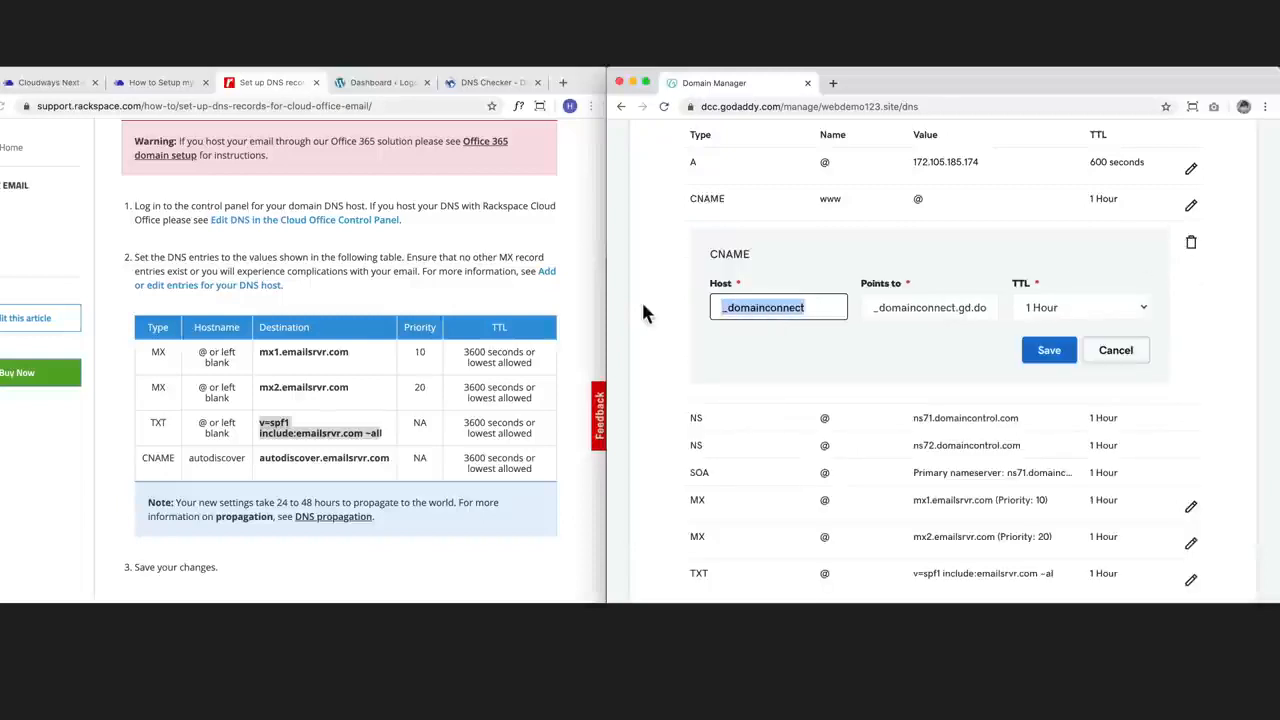
pyautogui.press('BackSpace')
pyautogui.click(247, 462)
pyautogui.moveTo(246, 458); pyautogui.dragTo(191, 458)
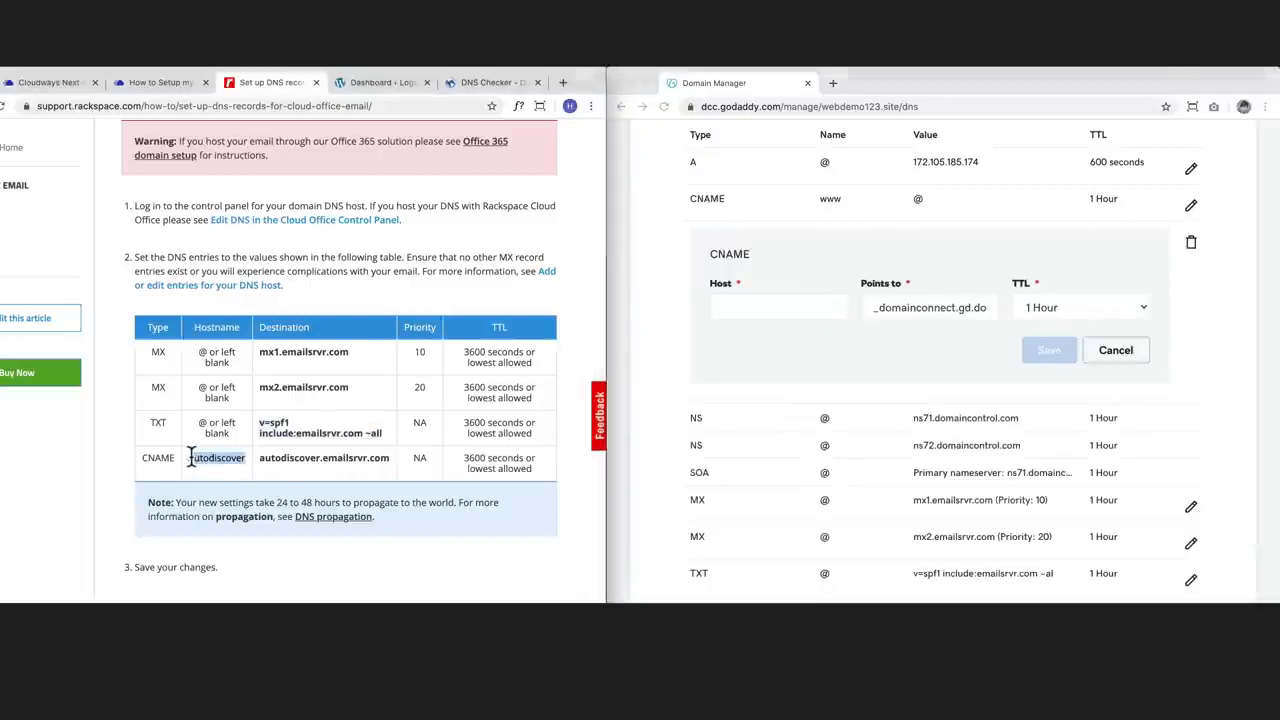
pyautogui.click(777, 314)
pyautogui.hotkey('ctrl', 'v')
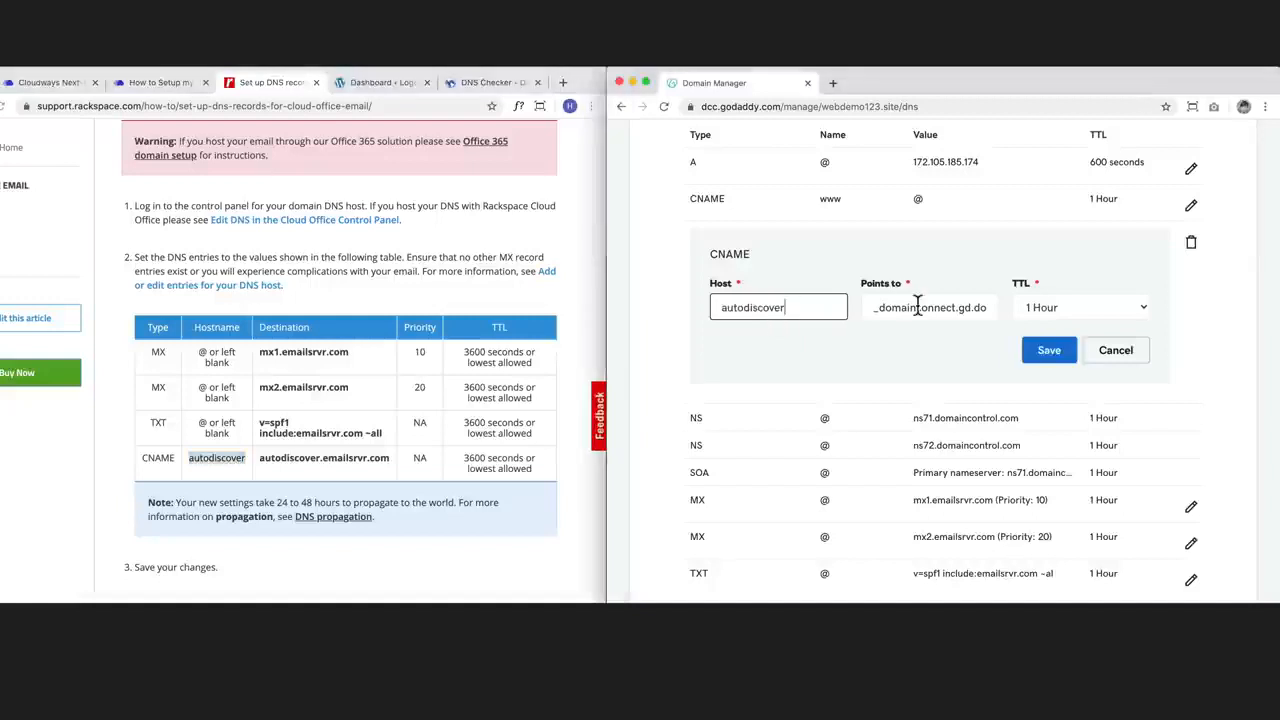
# Step: Replace the CNAME record's destination with autodiscover.emailsrvr.com, copied from the Rackspace DNS table
pyautogui.moveTo(995, 308); pyautogui.dragTo(784, 294)
pyautogui.press('BackSpace')
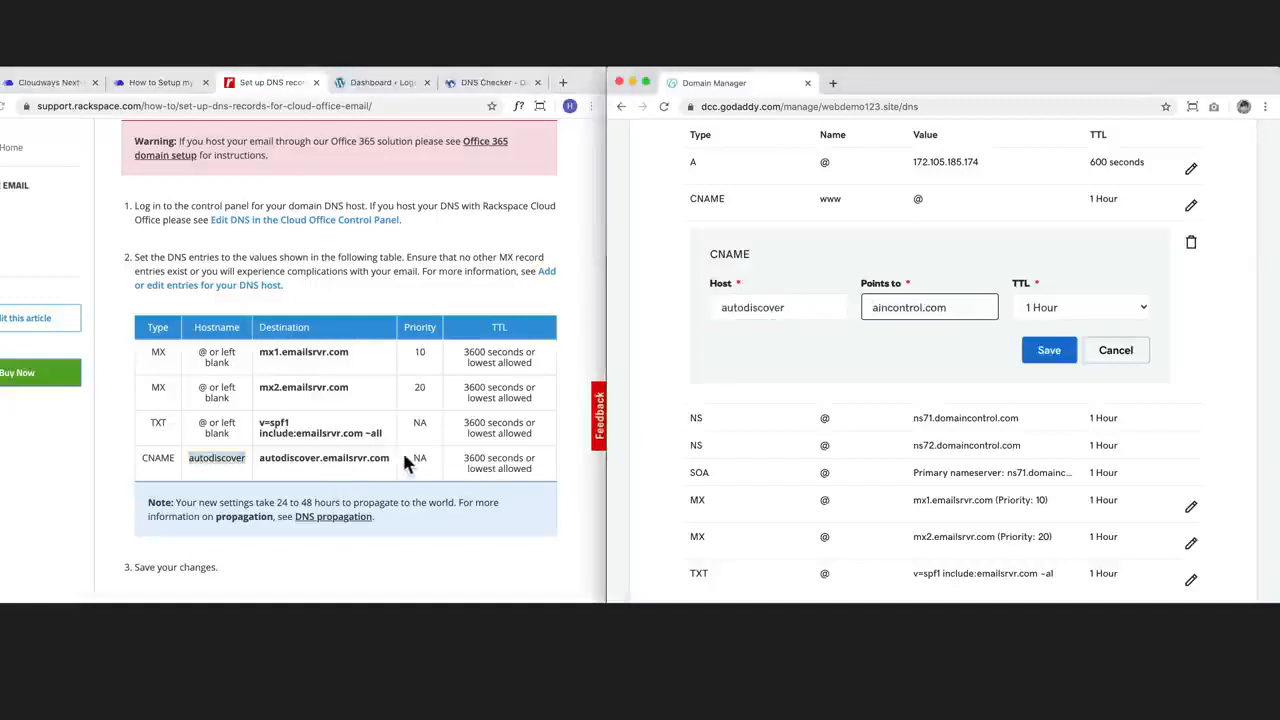
pyautogui.click(390, 467)
pyautogui.moveTo(390, 459); pyautogui.dragTo(250, 468)
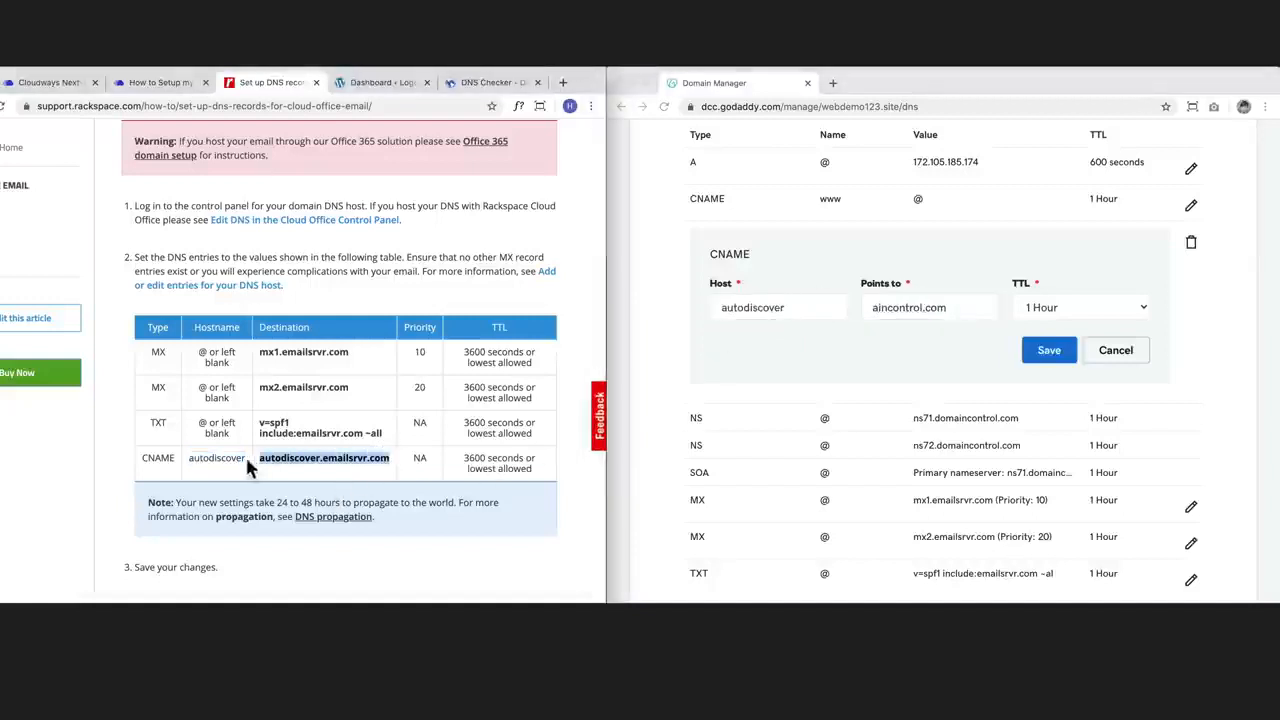
pyautogui.hotkey('ctrl', 'c')
pyautogui.click(971, 316)
pyautogui.hotkey('ctrl', 'a')
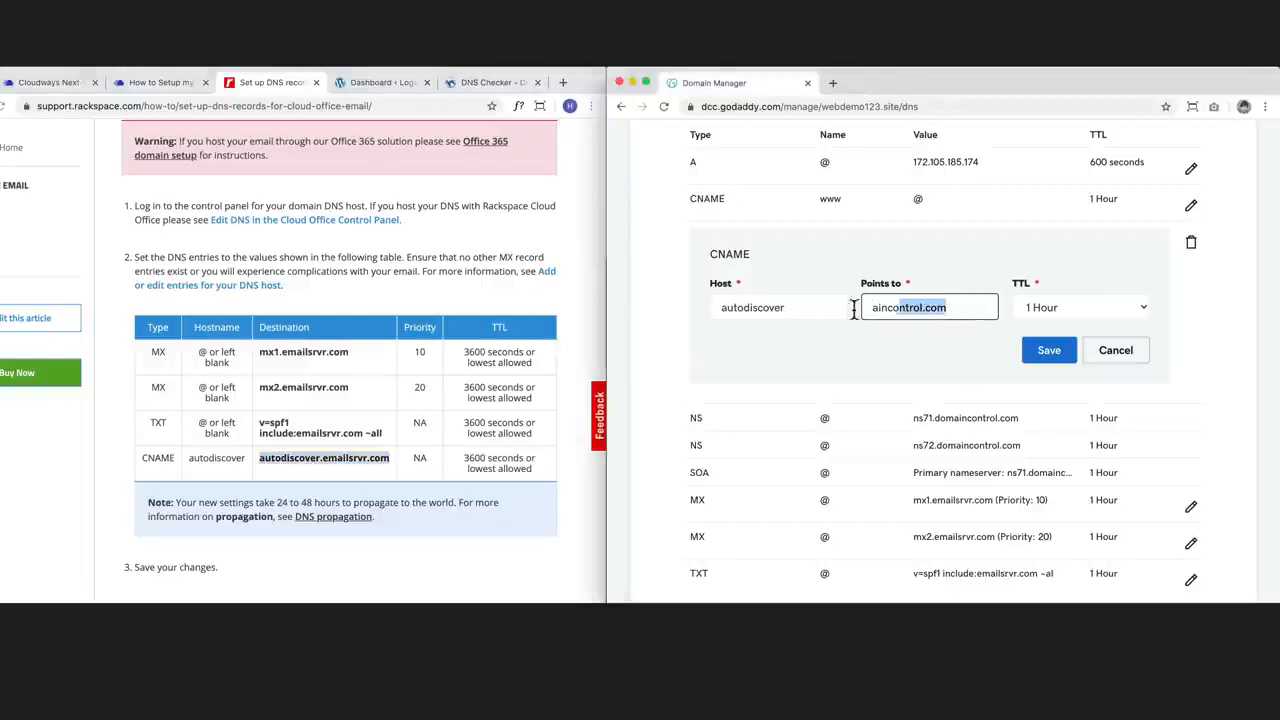
pyautogui.hotkey('ctrl', 'v')
# Step: Give the autodiscover CNAME record a custom TTL of 3600 seconds and save it
pyautogui.click(1106, 314)
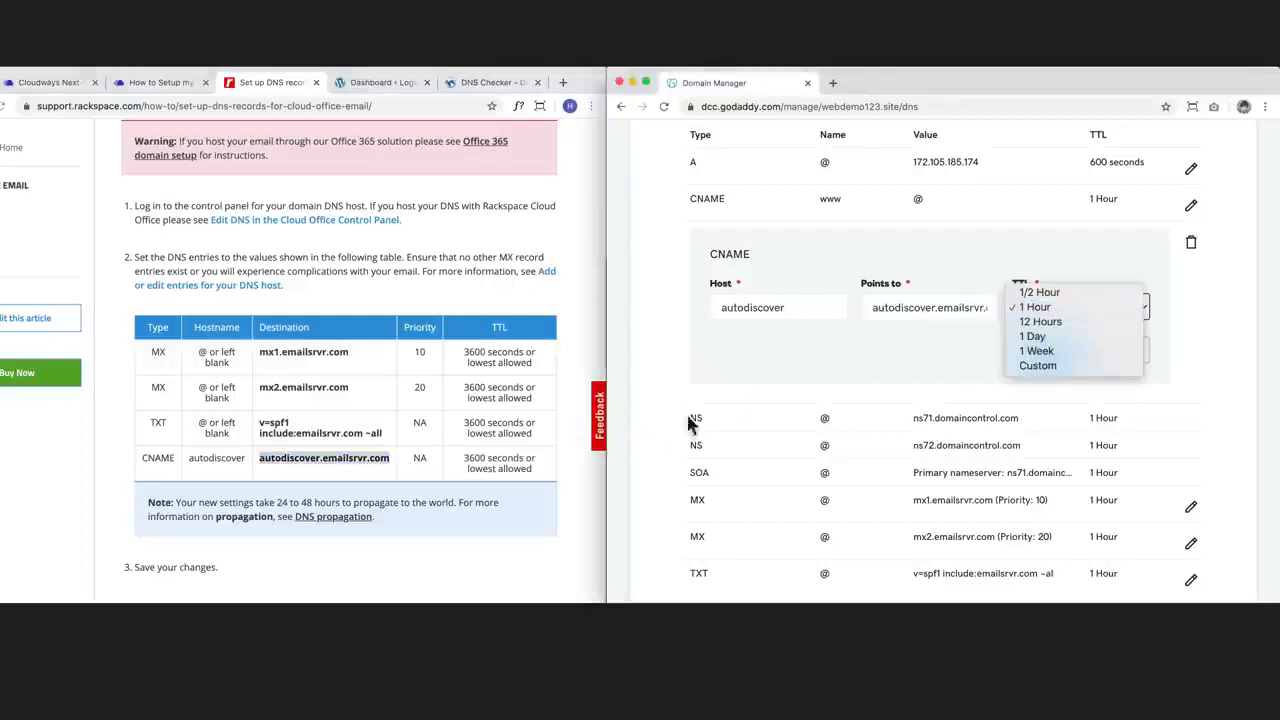
pyautogui.click(1057, 367)
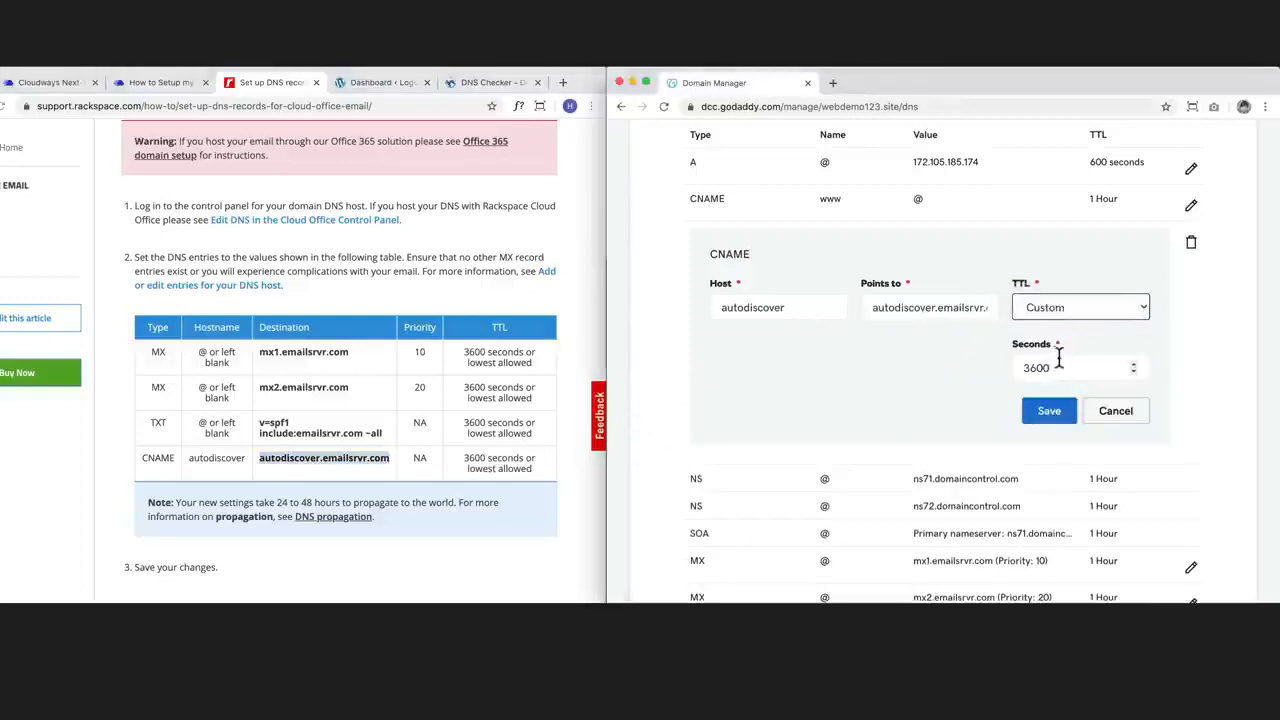
pyautogui.click(1058, 410)
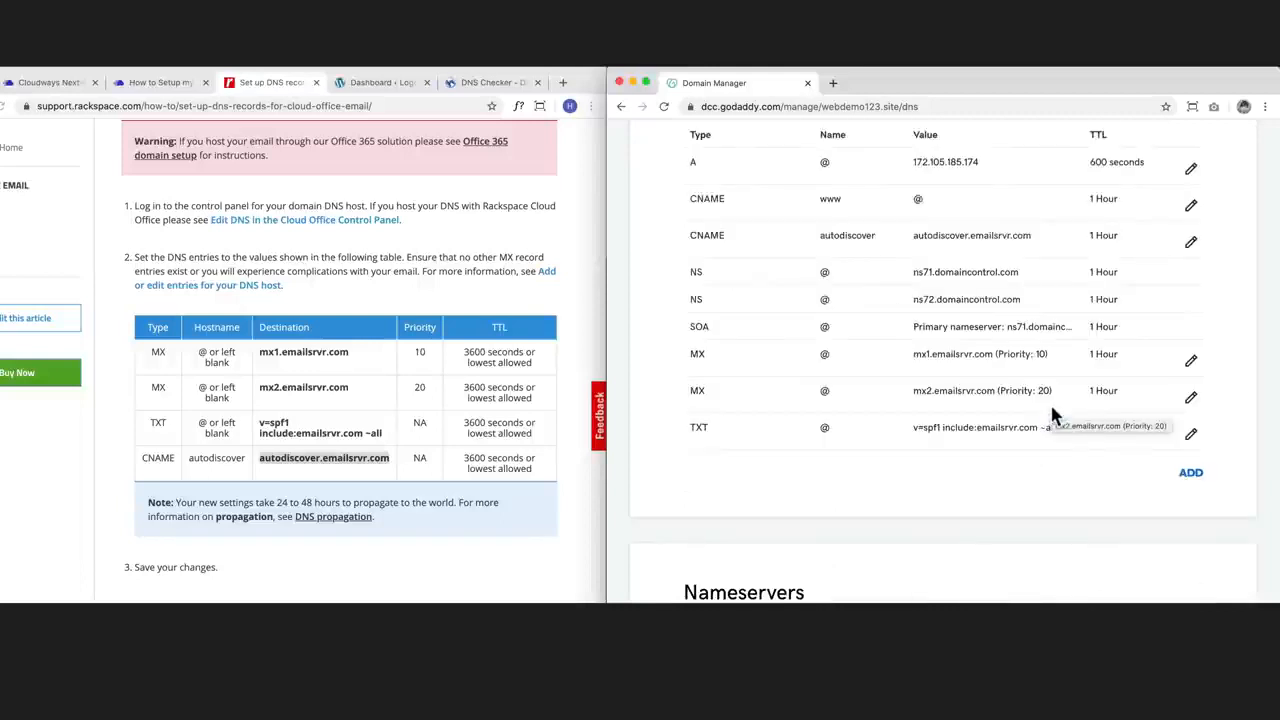
pyautogui.scroll(2, 1052, 415)
pyautogui.scroll(5, 368, 358)
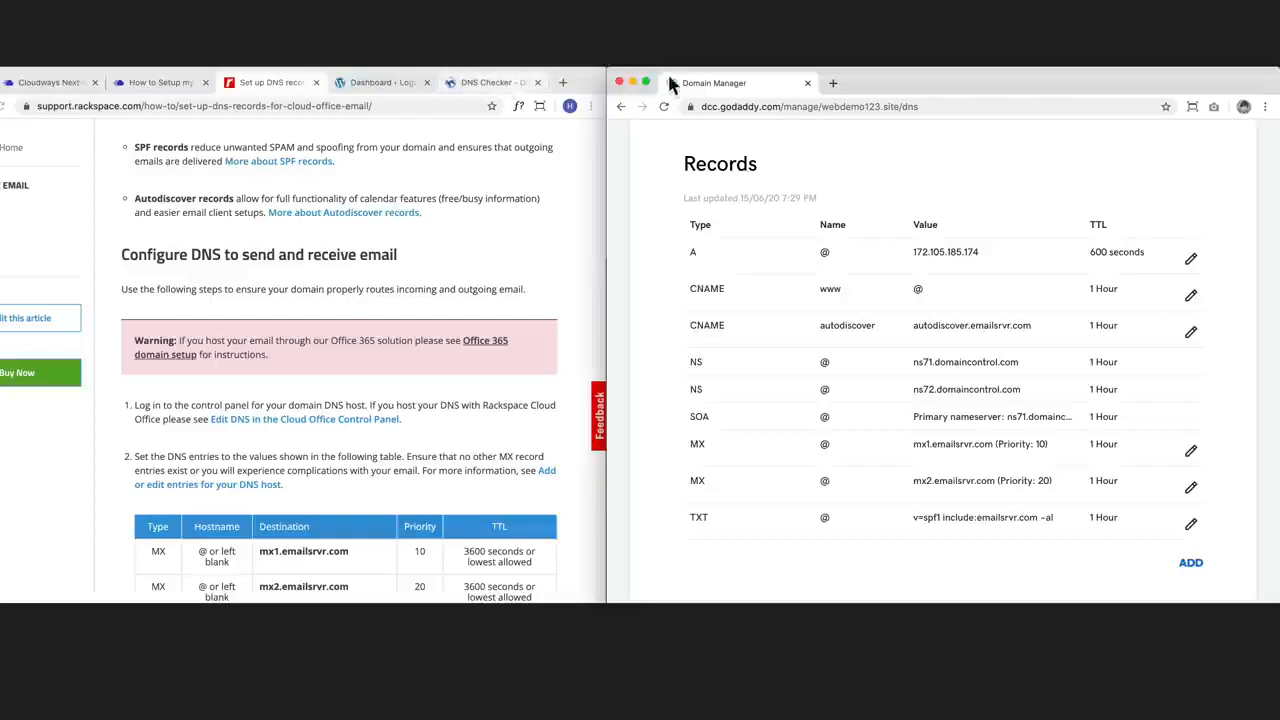
# Step: Put the GoDaddy window away and resize the Rackspace browser window to the 1440×810 Tutorial Recording preset
pyautogui.click(632, 82)
pyautogui.moveTo(494, 88); pyautogui.dragTo(698, 79)
pyautogui.click(742, 97)
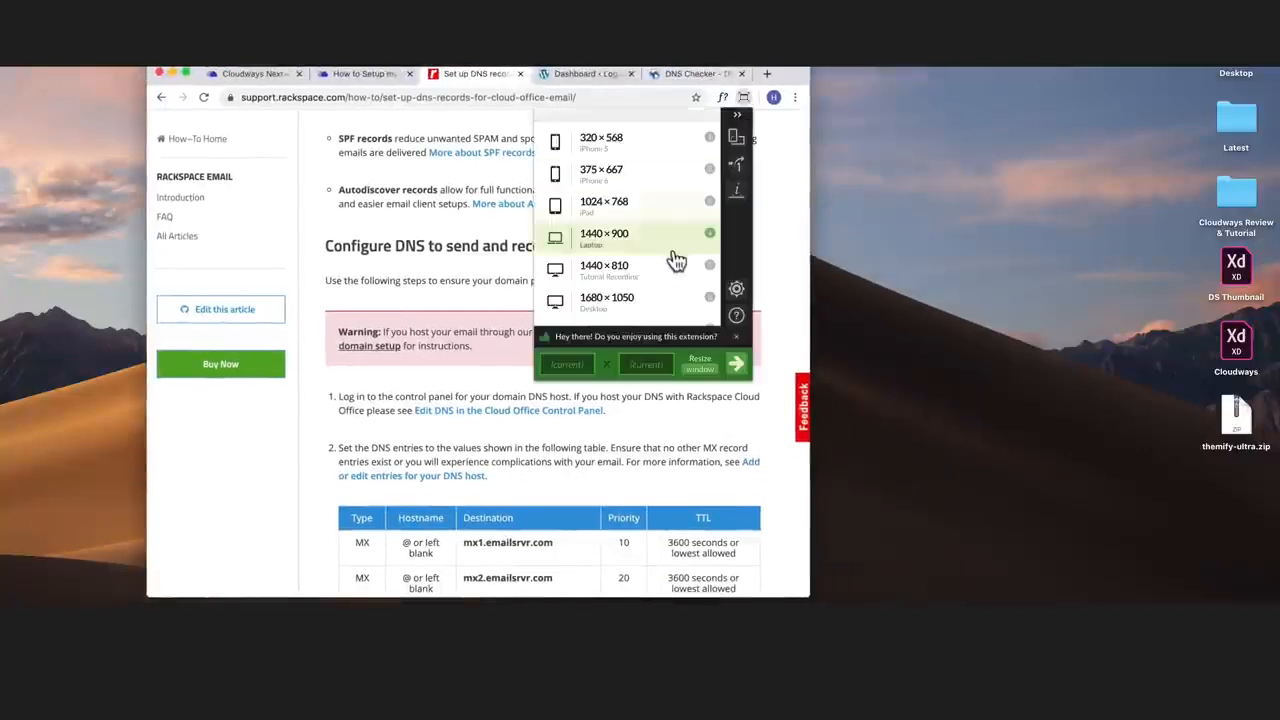
pyautogui.scroll(-2, 663, 277)
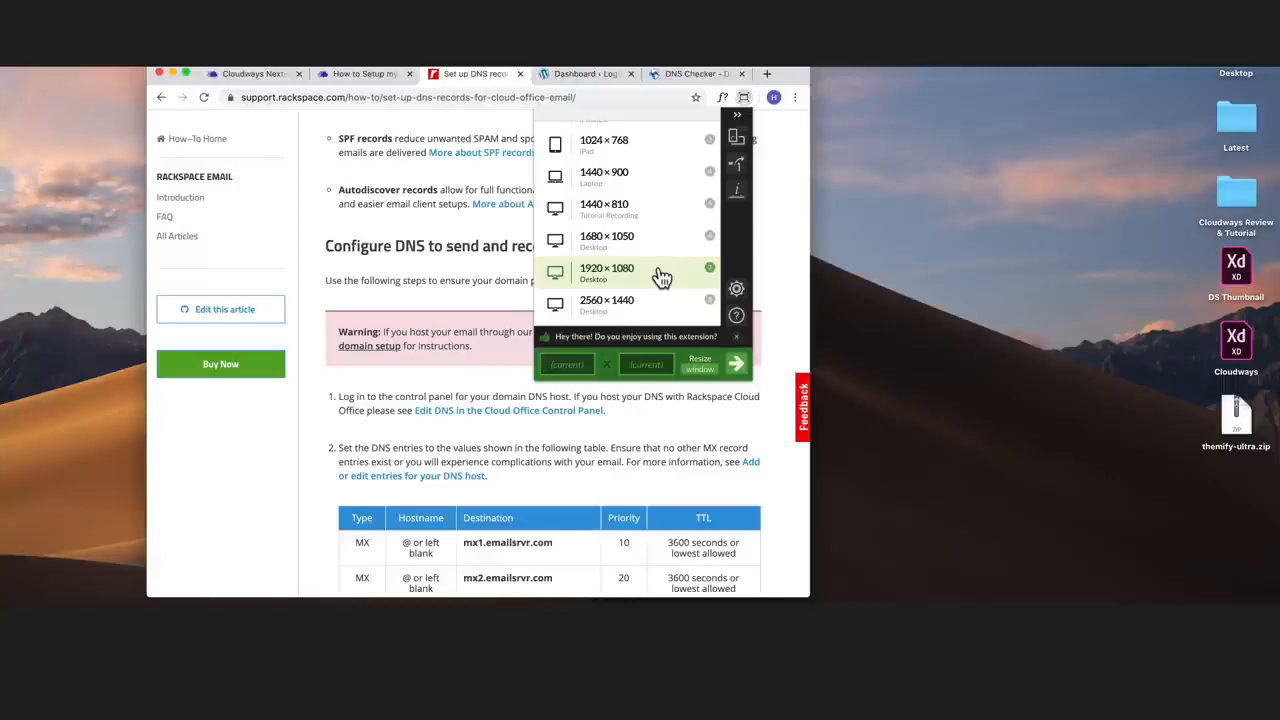
pyautogui.click(646, 206)
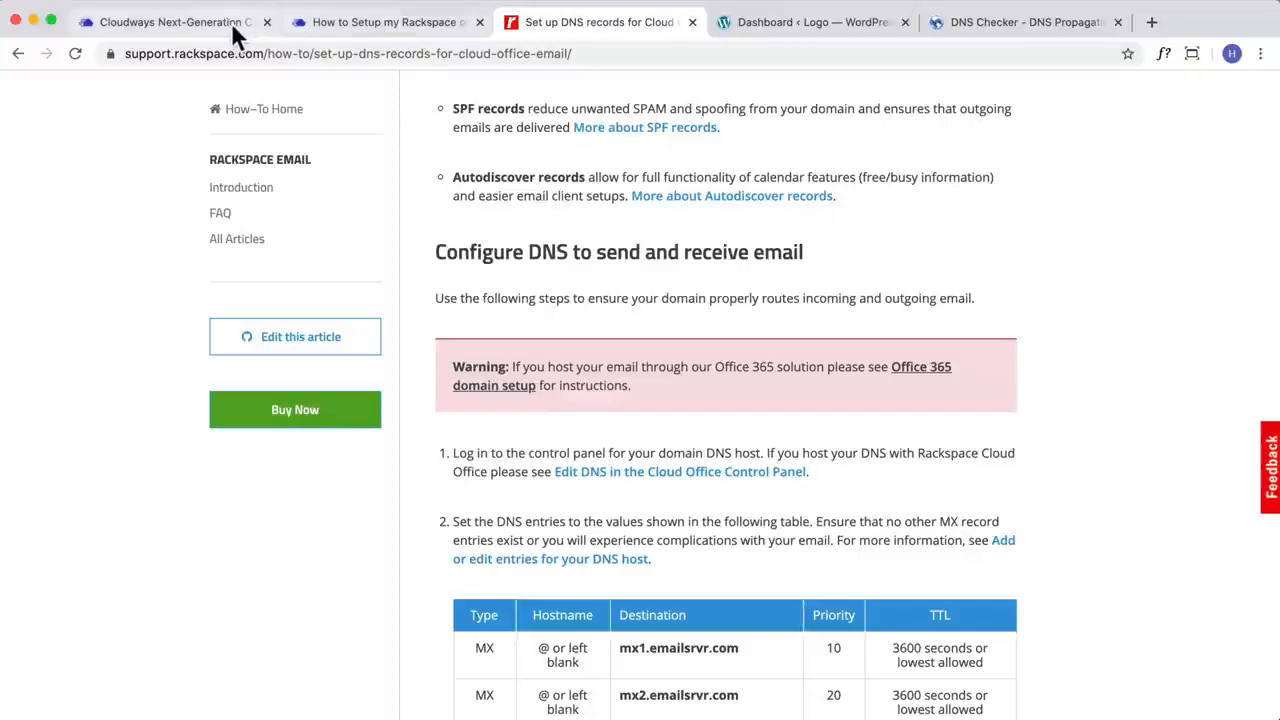
# Step: Open the mail forwarding settings of the Rackspace Email add-on in Cloudways and select the sales mailbox to forward from
pyautogui.click(197, 30)
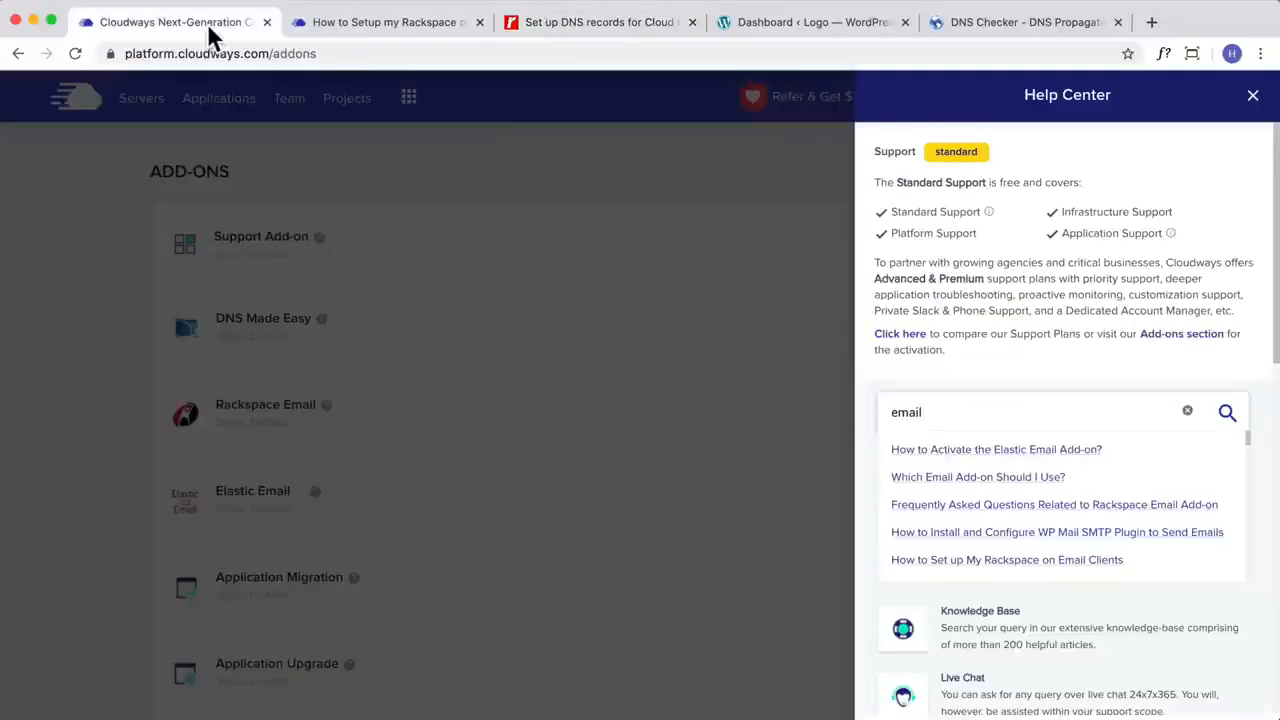
pyautogui.click(533, 208)
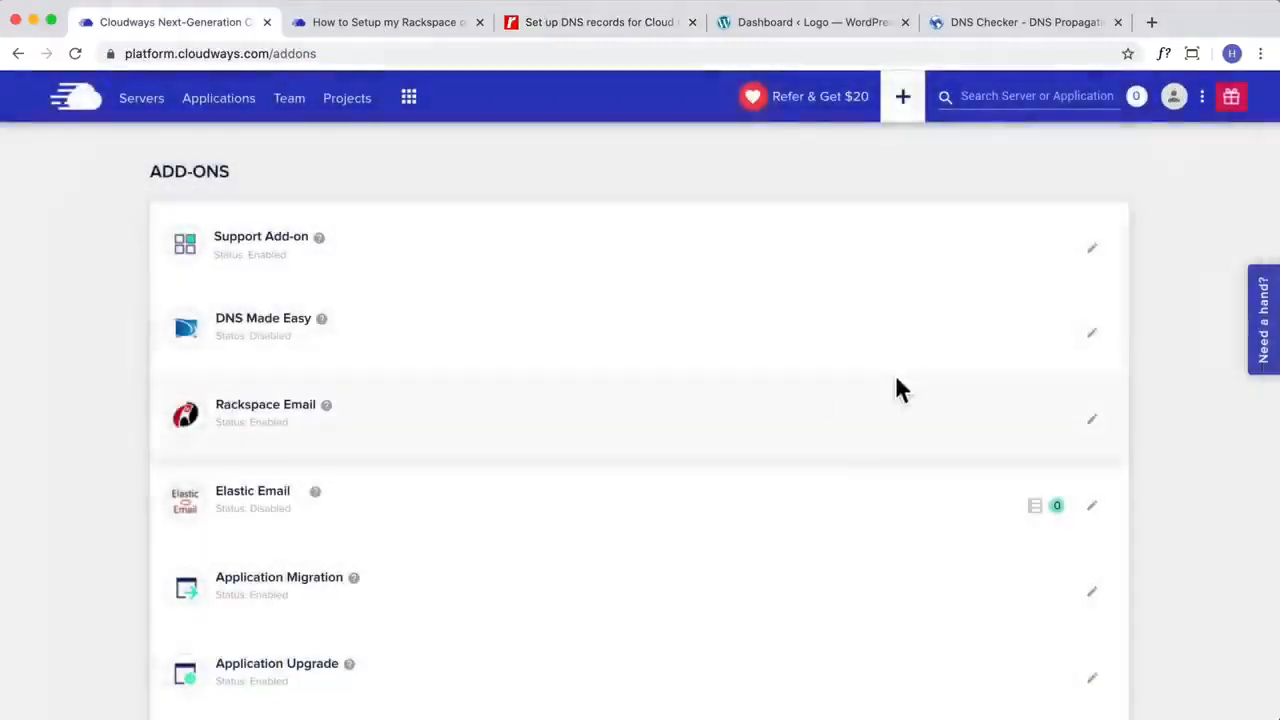
pyautogui.click(1091, 419)
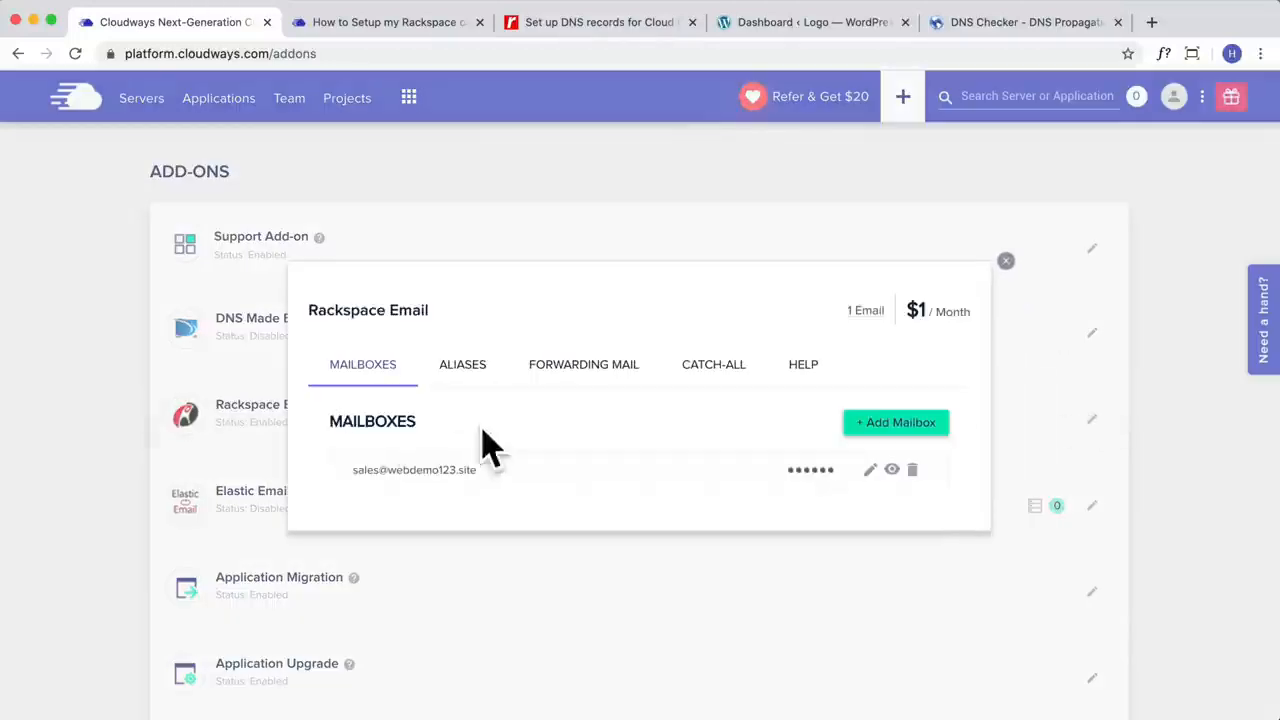
pyautogui.click(615, 368)
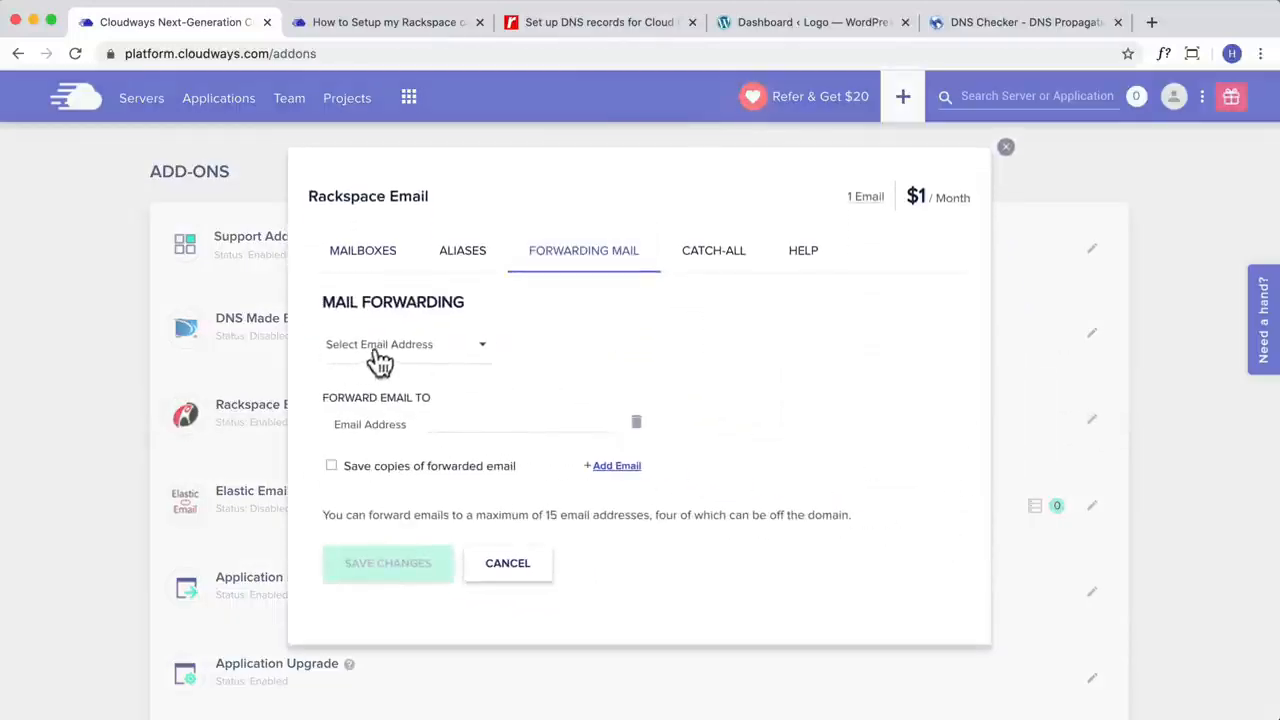
pyautogui.click(437, 356)
pyautogui.click(433, 352)
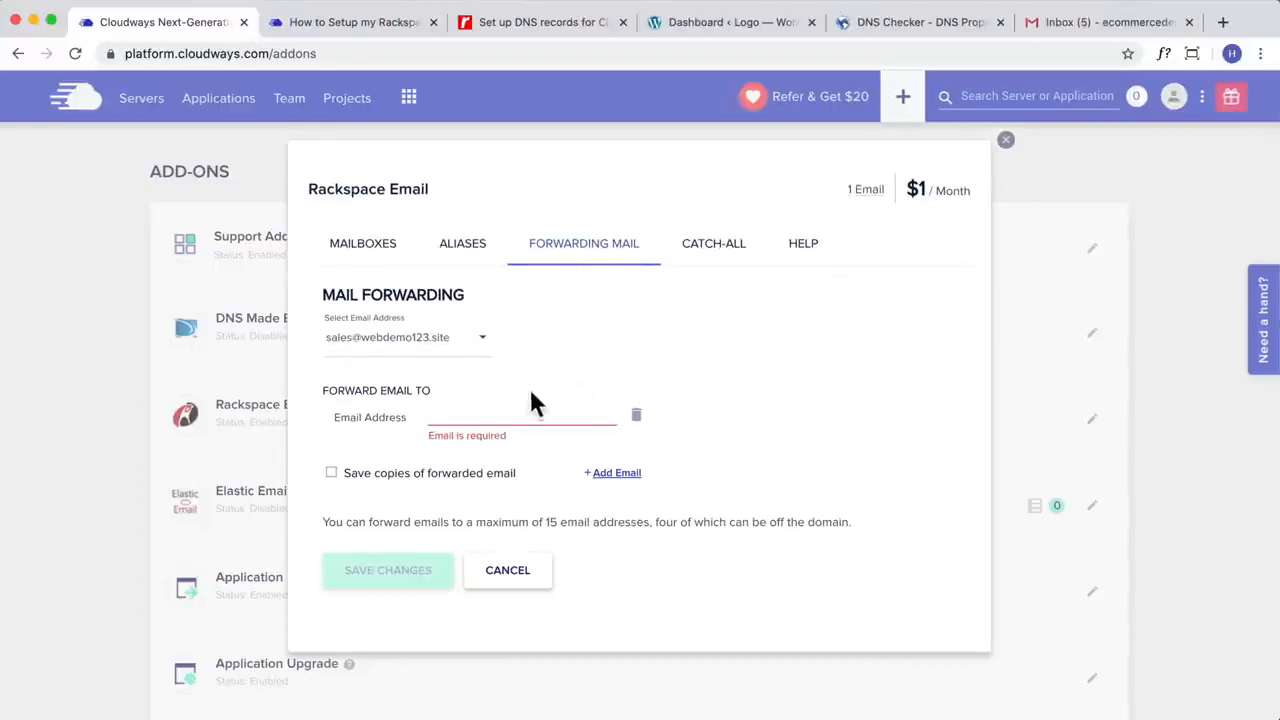
# Step: Enter the Gmail address as the forwarding destination for the sales mailbox and save the changes
pyautogui.click(500, 416)
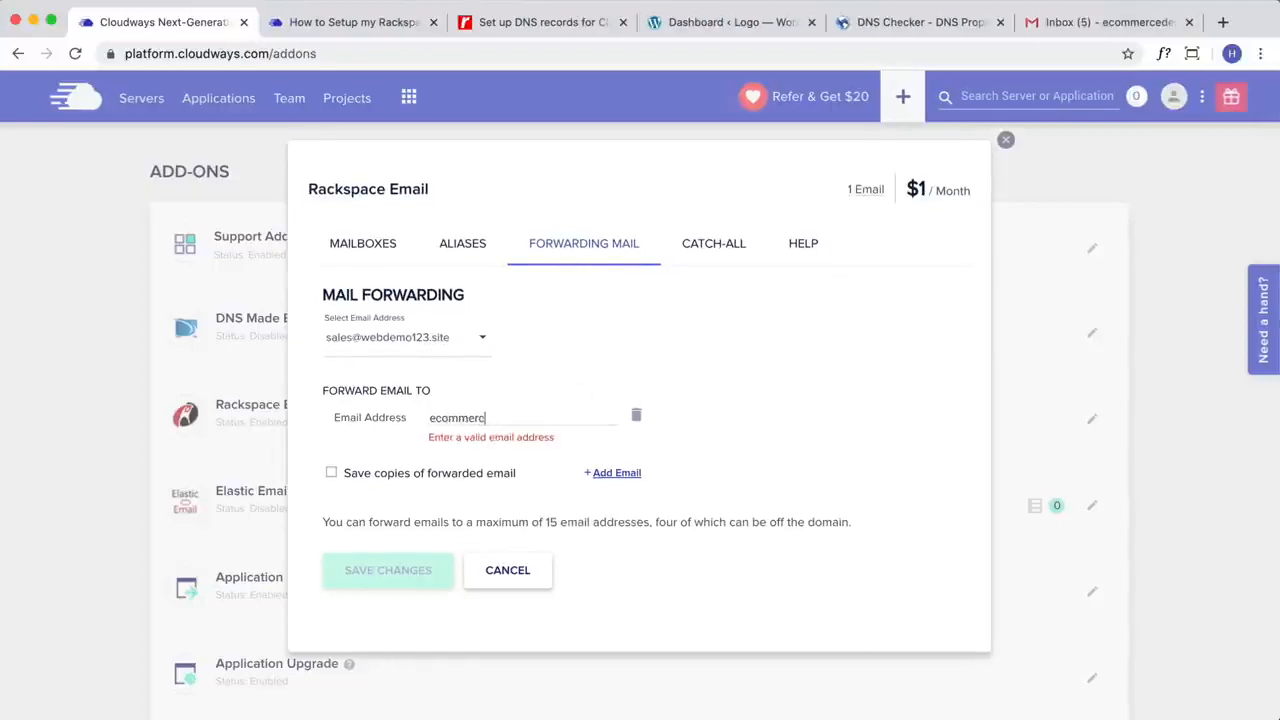
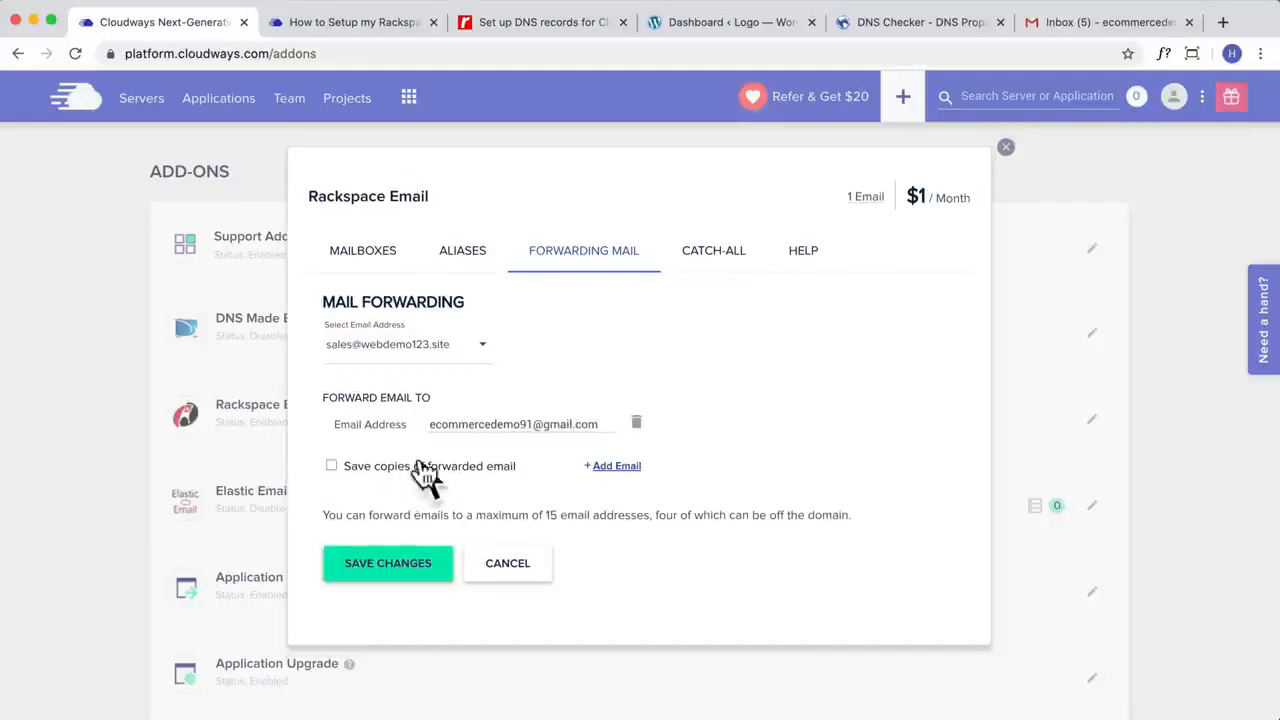
pyautogui.click(428, 572)
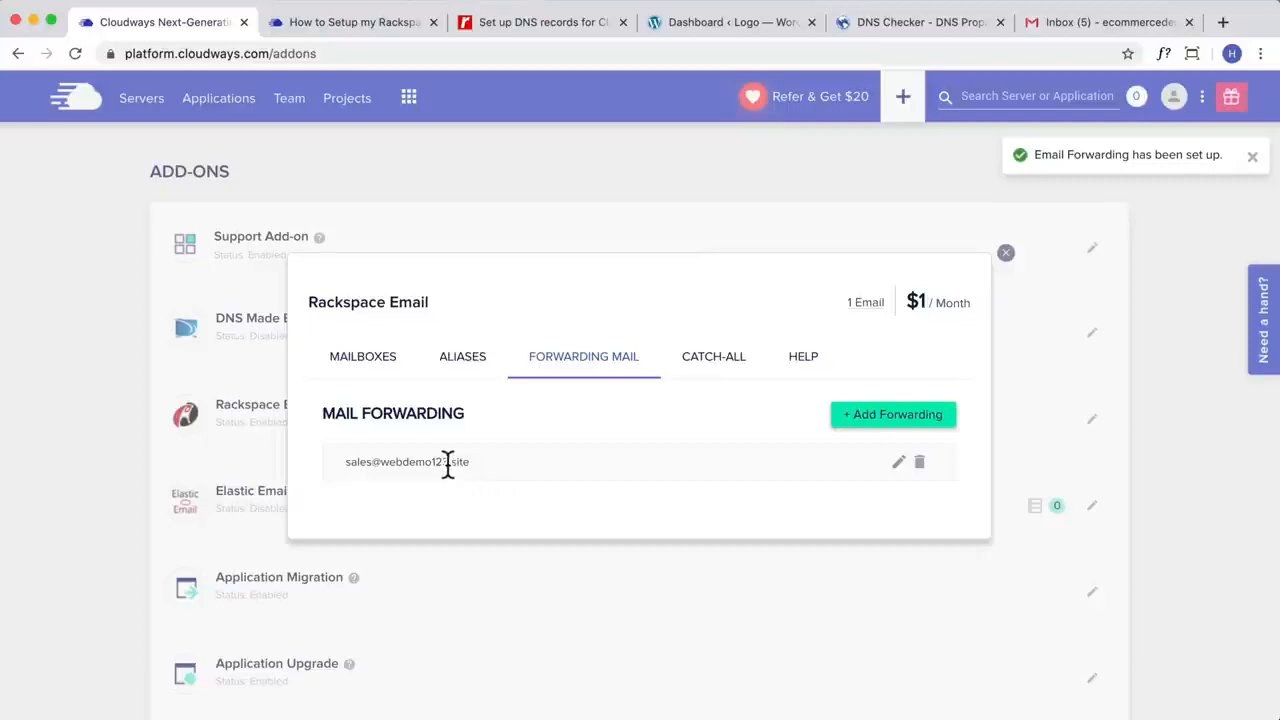
# Step: Switch to Gmail and open the Accounts and Import section of the full settings
pyautogui.moveTo(470, 463); pyautogui.dragTo(346, 463)
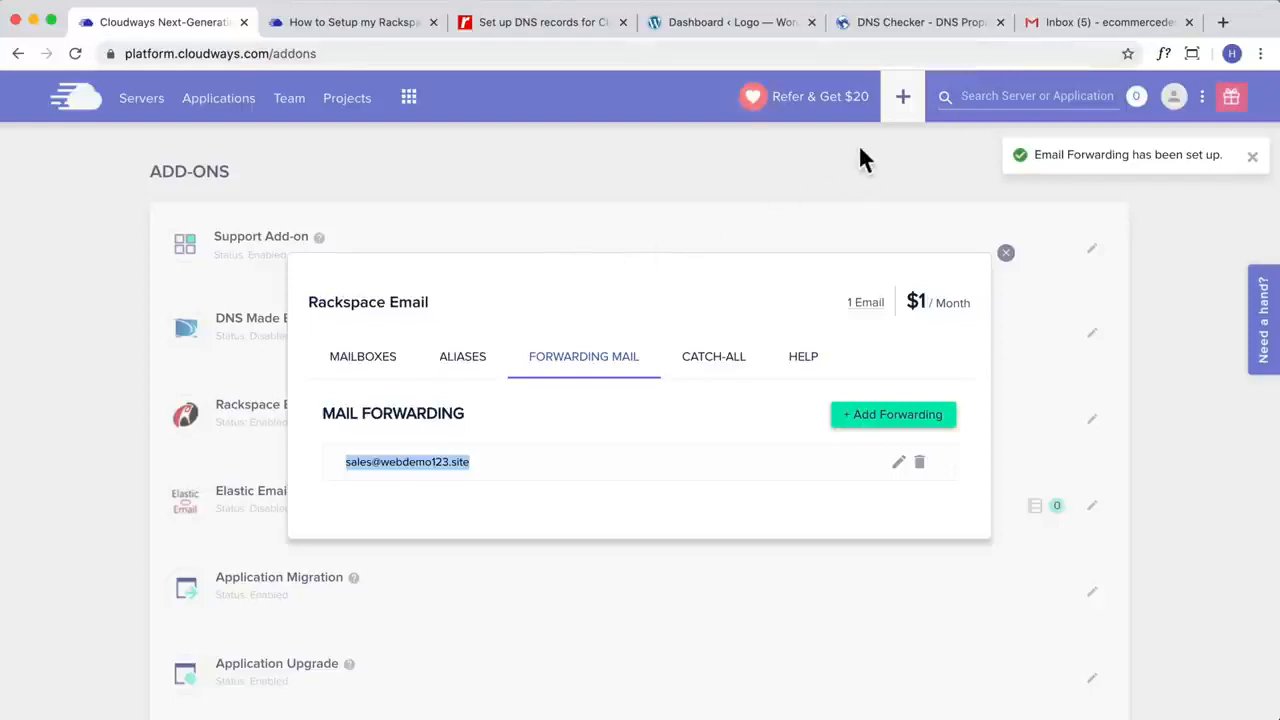
pyautogui.click(1063, 23)
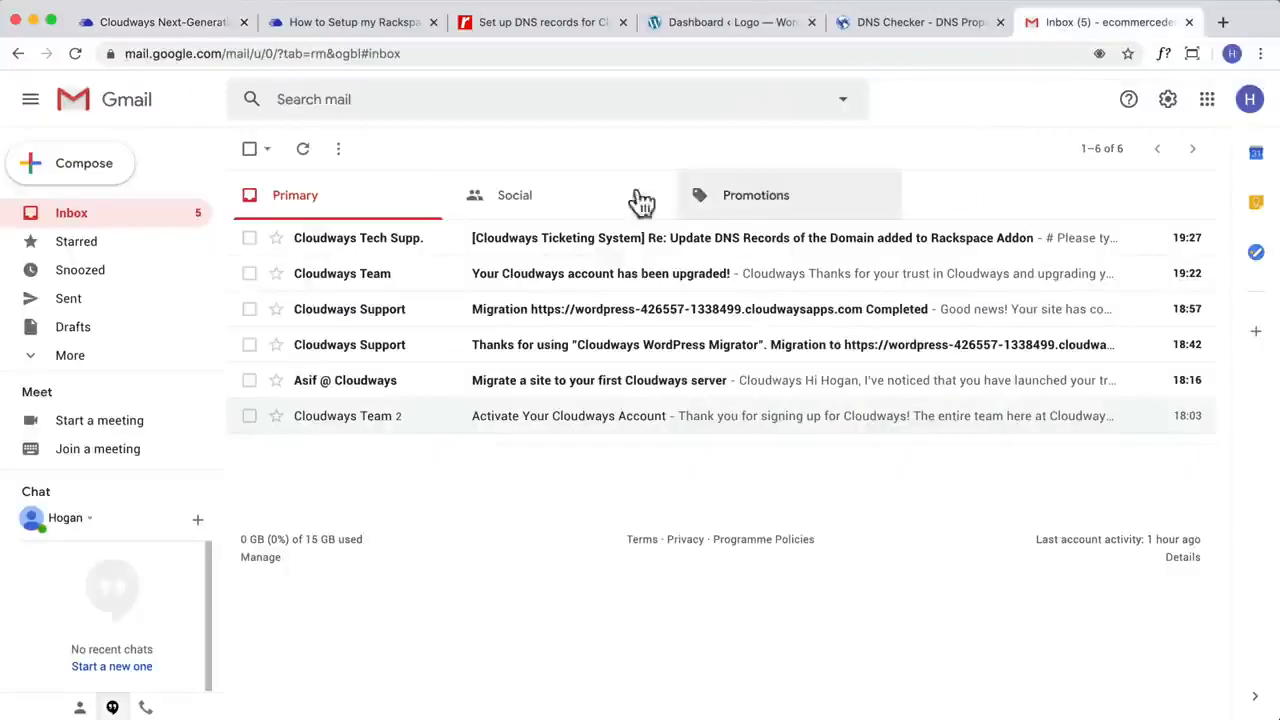
pyautogui.click(1168, 100)
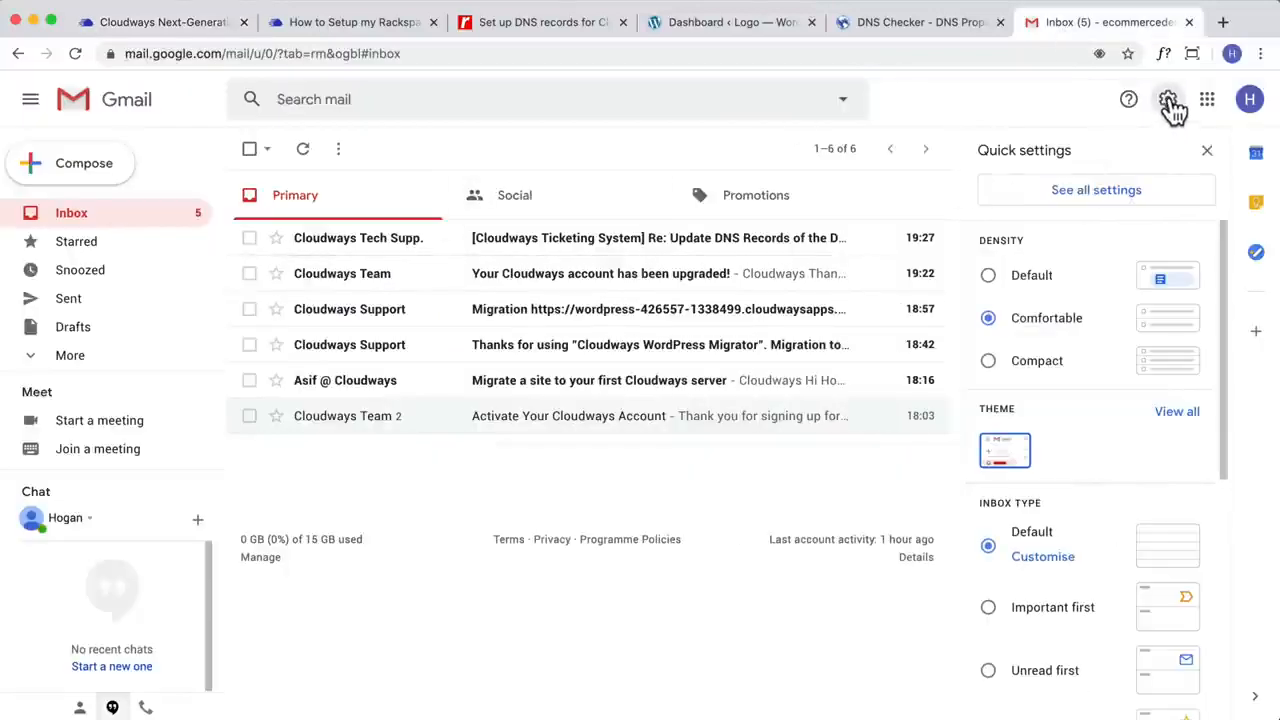
pyautogui.click(1088, 195)
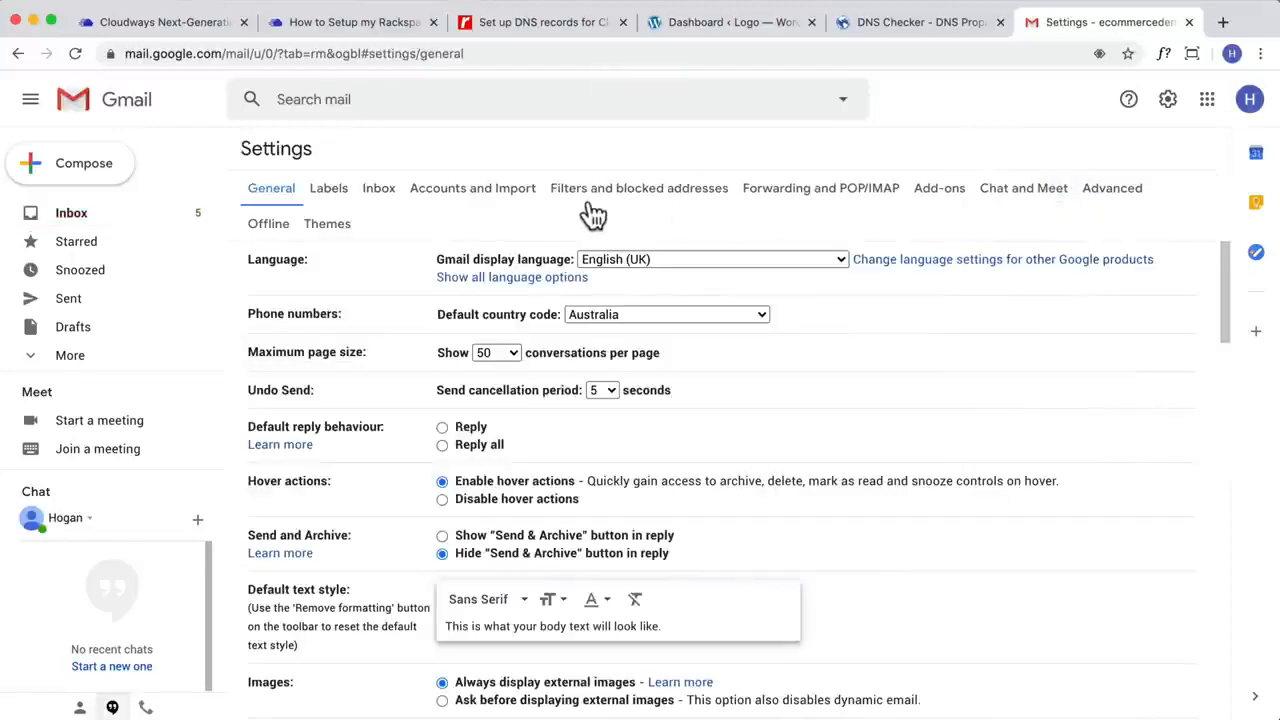
pyautogui.click(449, 192)
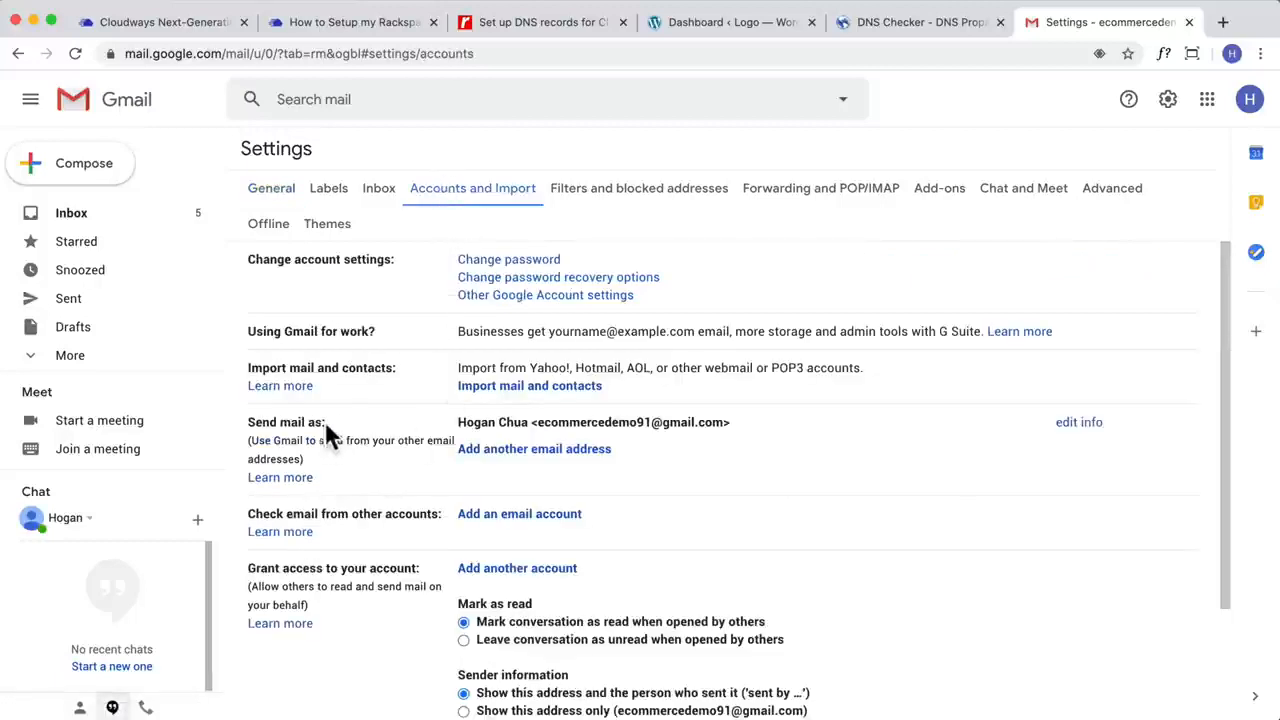
# Step: Start adding another send-as address in Gmail with the sales mailbox address copied from Cloudways, and continue to the SMTP server settings
pyautogui.moveTo(325, 422); pyautogui.dragTo(245, 421)
pyautogui.click(368, 424)
pyautogui.click(549, 450)
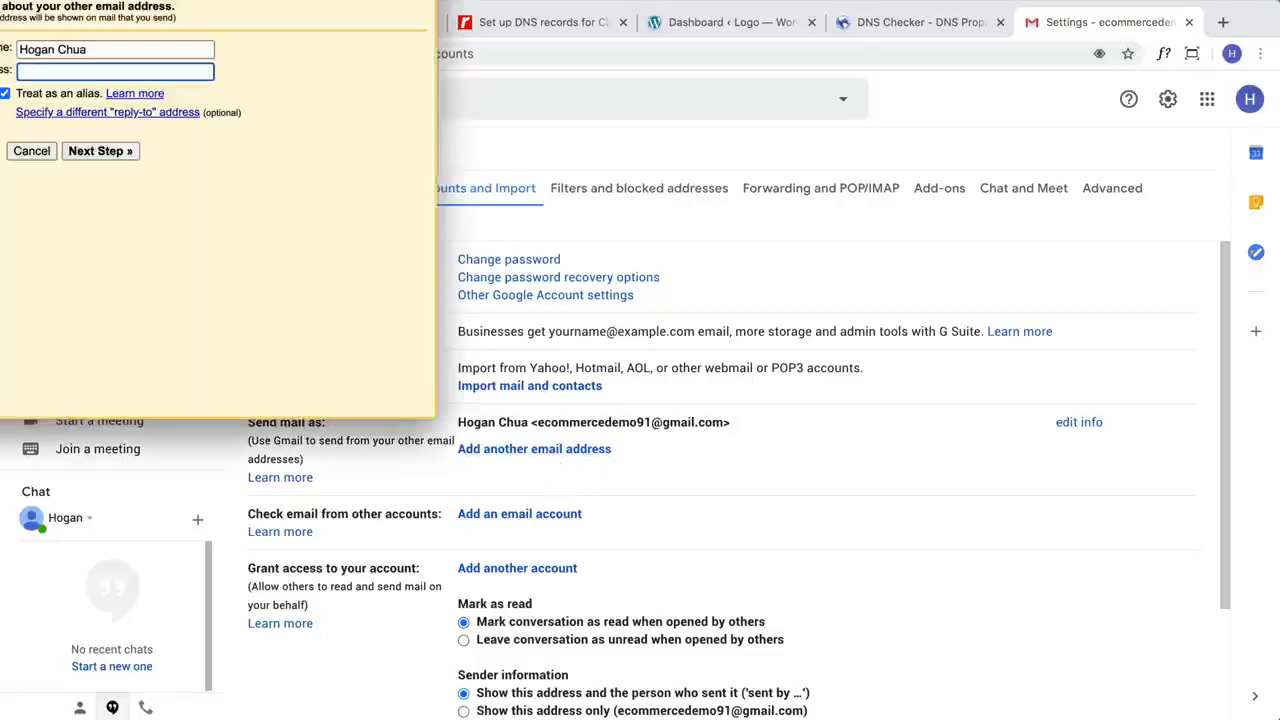
pyautogui.moveTo(323, 0); pyautogui.dragTo(739, 185)
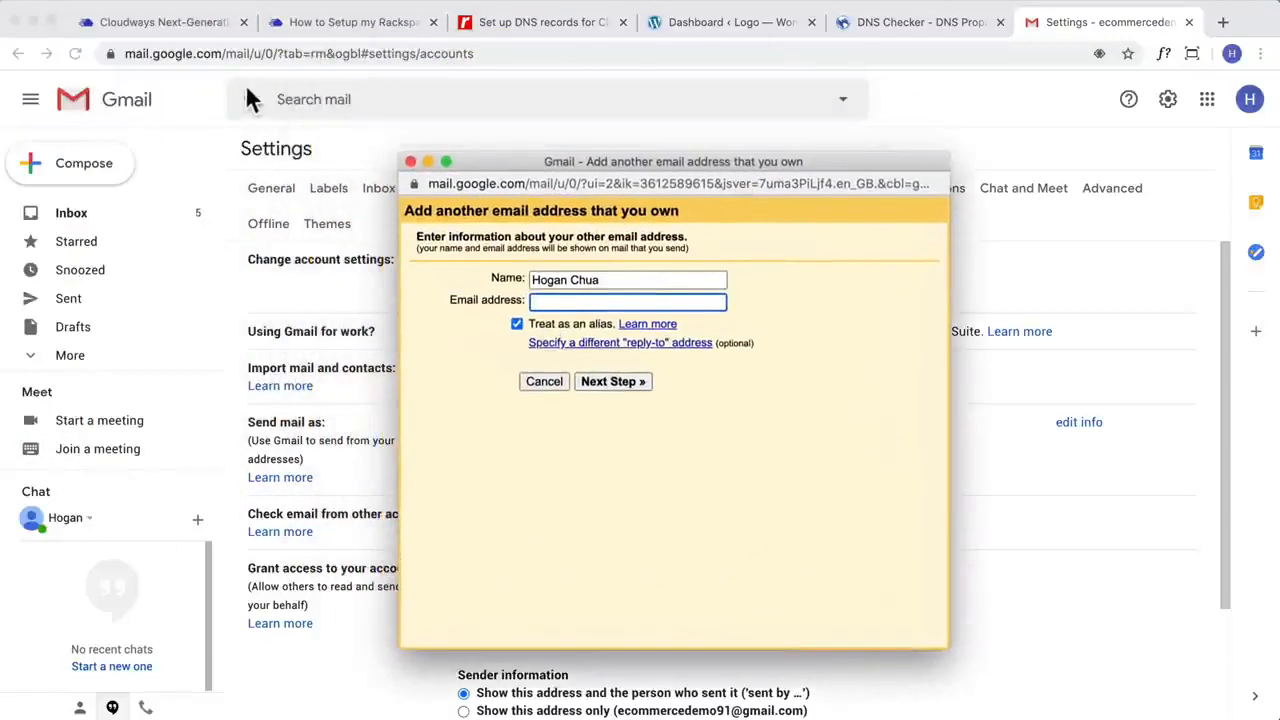
pyautogui.click(106, 28)
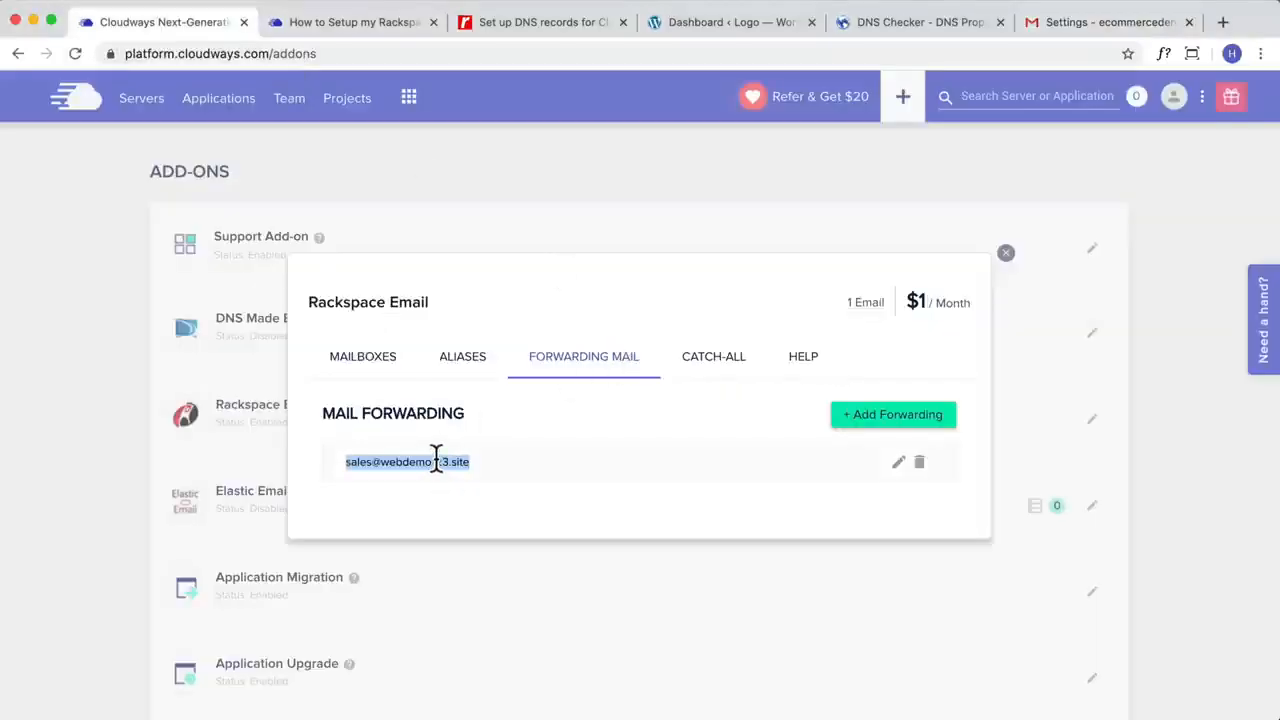
pyautogui.click(1094, 29)
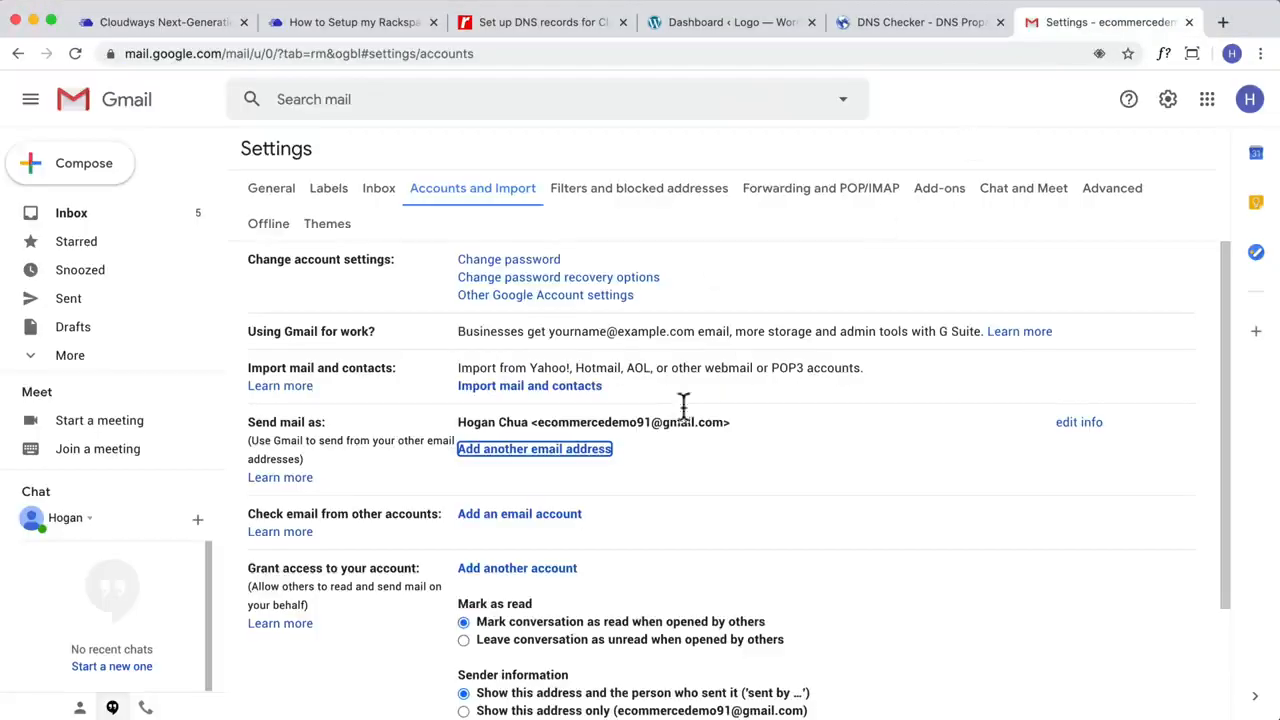
pyautogui.click(574, 450)
pyautogui.press('super+v')
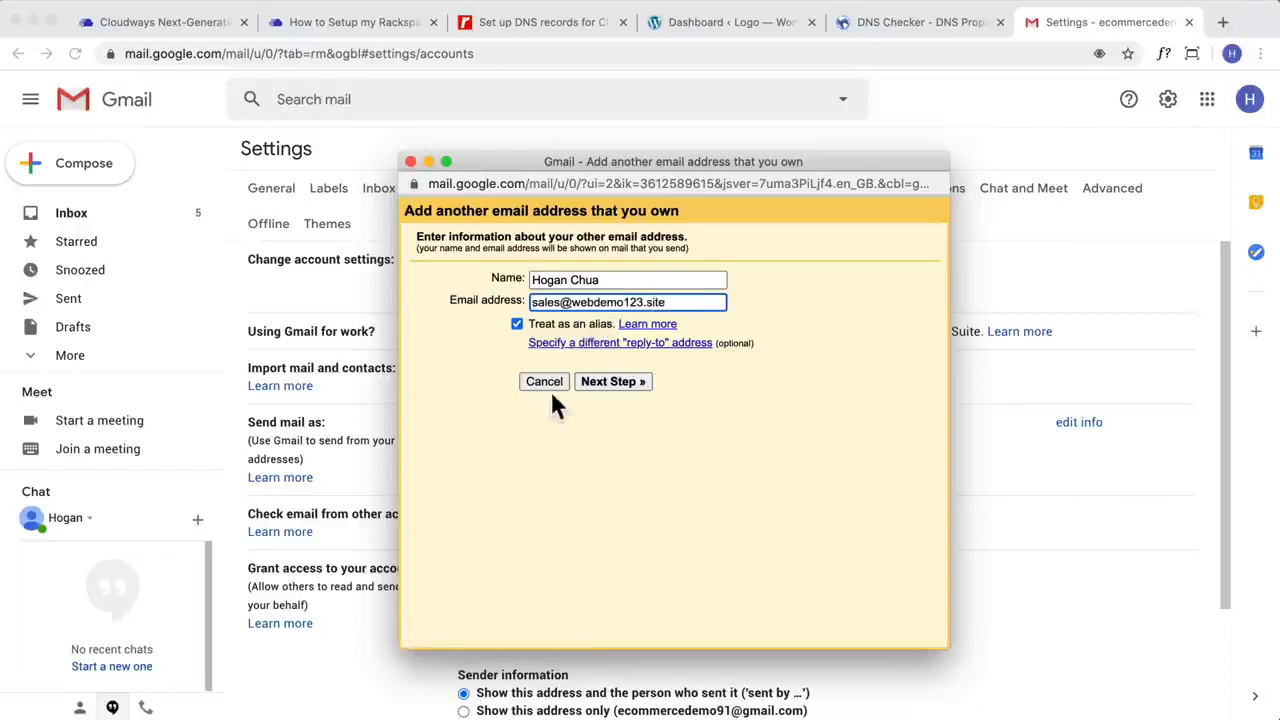
pyautogui.click(609, 383)
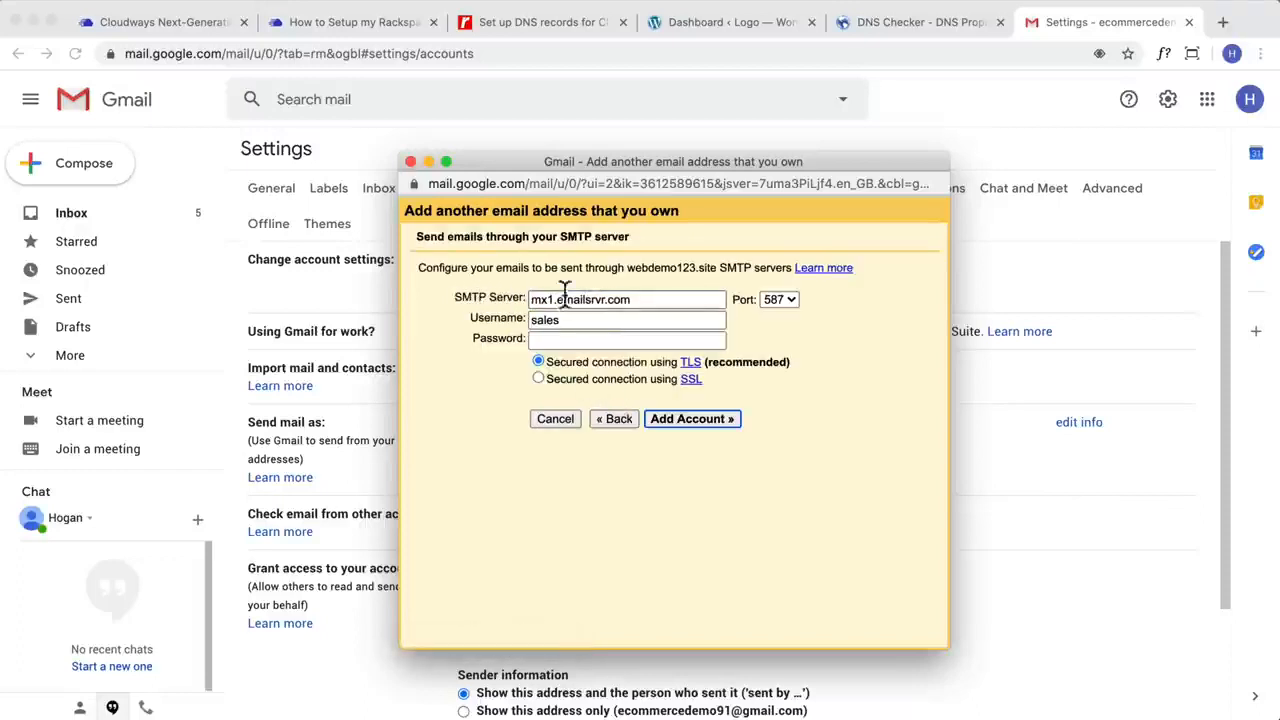
# Step: Examine the outgoing SMTP server name and port in the Cloudways guide to setting up Rackspace on email clients
pyautogui.click(230, 22)
pyautogui.click(315, 22)
pyautogui.scroll(-1, 532, 420)
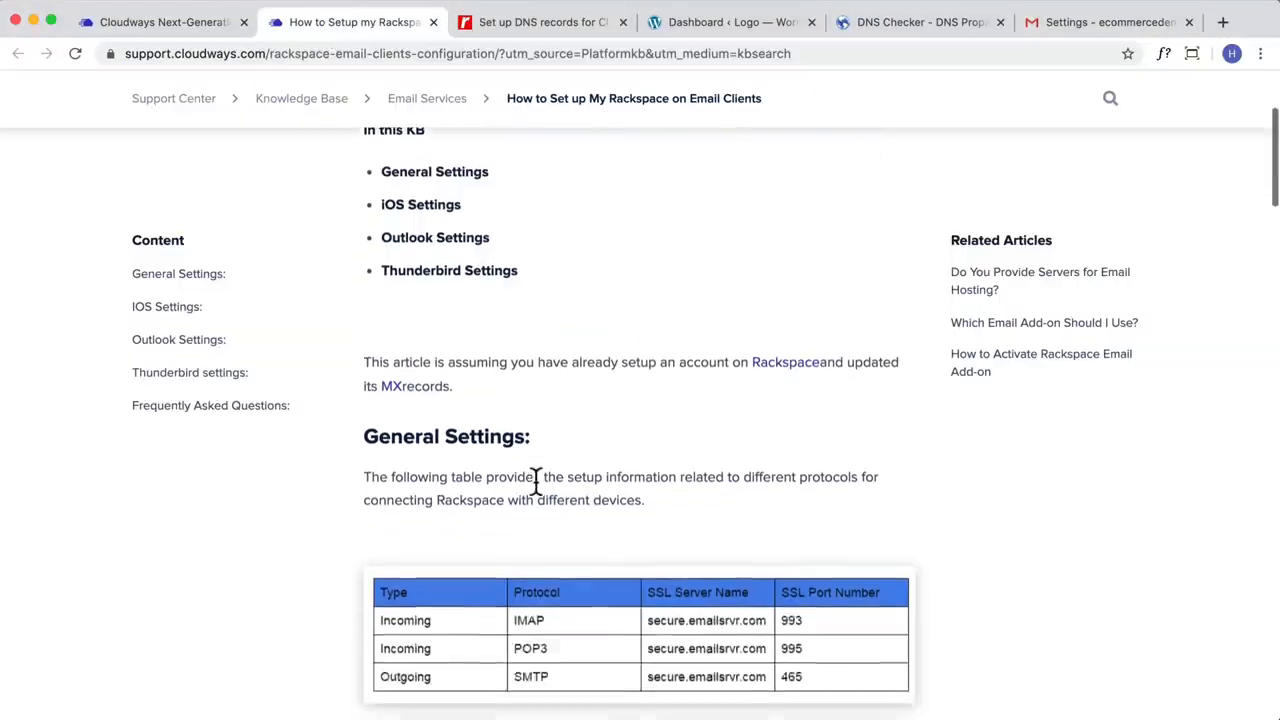
pyautogui.scroll(1, 534, 488)
pyautogui.scroll(-6, 735, 370)
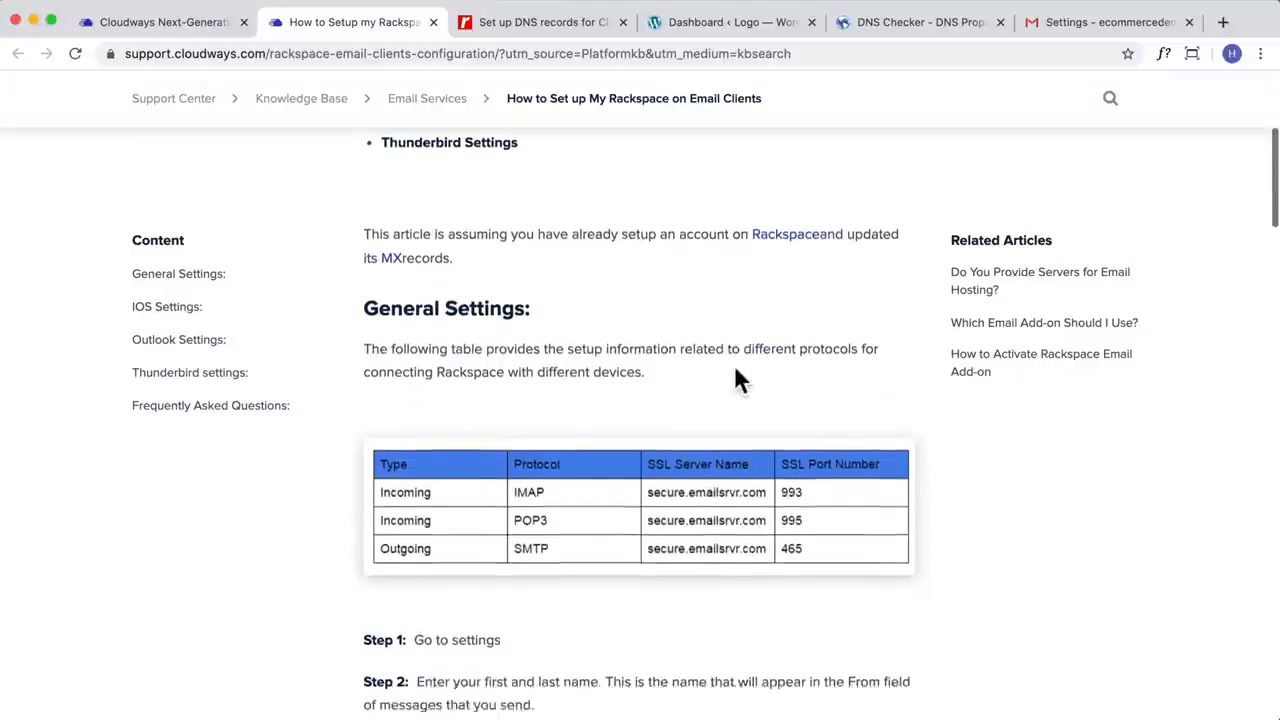
pyautogui.scroll(-5, 735, 368)
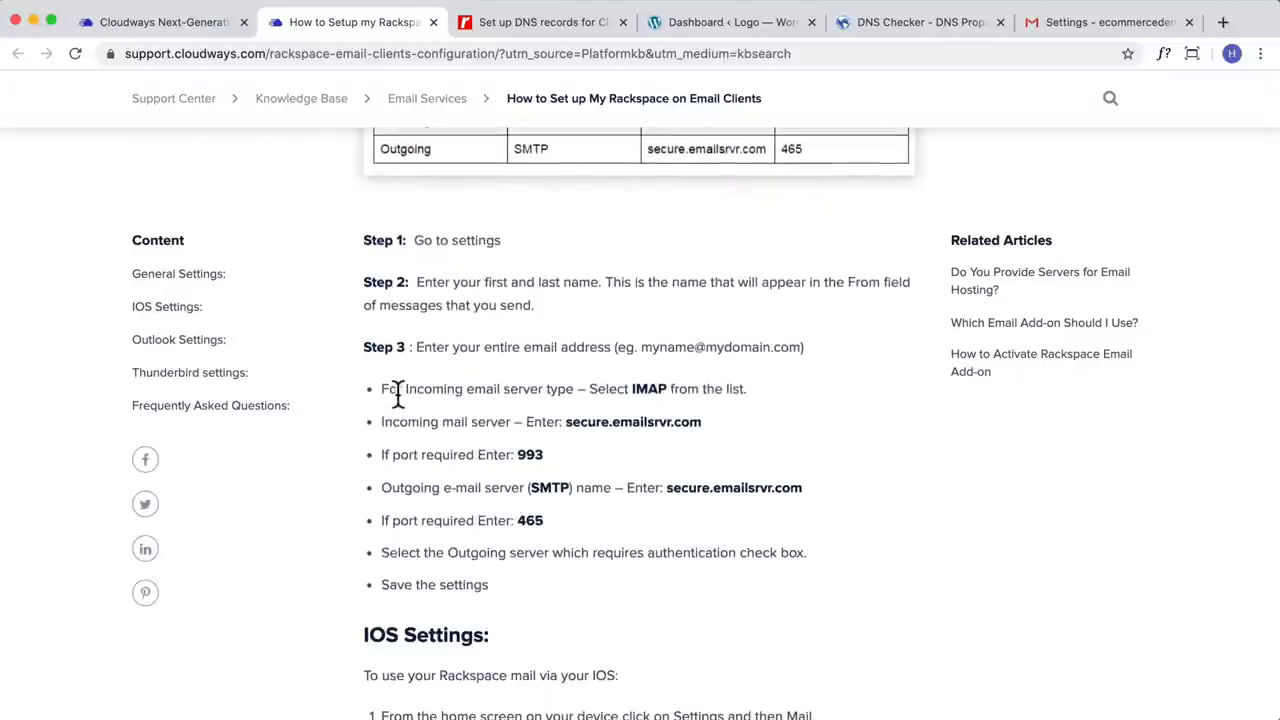
pyautogui.scroll(-2, 450, 400)
pyautogui.scroll(2, 451, 405)
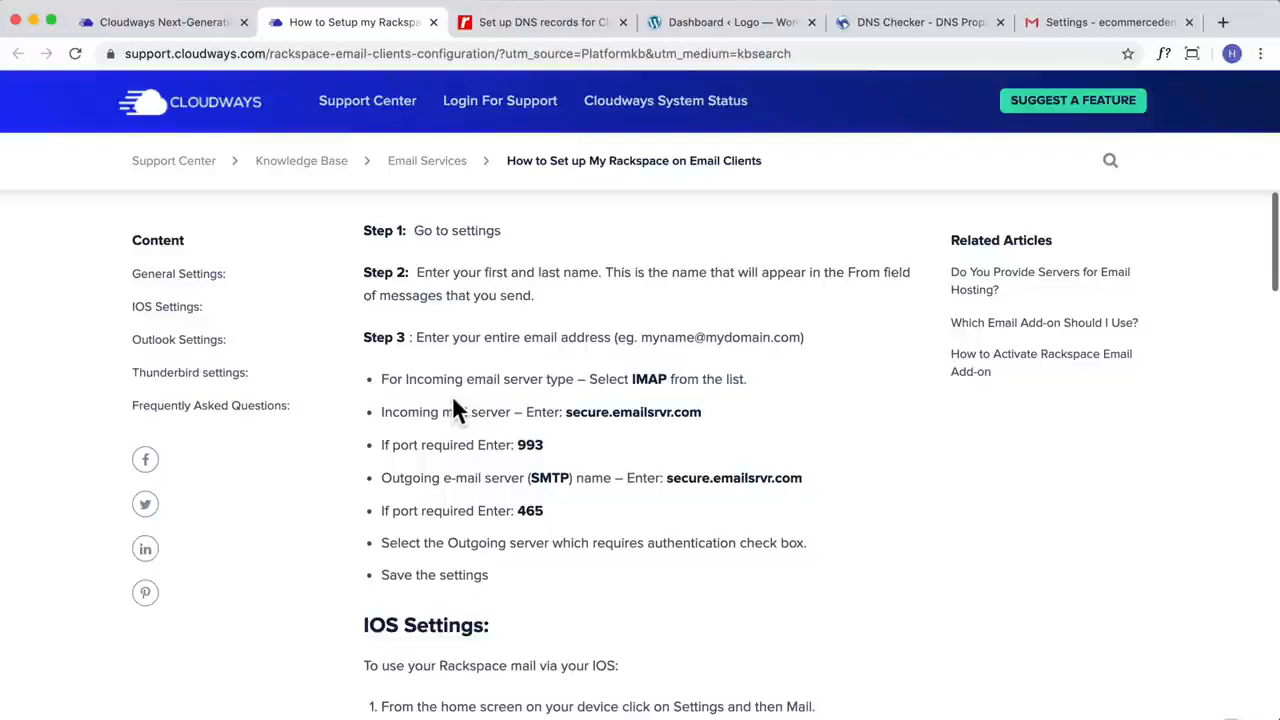
pyautogui.scroll(1, 452, 395)
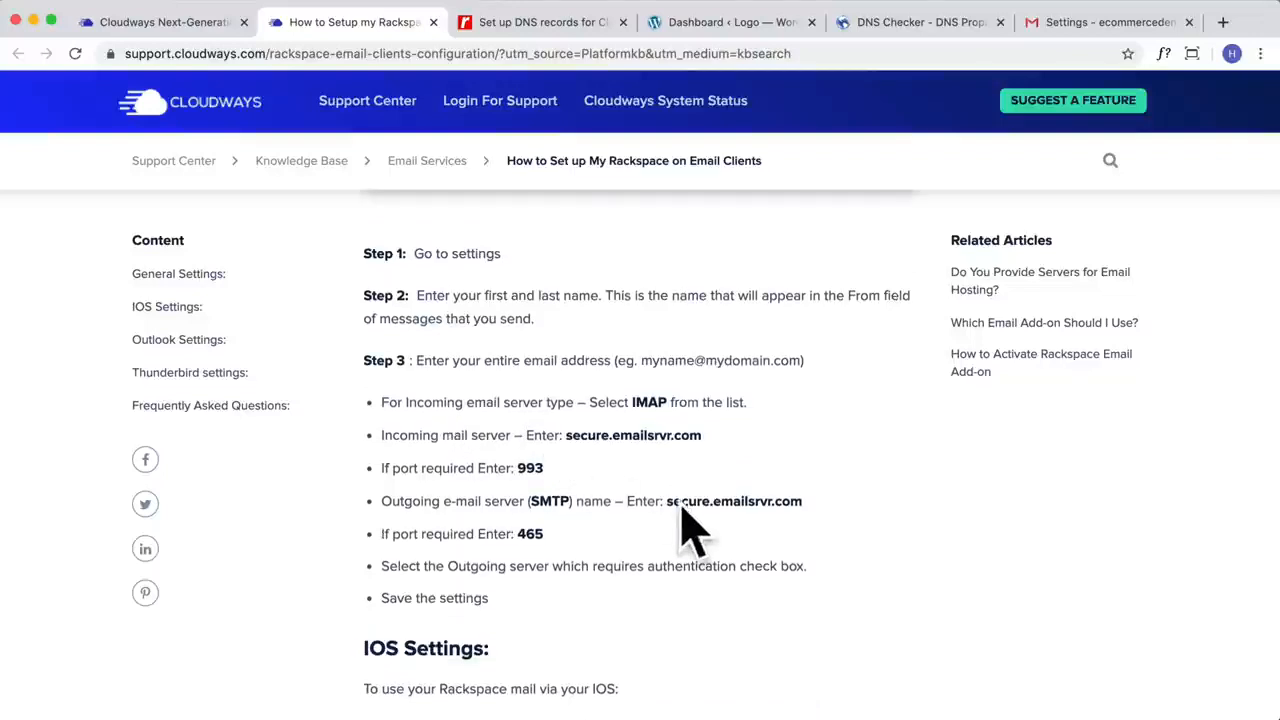
# Step: Copy the outgoing SMTP server name secure.emailsrvr.com from the Cloudways guide into the SMTP Server field of Gmail's add-address window
pyautogui.moveTo(667, 501); pyautogui.dragTo(800, 500)
pyautogui.press('super+c')
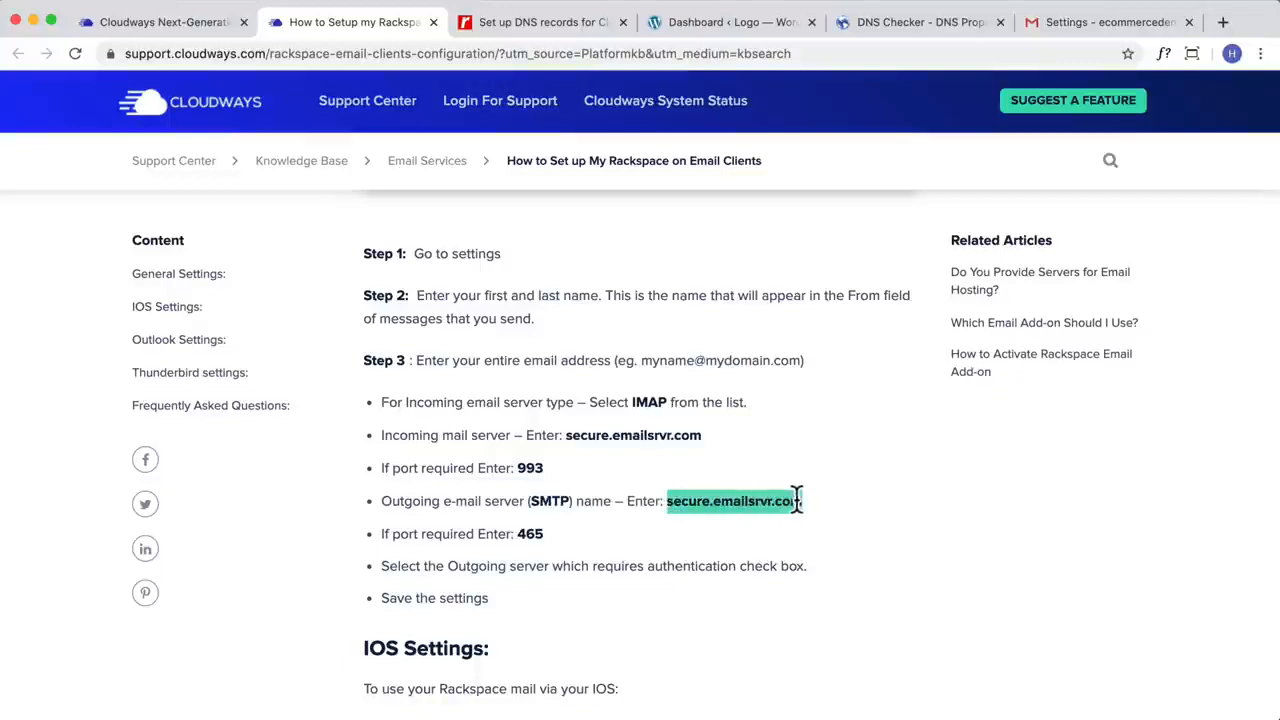
pyautogui.click(1063, 24)
pyautogui.click(33, 21)
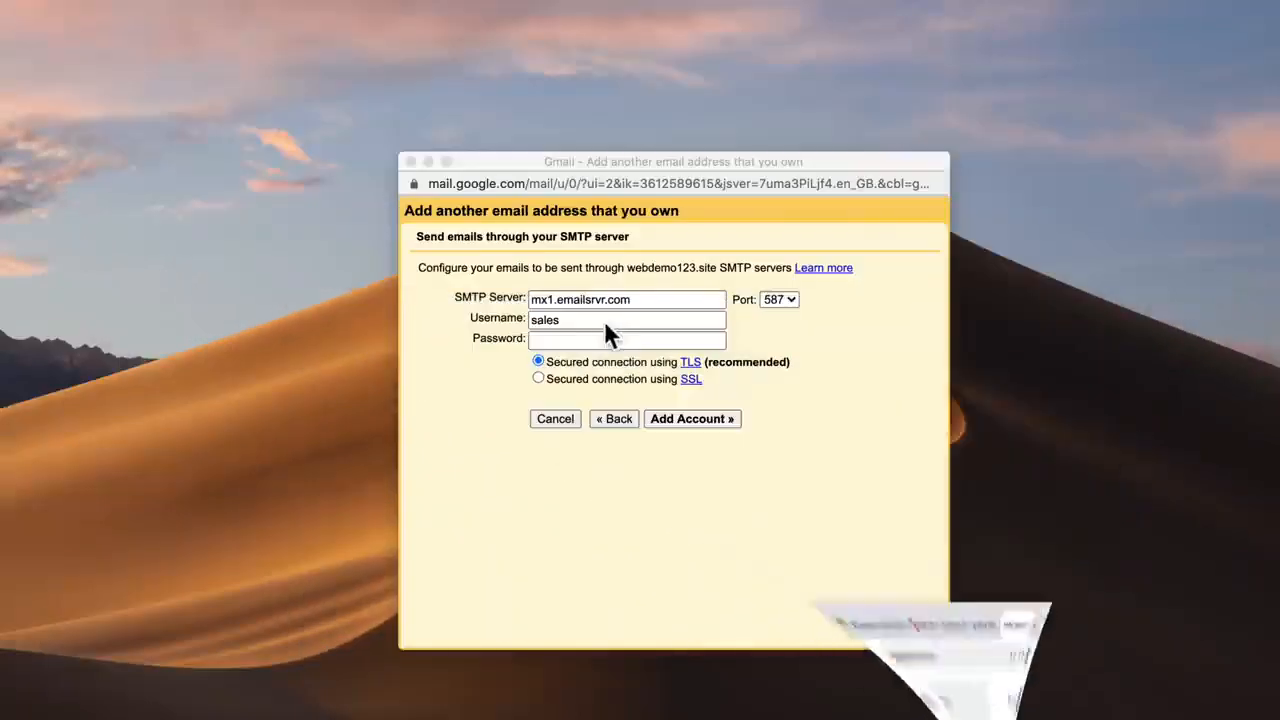
pyautogui.moveTo(660, 299); pyautogui.dragTo(452, 320)
pyautogui.press('super+v')
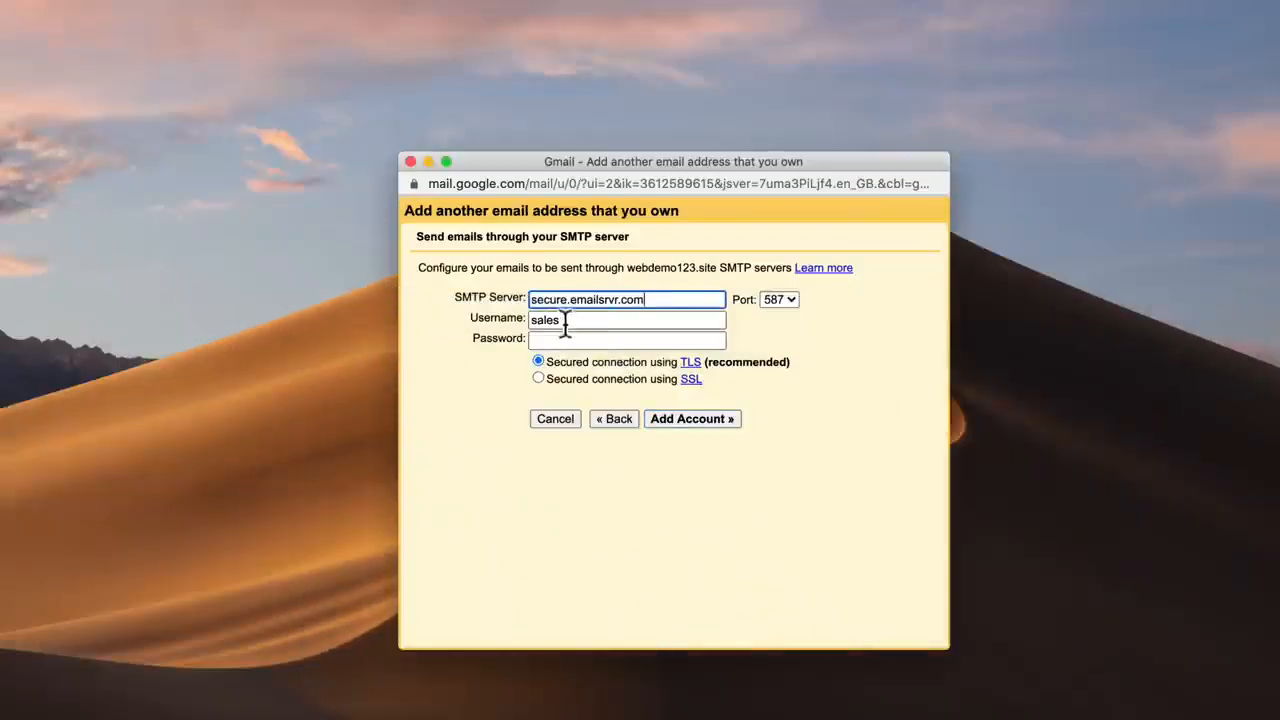
# Step: Complete the SMTP username as the full sales mailbox address and set the port to 465, as given in the Cloudways guide
pyautogui.moveTo(586, 319); pyautogui.dragTo(428, 320)
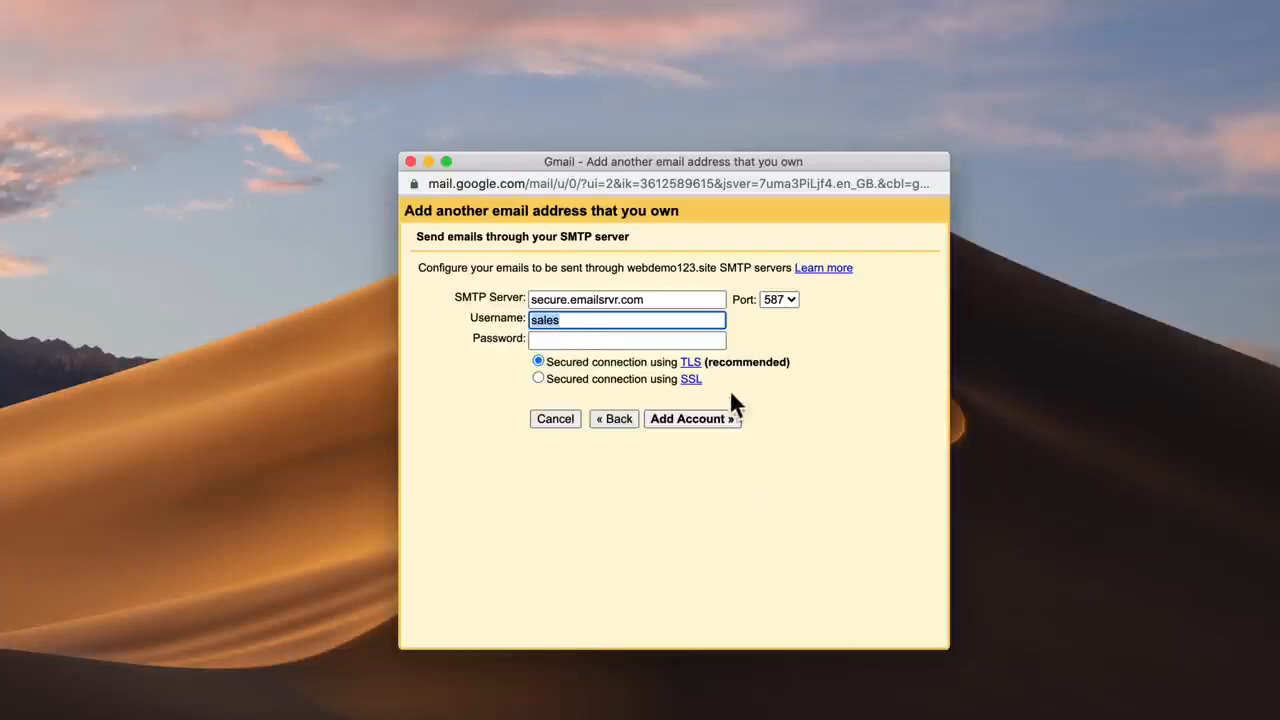
pyautogui.click(592, 322)
pyautogui.write('@webdemo123.site')
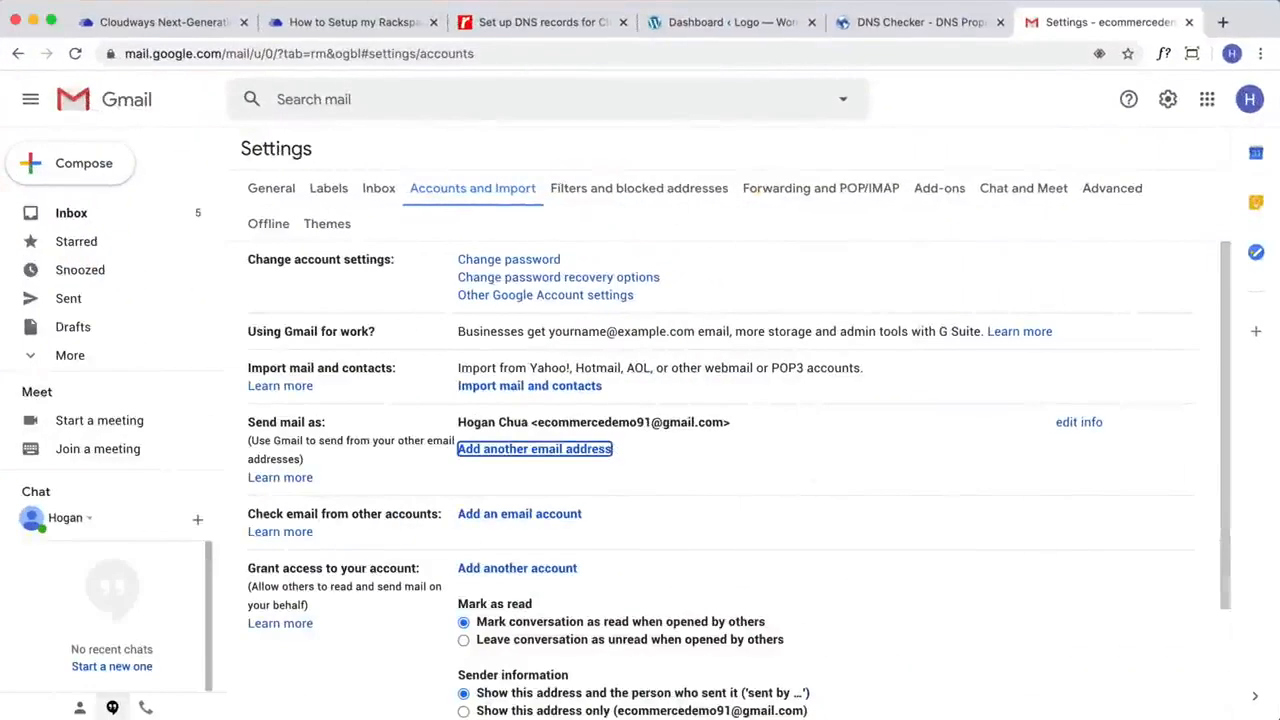
pyautogui.click(292, 28)
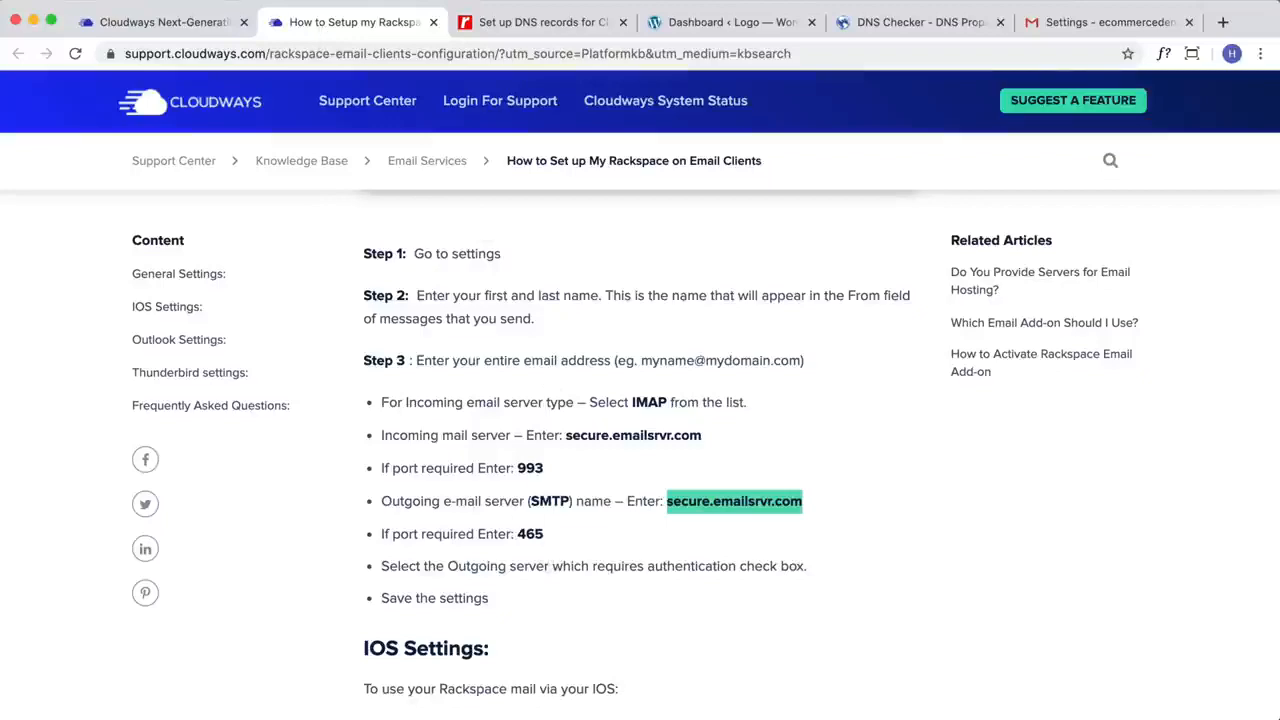
pyautogui.click(33, 20)
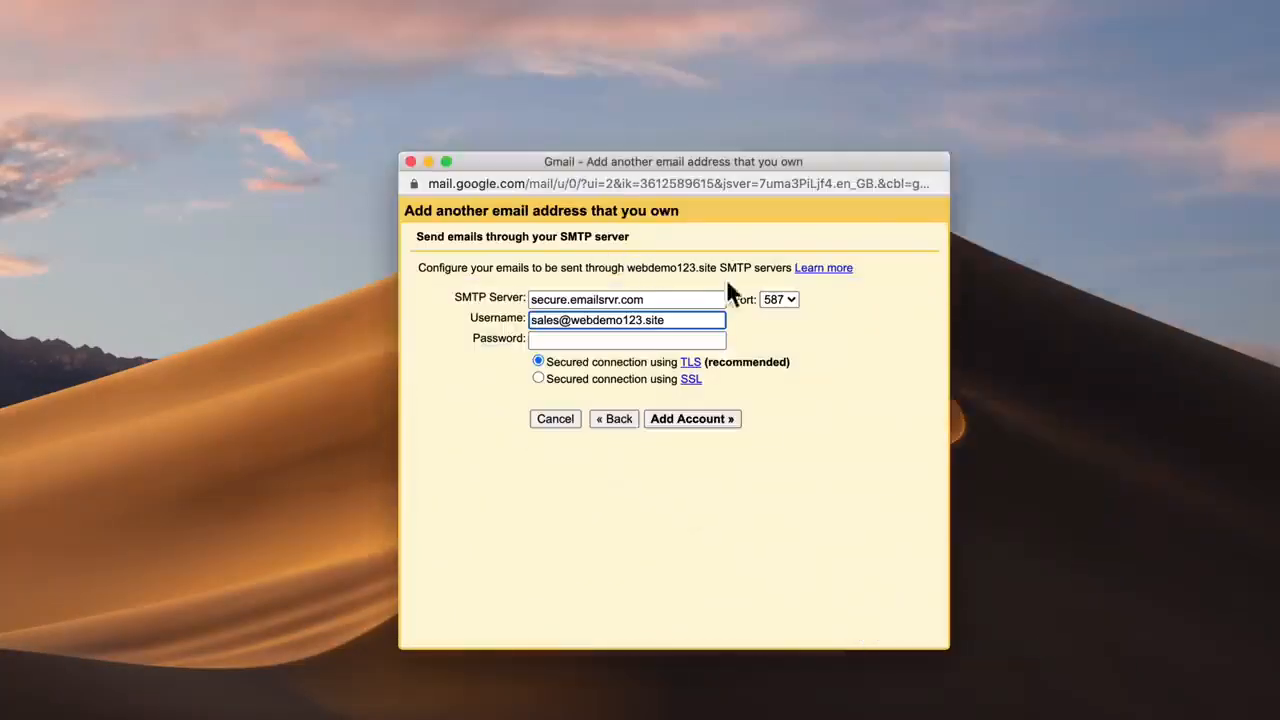
pyautogui.click(779, 299)
pyautogui.click(776, 282)
# Step: Enter the sales mailbox password, add the account, and dismiss the browser's offer to save the password
pyautogui.click(617, 340)
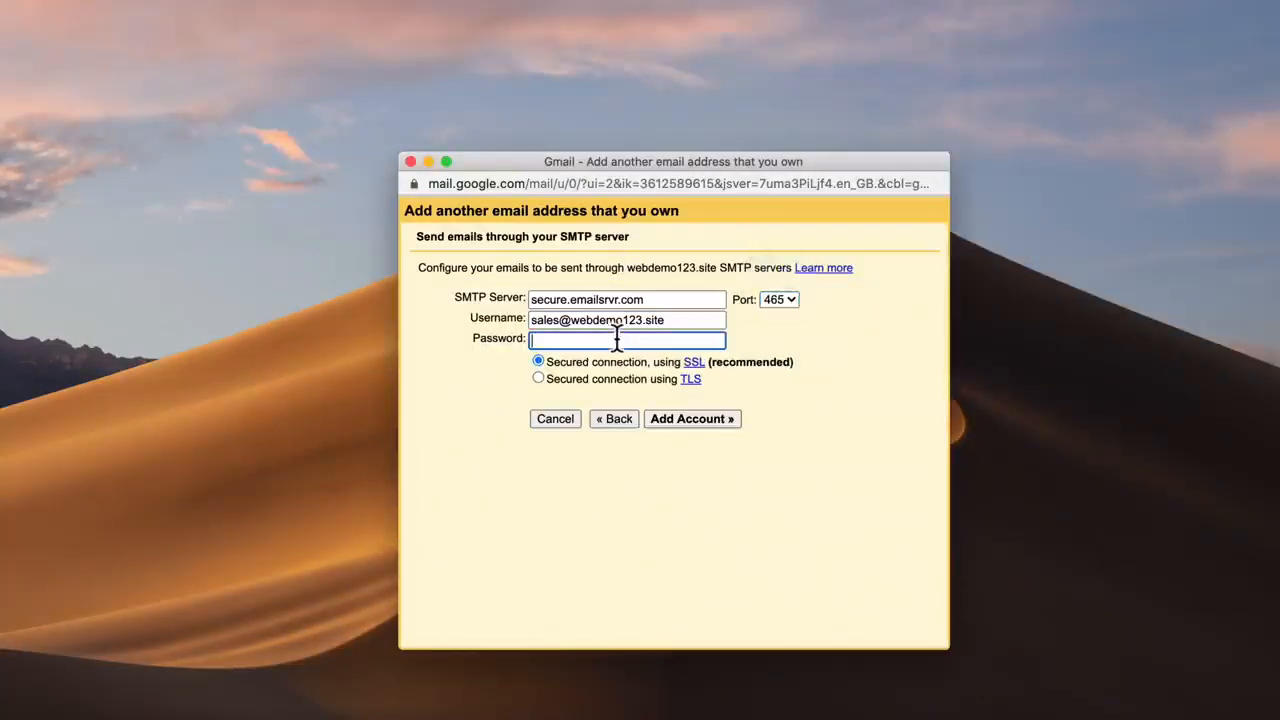
pyautogui.write('••')
pyautogui.click(703, 418)
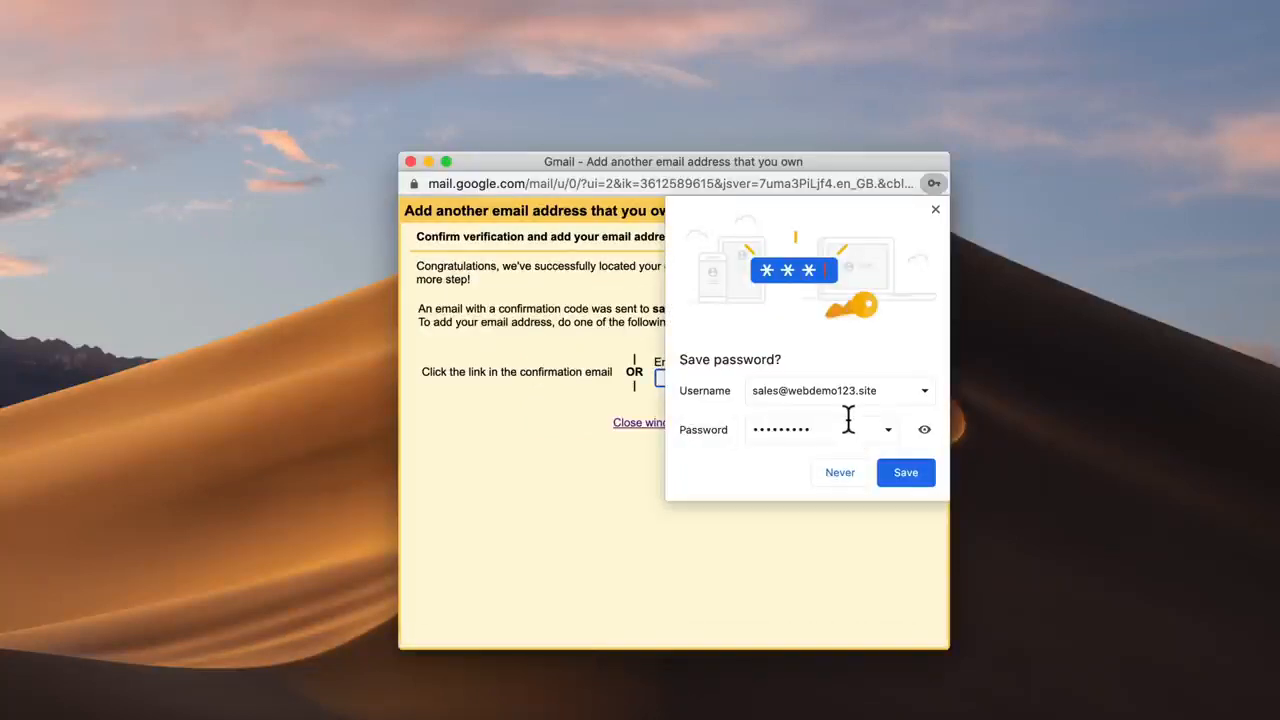
pyautogui.click(936, 210)
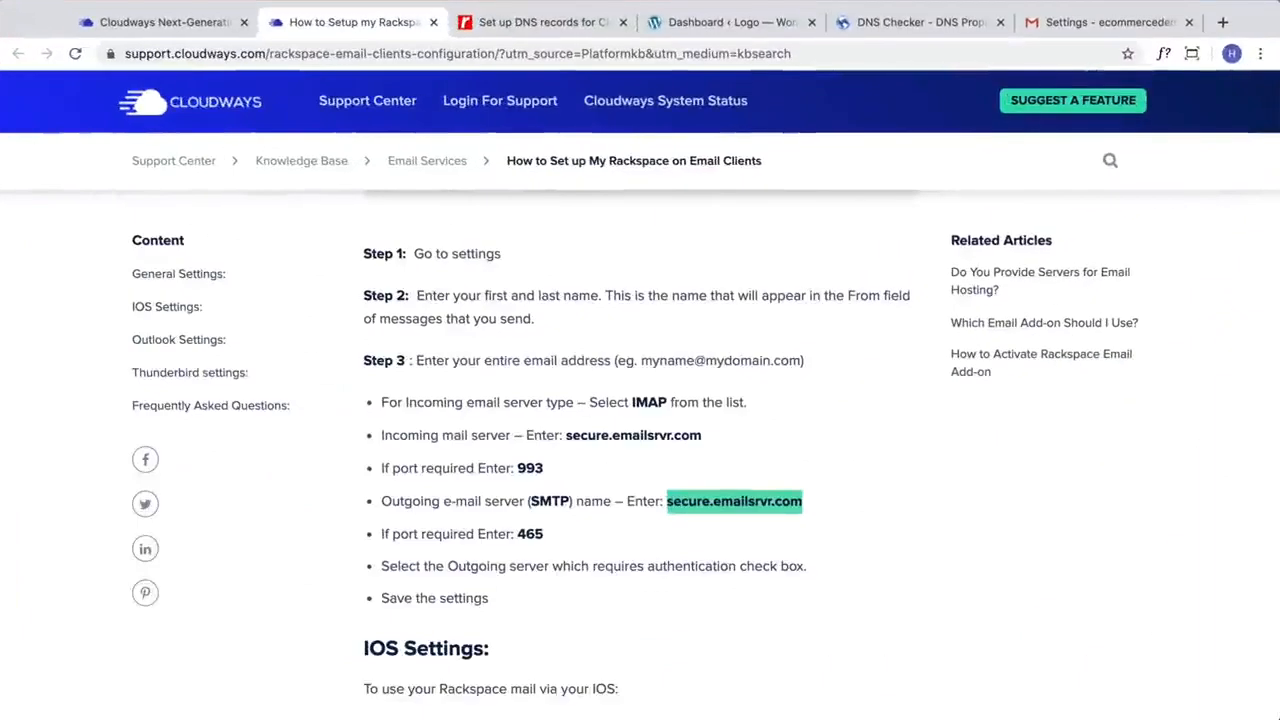
# Step: Open the Gmail Team confirmation email in the inbox and follow its link to confirm sending from the sales address
pyautogui.click(1112, 24)
pyautogui.click(89, 219)
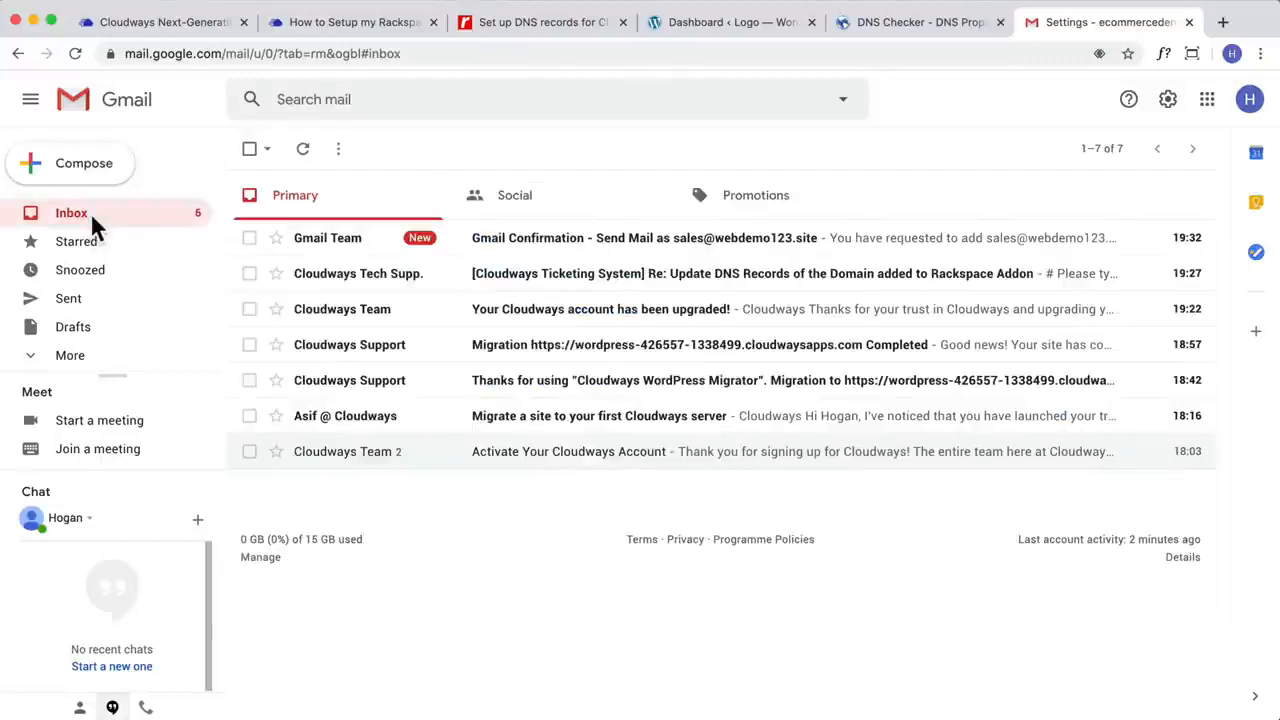
pyautogui.click(343, 240)
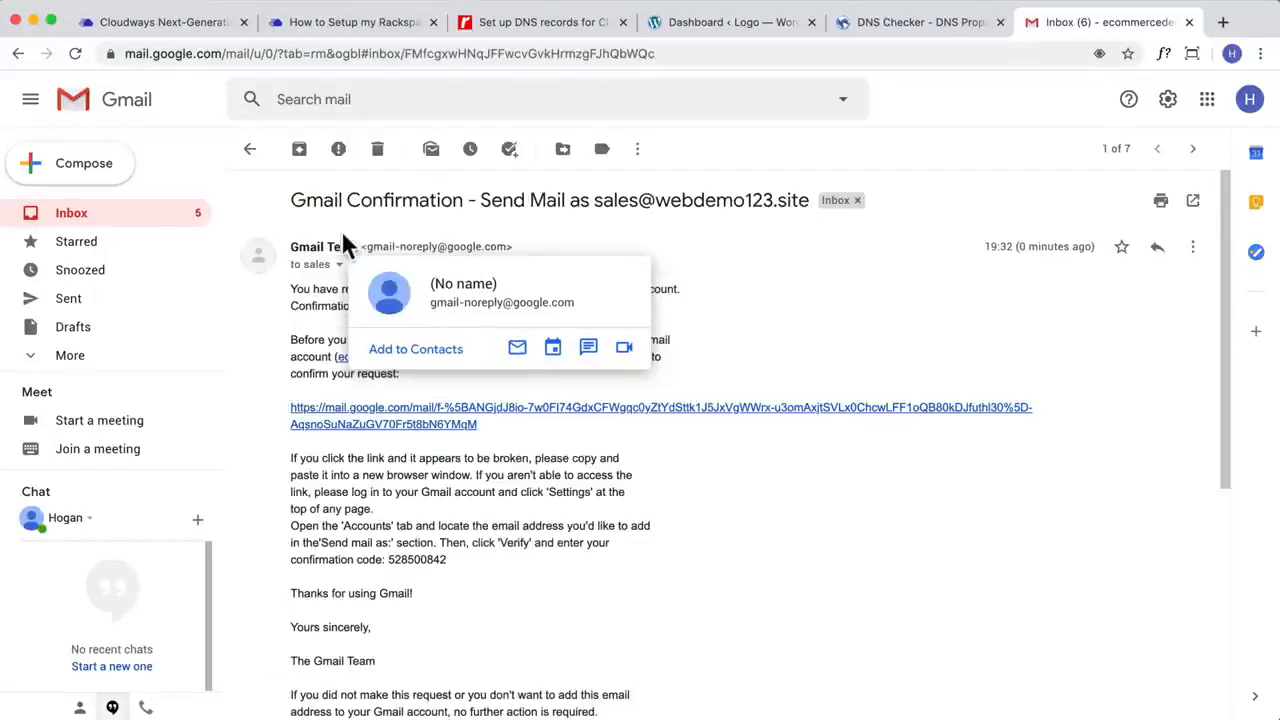
pyautogui.click(380, 420)
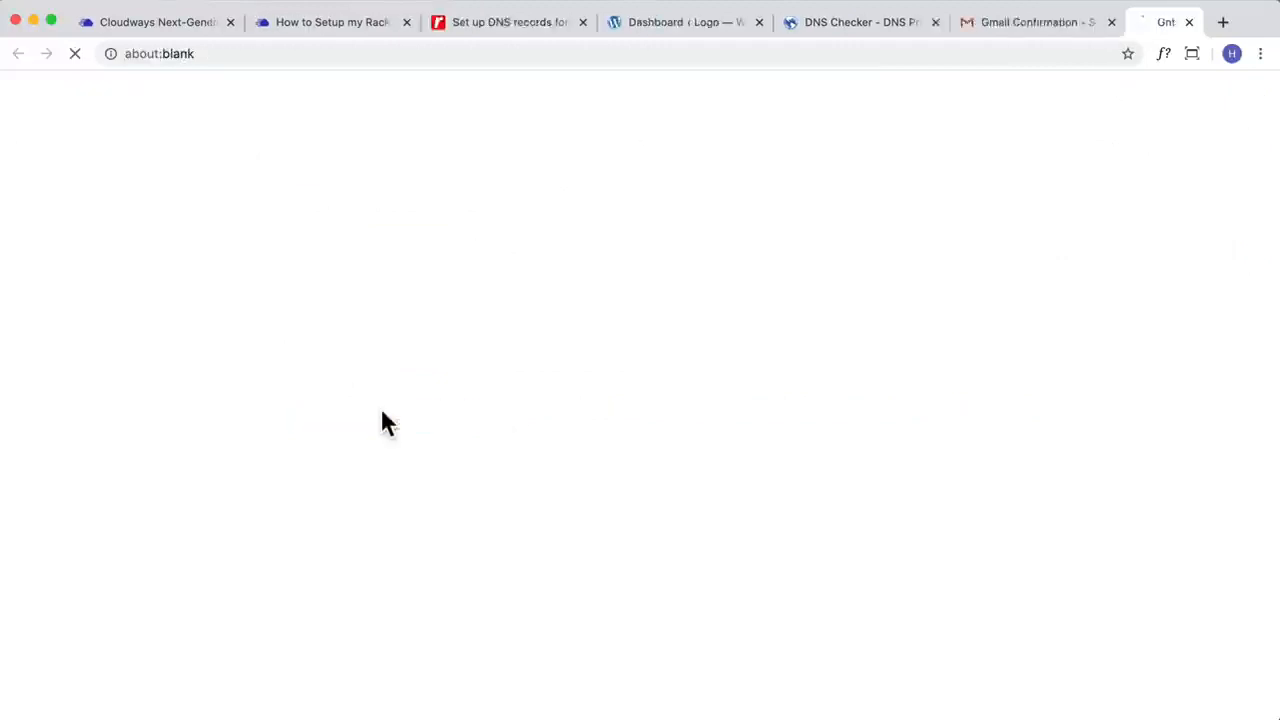
pyautogui.click(75, 256)
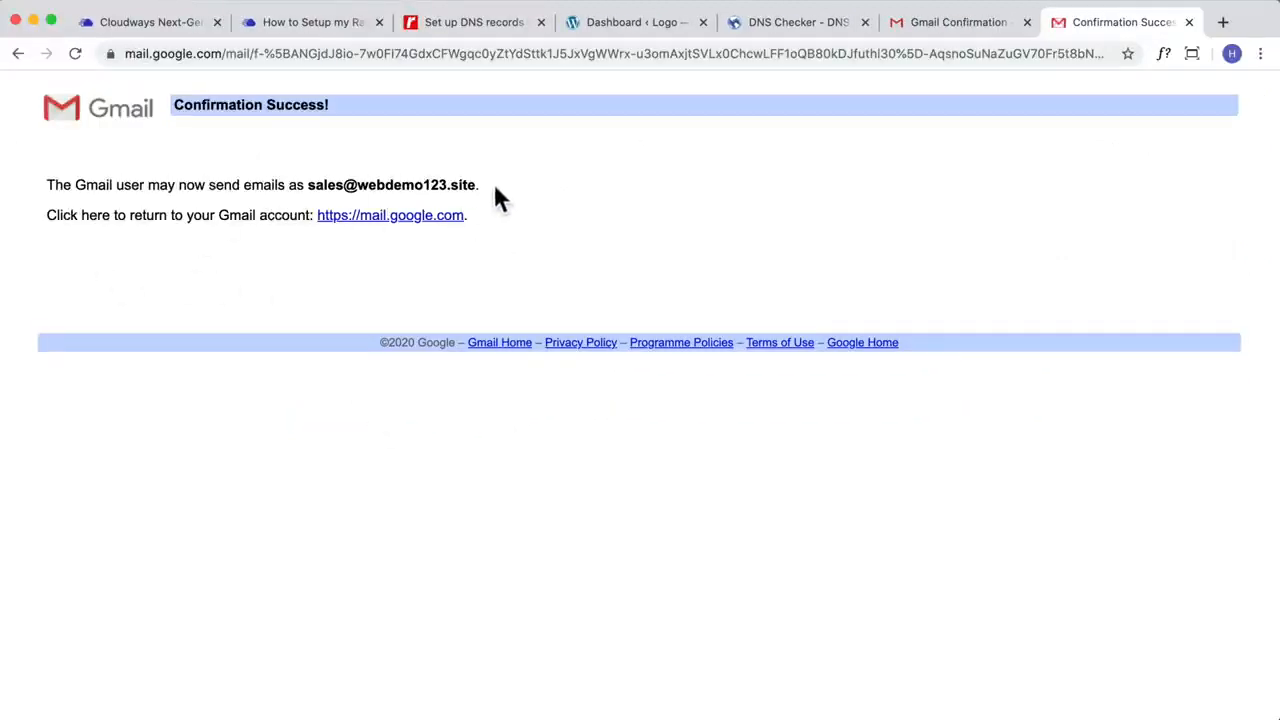
pyautogui.moveTo(494, 188); pyautogui.dragTo(306, 182)
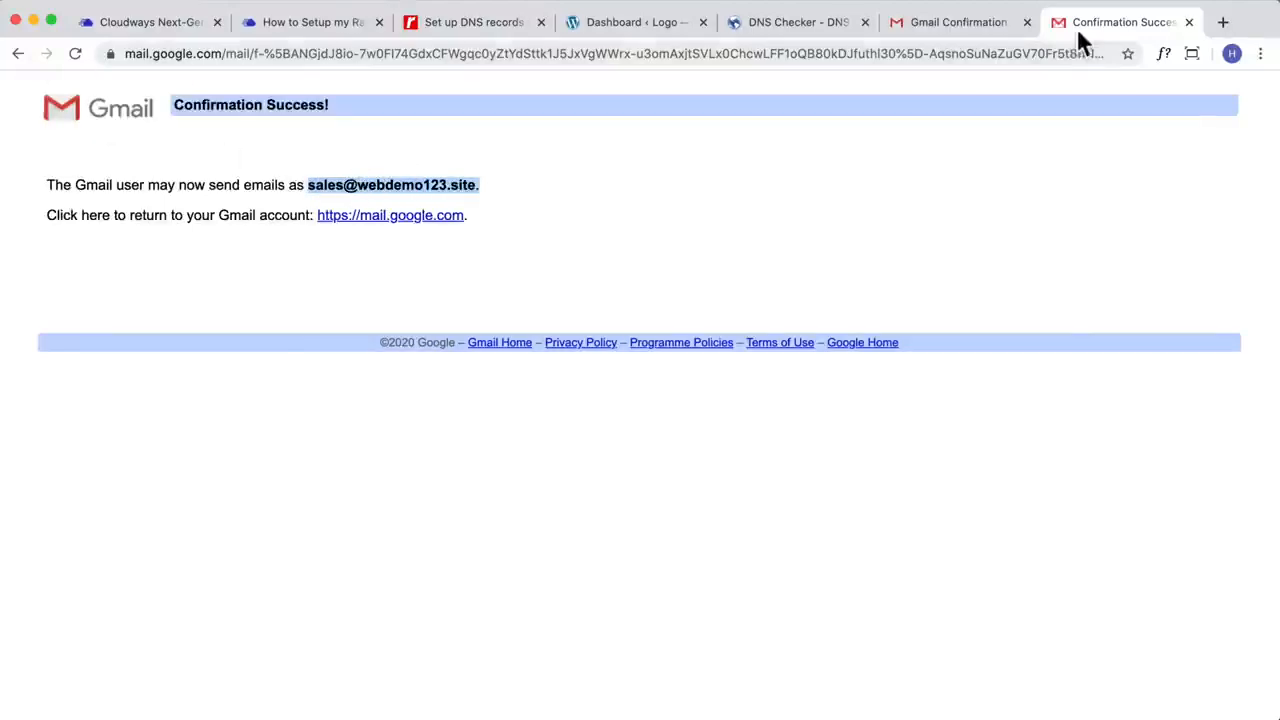
# Step: Reload the Gmail mailbox and start a new message with the sales mailbox address as the sender
pyautogui.click(960, 22)
pyautogui.click(74, 53)
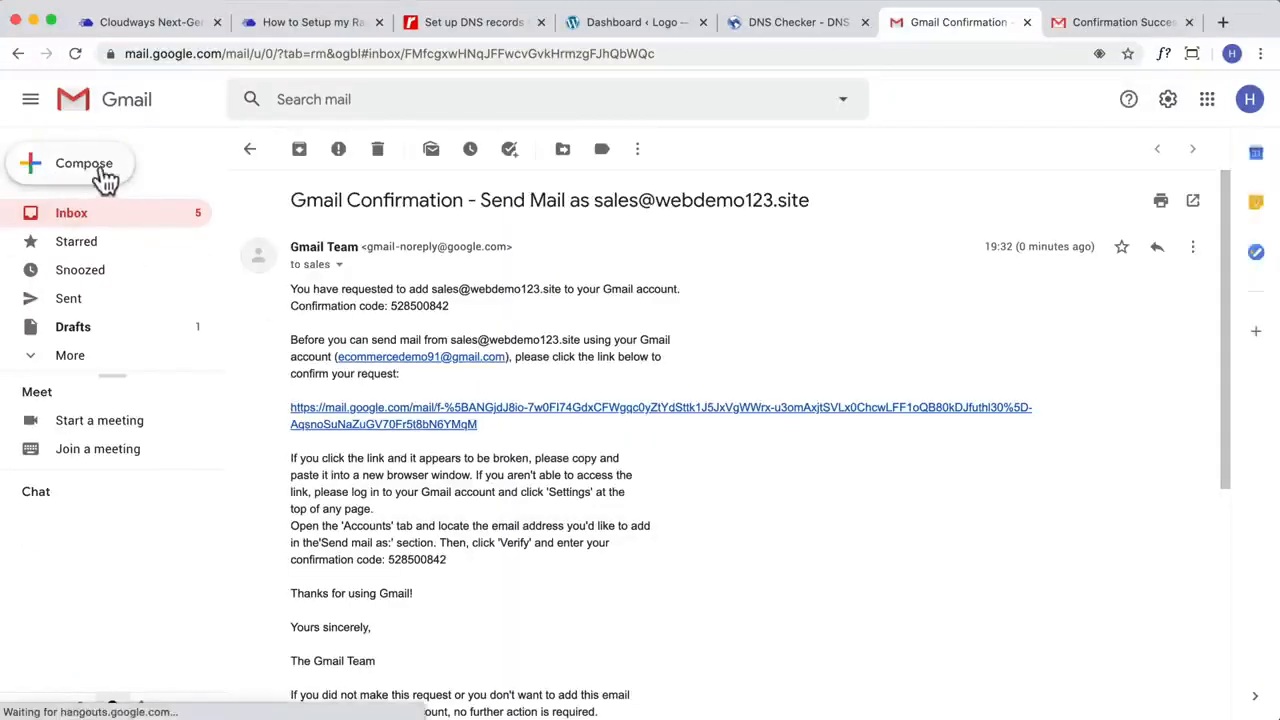
pyautogui.click(70, 170)
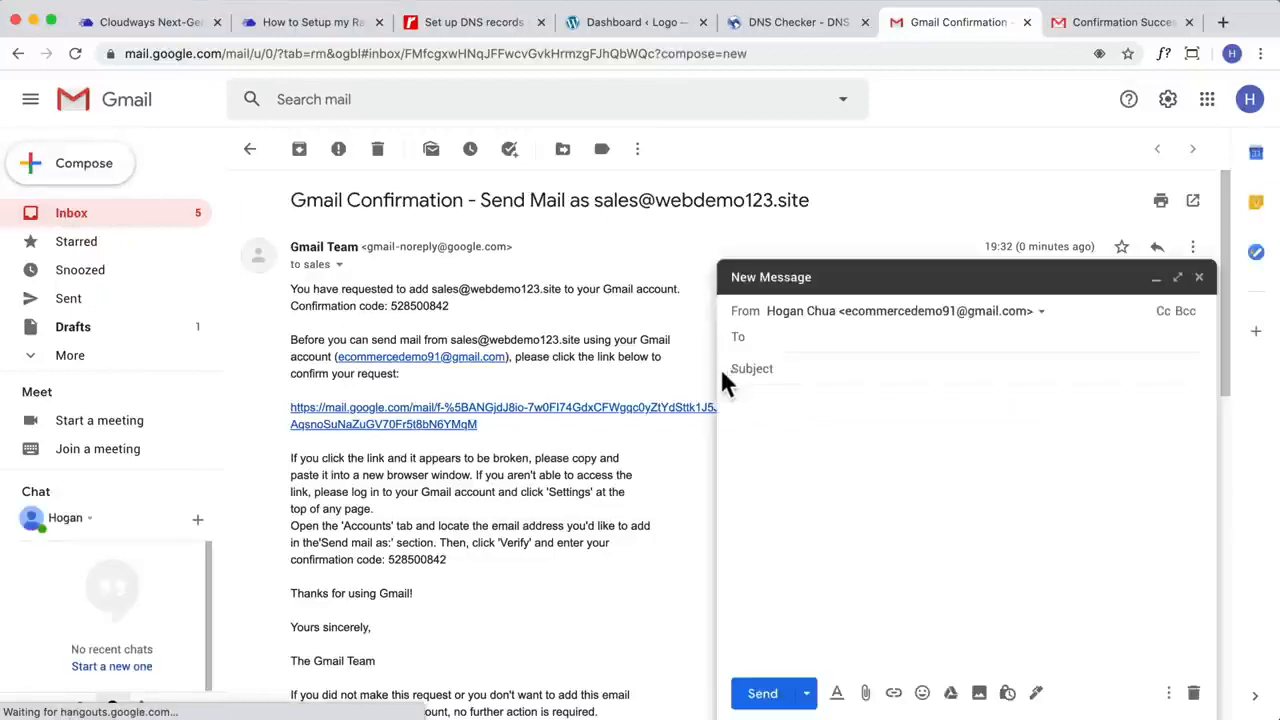
pyautogui.click(848, 314)
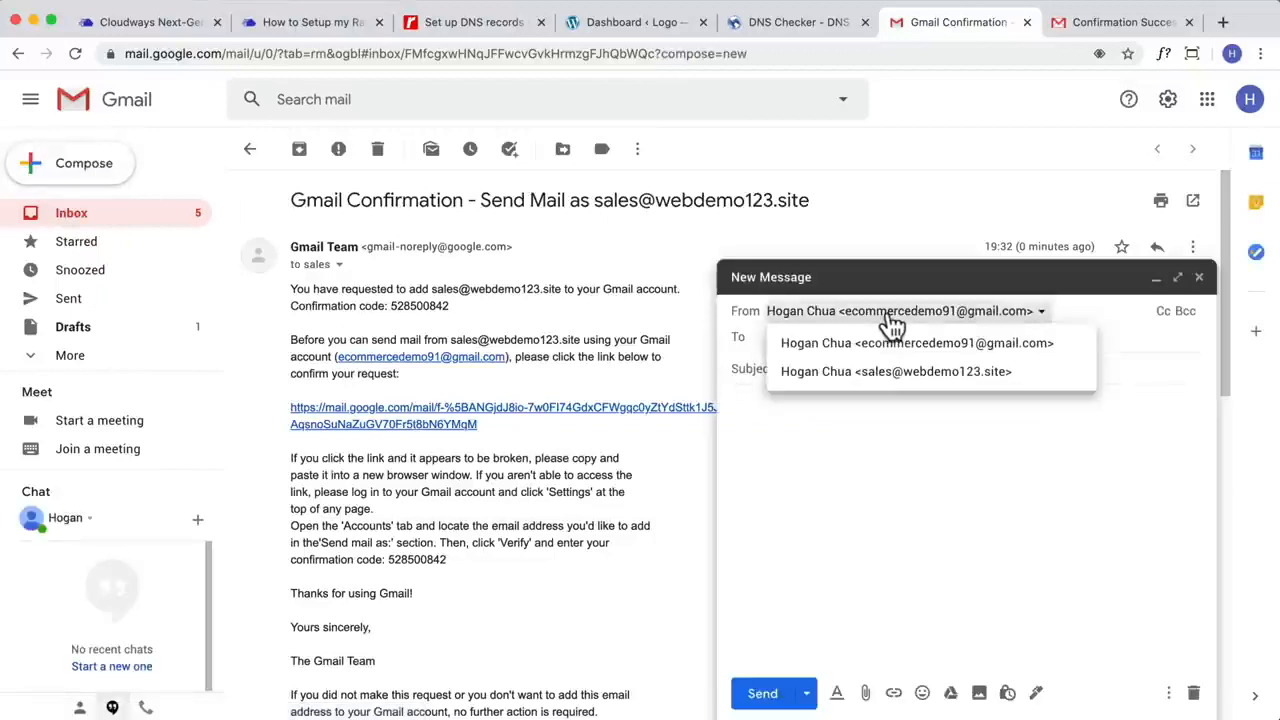
pyautogui.click(900, 374)
# Step: Enter the test recipient's email address in the new message
pyautogui.click(795, 339)
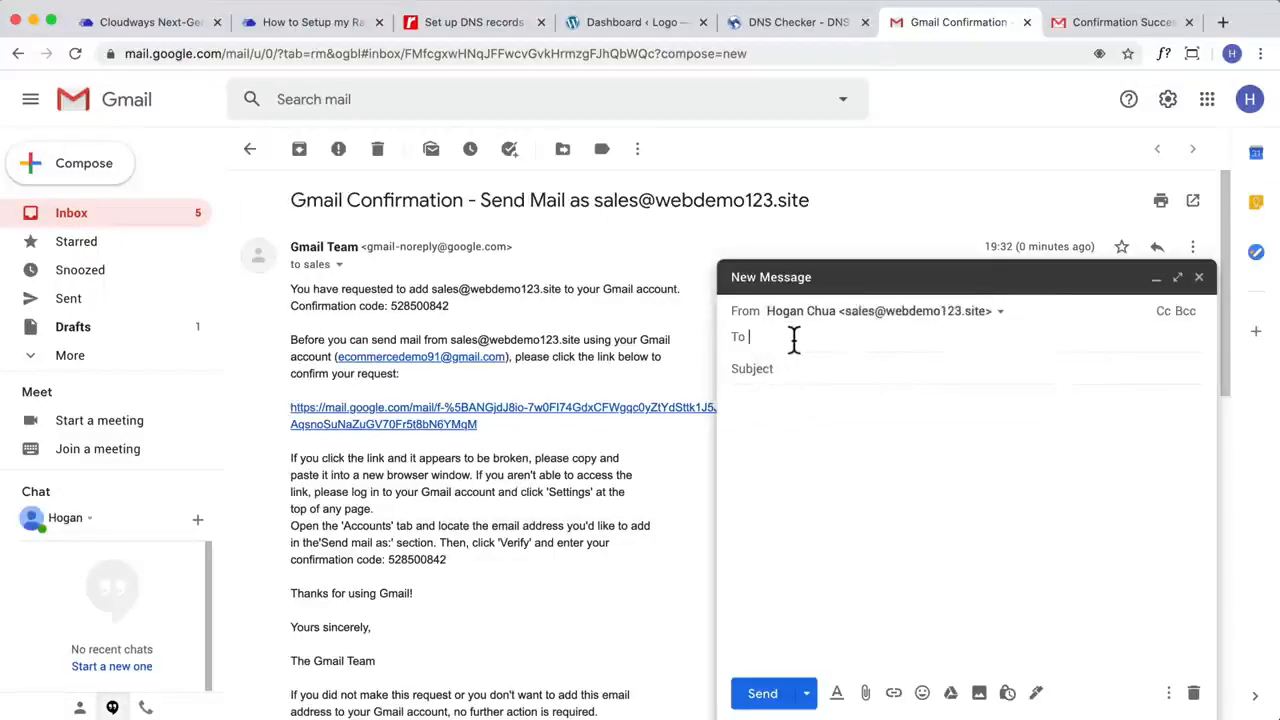
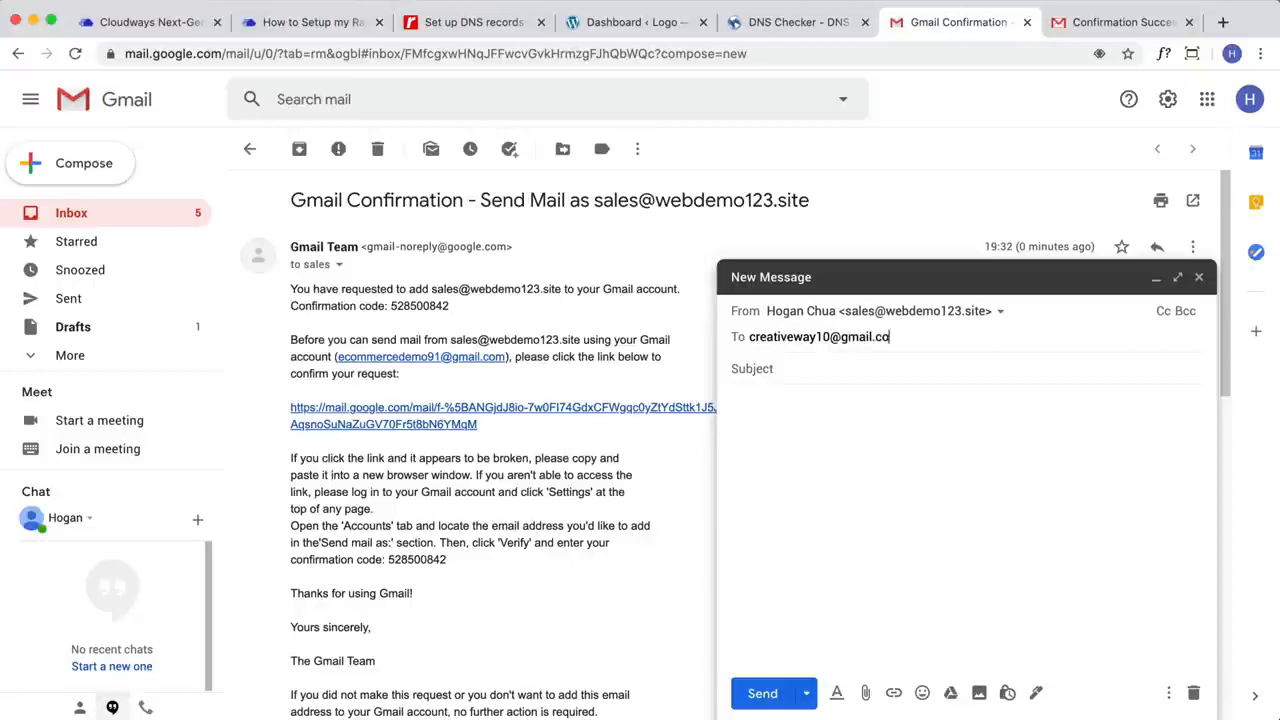
pyautogui.press('Return')
# Step: Give the message the subject "Hello I've finally setup my domain and email!" and the body "YES!", and send it
pyautogui.click(772, 372)
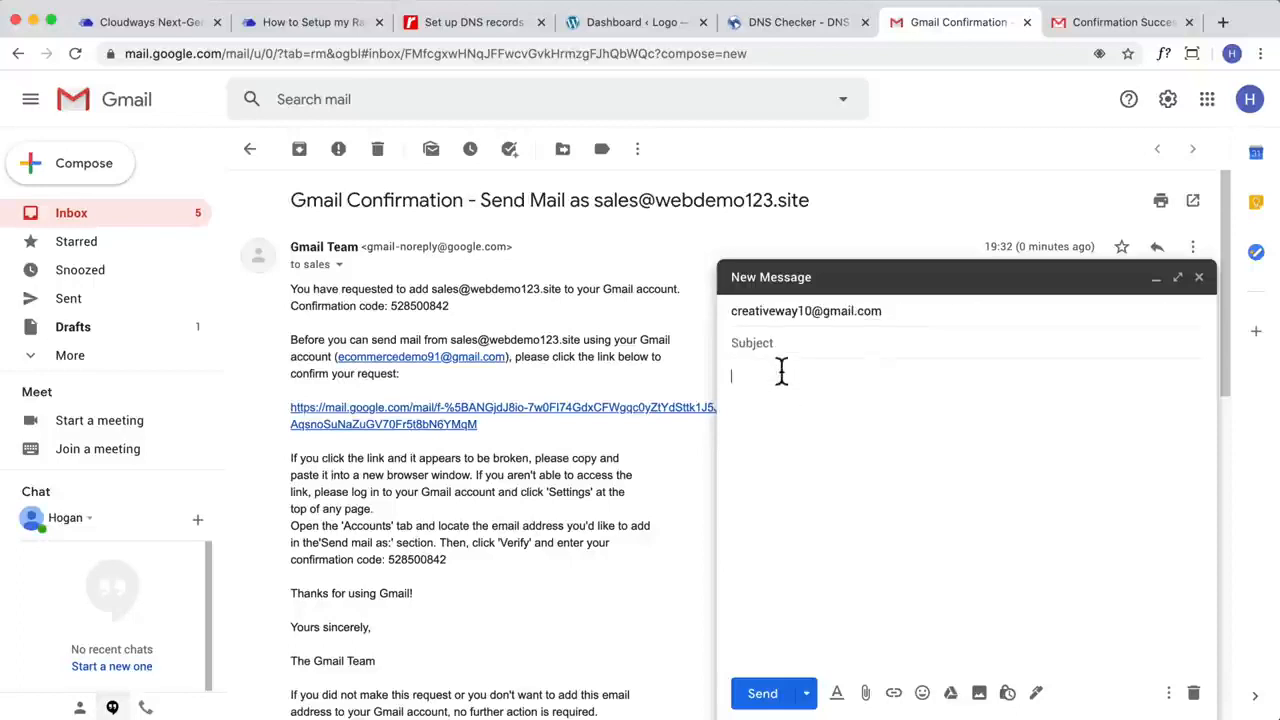
pyautogui.write('Hello ')
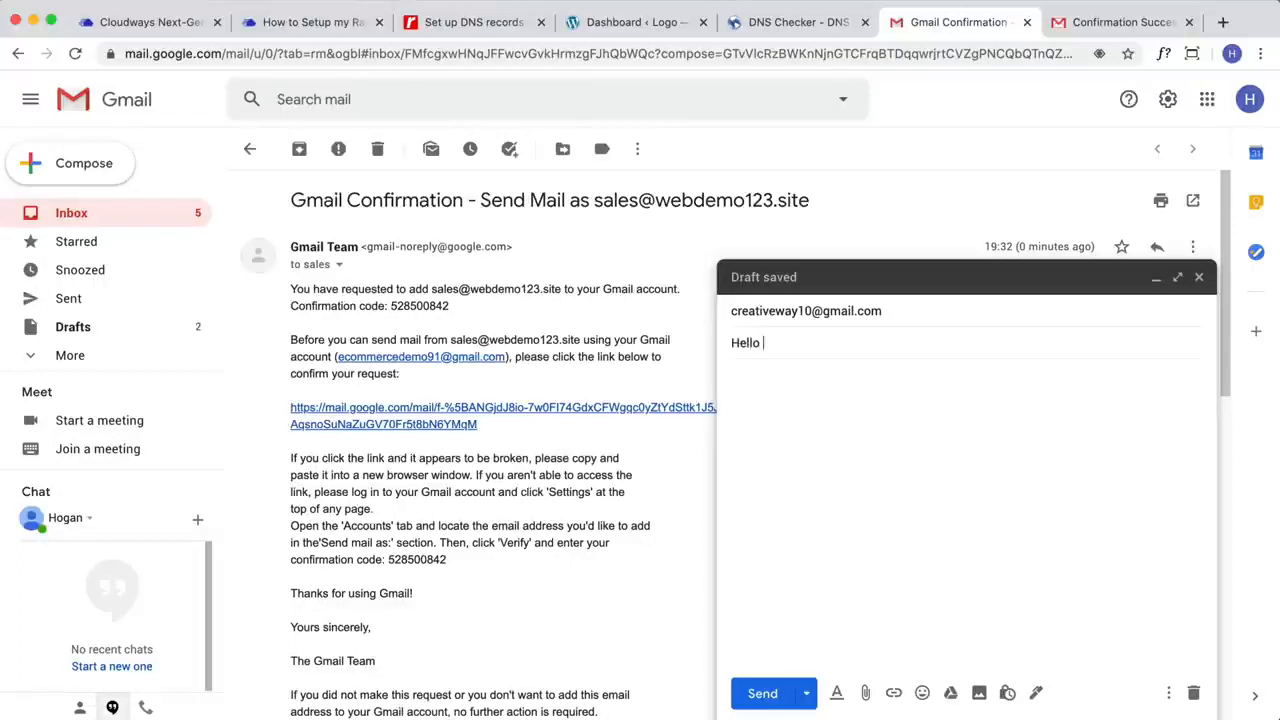
pyautogui.write("I've finally setup ")
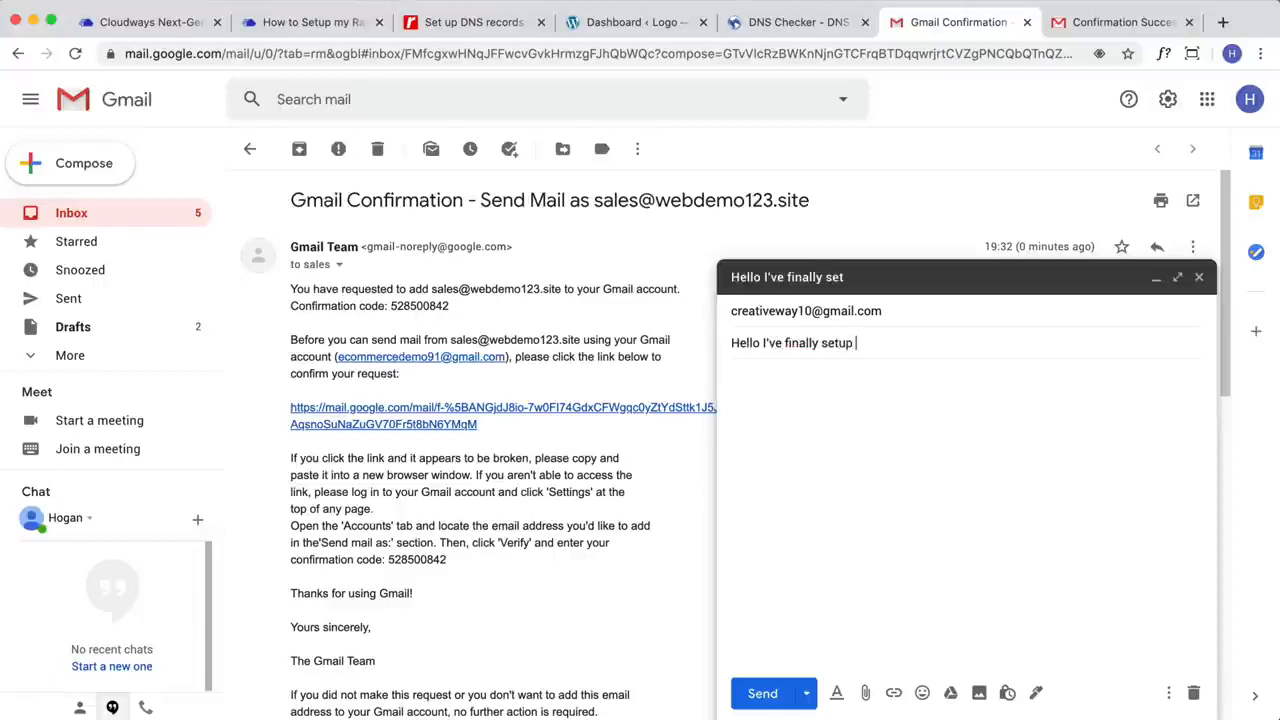
pyautogui.write('my domain and email!')
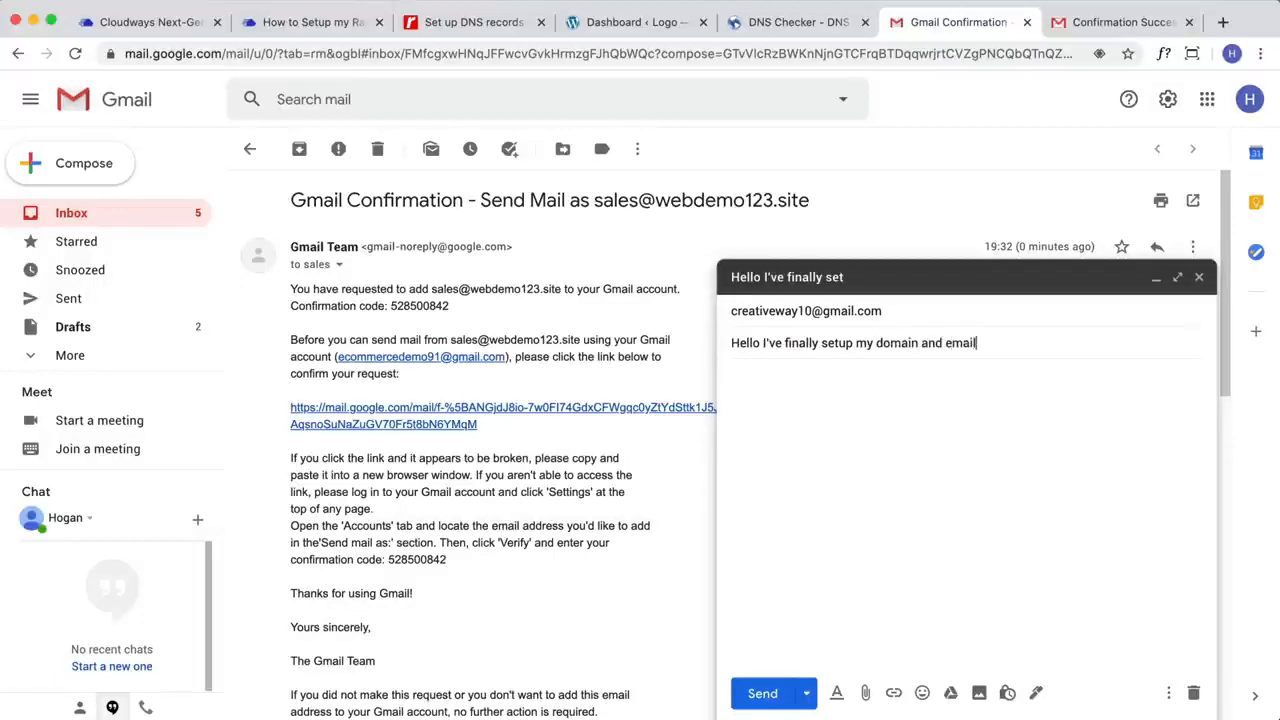
pyautogui.click(777, 388)
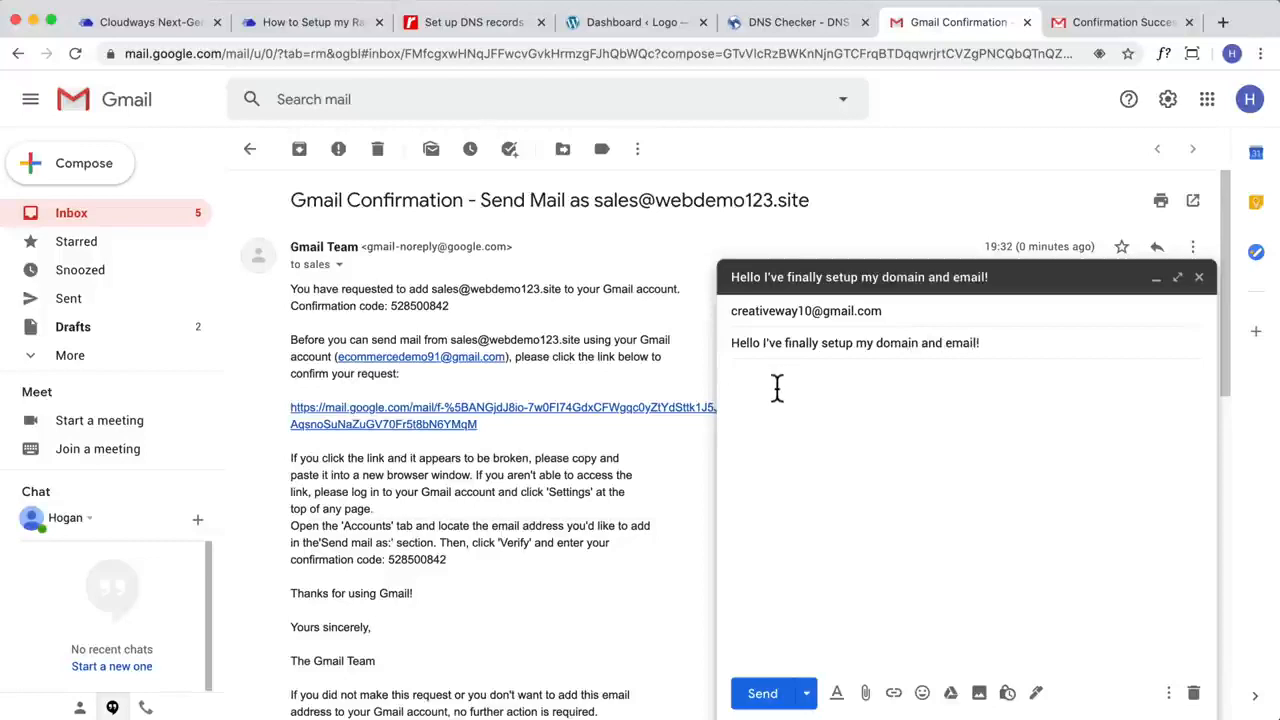
pyautogui.write('YES!')
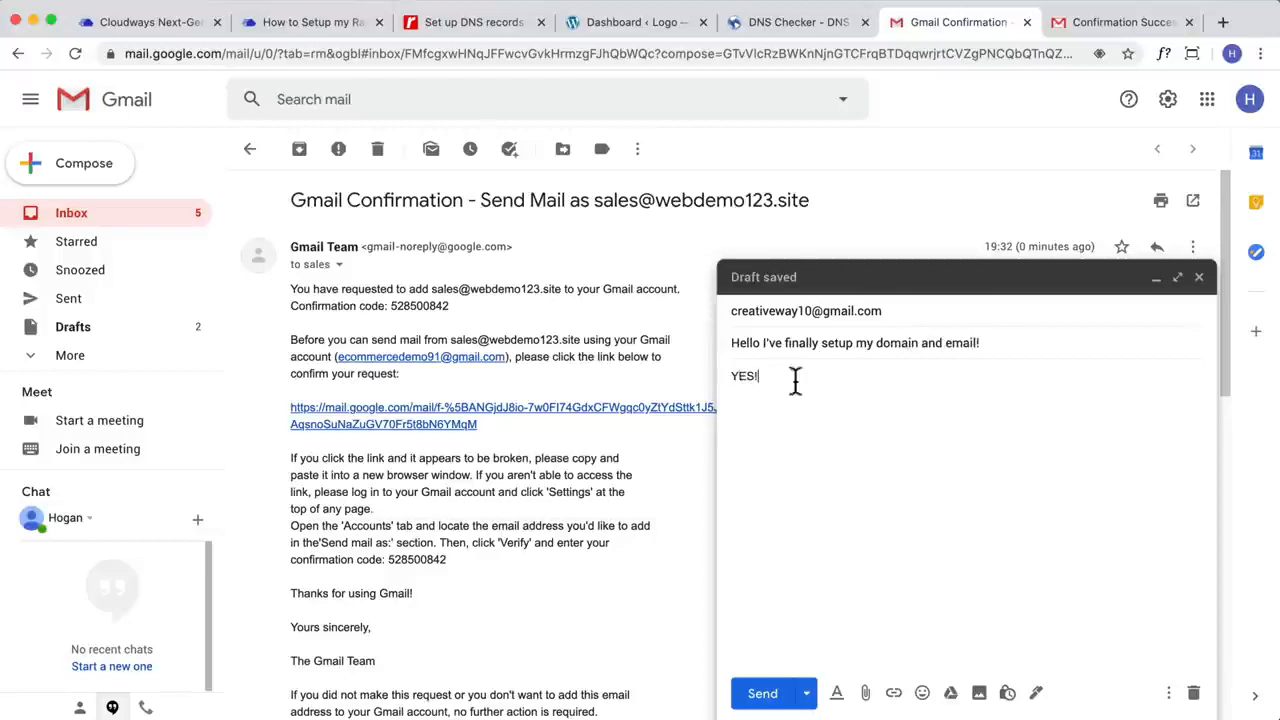
pyautogui.click(755, 697)
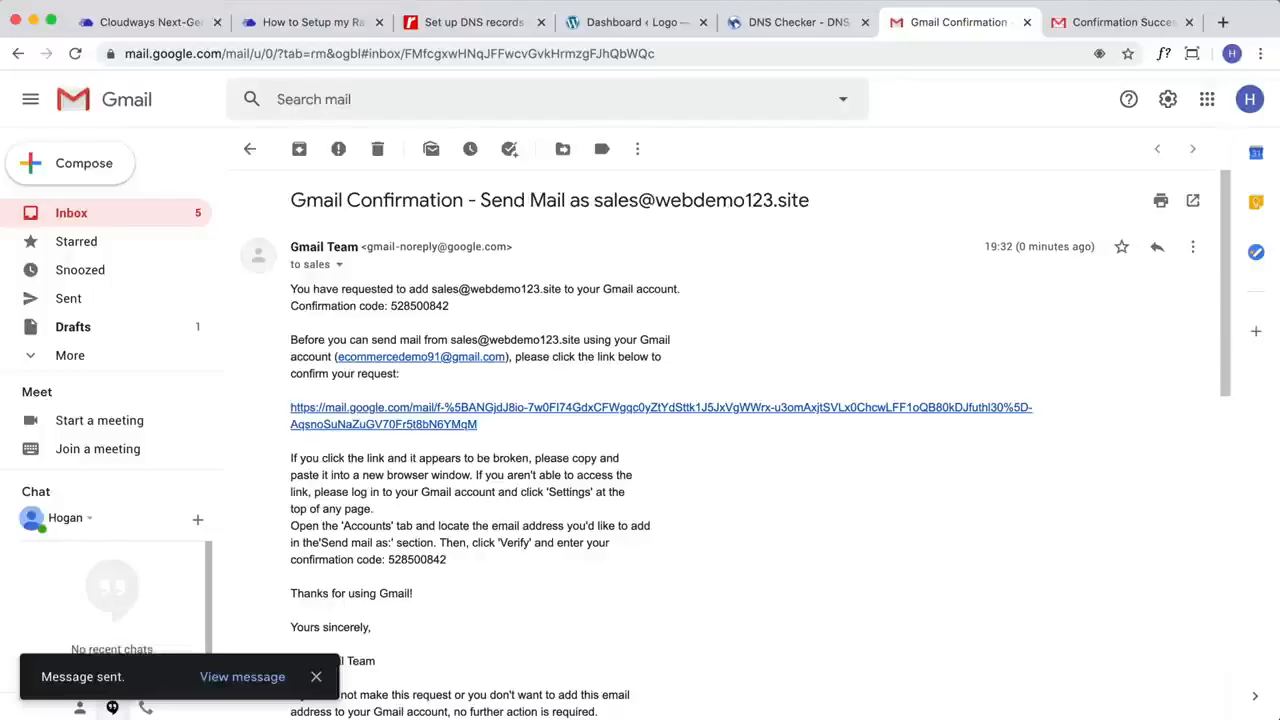
# Step: Switch to the Cloudways platform and open the list of servers
pyautogui.click(150, 22)
pyautogui.click(1006, 253)
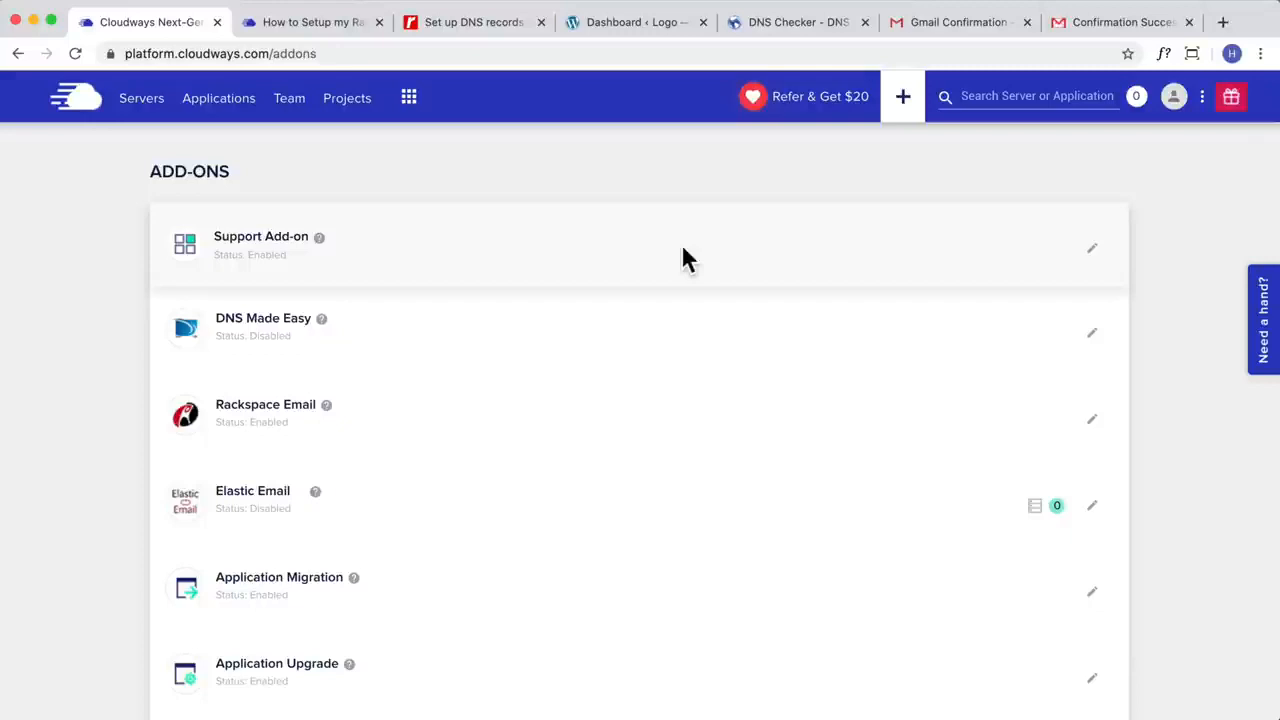
pyautogui.click(138, 112)
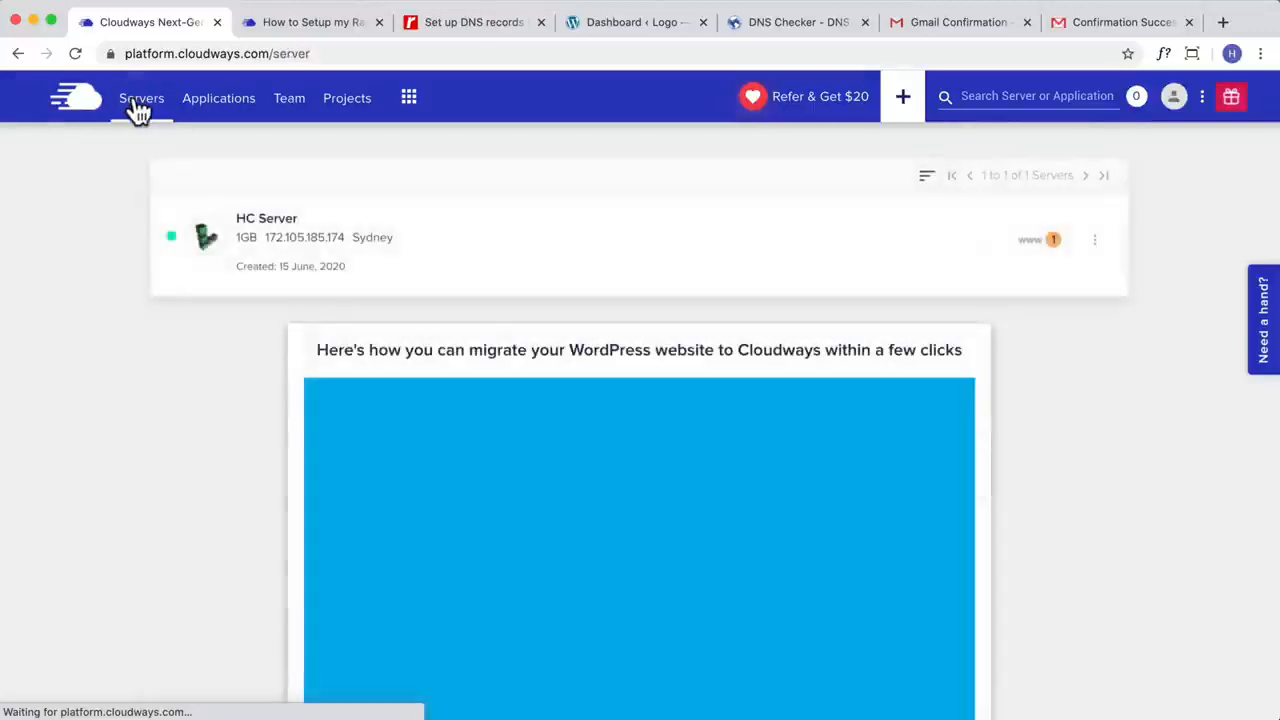